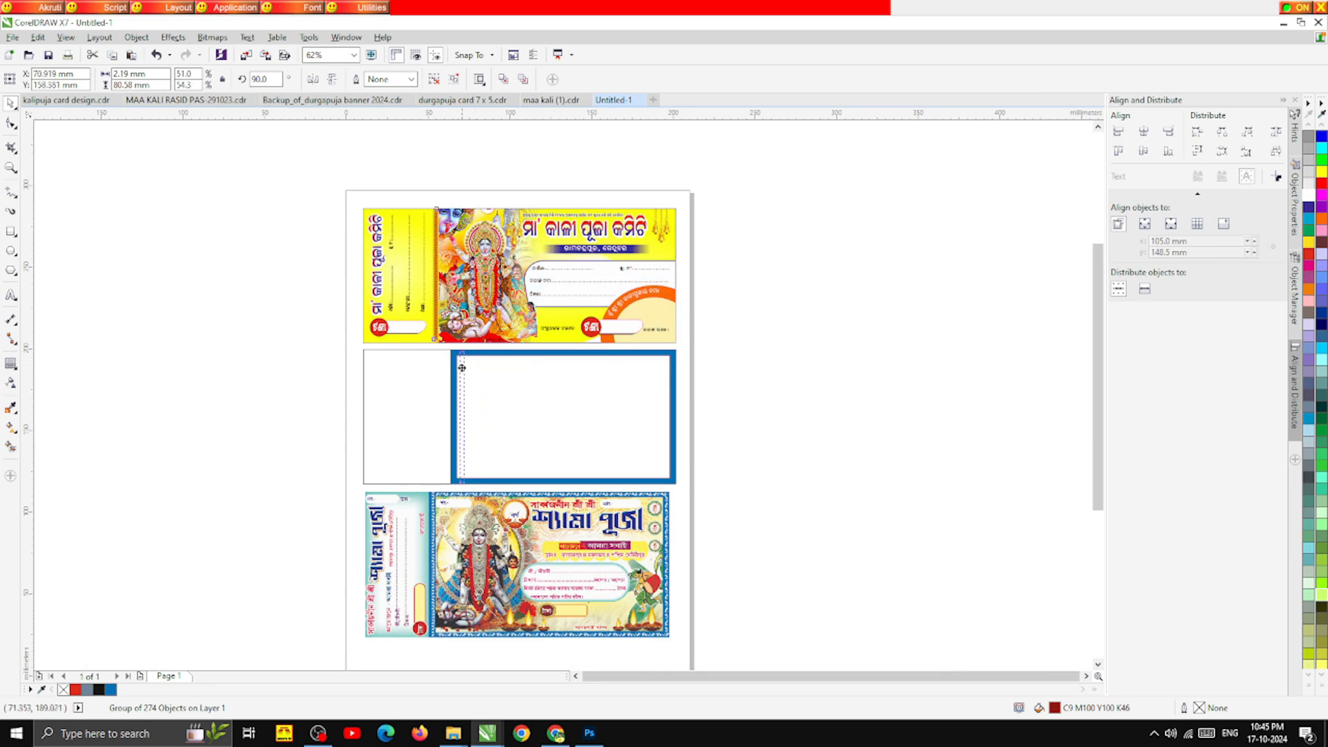
Step: Recolour the wave-pattern strip white and stretch it vertically to span the full height of the blue frame's left border
{"action": "scroll", "coordinate": [454, 372], "scroll_direction": "up", "scroll_amount": 5}
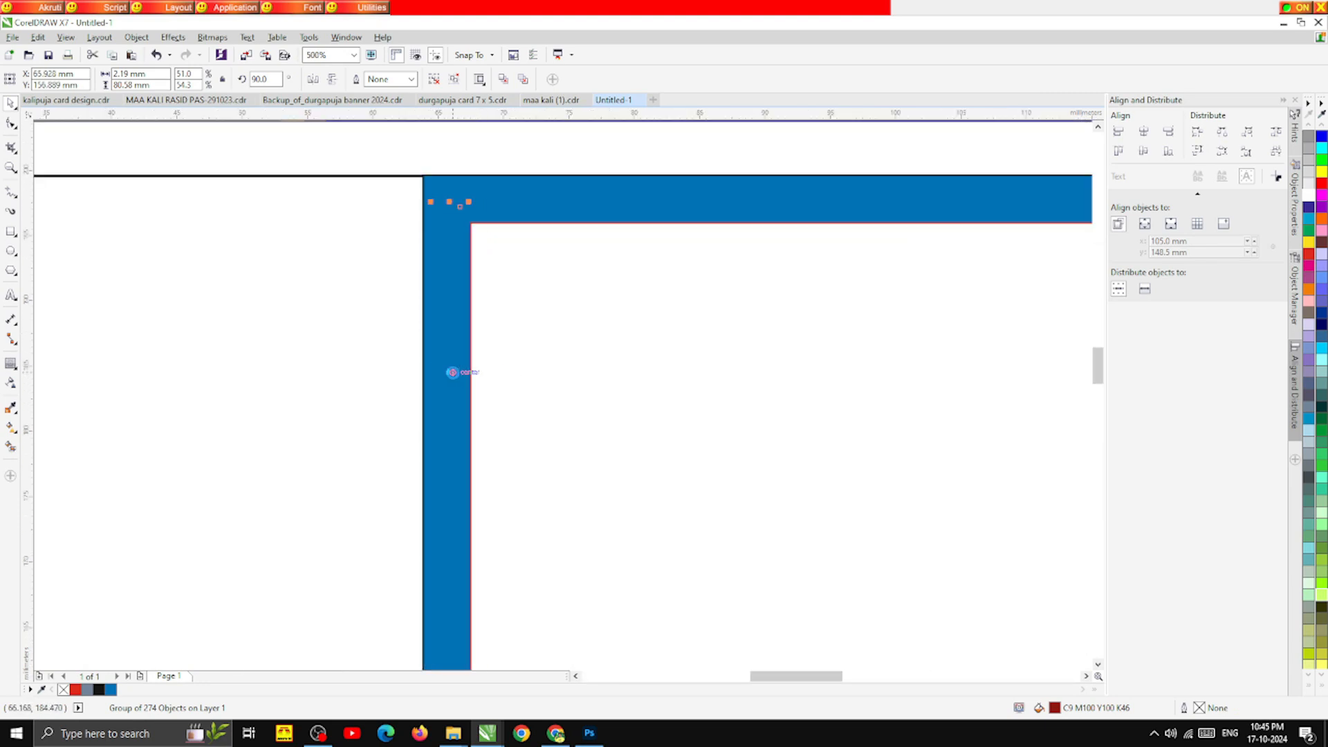
{"action": "scroll", "coordinate": [475, 320], "scroll_direction": "down", "scroll_amount": 2}
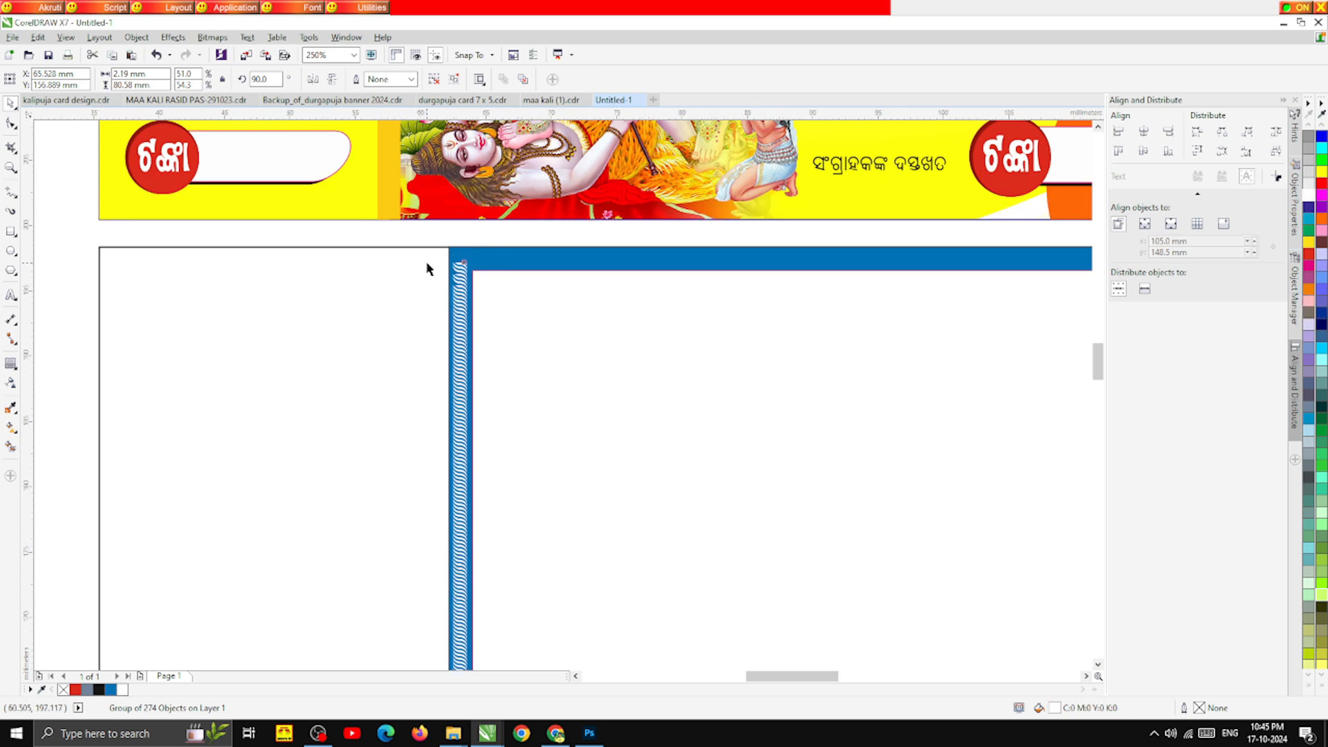
{"action": "scroll", "coordinate": [426, 265], "scroll_direction": "up", "scroll_amount": 4}
{"action": "left_click_drag", "start_coordinate": [559, 258], "coordinate": [563, 201]}
{"action": "scroll", "coordinate": [563, 202], "scroll_direction": "down", "scroll_amount": 6}
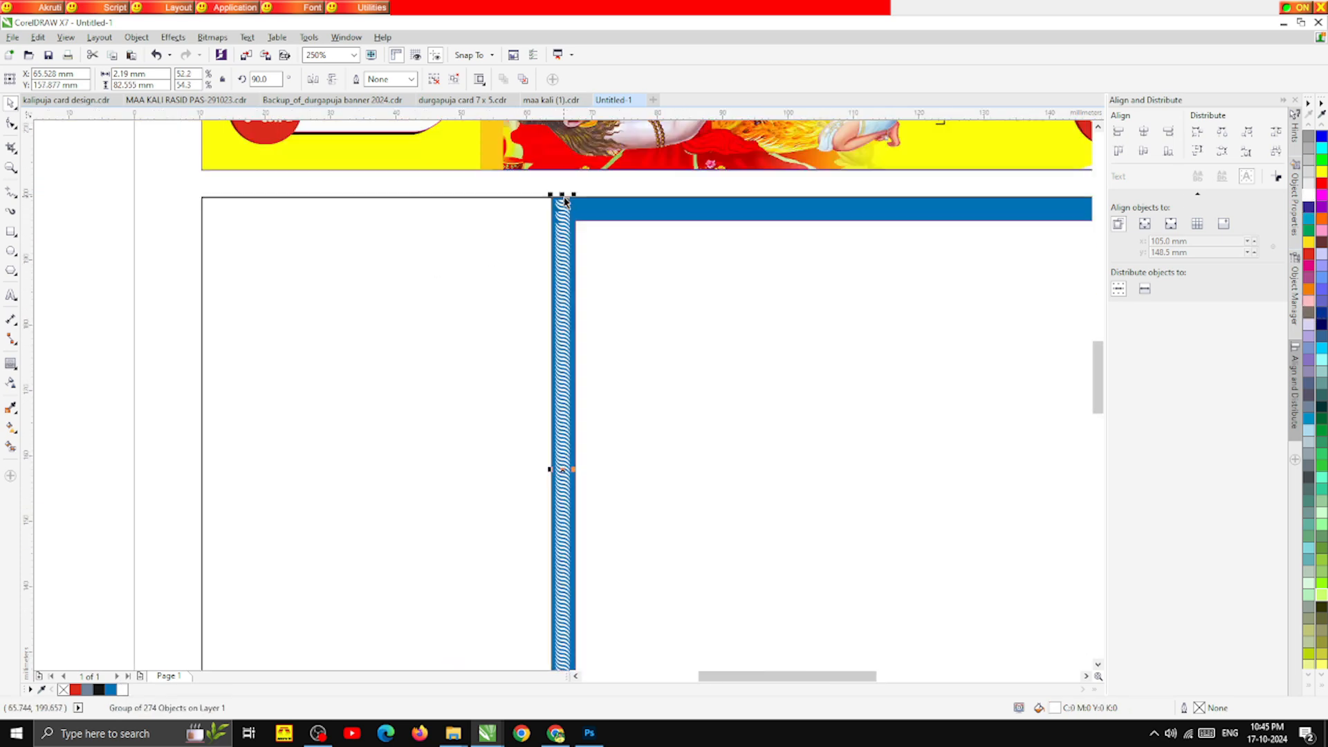
{"action": "scroll", "coordinate": [565, 470], "scroll_direction": "up", "scroll_amount": 4}
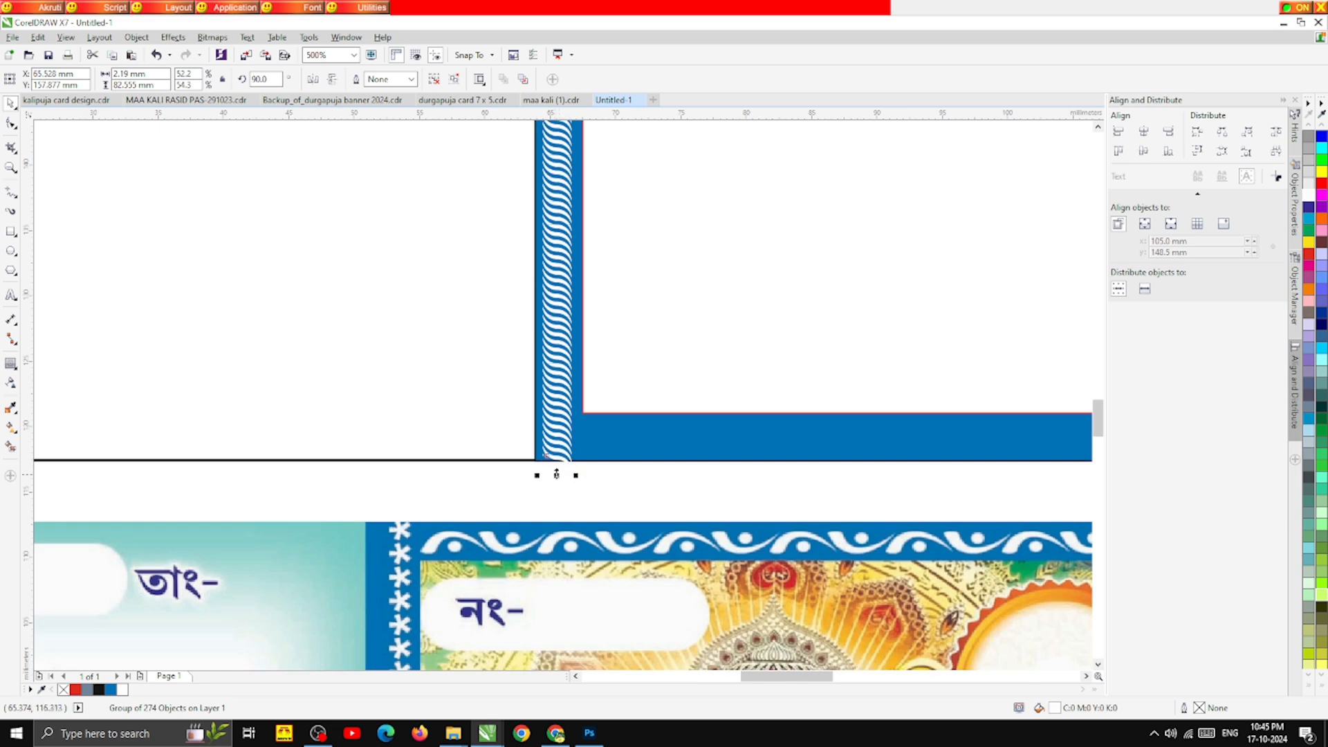
{"action": "left_click_drag", "start_coordinate": [556, 474], "coordinate": [557, 460]}
{"action": "left_click", "coordinate": [587, 505]}
{"action": "scroll", "coordinate": [544, 408], "scroll_direction": "down", "scroll_amount": 4}
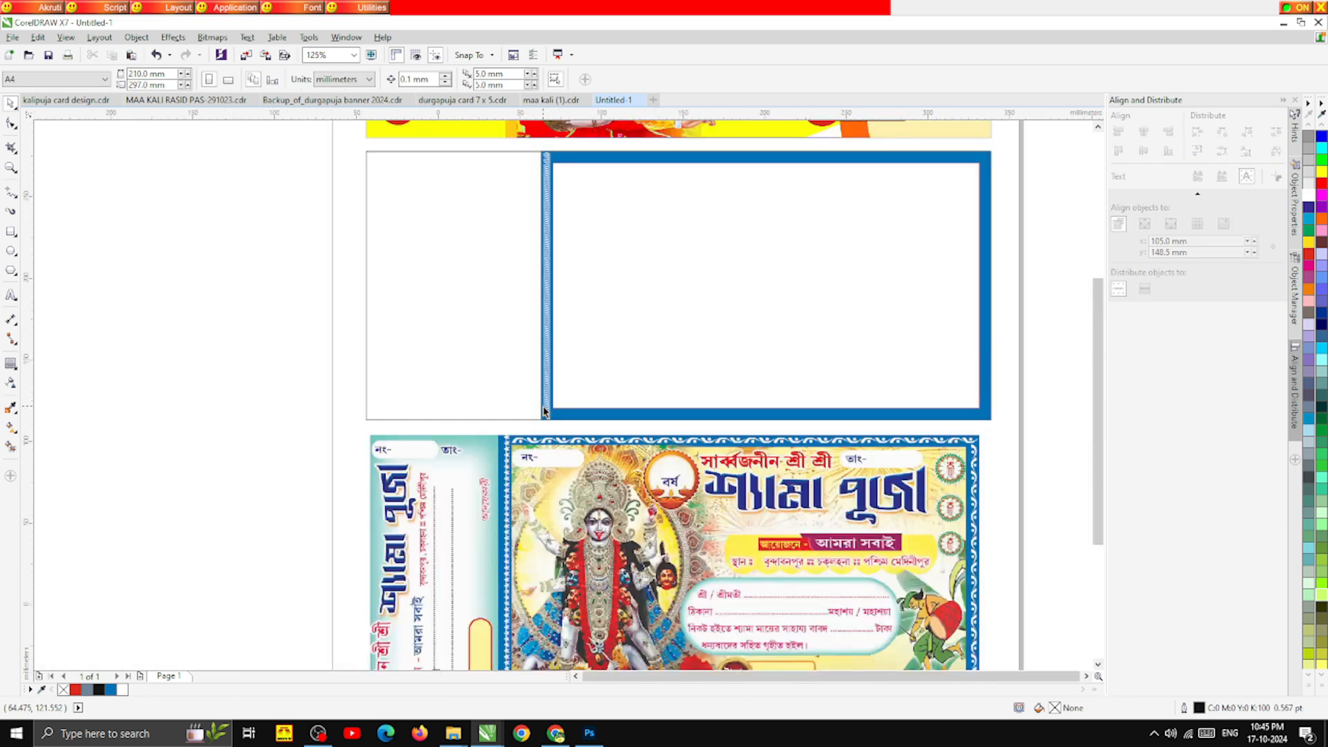
Step: Narrow the blank card's outer rectangle to about 53.6 mm wide so its right edge ends at the patterned blue strip
{"action": "scroll", "coordinate": [540, 410], "scroll_direction": "down", "scroll_amount": 2}
{"action": "scroll", "coordinate": [499, 350], "scroll_direction": "up", "scroll_amount": 2}
{"action": "left_click", "coordinate": [502, 347]}
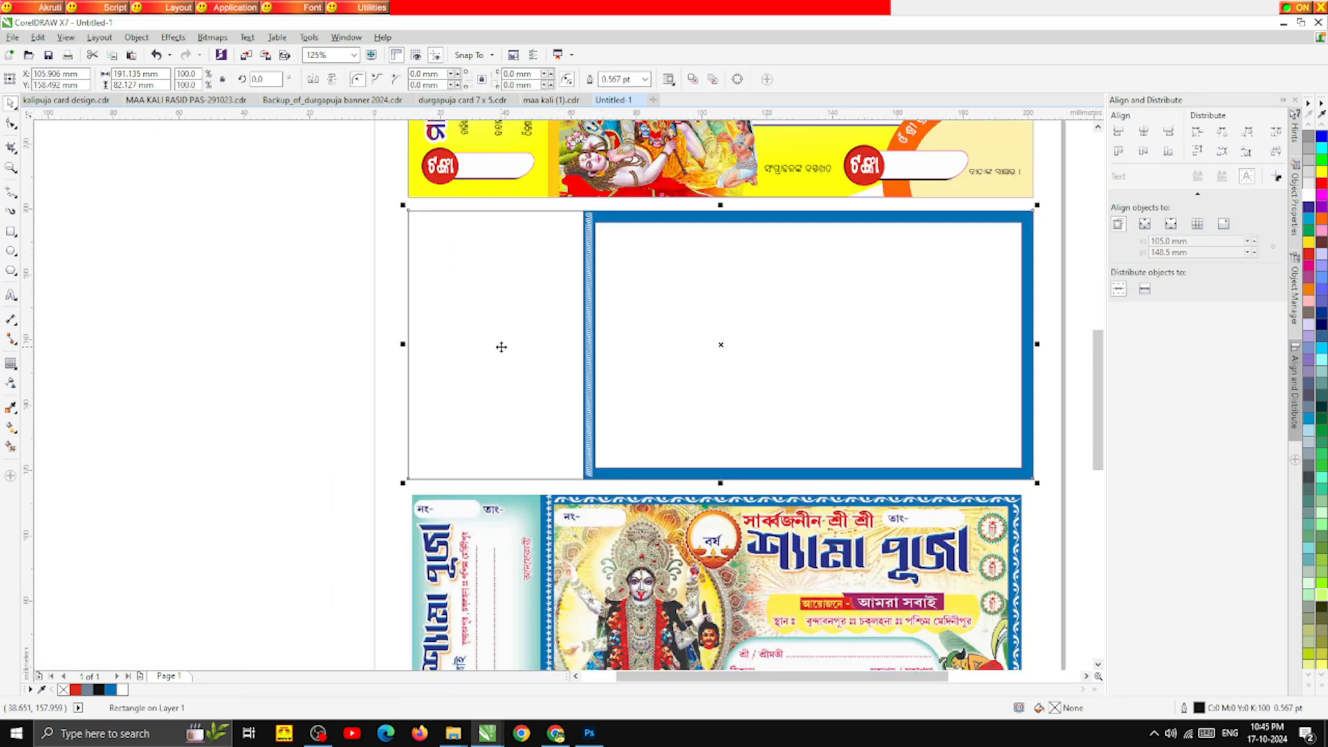
{"action": "left_click_drag", "start_coordinate": [1036, 344], "coordinate": [588, 344]}
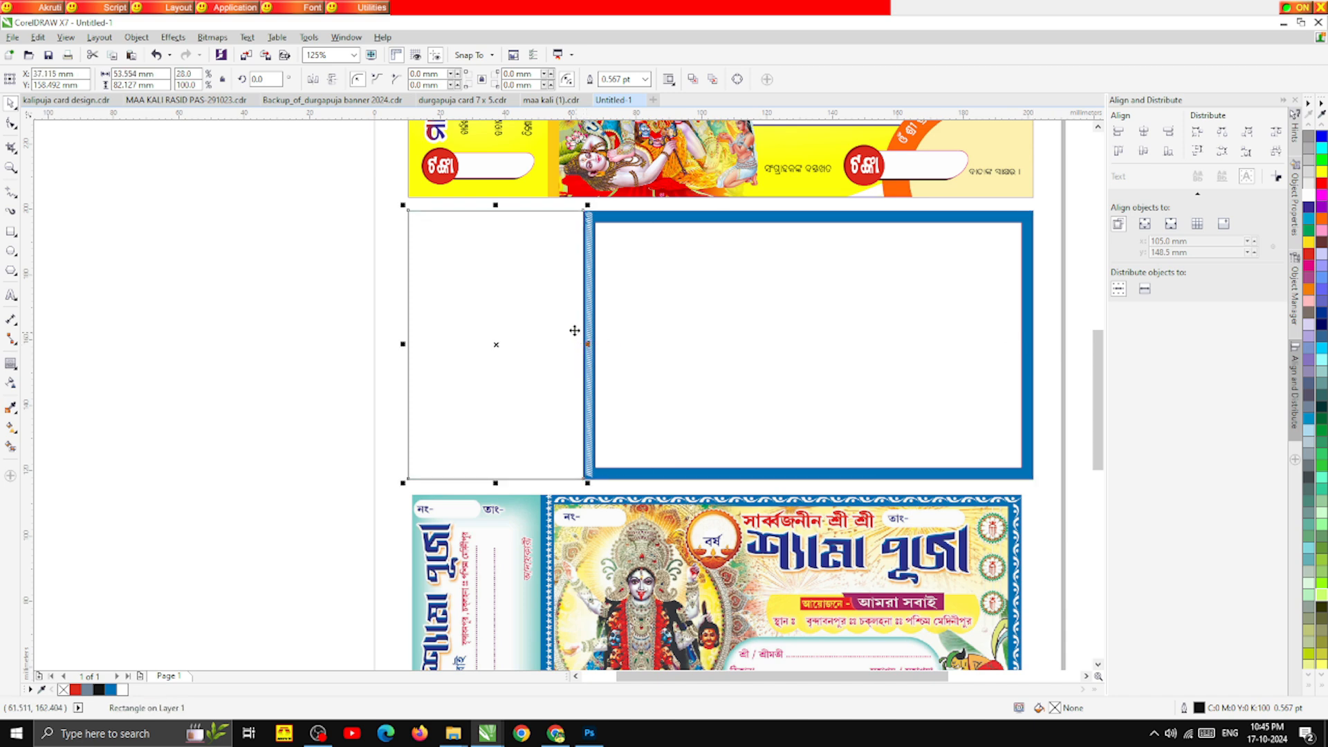
Step: Apply an elliptical fountain fill to the stub rectangle and enlarge its ellipse to cover most of the stub
{"action": "key", "text": "g"}
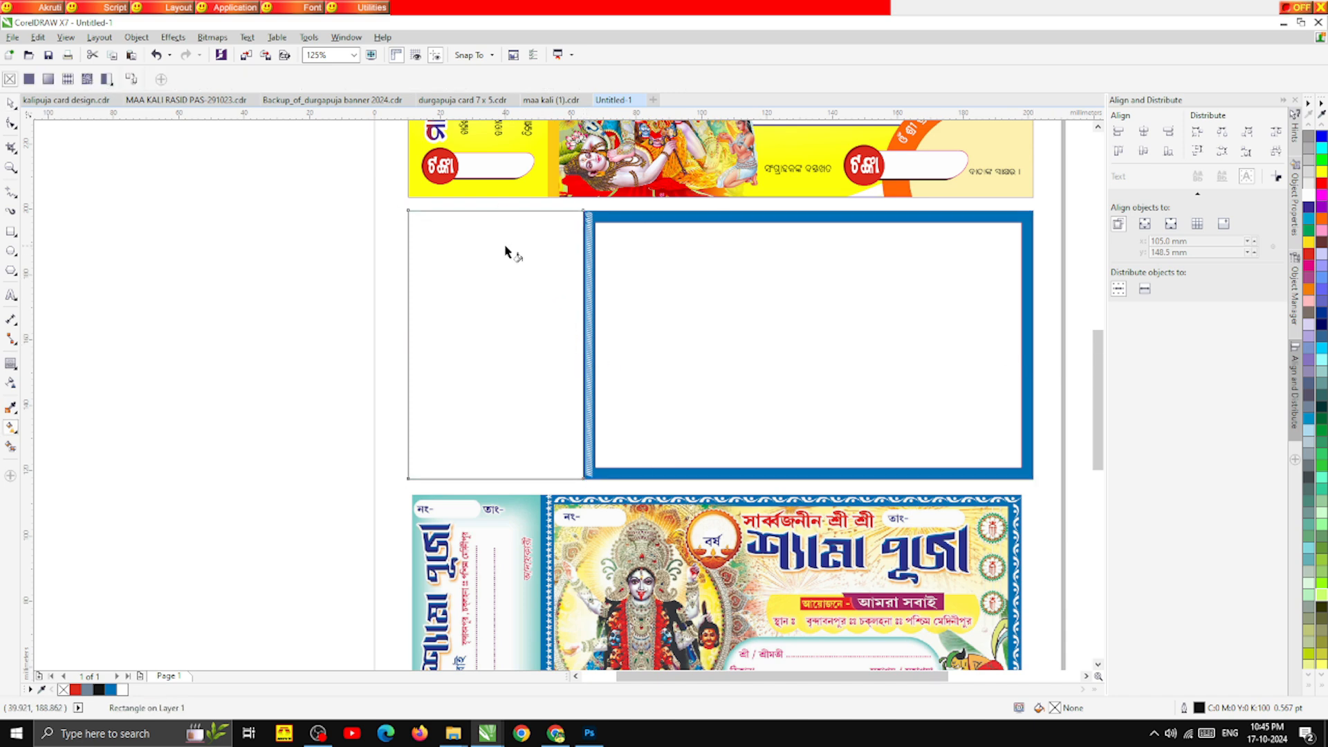
{"action": "left_click_drag", "start_coordinate": [502, 232], "coordinate": [497, 441]}
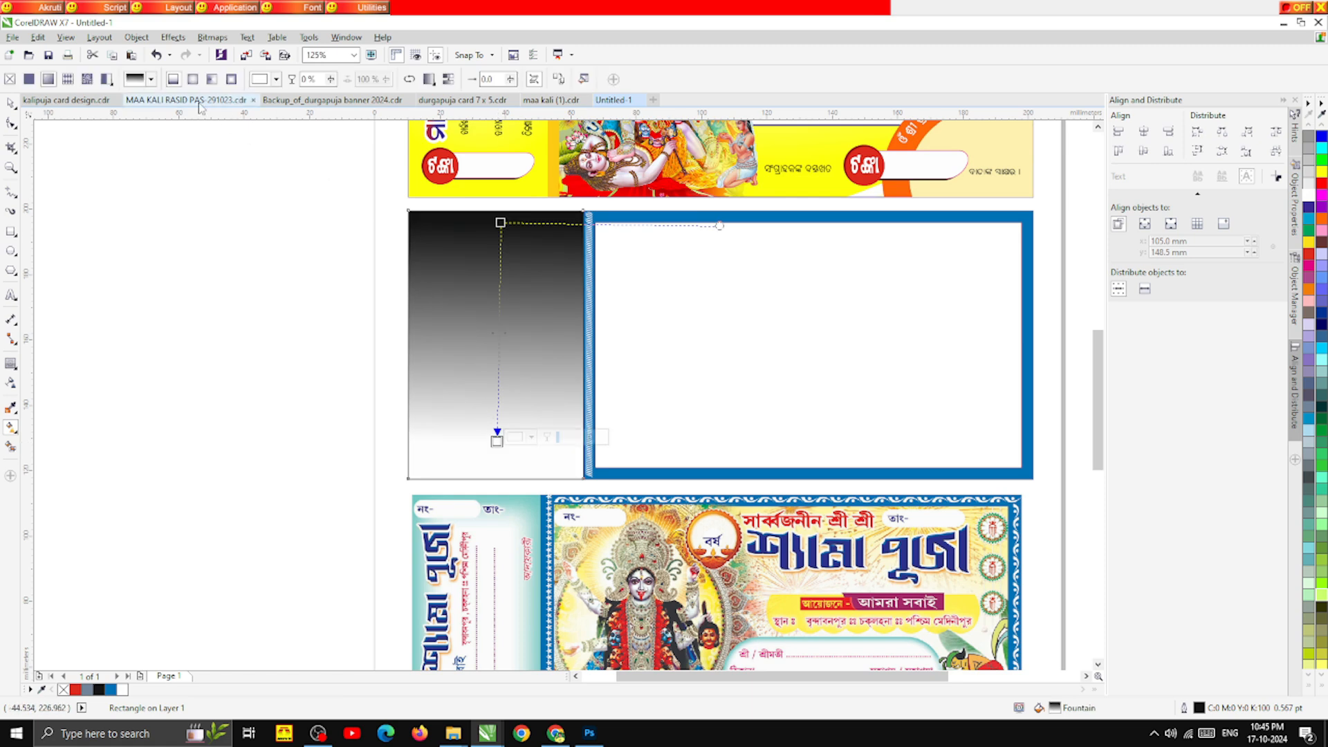
{"action": "left_click", "coordinate": [193, 80]}
{"action": "left_click_drag", "start_coordinate": [565, 330], "coordinate": [593, 330]}
{"action": "key", "text": "ctrl+z"}
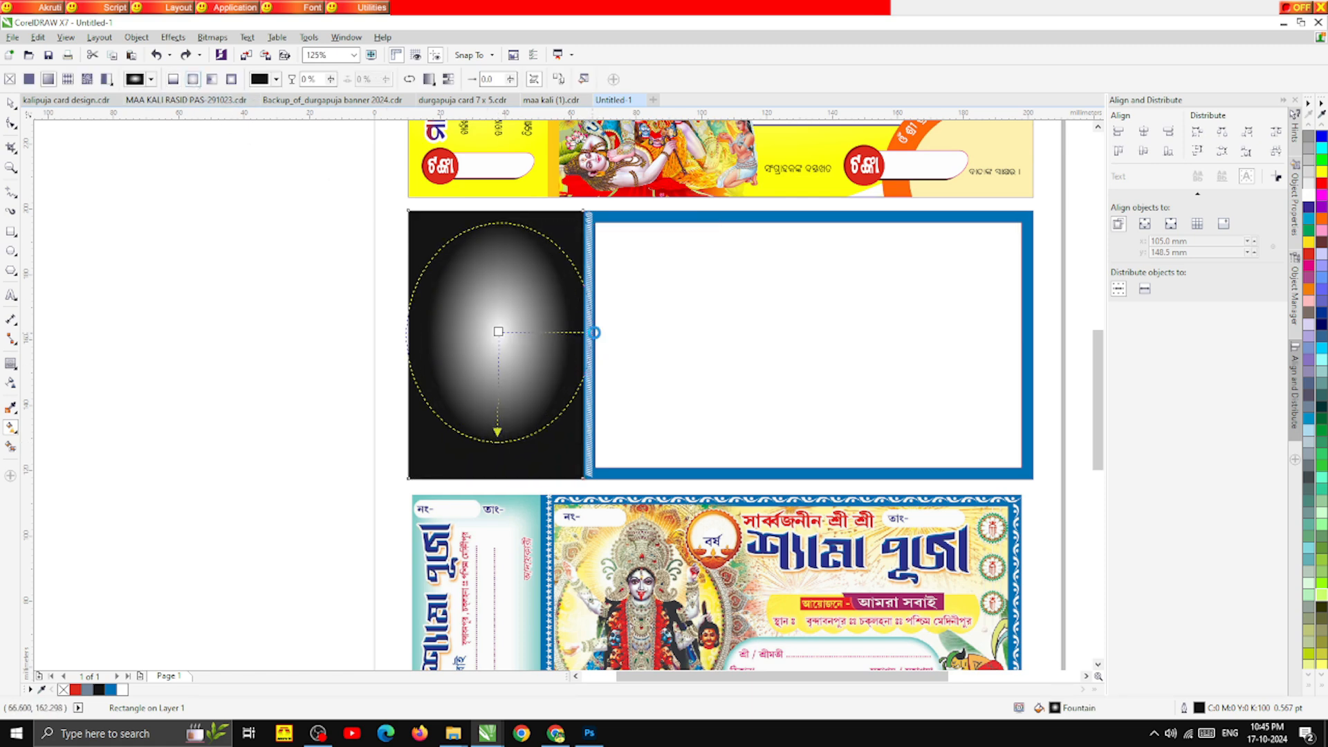
{"action": "left_click_drag", "start_coordinate": [497, 440], "coordinate": [497, 458]}
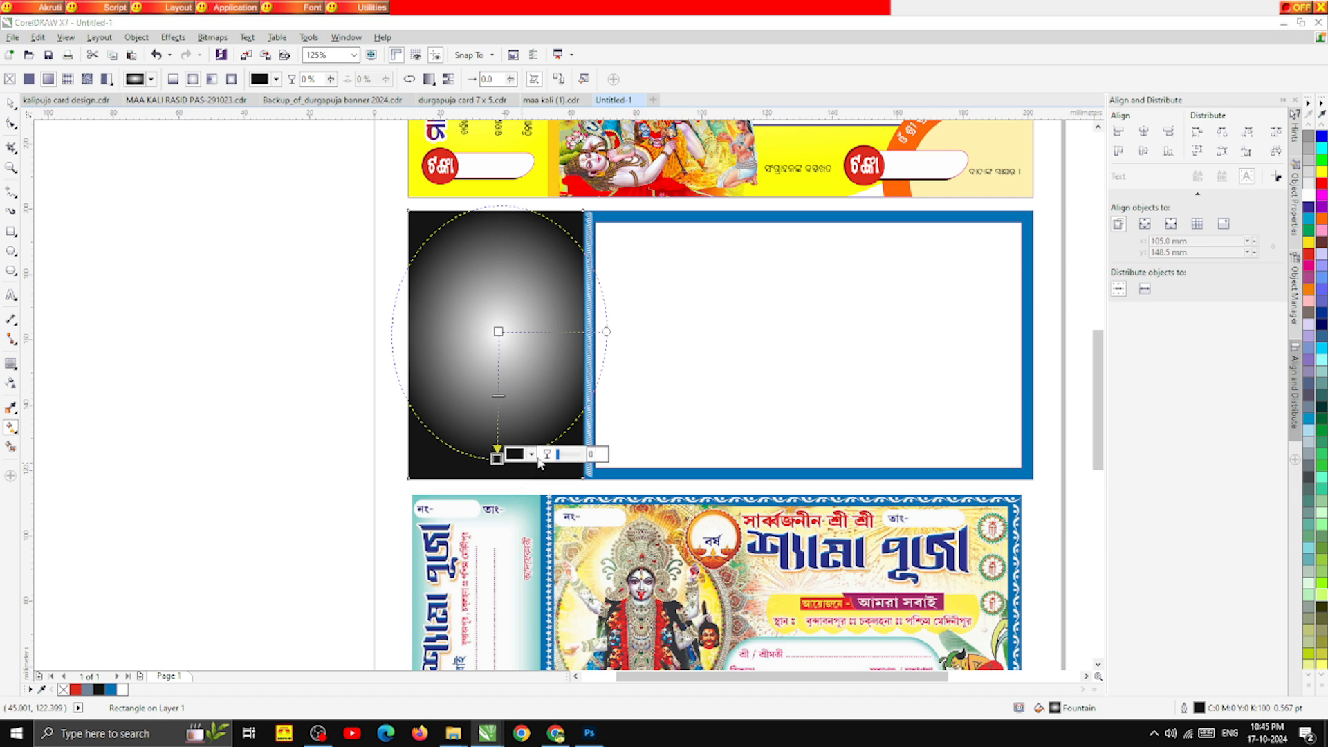
Step: Set the stub gradient's outer colour to the light teal sampled from the stub of the reference card below
{"action": "left_click", "coordinate": [530, 454]}
{"action": "left_click", "coordinate": [561, 484]}
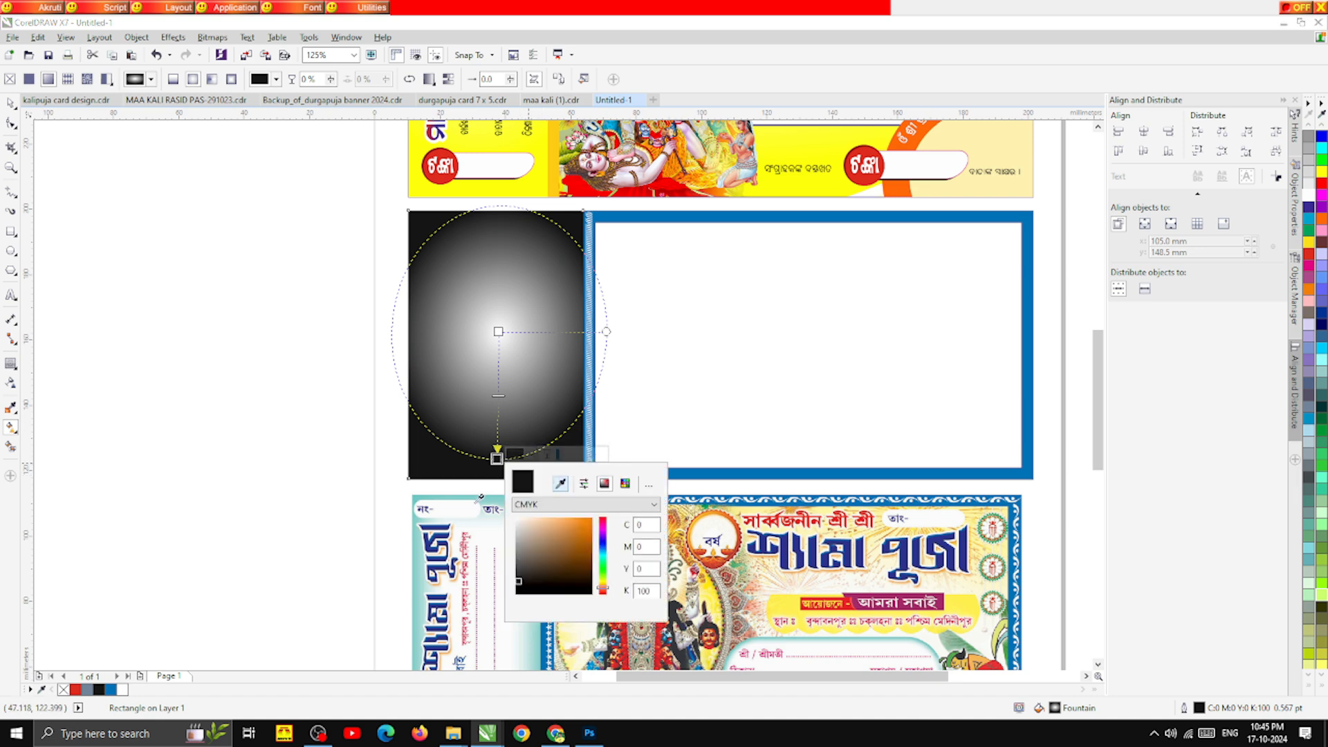
{"action": "left_click", "coordinate": [473, 493]}
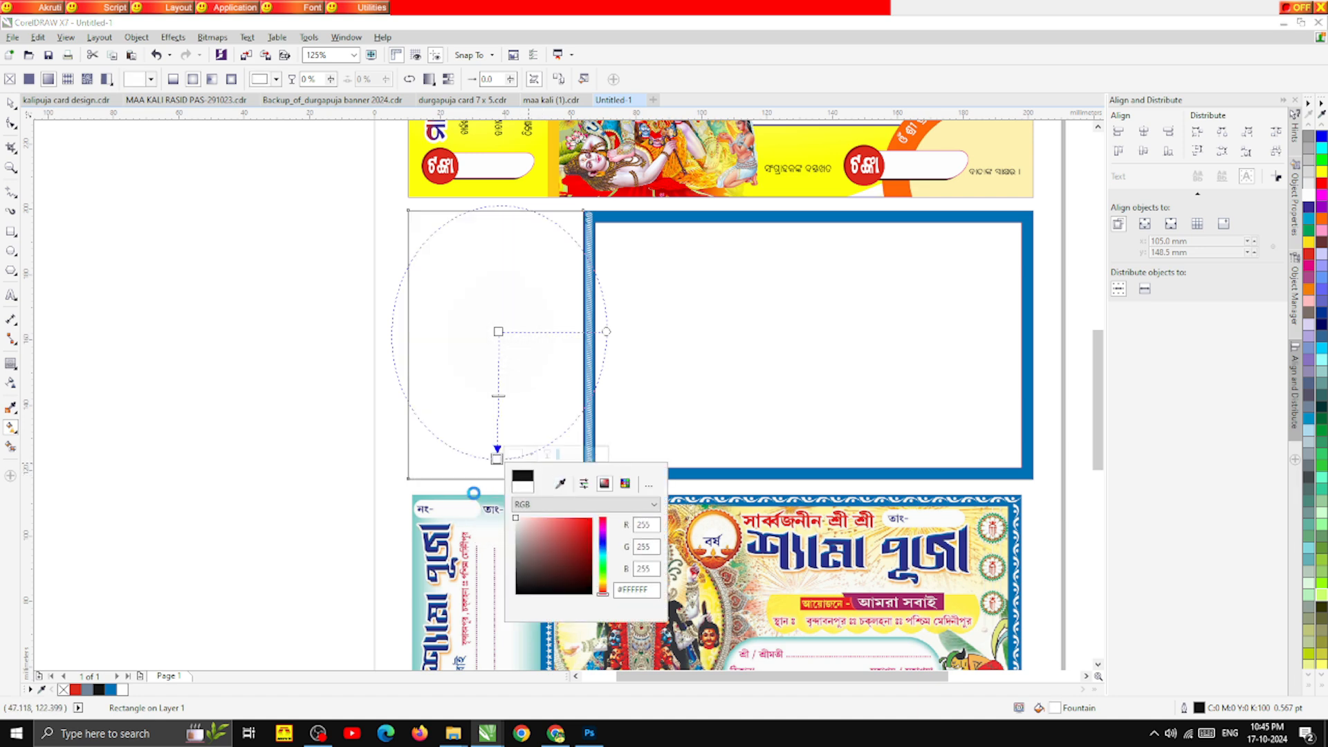
{"action": "left_click", "coordinate": [559, 484]}
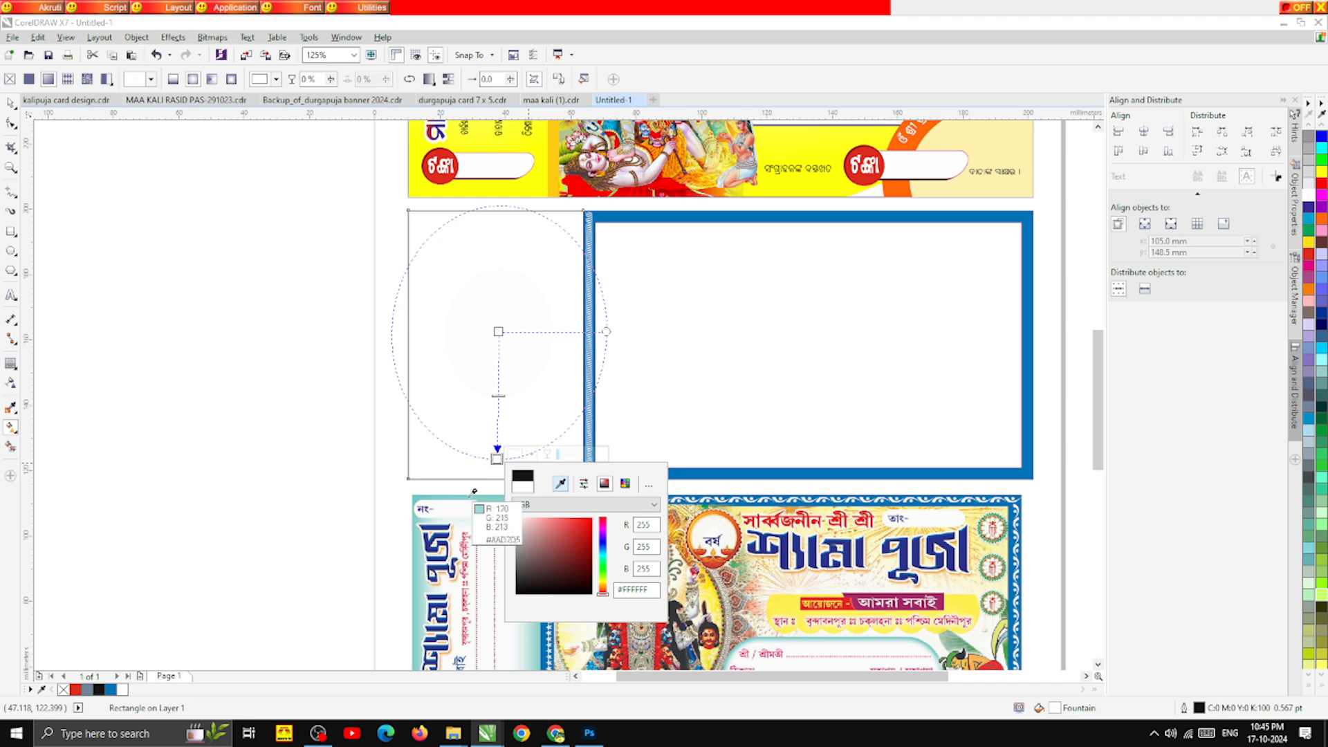
{"action": "left_click", "coordinate": [469, 498]}
{"action": "left_click", "coordinate": [11, 103]}
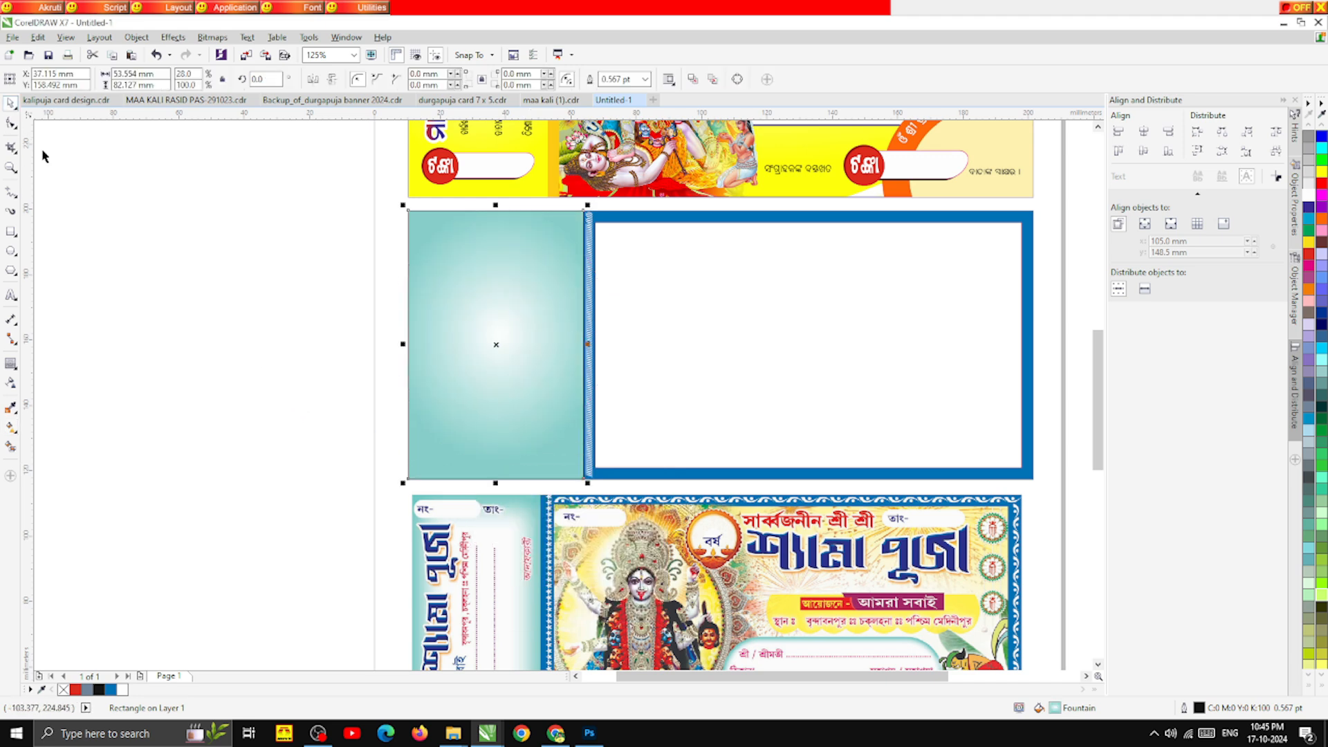
Step: Remove the teal stub rectangle's outline and narrow it from the right to about 45 mm wide
{"action": "scroll", "coordinate": [523, 255], "scroll_direction": "down", "scroll_amount": 2}
{"action": "scroll", "coordinate": [522, 256], "scroll_direction": "up", "scroll_amount": 2}
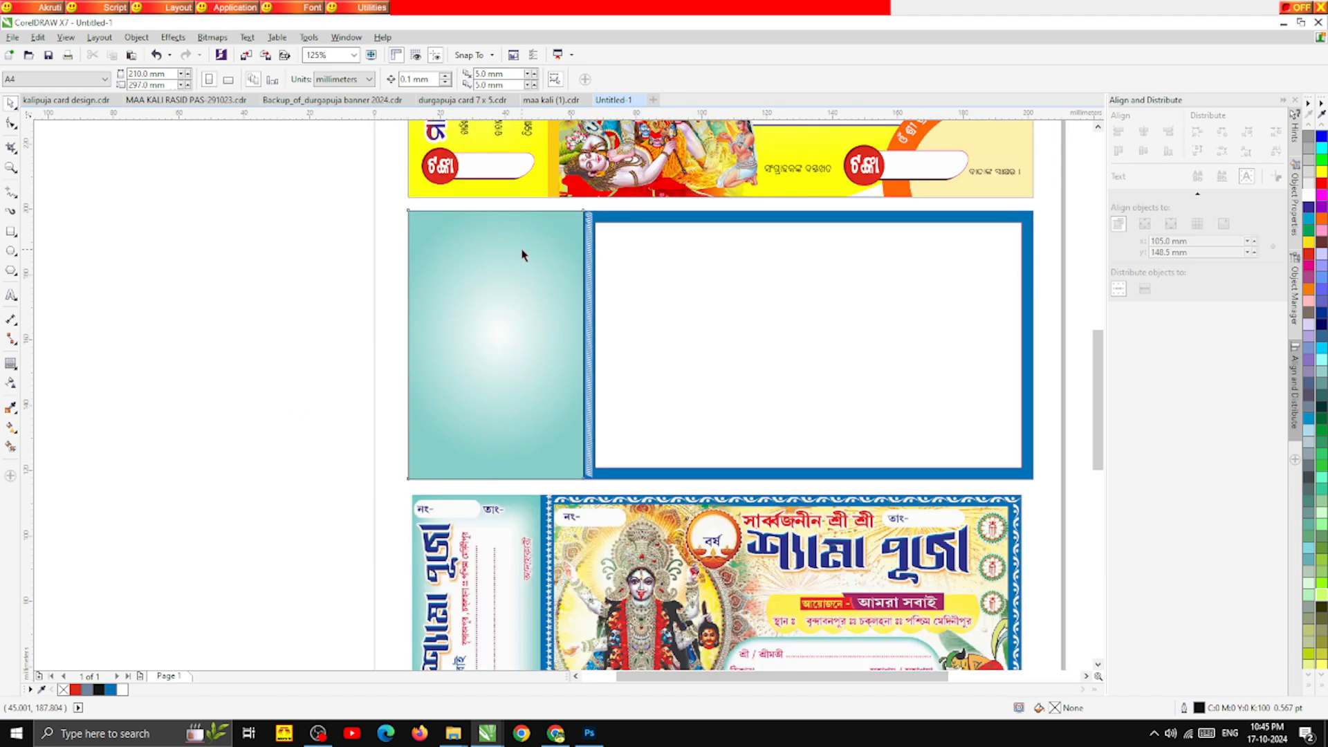
{"action": "left_click", "coordinate": [523, 253]}
{"action": "right_click", "coordinate": [64, 690]}
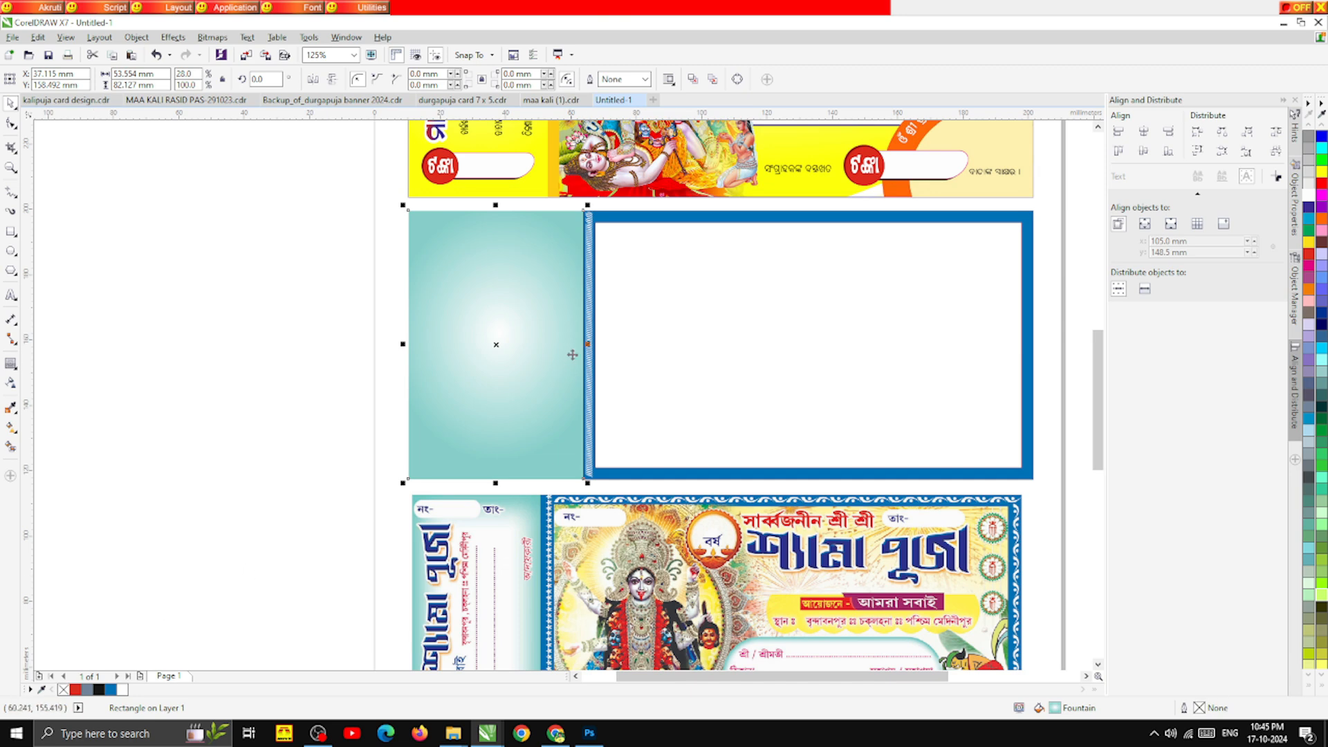
{"action": "left_click_drag", "start_coordinate": [587, 344], "coordinate": [560, 343]}
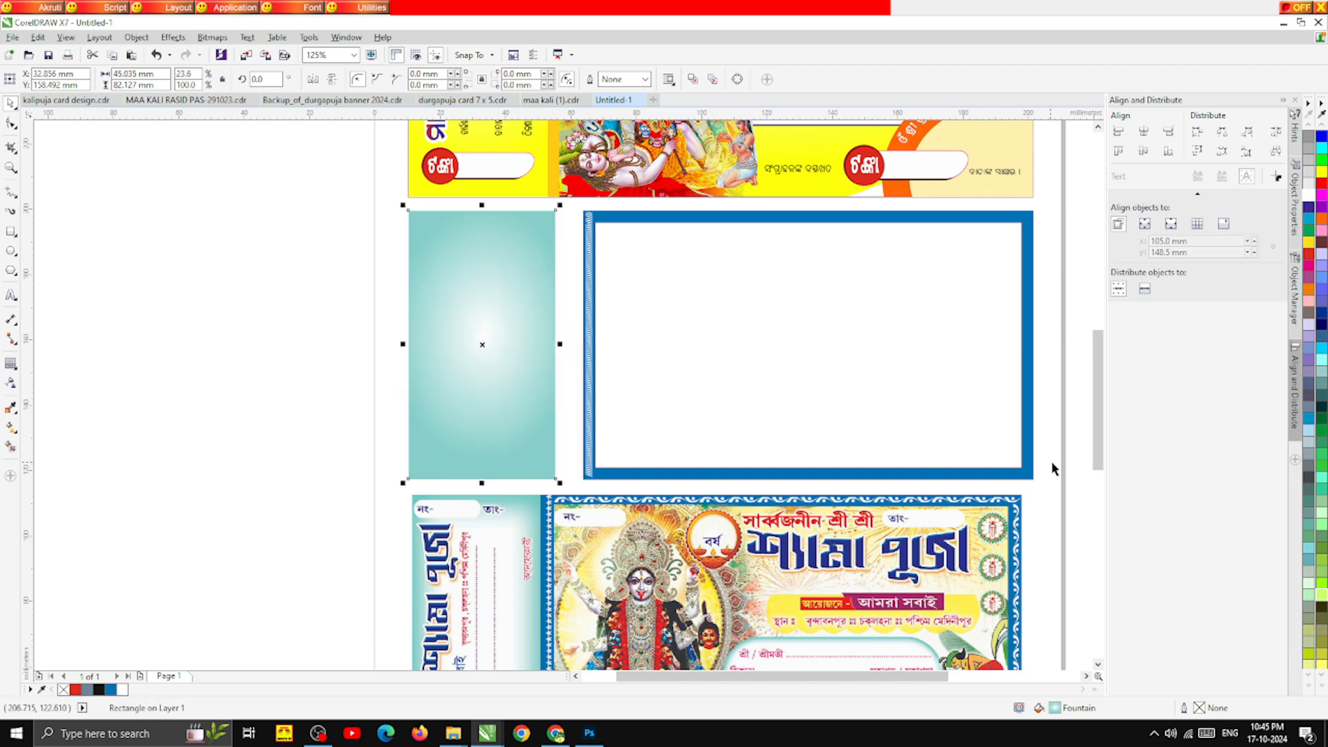
Step: Stretch the four blue frame objects leftward to about 146 mm wide so they meet the teal stub
{"action": "left_click_drag", "start_coordinate": [1059, 486], "coordinate": [567, 206]}
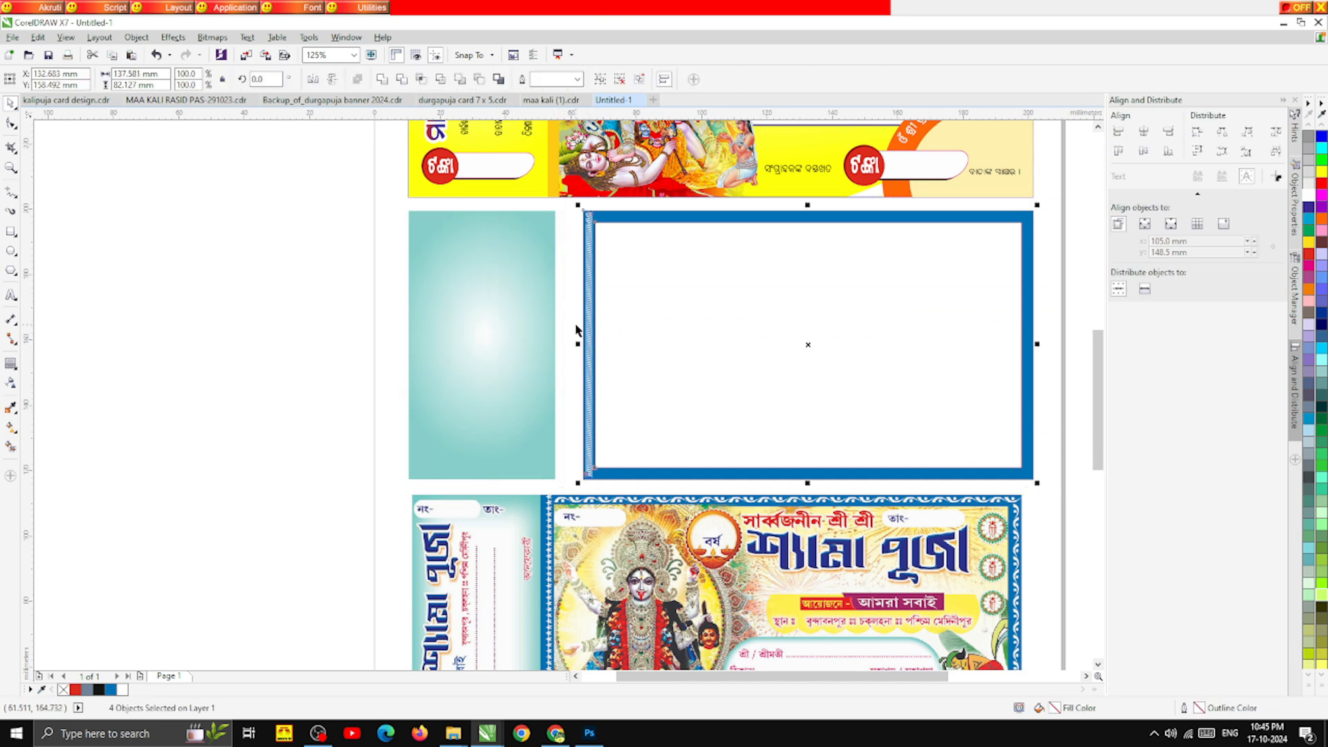
{"action": "scroll", "coordinate": [576, 330], "scroll_direction": "up", "scroll_amount": 1}
{"action": "left_click_drag", "start_coordinate": [581, 364], "coordinate": [528, 364]}
{"action": "scroll", "coordinate": [528, 365], "scroll_direction": "down", "scroll_amount": 1}
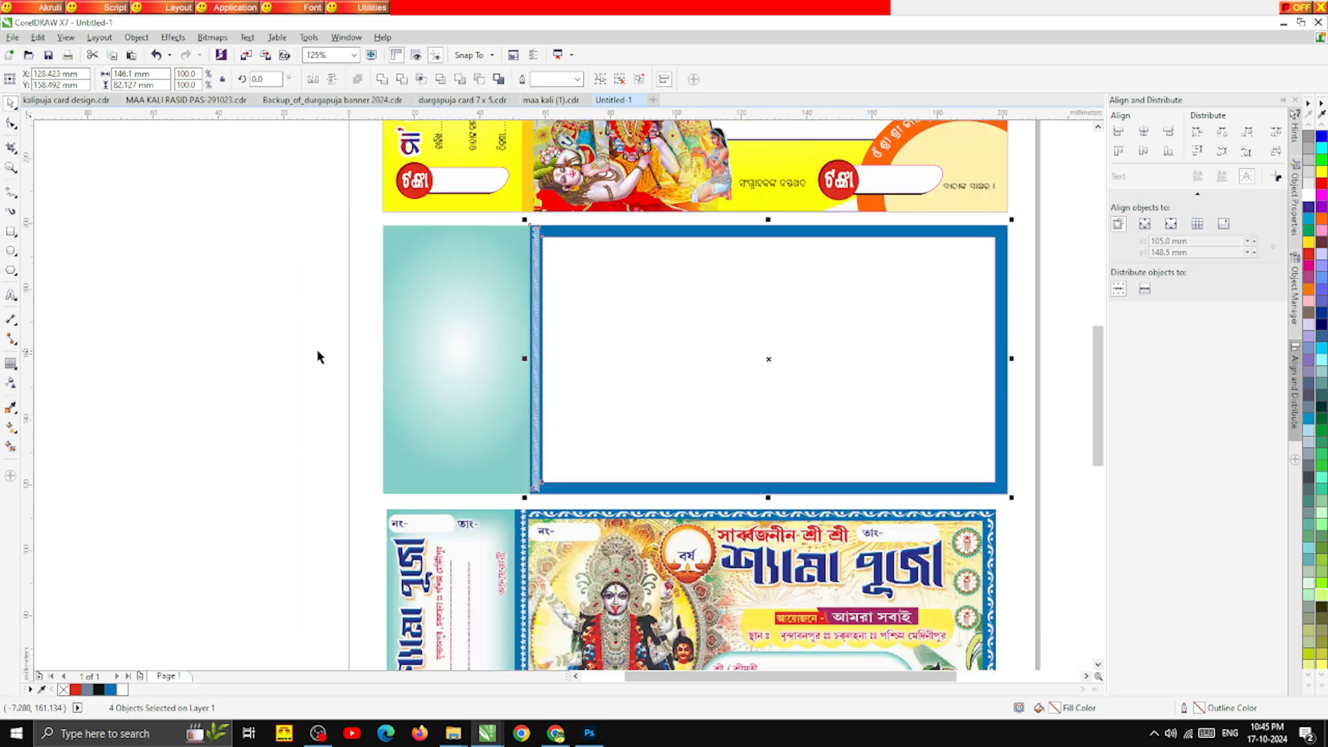
{"action": "left_click", "coordinate": [317, 357]}
{"action": "scroll", "coordinate": [391, 327], "scroll_direction": "down", "scroll_amount": 1}
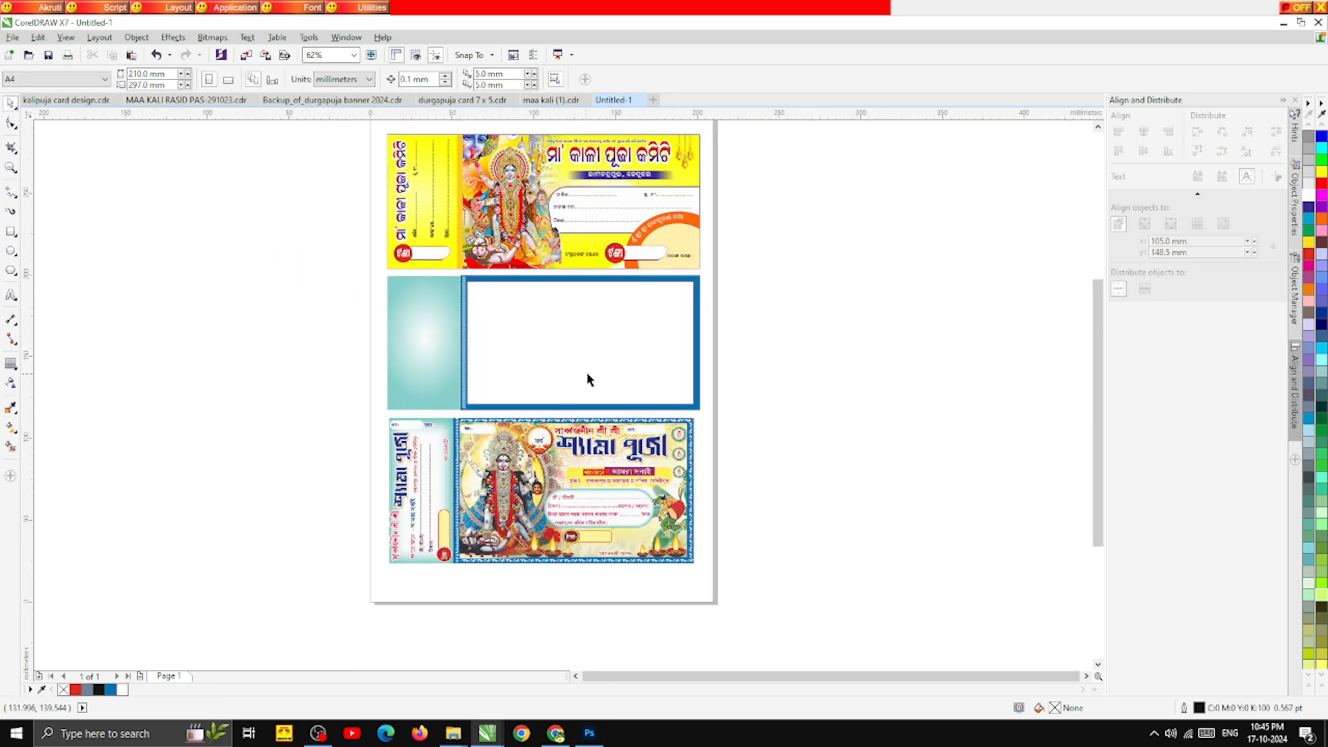
Step: Copy the stub's teal gradient fill onto the white rectangle inside the blue frame
{"action": "scroll", "coordinate": [629, 457], "scroll_direction": "up", "scroll_amount": 1}
{"action": "scroll", "coordinate": [616, 451], "scroll_direction": "down", "scroll_amount": 1}
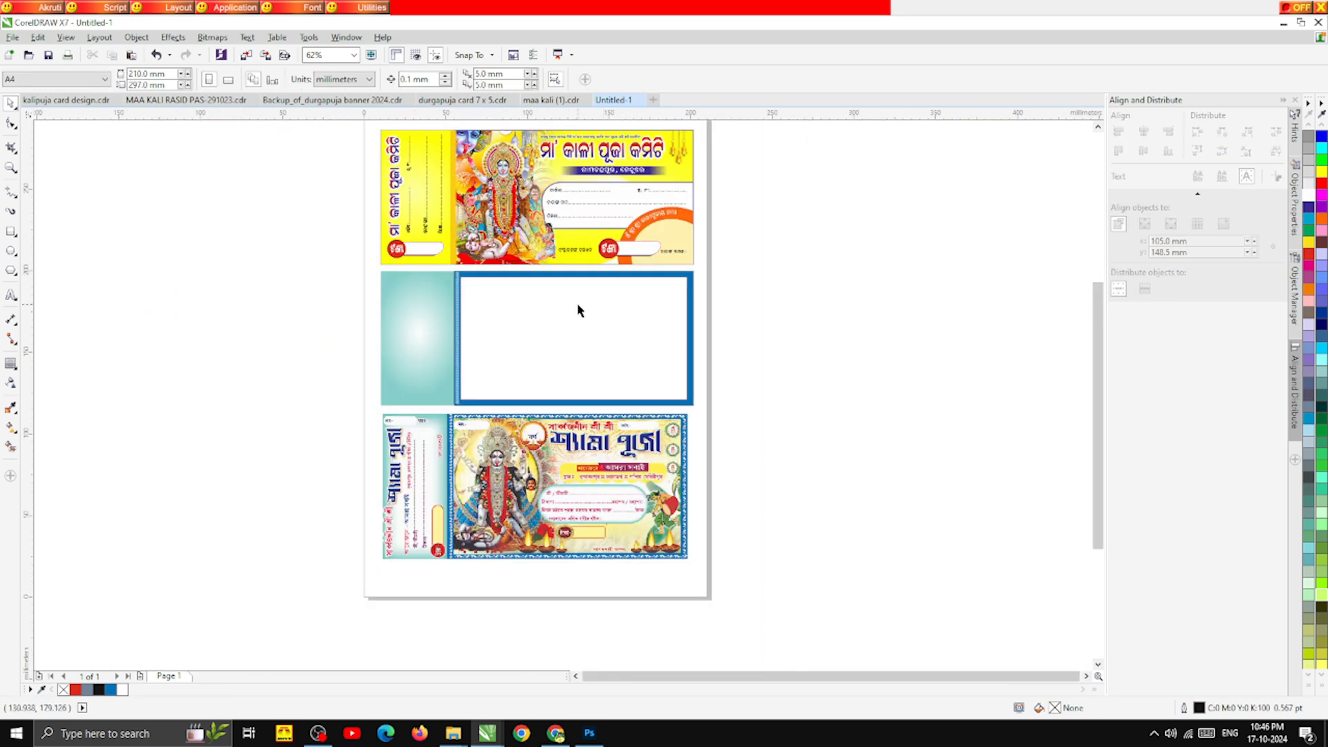
{"action": "scroll", "coordinate": [580, 311], "scroll_direction": "up", "scroll_amount": 1}
{"action": "left_click_drag", "start_coordinate": [298, 300], "coordinate": [504, 299]}
{"action": "left_click", "coordinate": [984, 451]}
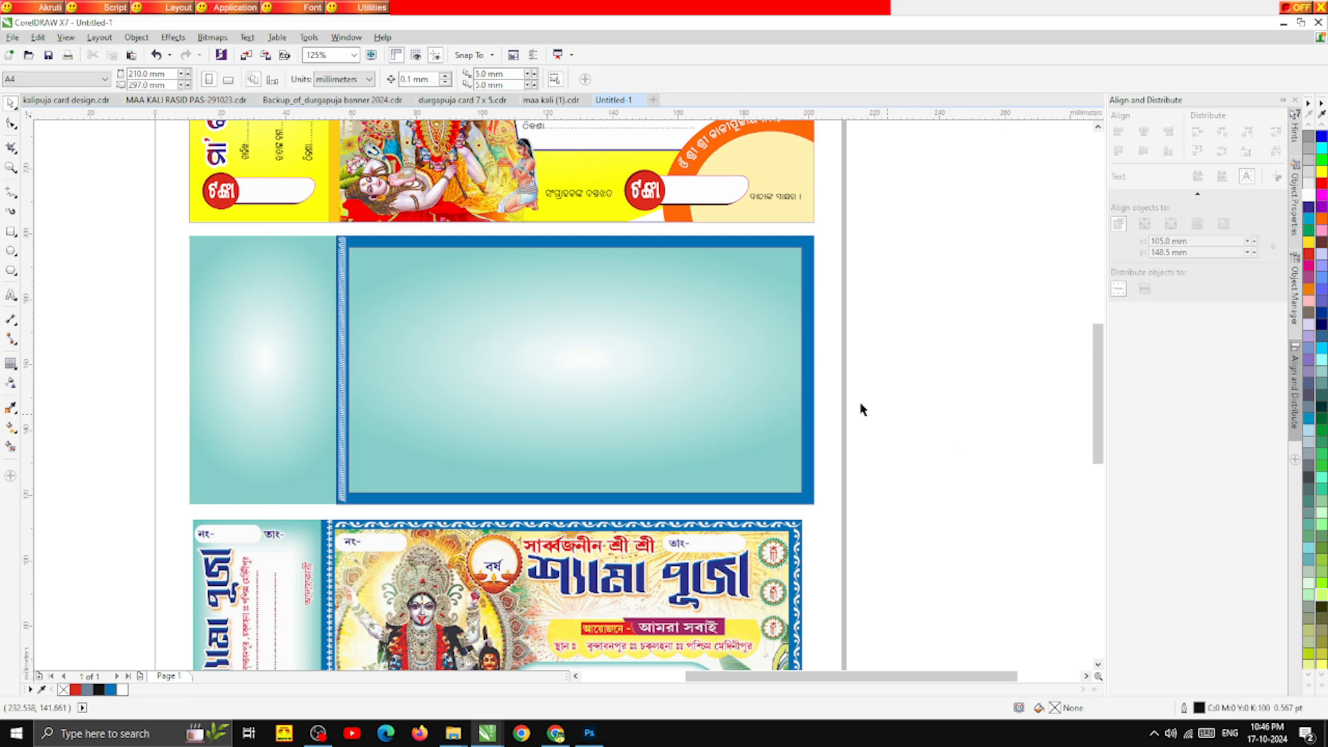
Step: Enlarge the elliptical gradient of the inner rectangle beyond the blue frame for a softer teal fade
{"action": "left_click", "coordinate": [671, 363]}
{"action": "key", "text": "g"}
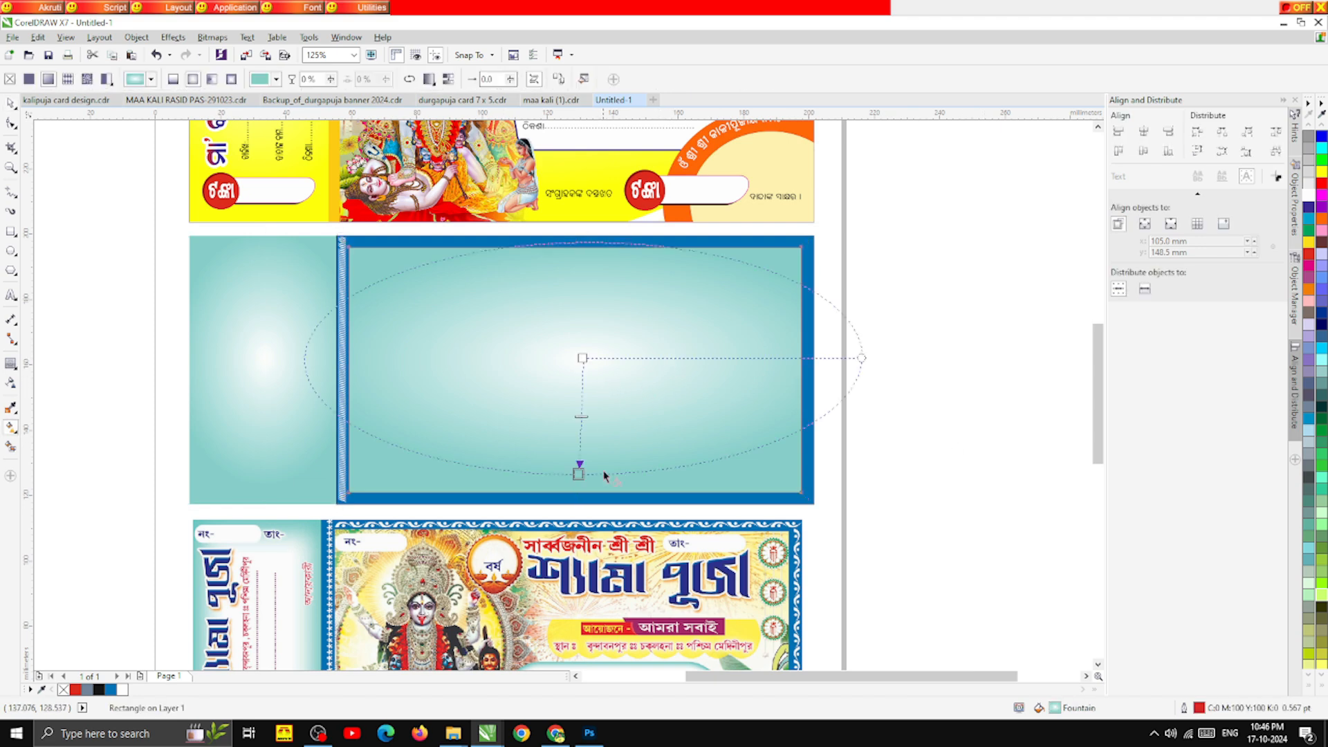
{"action": "left_click_drag", "start_coordinate": [579, 474], "coordinate": [583, 529]}
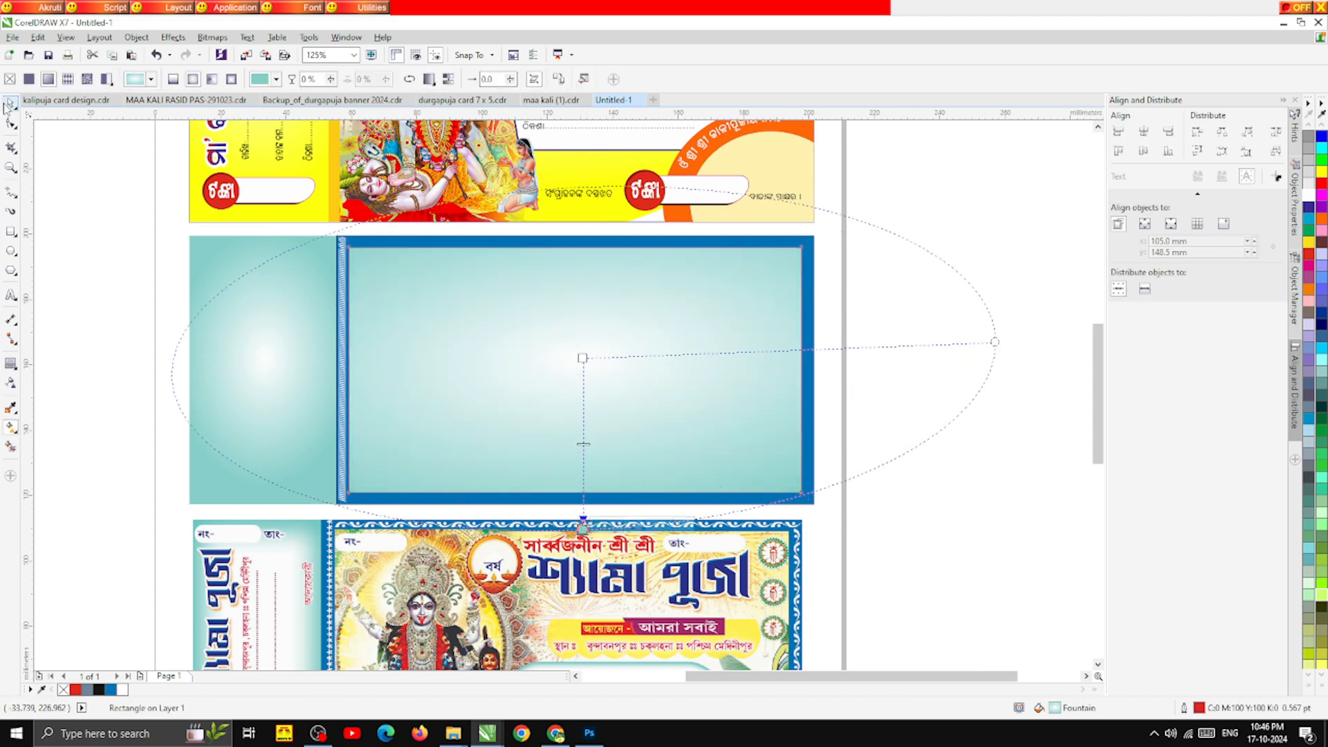
{"action": "left_click", "coordinate": [10, 103]}
{"action": "left_click", "coordinate": [74, 249]}
{"action": "scroll", "coordinate": [482, 260], "scroll_direction": "down", "scroll_amount": 2}
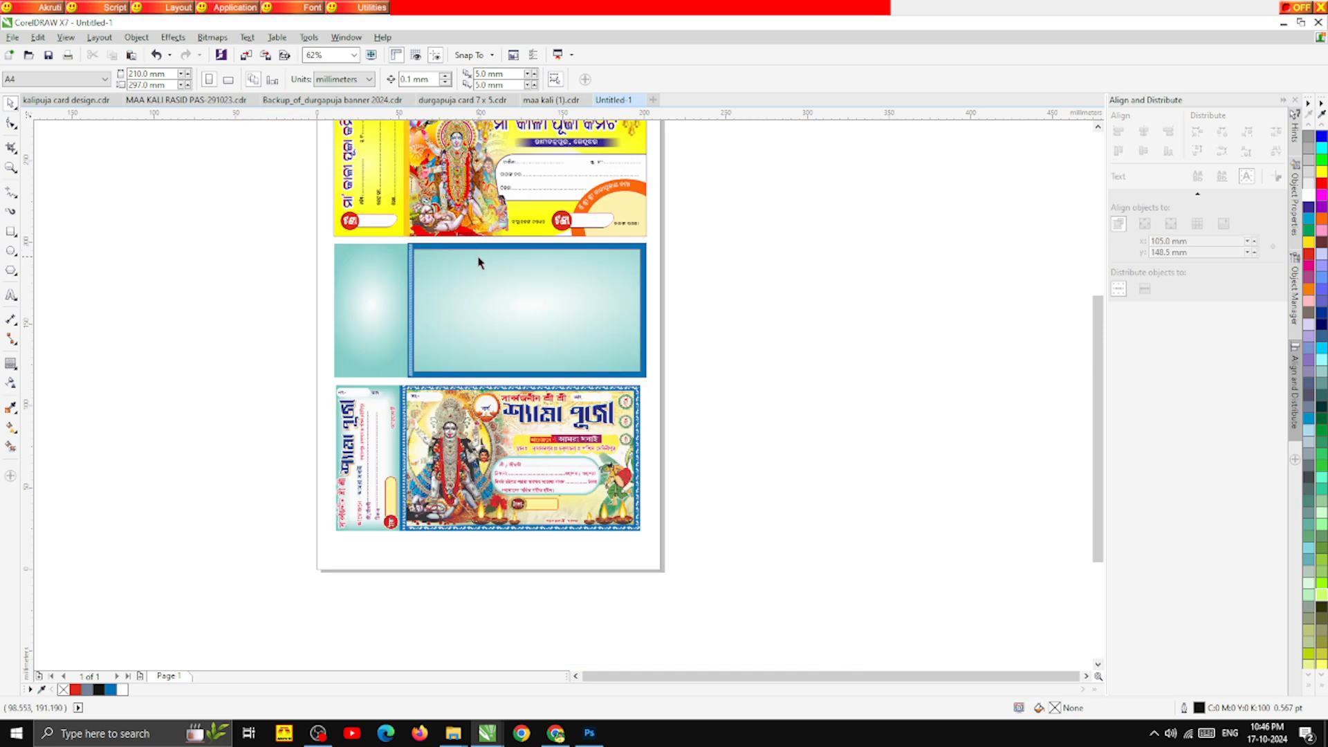
Step: Draw a rectangle about 79 × 30 mm inside the teal panel and move it toward the panel's right side
{"action": "scroll", "coordinate": [496, 379], "scroll_direction": "down", "scroll_amount": 3}
{"action": "scroll", "coordinate": [505, 374], "scroll_direction": "up", "scroll_amount": 3}
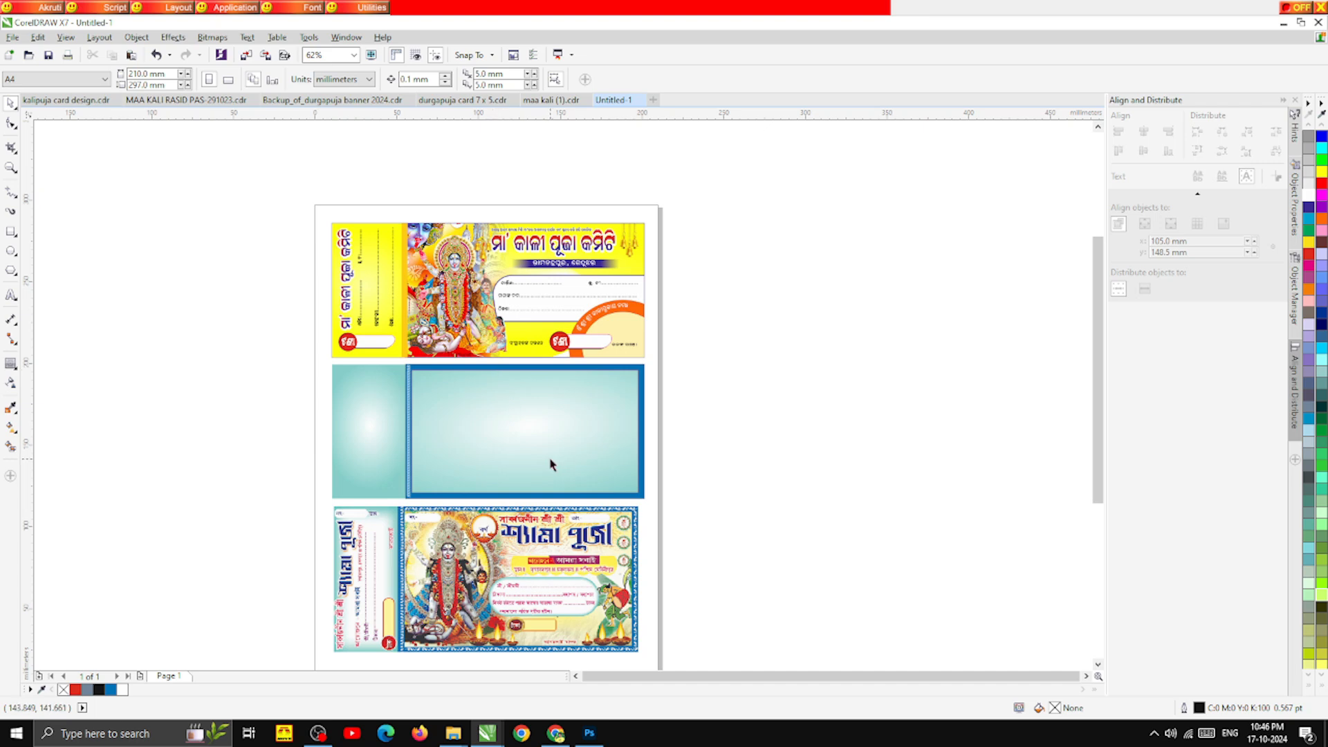
{"action": "scroll", "coordinate": [549, 459], "scroll_direction": "up", "scroll_amount": 2}
{"action": "left_click", "coordinate": [10, 232]}
{"action": "scroll", "coordinate": [465, 389], "scroll_direction": "down", "scroll_amount": 1}
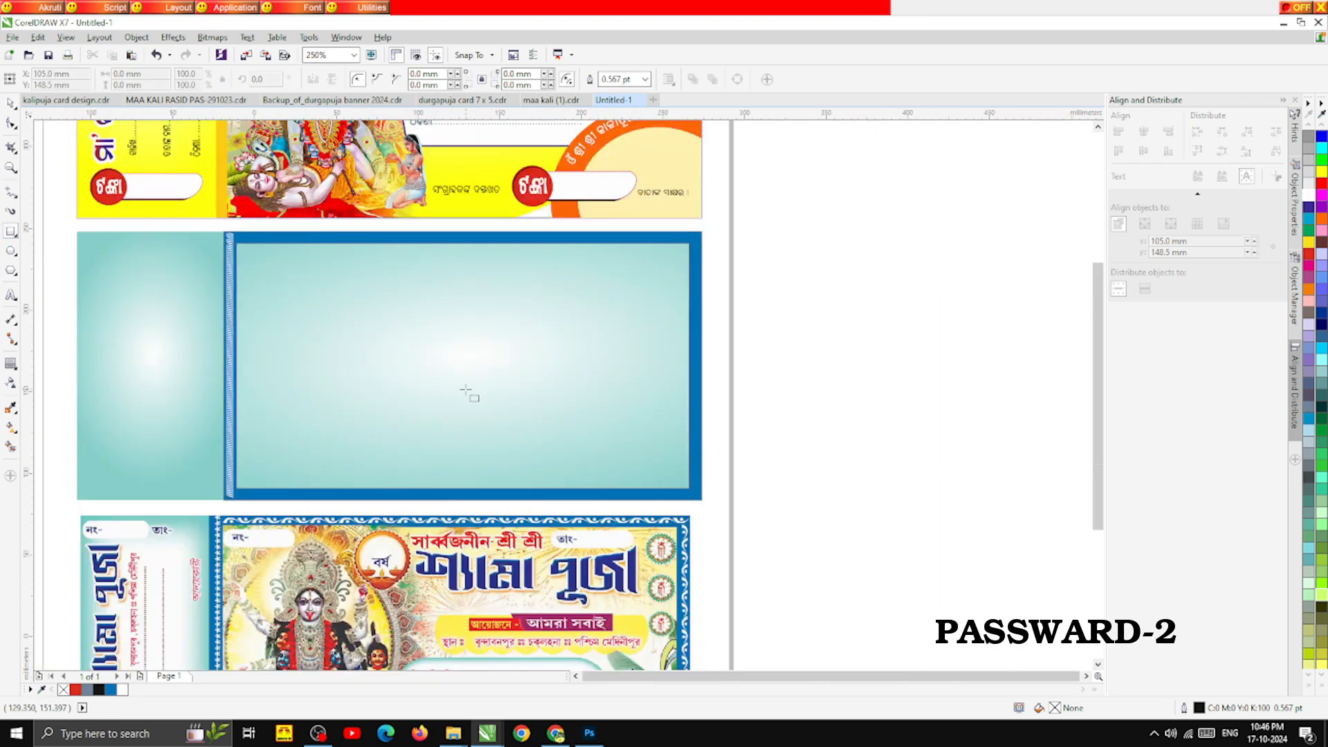
{"action": "scroll", "coordinate": [465, 389], "scroll_direction": "down", "scroll_amount": 2}
{"action": "scroll", "coordinate": [445, 386], "scroll_direction": "up", "scroll_amount": 2}
{"action": "left_click_drag", "start_coordinate": [386, 341], "coordinate": [643, 440]}
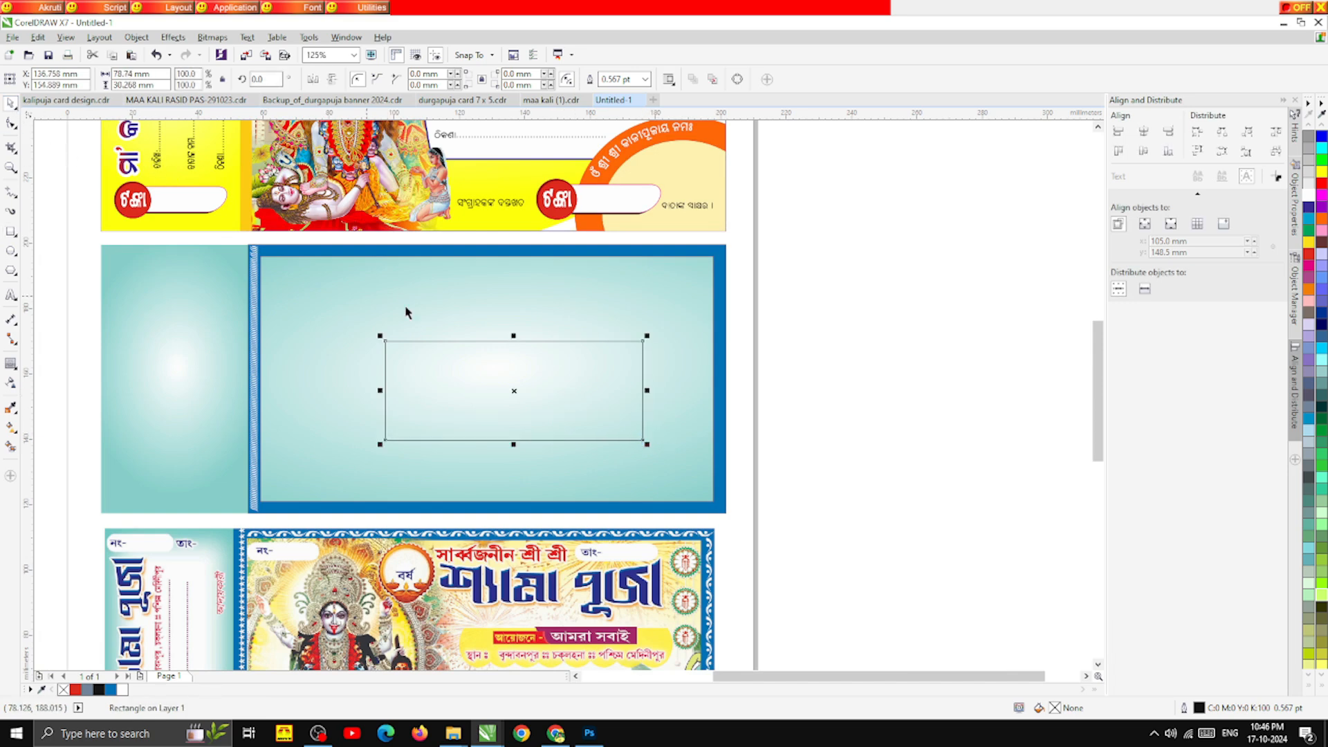
{"action": "left_click_drag", "start_coordinate": [547, 363], "coordinate": [591, 369]}
{"action": "scroll", "coordinate": [538, 350], "scroll_direction": "down", "scroll_amount": 1}
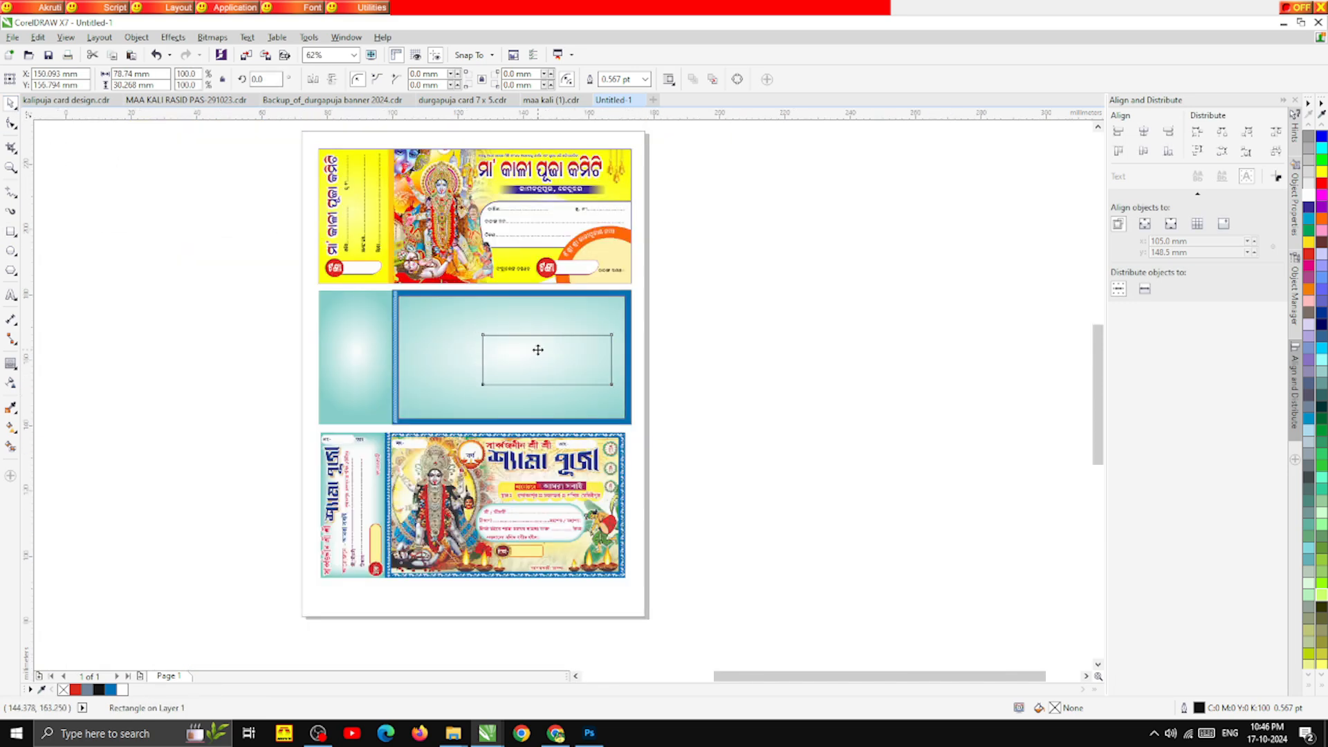
Step: Fill the new rectangle with white and round all its corners to a radius of about 13.5 mm
{"action": "scroll", "coordinate": [539, 350], "scroll_direction": "up", "scroll_amount": 2}
{"action": "left_click", "coordinate": [121, 689]}
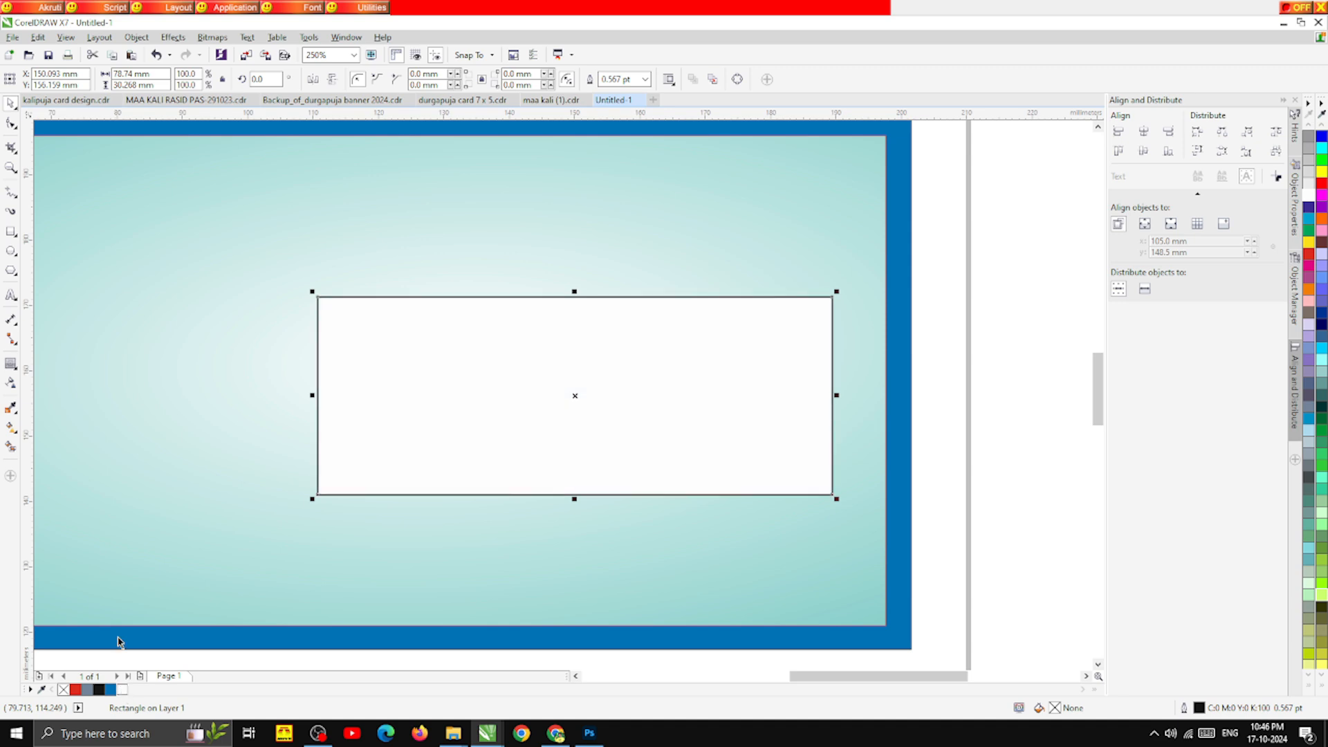
{"action": "left_click", "coordinate": [11, 123]}
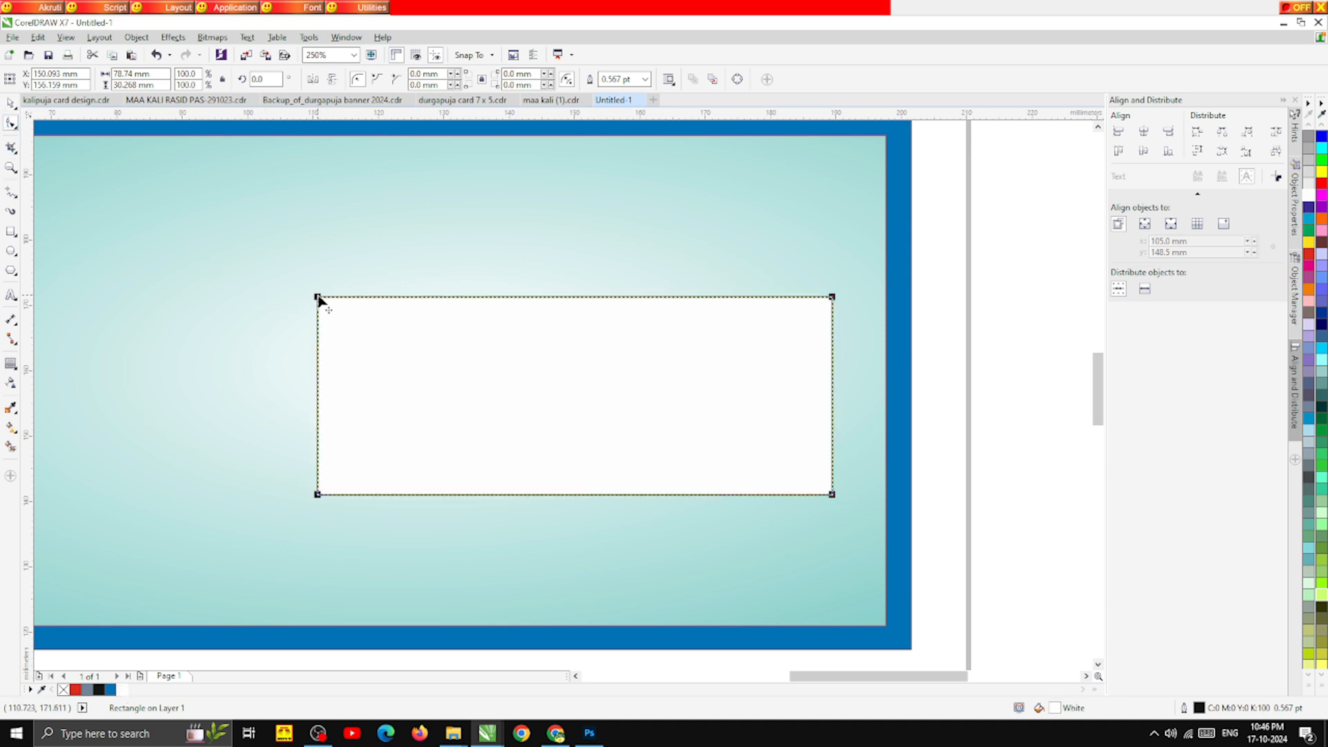
{"action": "left_click_drag", "start_coordinate": [319, 297], "coordinate": [429, 304]}
{"action": "key", "text": "space"}
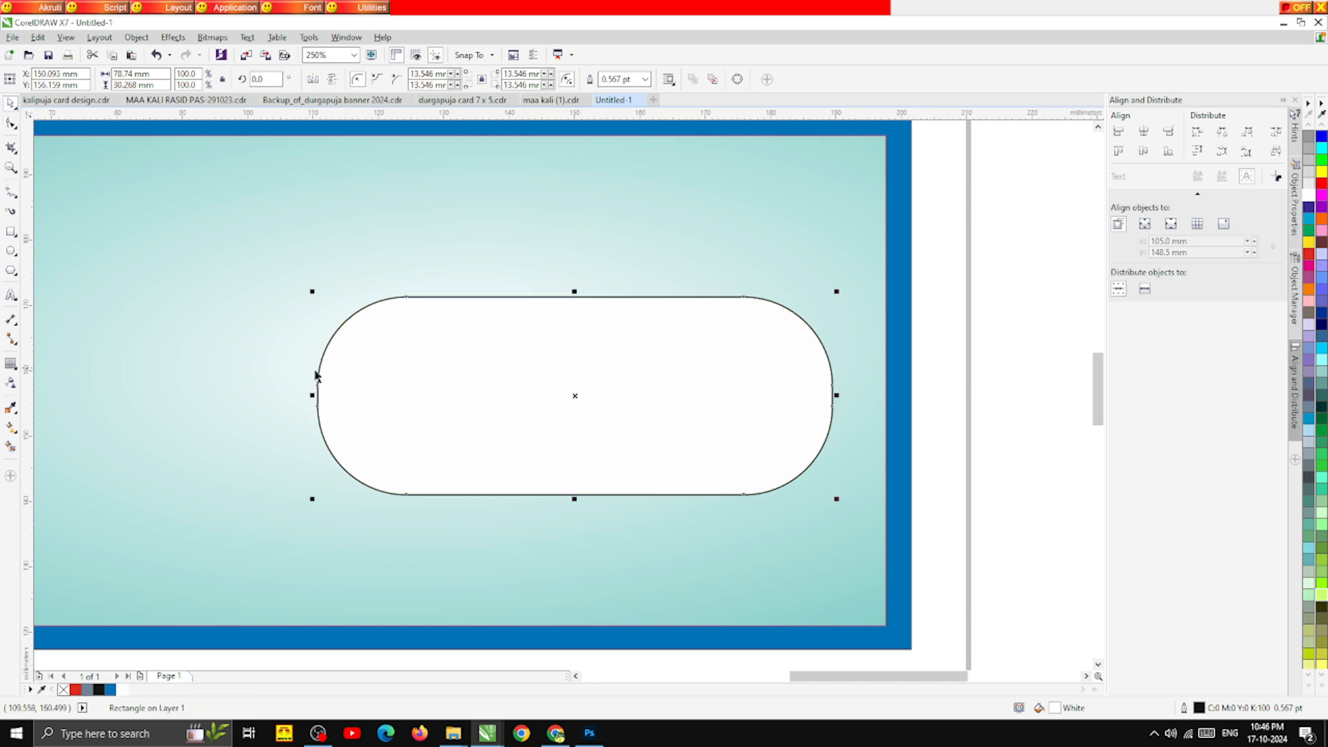
Step: Duplicate the white rounded rectangle at a slightly larger size around the same centre
{"action": "scroll", "coordinate": [315, 375], "scroll_direction": "down", "scroll_amount": 2}
{"action": "scroll", "coordinate": [457, 374], "scroll_direction": "up", "scroll_amount": 2}
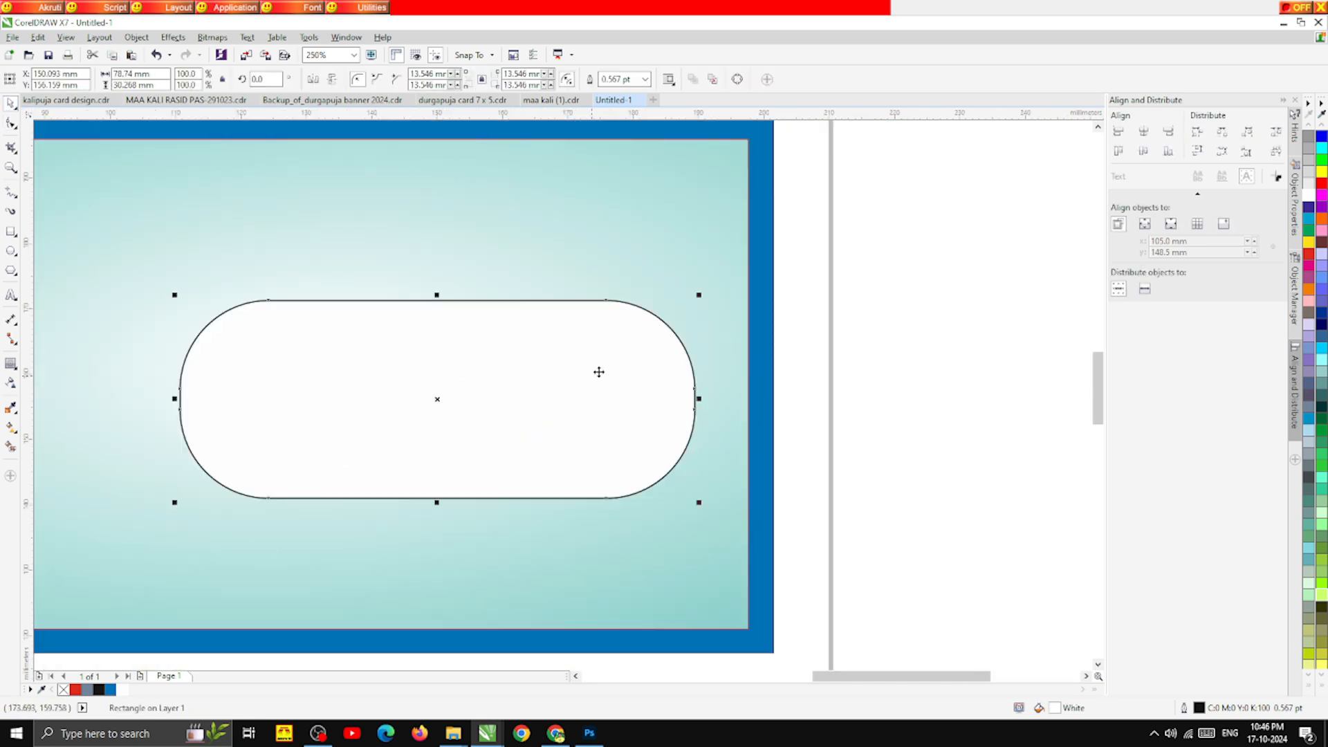
{"action": "left_click_drag", "start_coordinate": [699, 295], "coordinate": [717, 287]}
{"action": "right_click", "coordinate": [717, 288]}
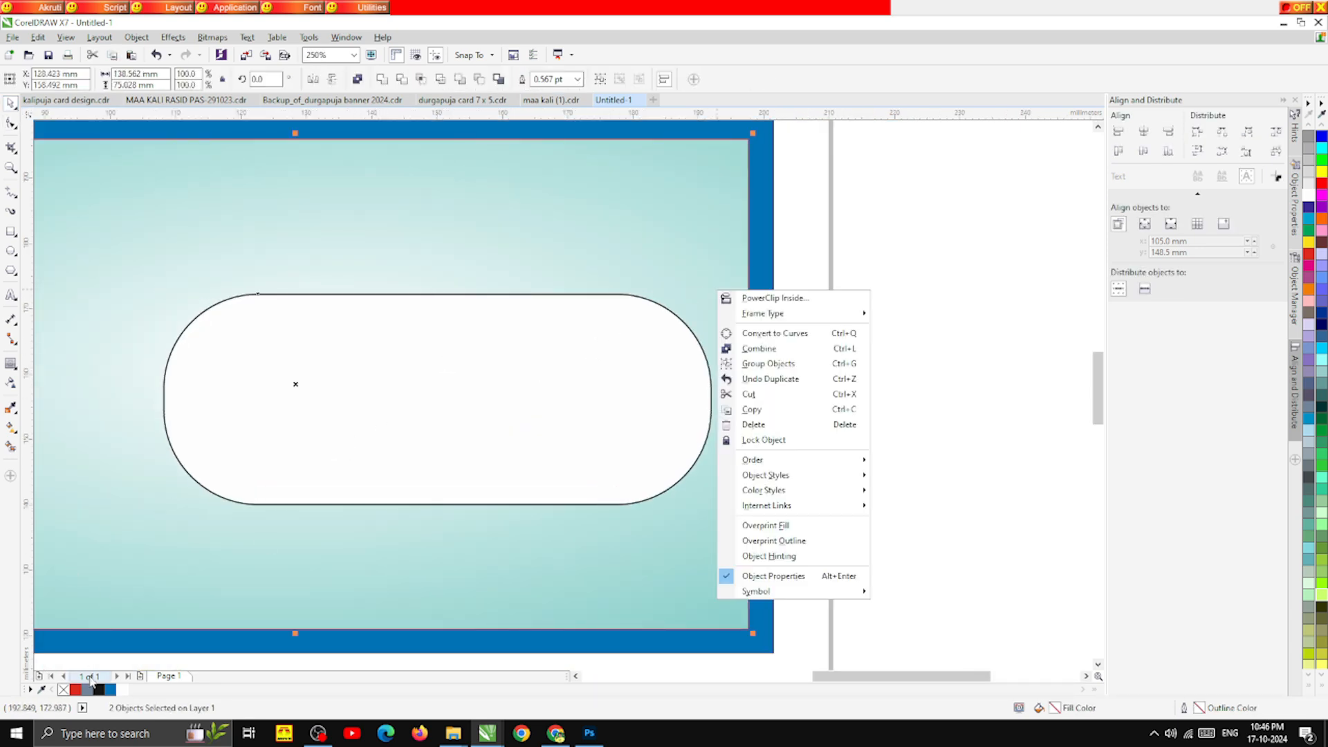
{"action": "left_click", "coordinate": [110, 690]}
{"action": "left_click", "coordinate": [111, 690]}
{"action": "key", "text": "ctrl+z"}
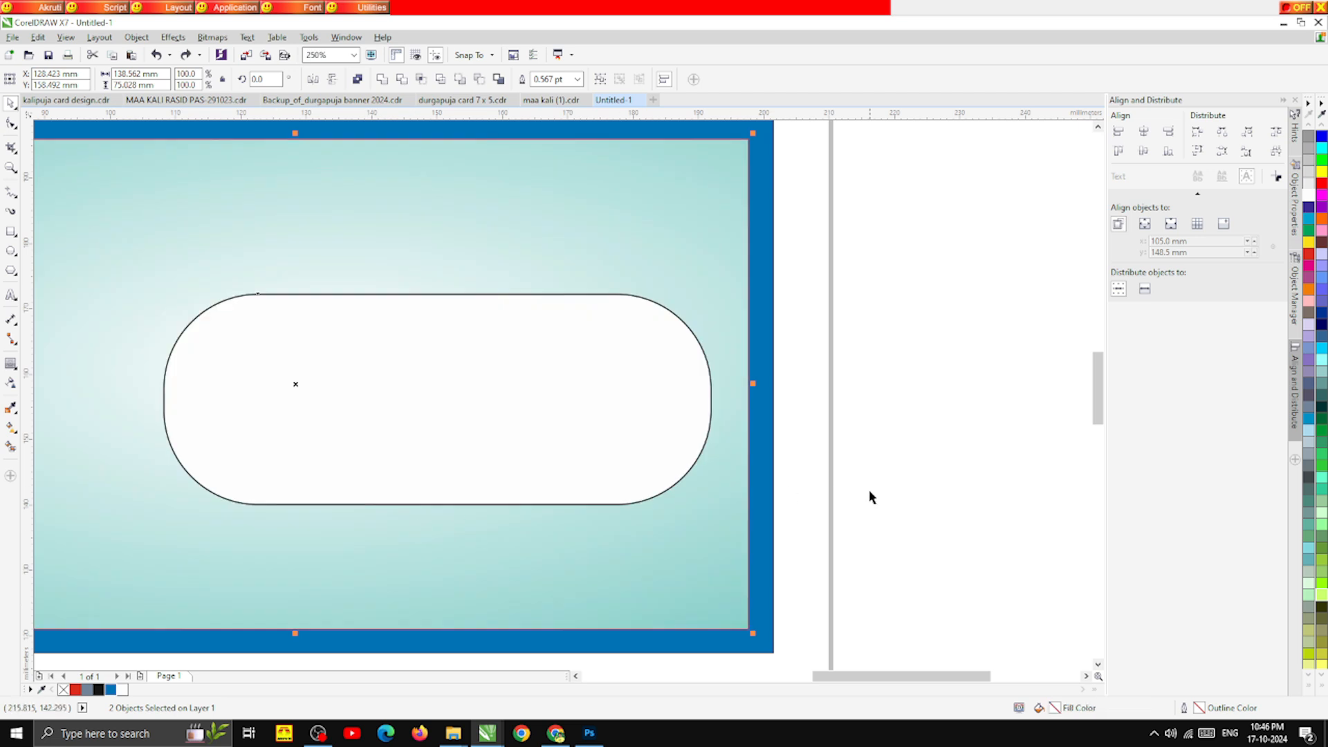
Step: Move the larger rounded rectangle down and aside, fill it with the frame's blue and remove its outline
{"action": "left_click", "coordinate": [596, 365]}
{"action": "left_click_drag", "start_coordinate": [596, 364], "coordinate": [569, 432]}
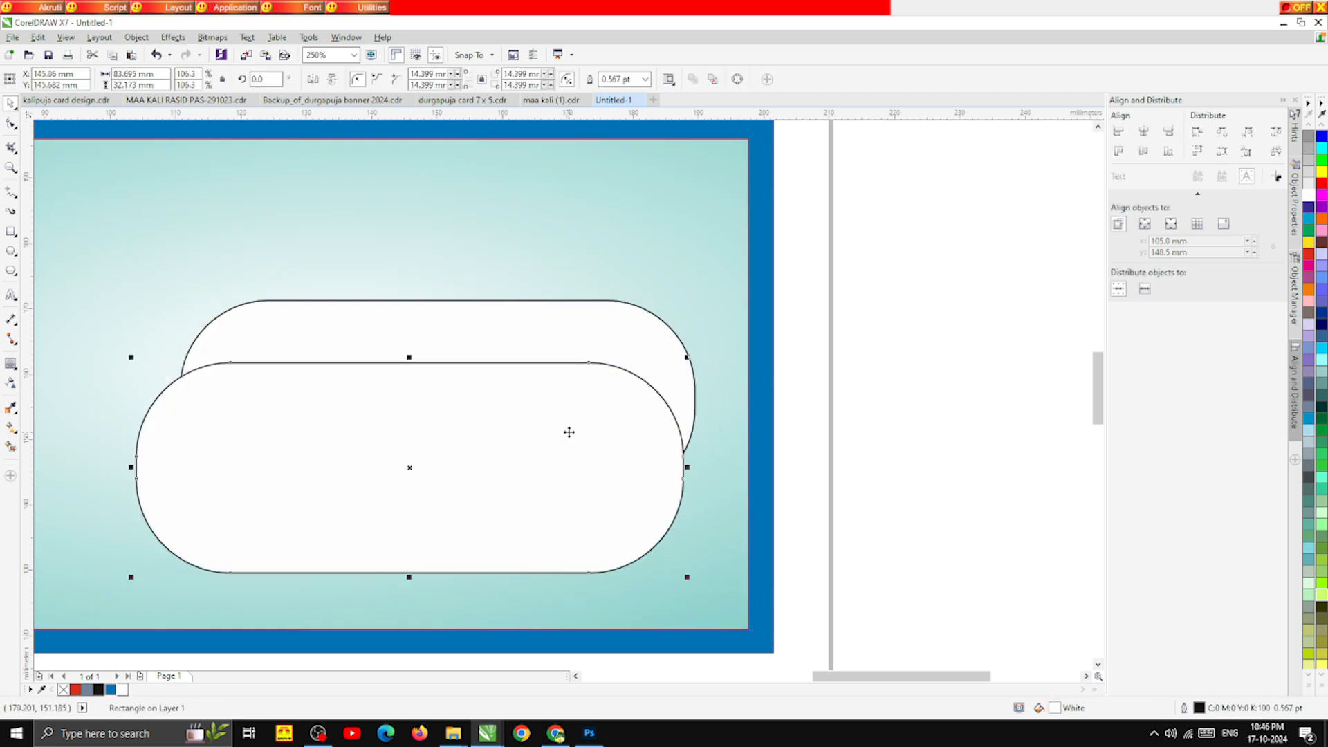
{"action": "left_click", "coordinate": [110, 690]}
{"action": "right_click", "coordinate": [63, 689]}
Step: Convert the blue rounded shape to a bitmap and apply a Gaussian blur with a 14-pixel radius
{"action": "left_click", "coordinate": [215, 37]}
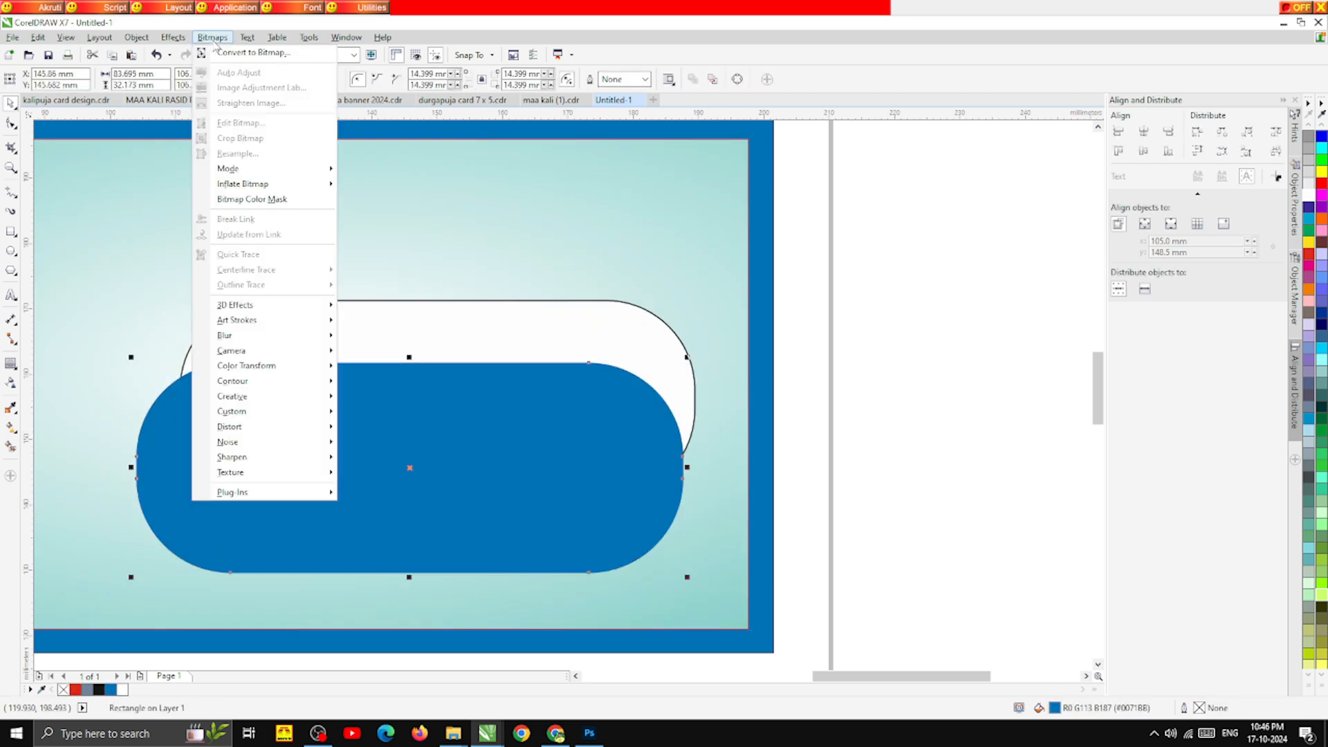
{"action": "left_click", "coordinate": [233, 55]}
{"action": "key", "text": "Return"}
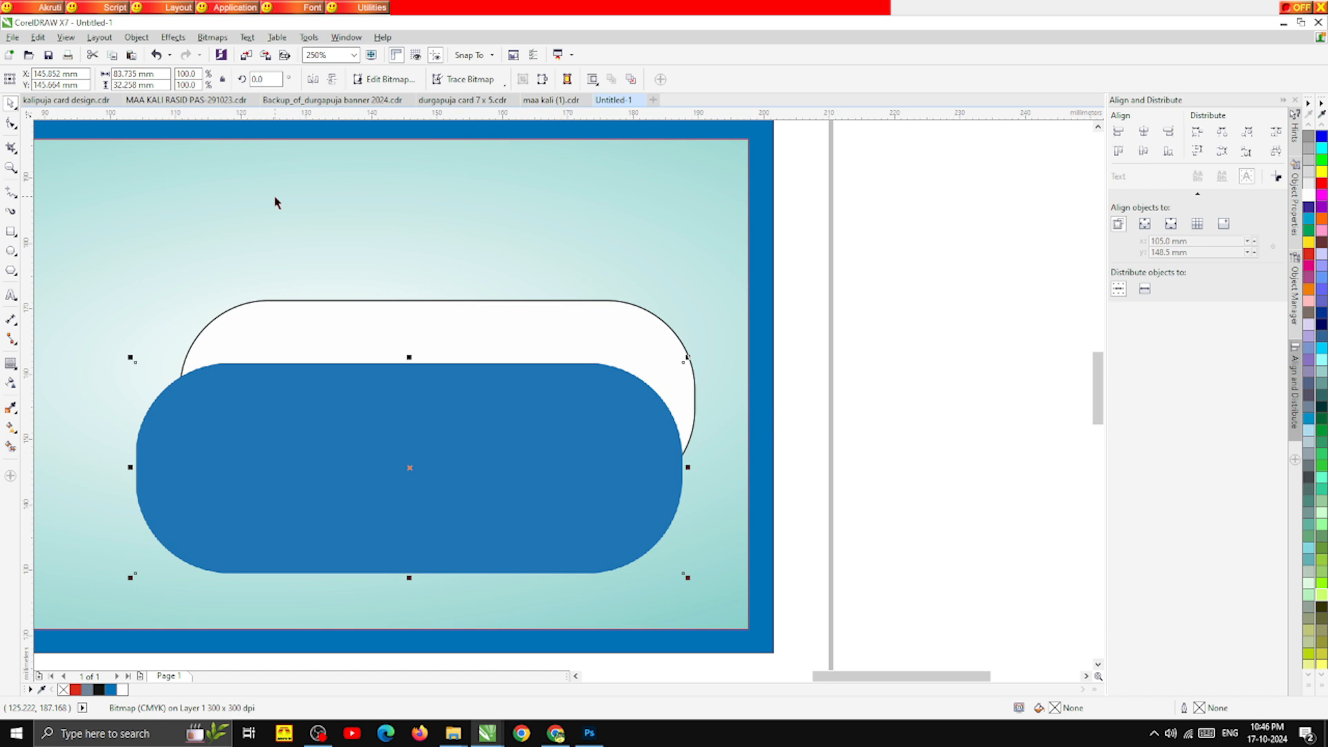
{"action": "left_click", "coordinate": [213, 37]}
{"action": "mouse_move", "coordinate": [243, 339]}
{"action": "left_click", "coordinate": [371, 351]}
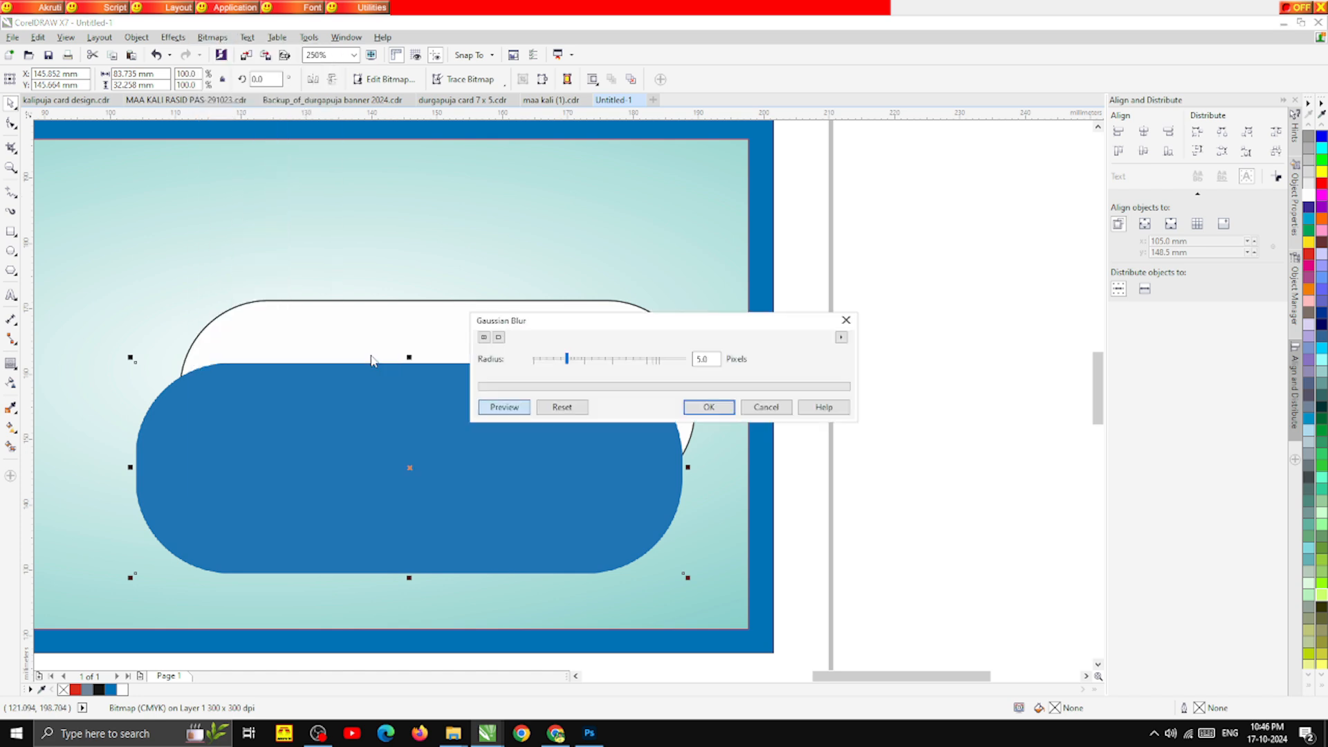
{"action": "left_click", "coordinate": [587, 360]}
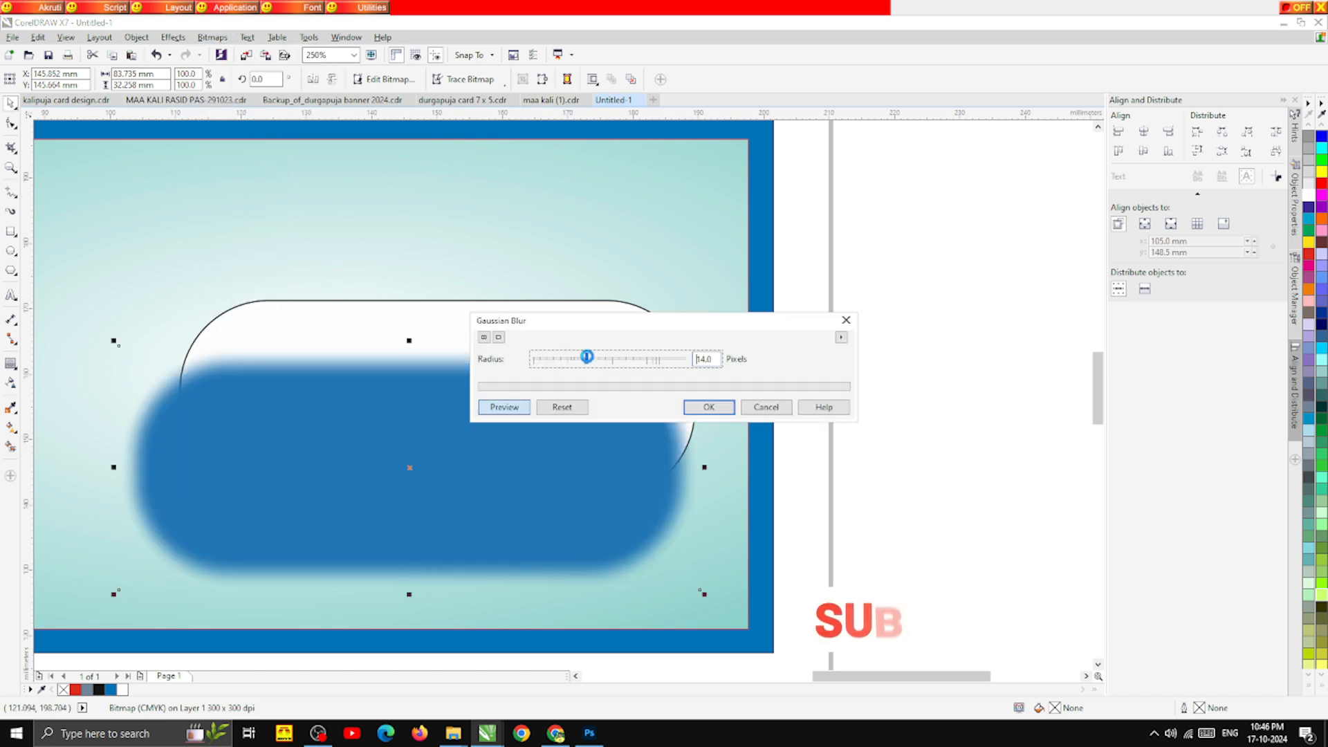
{"action": "key", "text": "Return"}
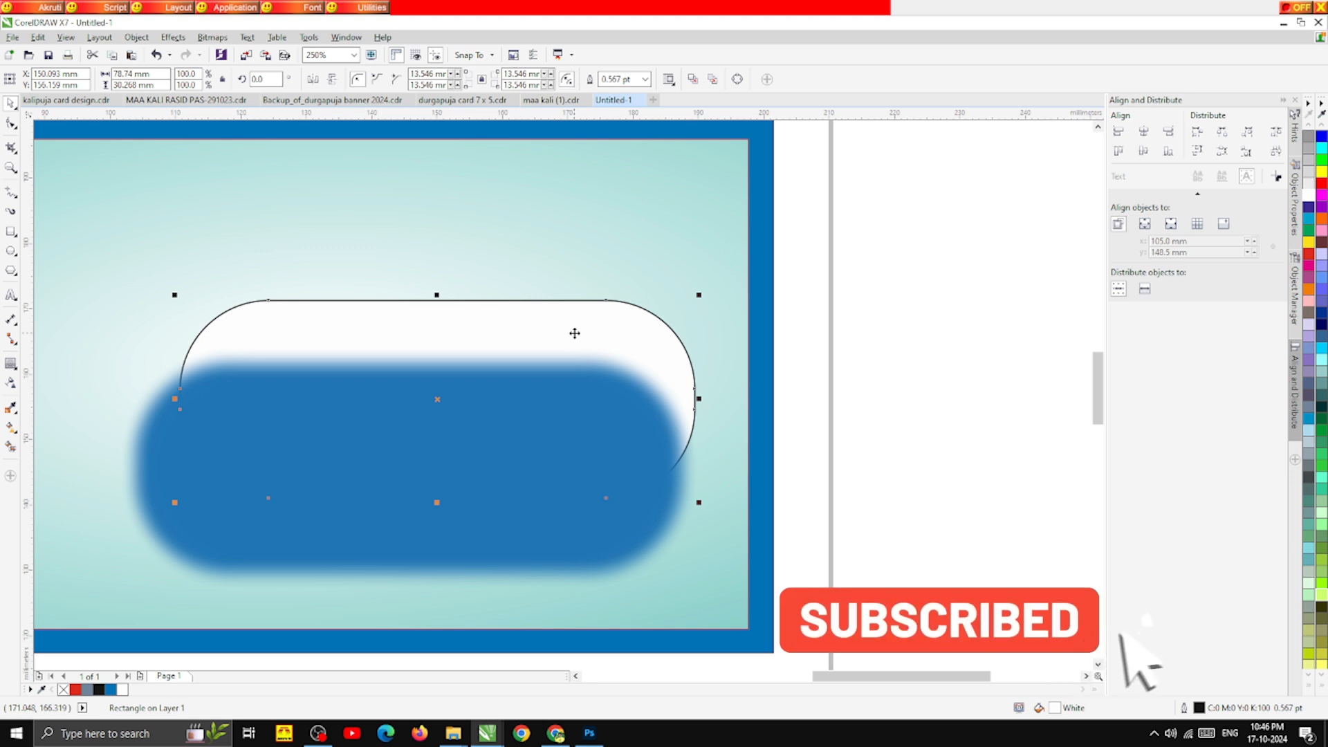
Step: Place the white rounded rectangle in front of the blurred blue shape and centre it horizontally over the glow
{"action": "key", "text": "shift+Page_Down"}
{"action": "left_click", "coordinate": [497, 389]}
{"action": "left_click_drag", "start_coordinate": [497, 389], "coordinate": [496, 391]}
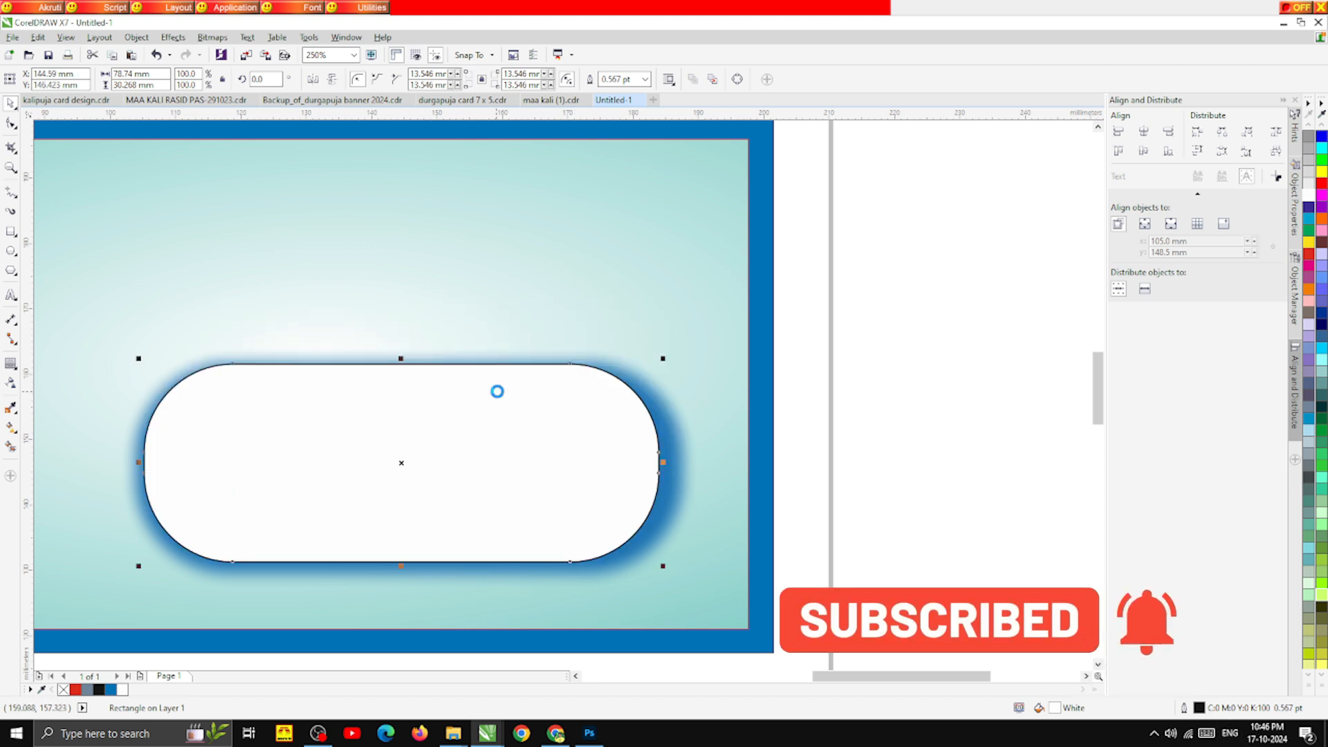
{"action": "key", "text": "Right"}
{"action": "key", "text": "Right"}
{"action": "key", "text": "Right"}
{"action": "key", "text": "Right"}
{"action": "key", "text": "Right"}
{"action": "key", "text": "Right"}
{"action": "key", "text": "Right"}
{"action": "key", "text": "Right"}
{"action": "key", "text": "Right"}
{"action": "key", "text": "Right"}
{"action": "key", "text": "Right"}
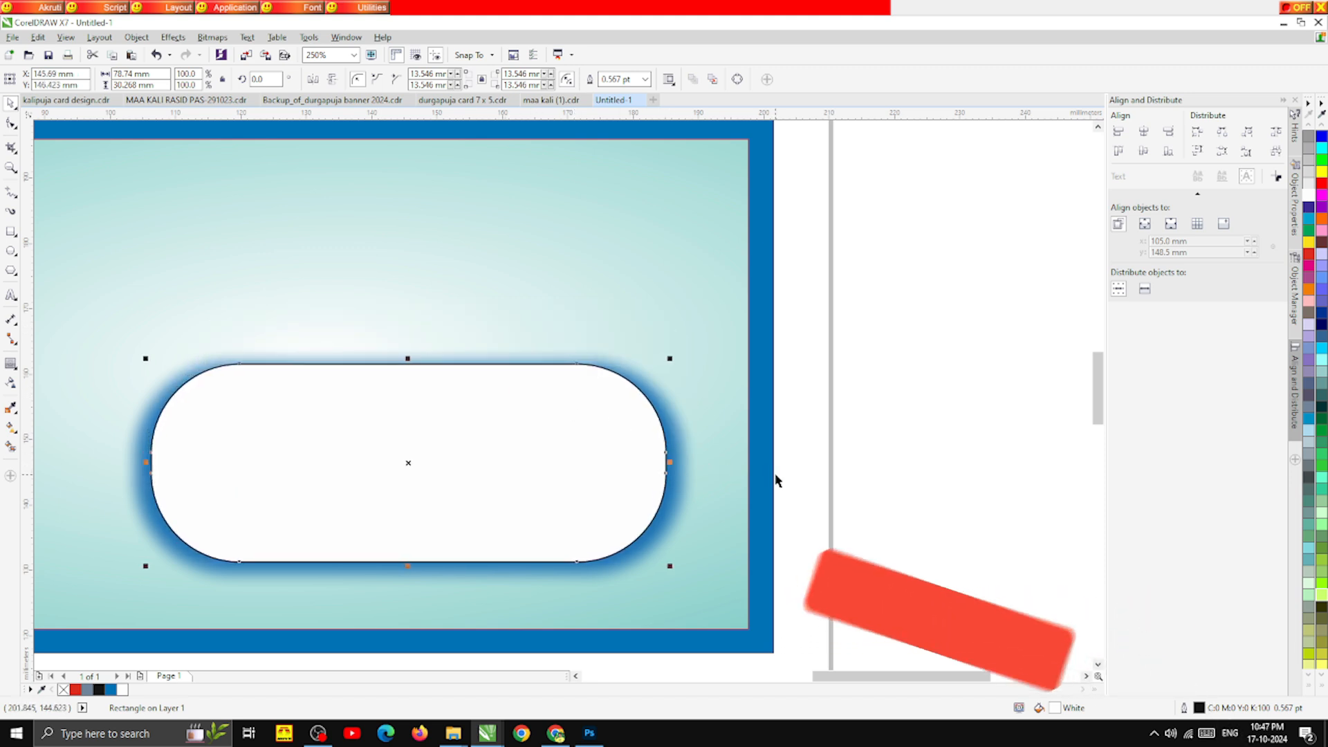
{"action": "left_click", "coordinate": [807, 524]}
Step: Select the white rounded box together with its blue glow and shift both slightly up and to the right inside the panel
{"action": "scroll", "coordinate": [616, 445], "scroll_direction": "down", "scroll_amount": 2}
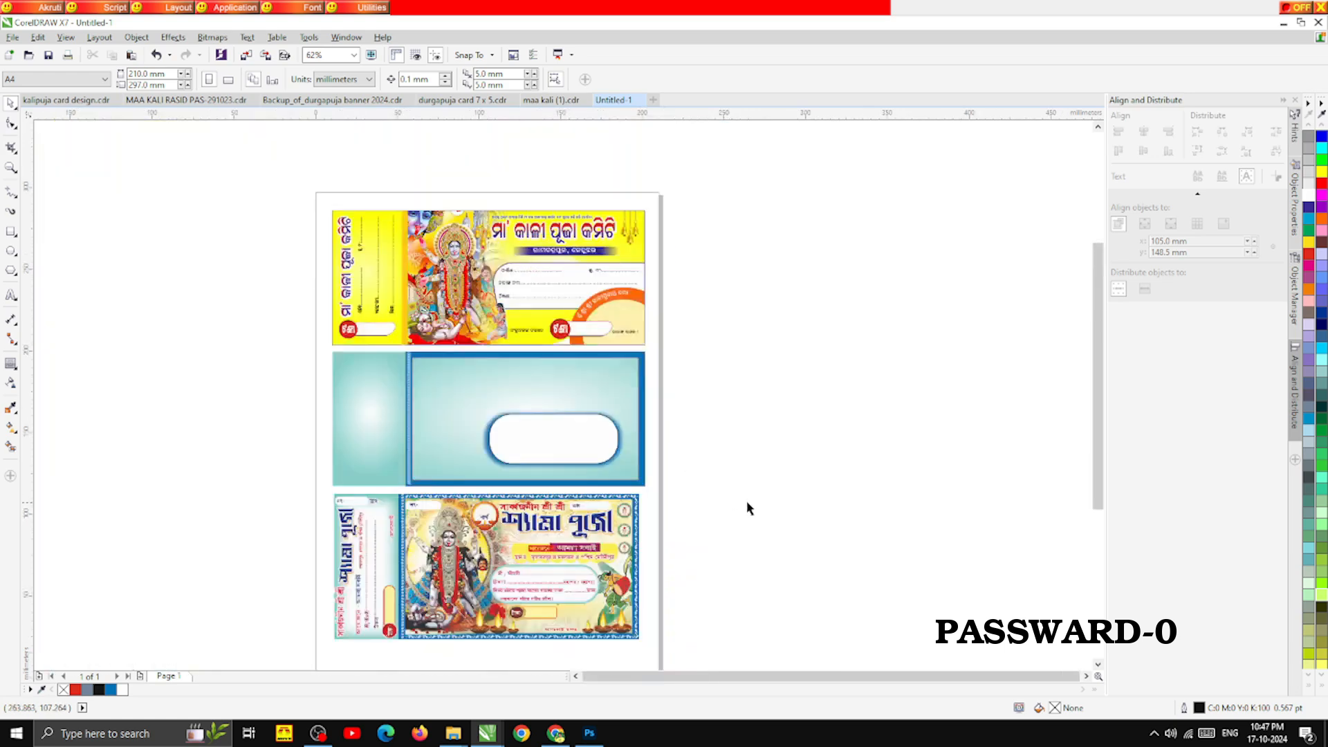
{"action": "left_click_drag", "start_coordinate": [746, 505], "coordinate": [467, 379]}
{"action": "scroll", "coordinate": [561, 436], "scroll_direction": "up", "scroll_amount": 2}
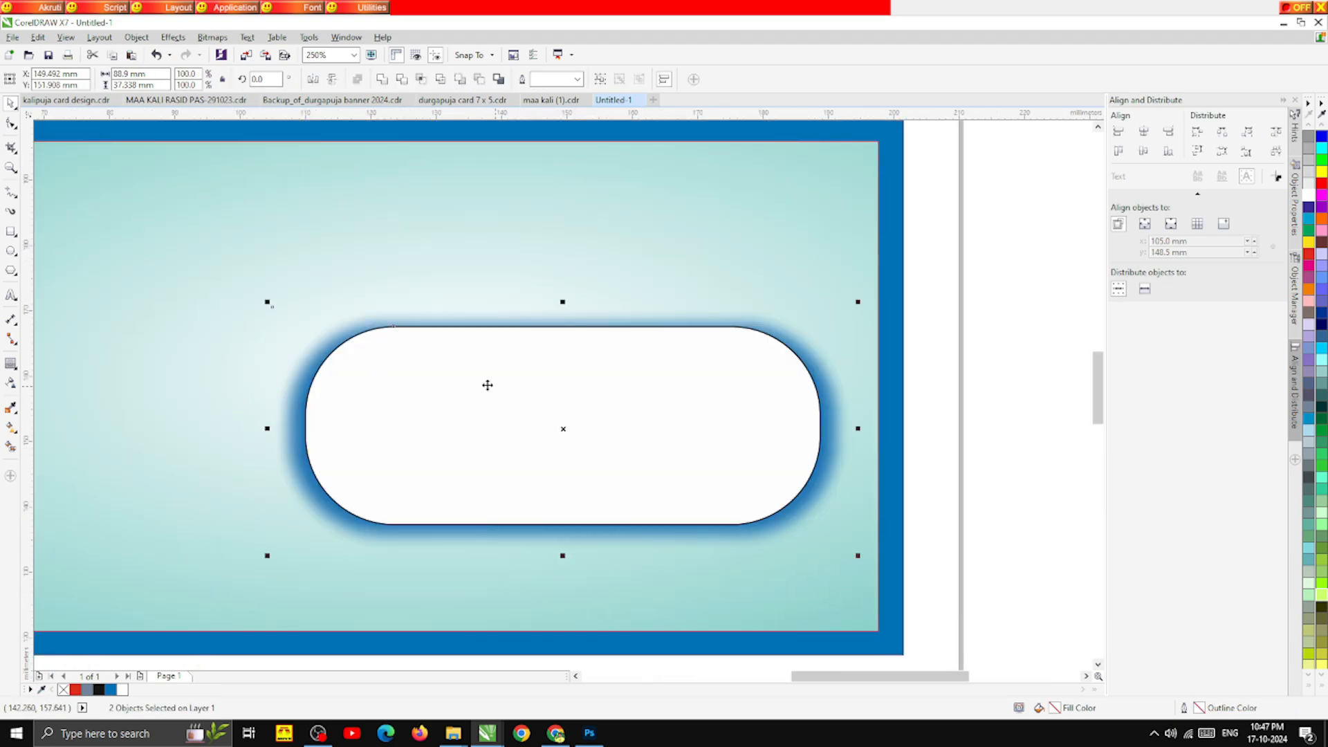
{"action": "scroll", "coordinate": [469, 378], "scroll_direction": "down", "scroll_amount": 2}
{"action": "left_click", "coordinate": [724, 365]}
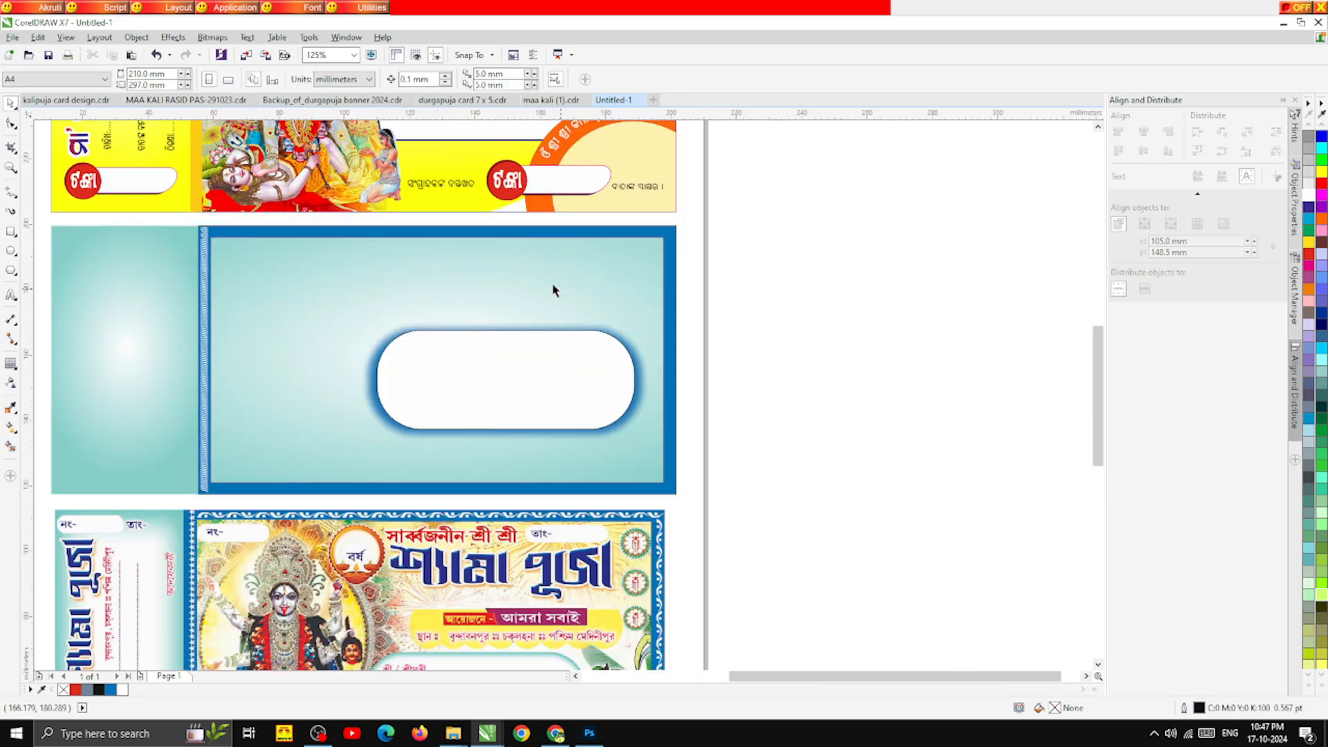
Step: Copy the ମା’ କାଳୀ ପୂଜା କମିଟି title from the yellow card onto the new card, above the white rounded box
{"action": "scroll", "coordinate": [554, 291], "scroll_direction": "down", "scroll_amount": 2}
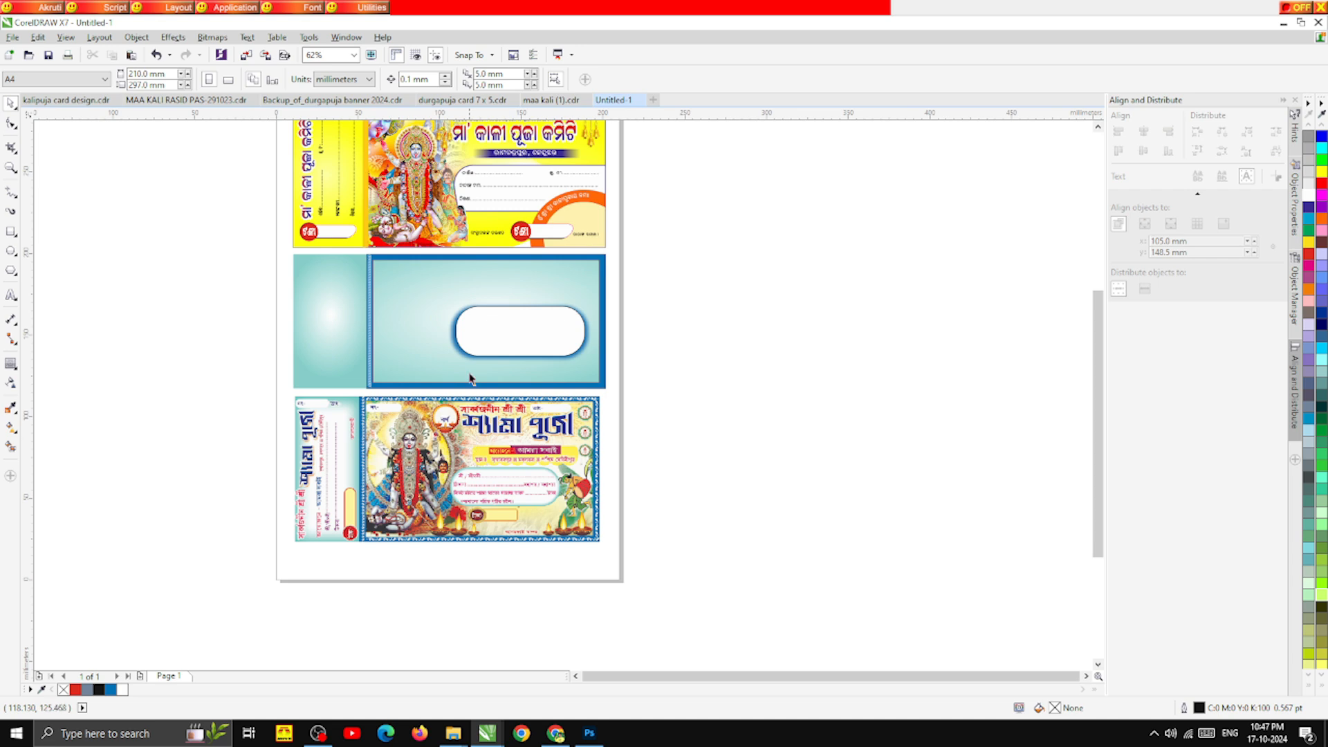
{"action": "scroll", "coordinate": [470, 379], "scroll_direction": "down", "scroll_amount": 3}
{"action": "scroll", "coordinate": [484, 311], "scroll_direction": "up", "scroll_amount": 3}
{"action": "scroll", "coordinate": [540, 256], "scroll_direction": "up", "scroll_amount": 2}
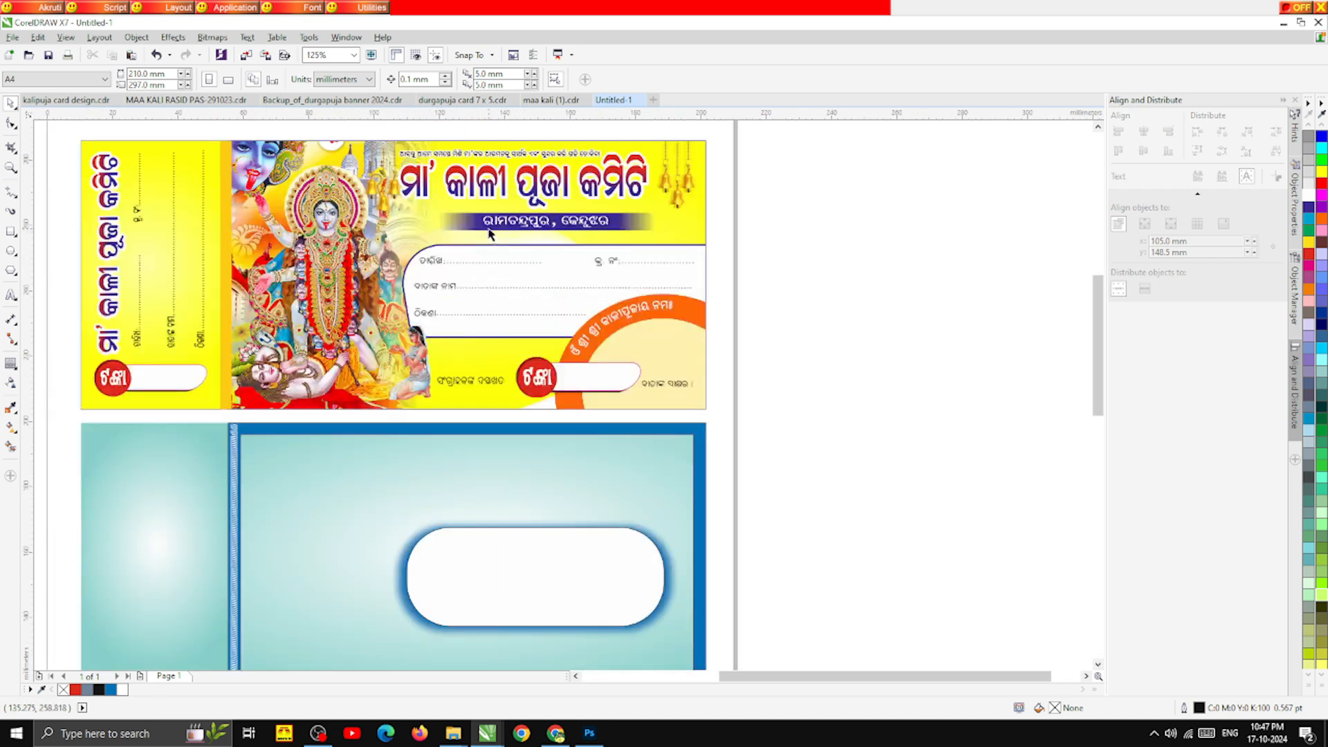
{"action": "left_click", "coordinate": [481, 193]}
{"action": "scroll", "coordinate": [482, 189], "scroll_direction": "down", "scroll_amount": 1}
{"action": "left_click_drag", "start_coordinate": [482, 189], "coordinate": [475, 333]}
{"action": "scroll", "coordinate": [514, 334], "scroll_direction": "up", "scroll_amount": 3}
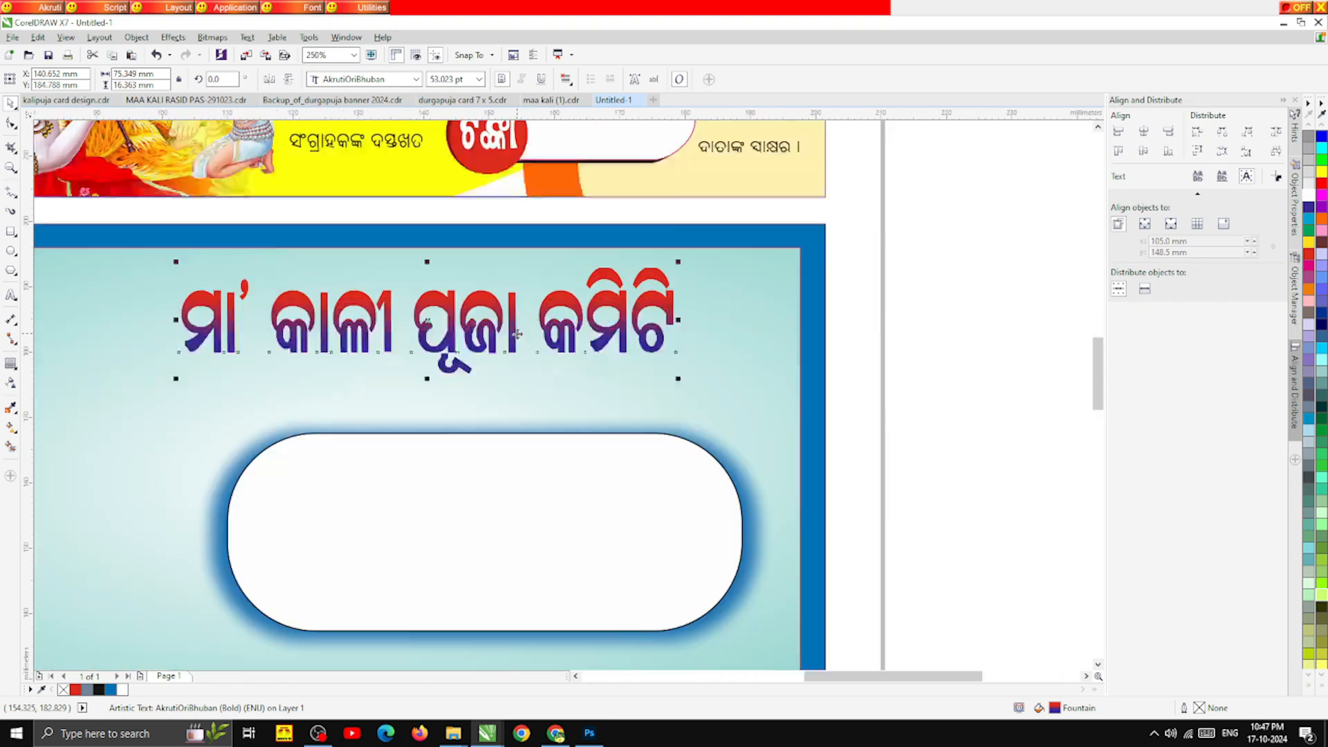
{"action": "scroll", "coordinate": [512, 329], "scroll_direction": "down", "scroll_amount": 3}
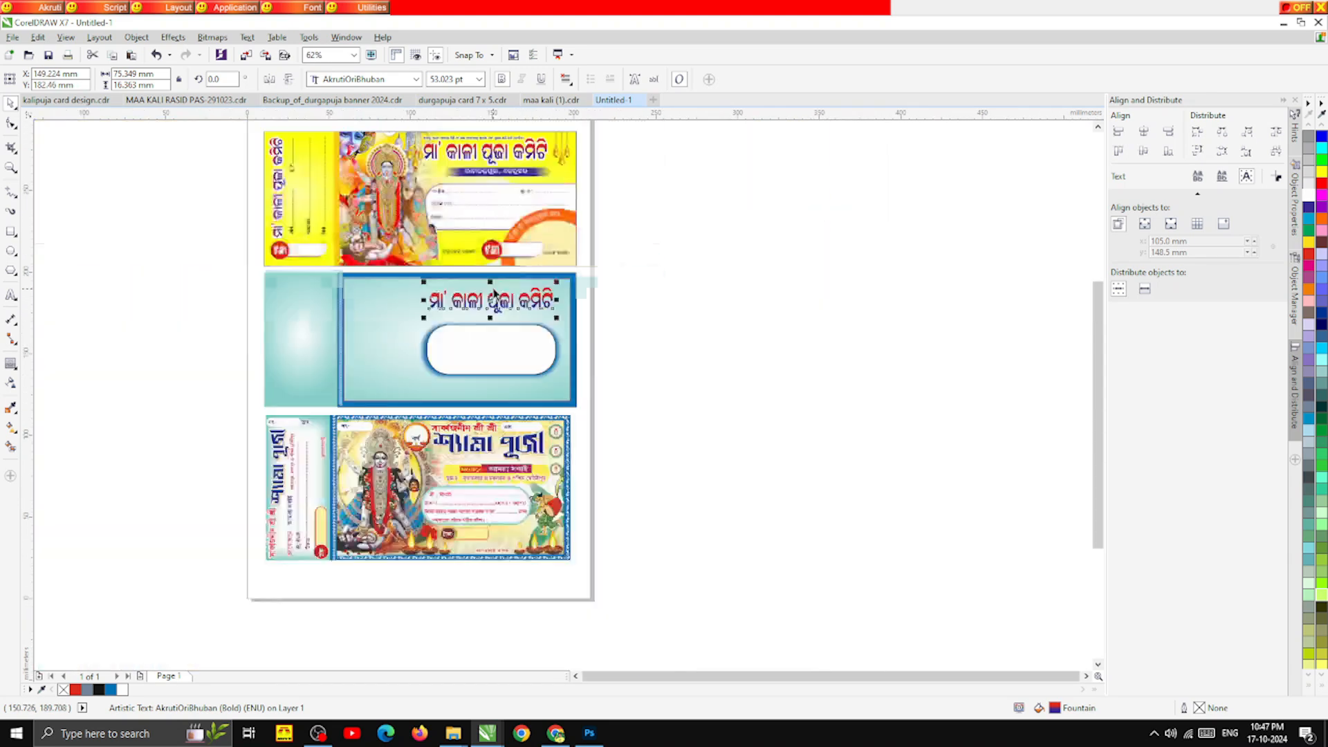
{"action": "left_click", "coordinate": [773, 372]}
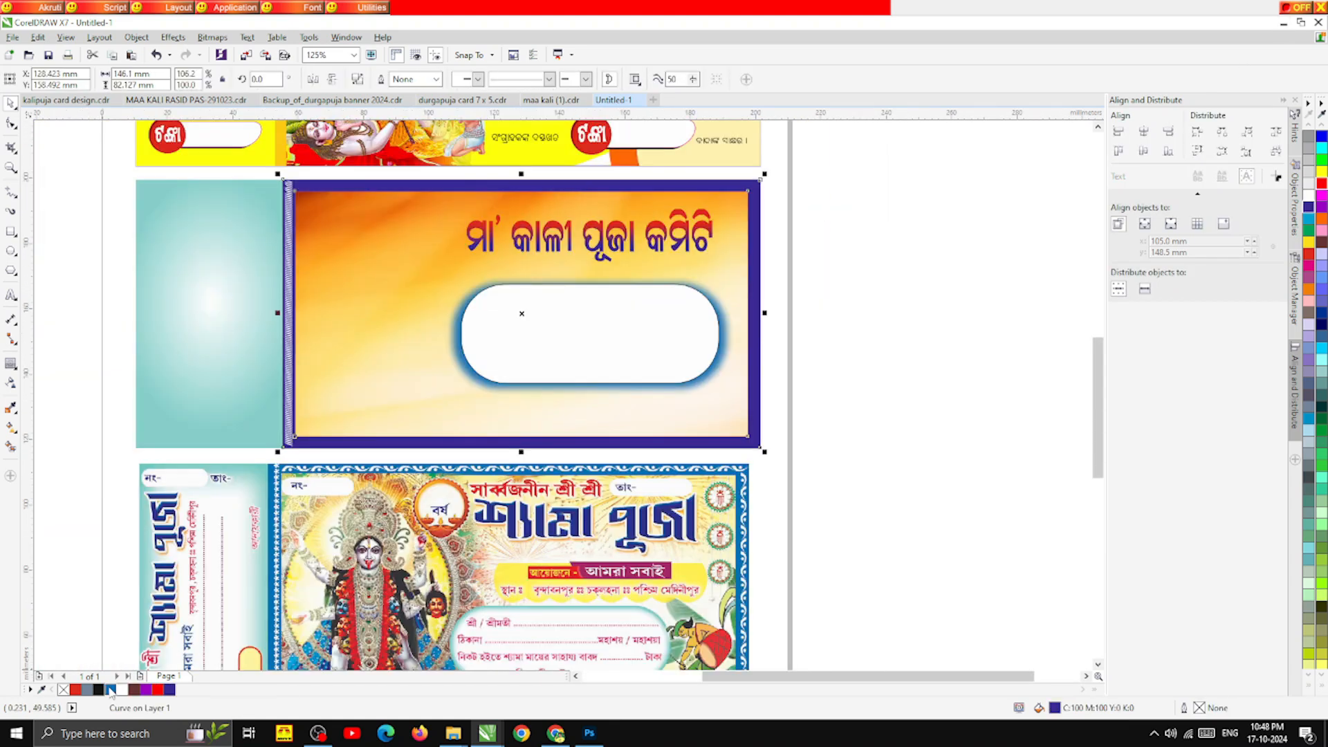
Step: Fill the new card's frame with the blue #0071BB
{"action": "left_click", "coordinate": [111, 690]}
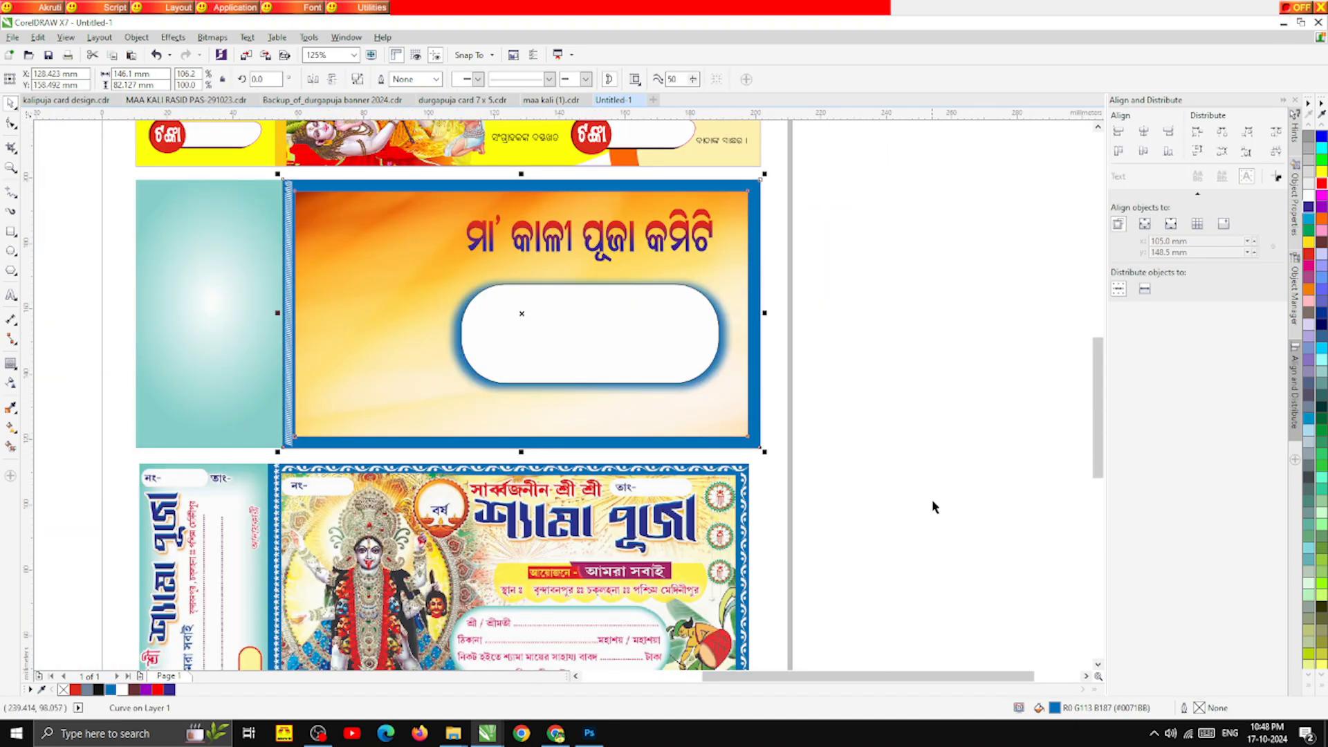
{"action": "left_click", "coordinate": [934, 504]}
{"action": "scroll", "coordinate": [500, 313], "scroll_direction": "down", "scroll_amount": 3}
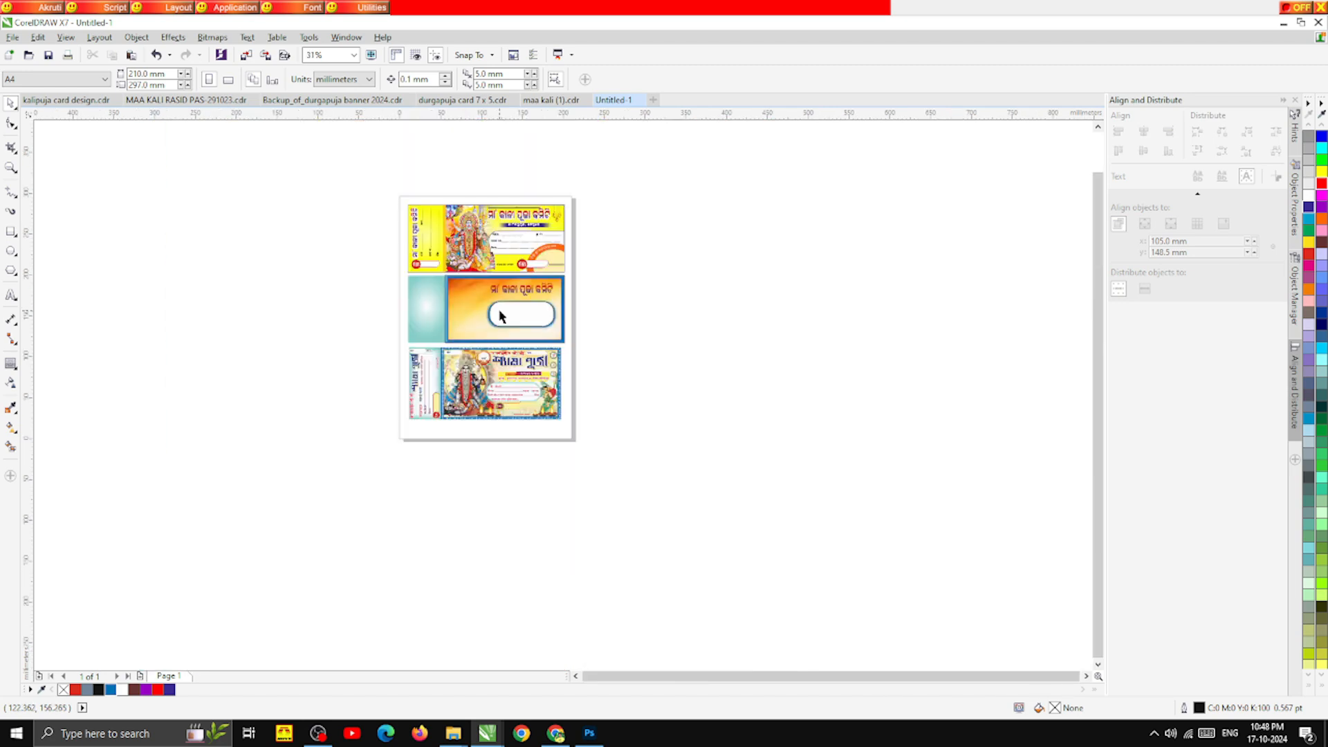
Step: Change the new card's title to the AkrutiOriSantosh-99 font and shift it slightly left above the white box
{"action": "scroll", "coordinate": [504, 312], "scroll_direction": "up", "scroll_amount": 3}
{"action": "left_click", "coordinate": [564, 238]}
{"action": "scroll", "coordinate": [519, 299], "scroll_direction": "up", "scroll_amount": 2}
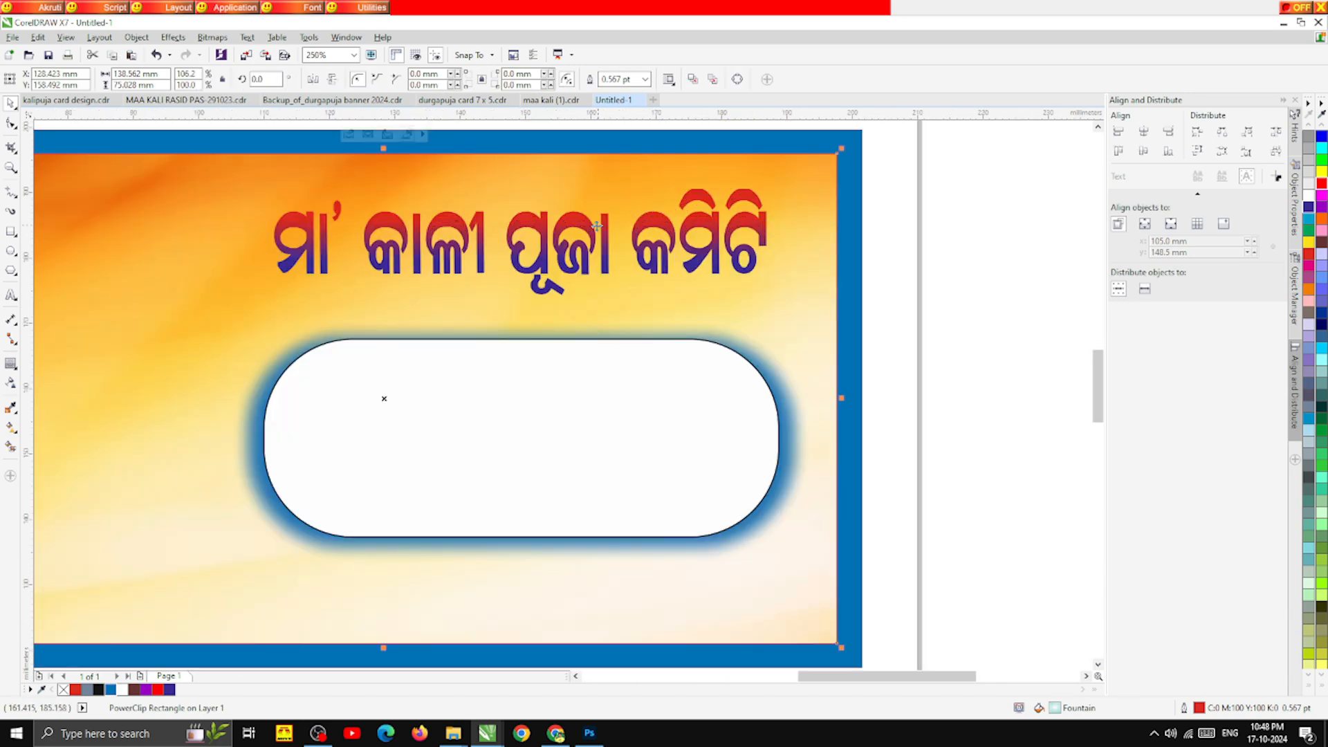
{"action": "left_click", "coordinate": [415, 79]}
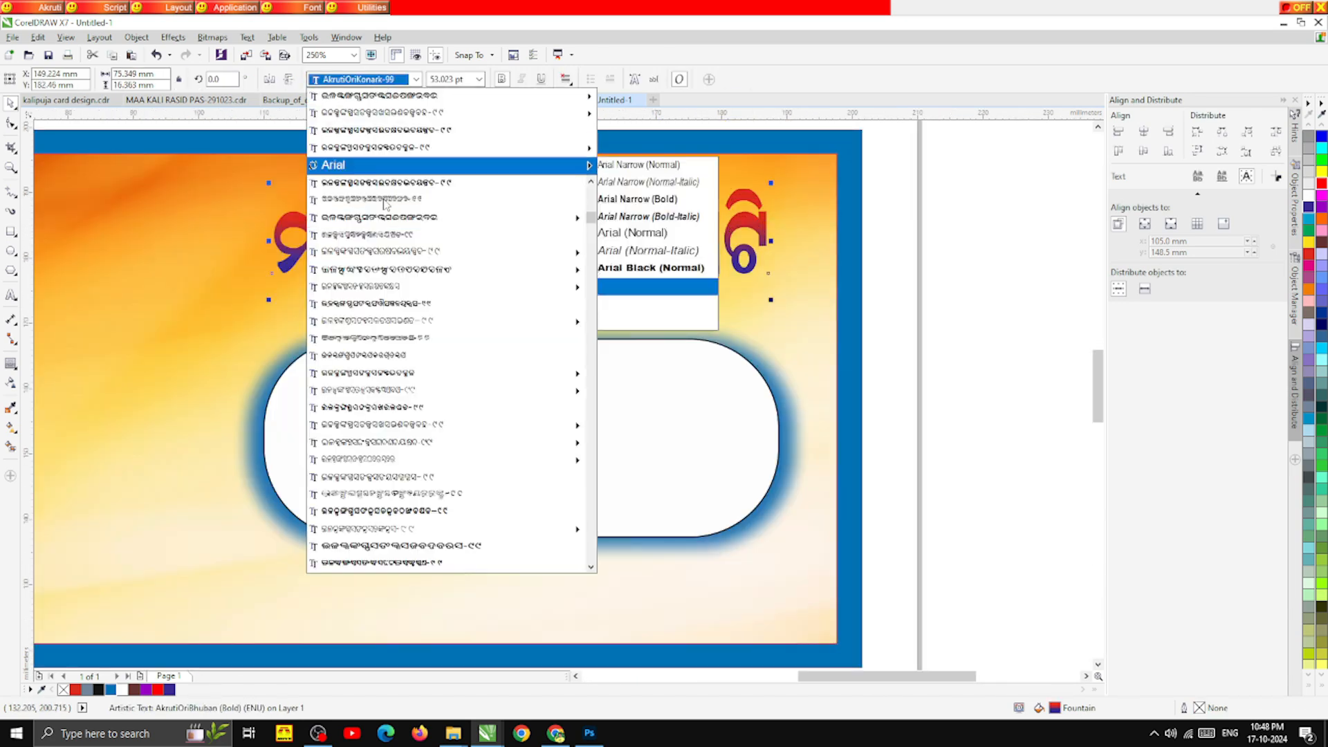
{"action": "mouse_move", "coordinate": [425, 328]}
{"action": "scroll", "coordinate": [425, 328], "scroll_direction": "down", "scroll_amount": 2}
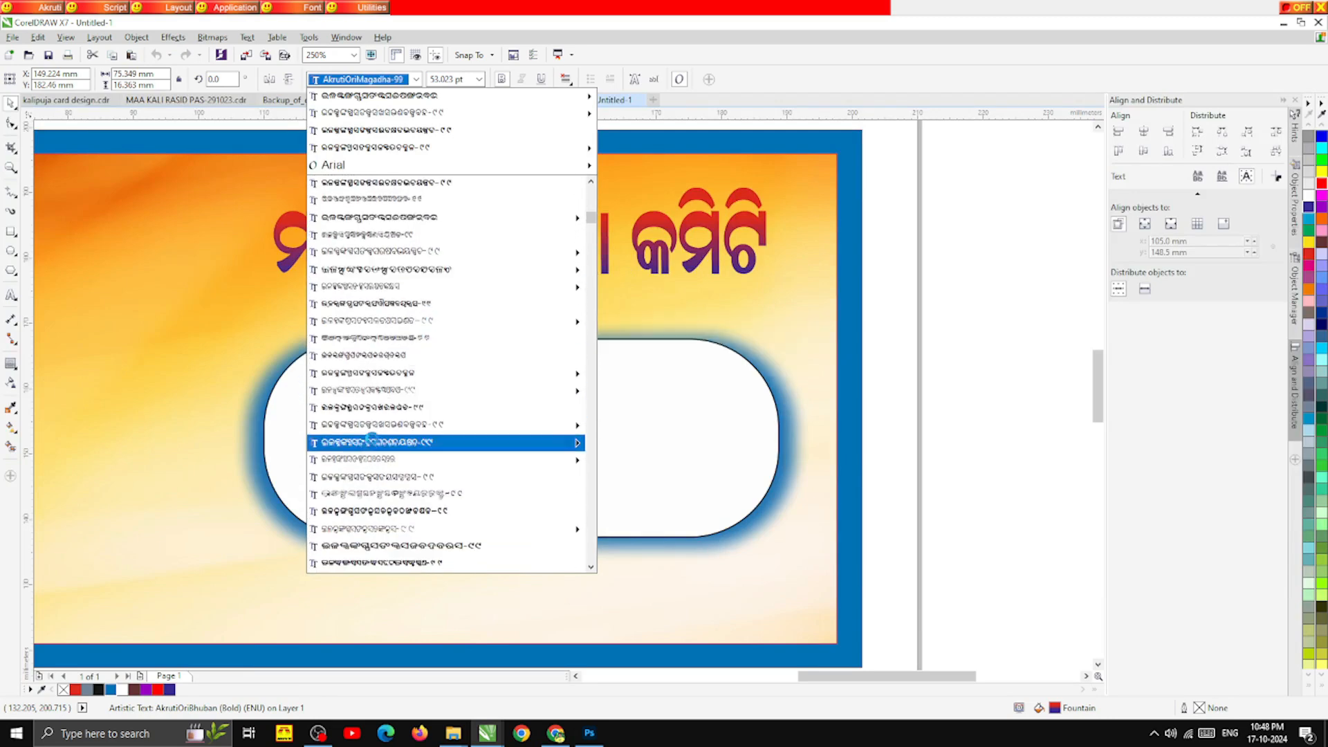
{"action": "left_click", "coordinate": [373, 563]}
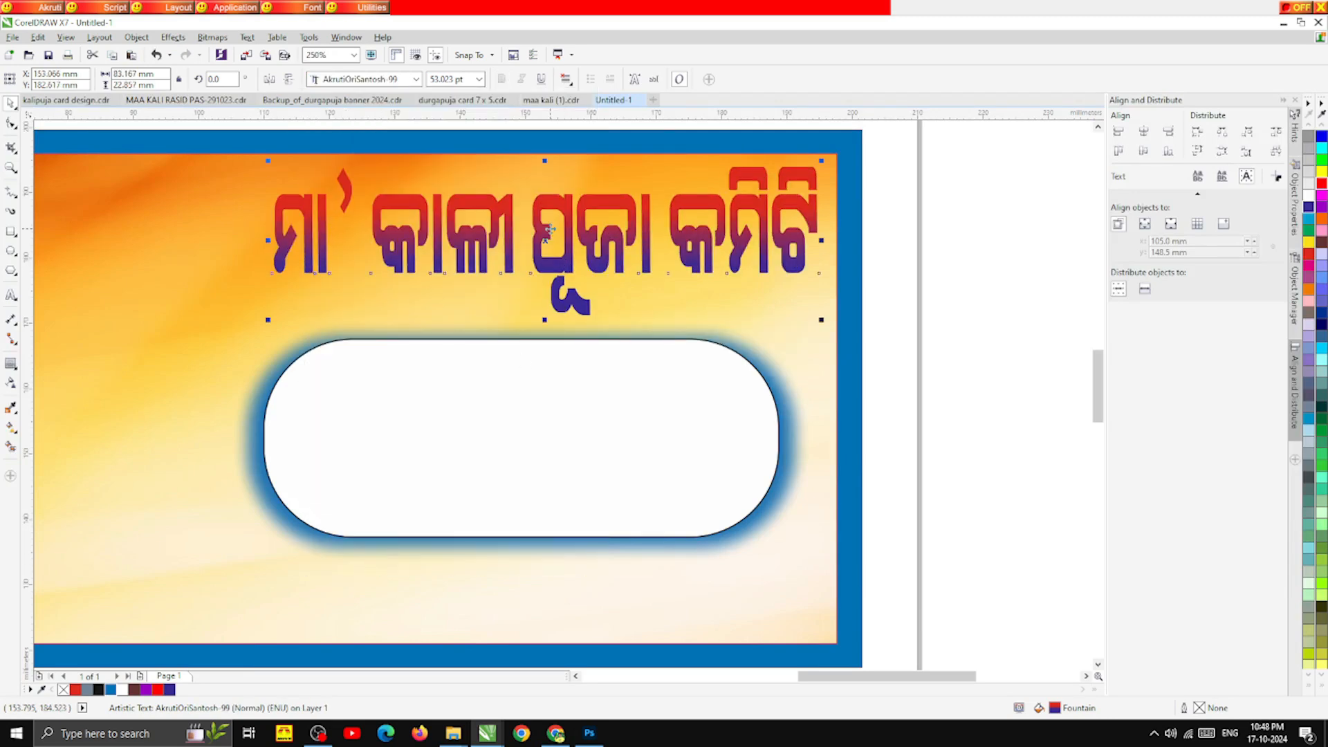
{"action": "scroll", "coordinate": [531, 331], "scroll_direction": "down", "scroll_amount": 4}
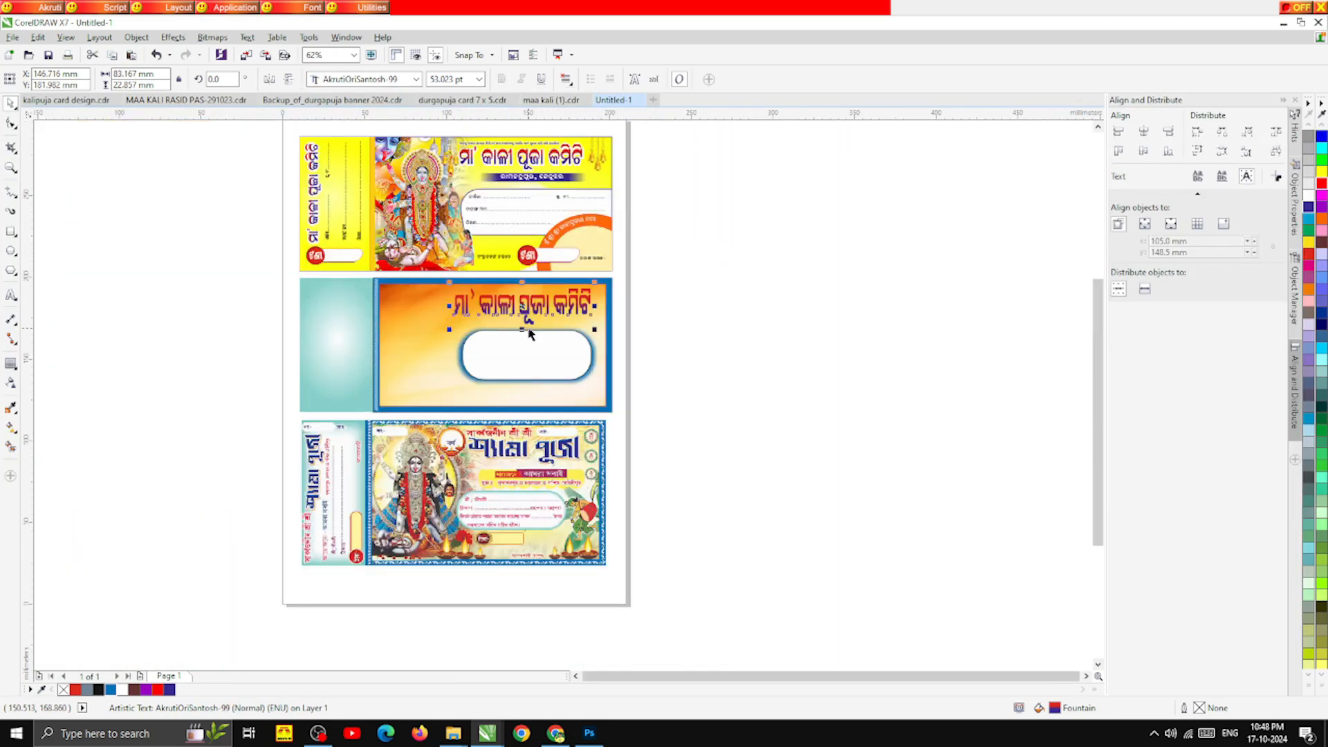
Step: Apply an envelope to the title and bend the middle of its upper edge downward into a shallow curve
{"action": "scroll", "coordinate": [532, 287], "scroll_direction": "up", "scroll_amount": 4}
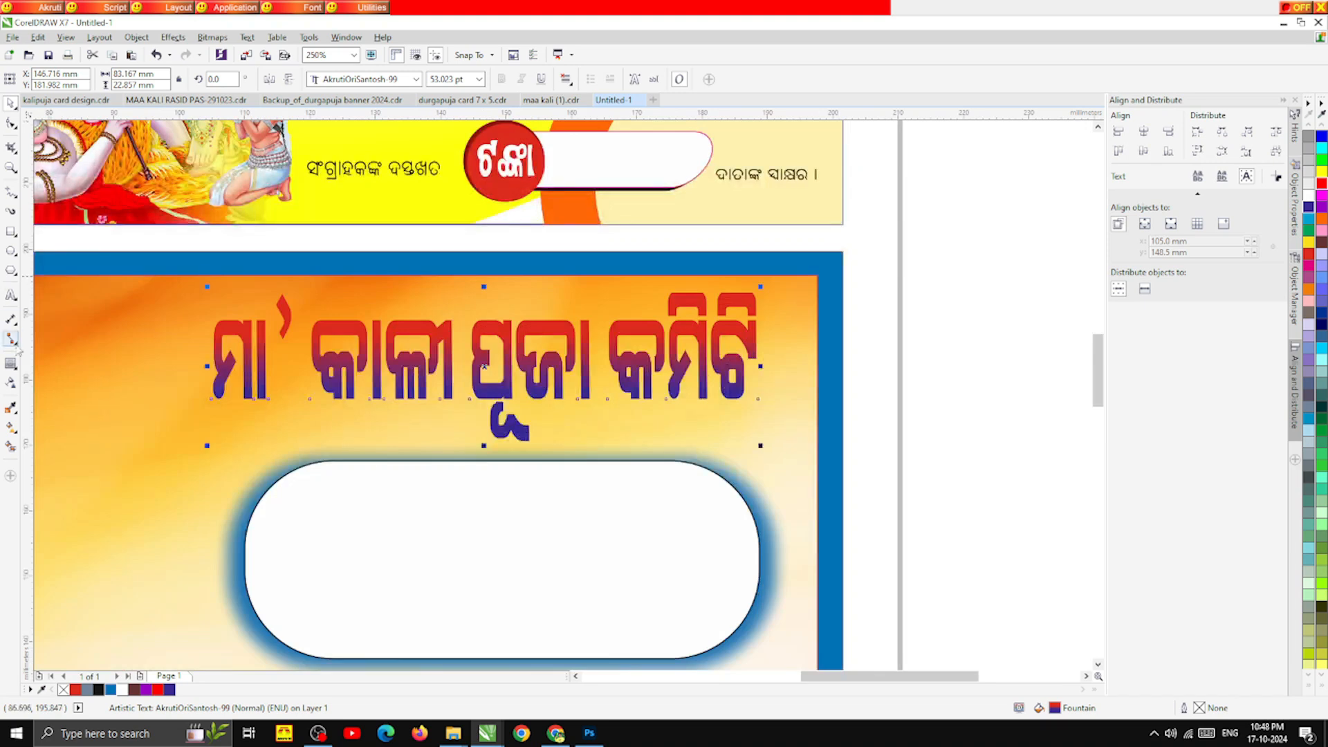
{"action": "left_click", "coordinate": [19, 374]}
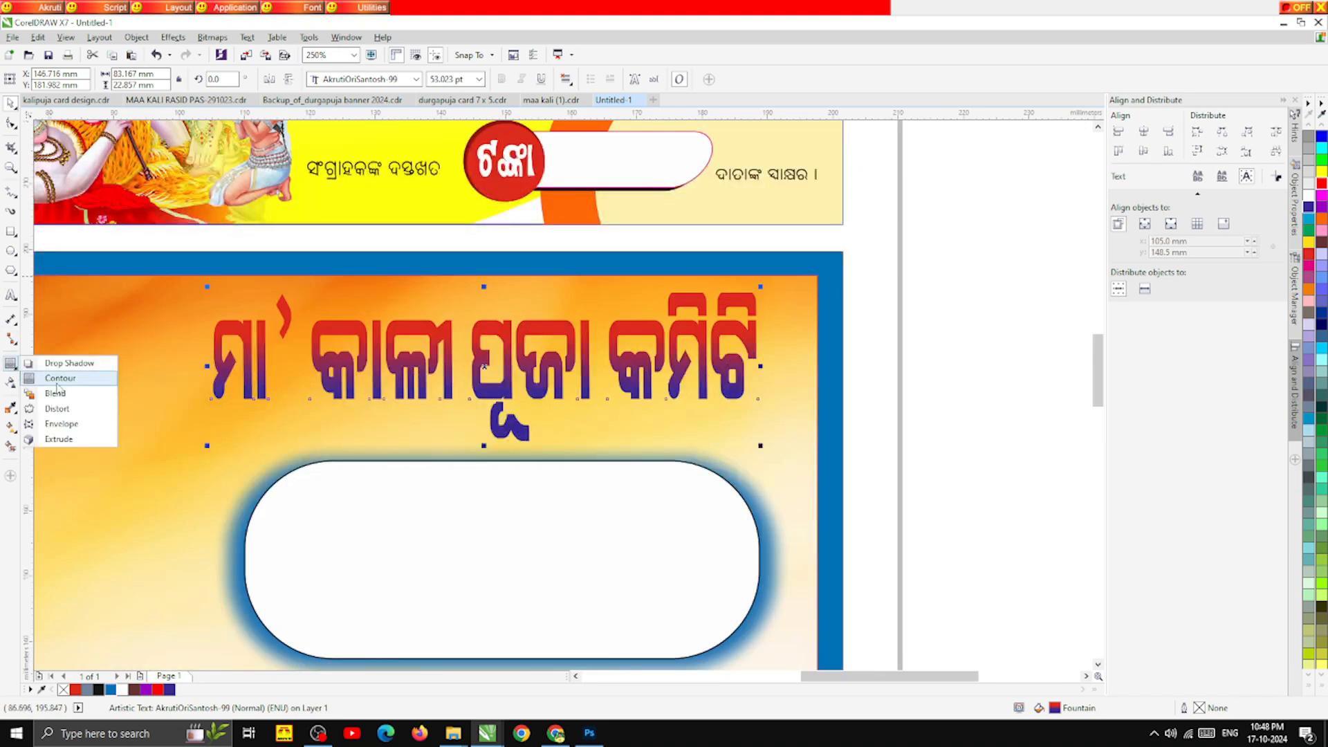
{"action": "left_click", "coordinate": [49, 425]}
{"action": "left_click_drag", "start_coordinate": [480, 292], "coordinate": [488, 317]}
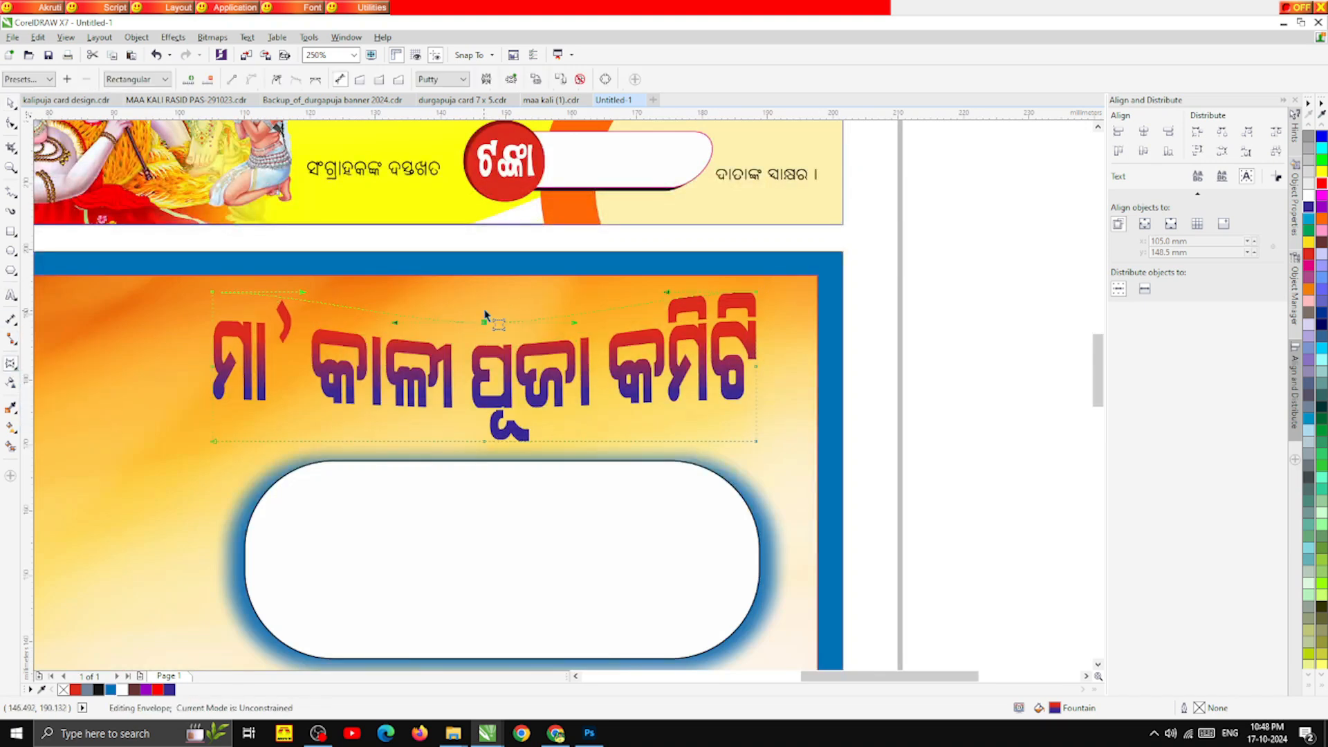
{"action": "scroll", "coordinate": [487, 315], "scroll_direction": "down", "scroll_amount": 2}
{"action": "left_click", "coordinate": [11, 103]}
{"action": "left_click", "coordinate": [845, 373]}
{"action": "scroll", "coordinate": [565, 320], "scroll_direction": "down", "scroll_amount": 2}
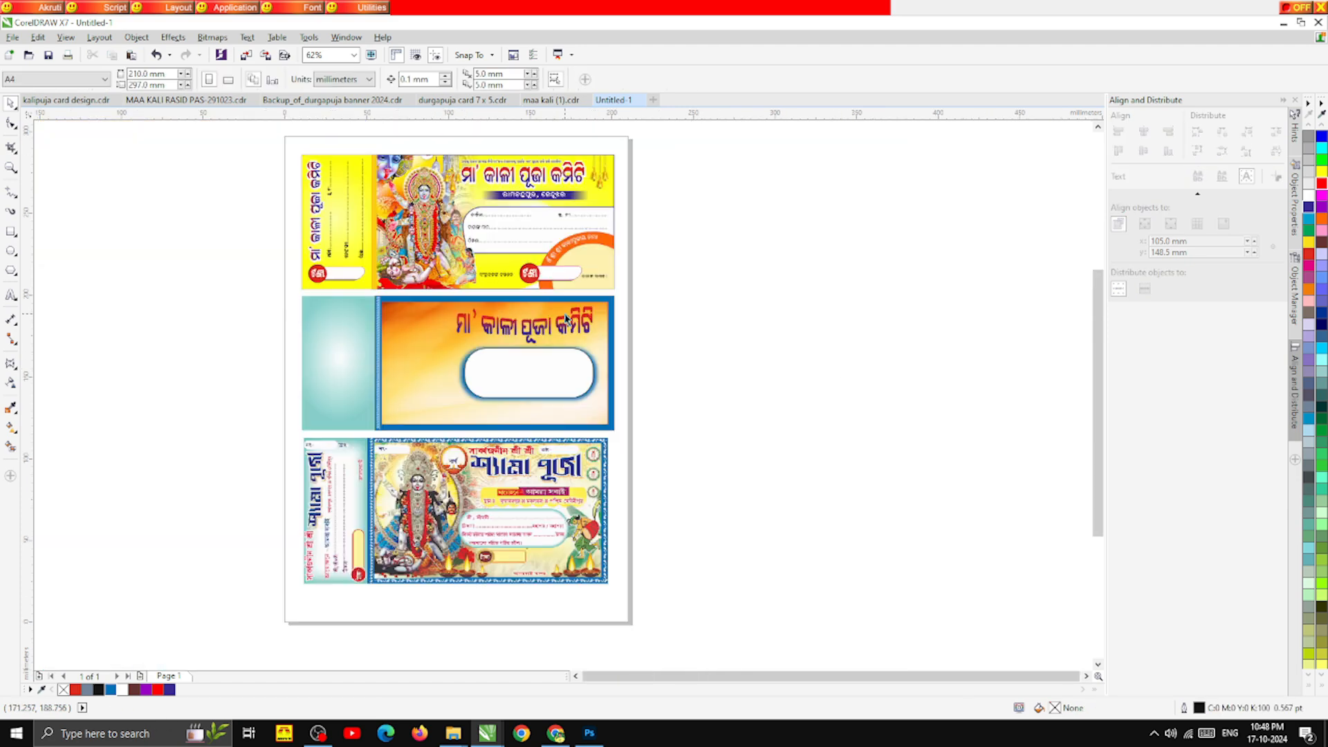
Step: Replace the title's gradient with a solid C100 M100 Y0 K0 fill, using the reference card's main lettering as a guide
{"action": "scroll", "coordinate": [540, 318], "scroll_direction": "up", "scroll_amount": 2}
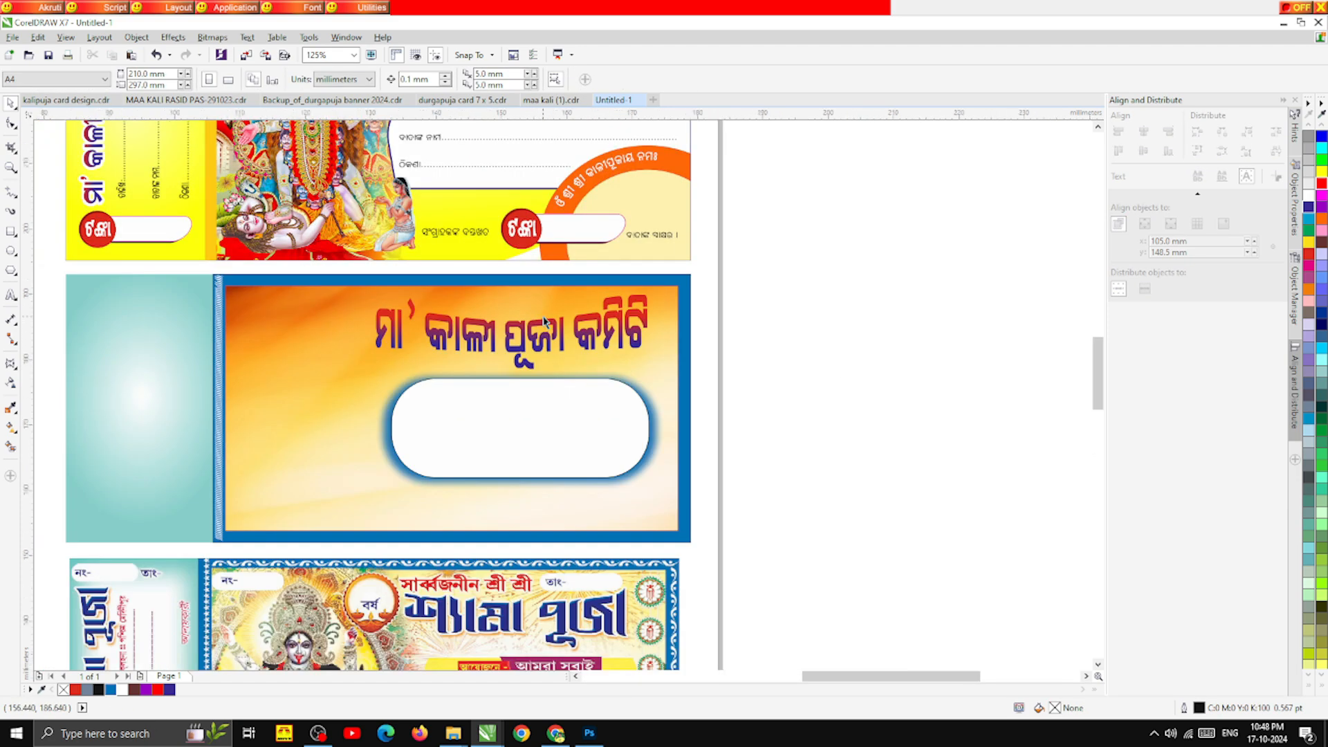
{"action": "scroll", "coordinate": [544, 334], "scroll_direction": "up", "scroll_amount": 2}
{"action": "left_click", "coordinate": [544, 334]}
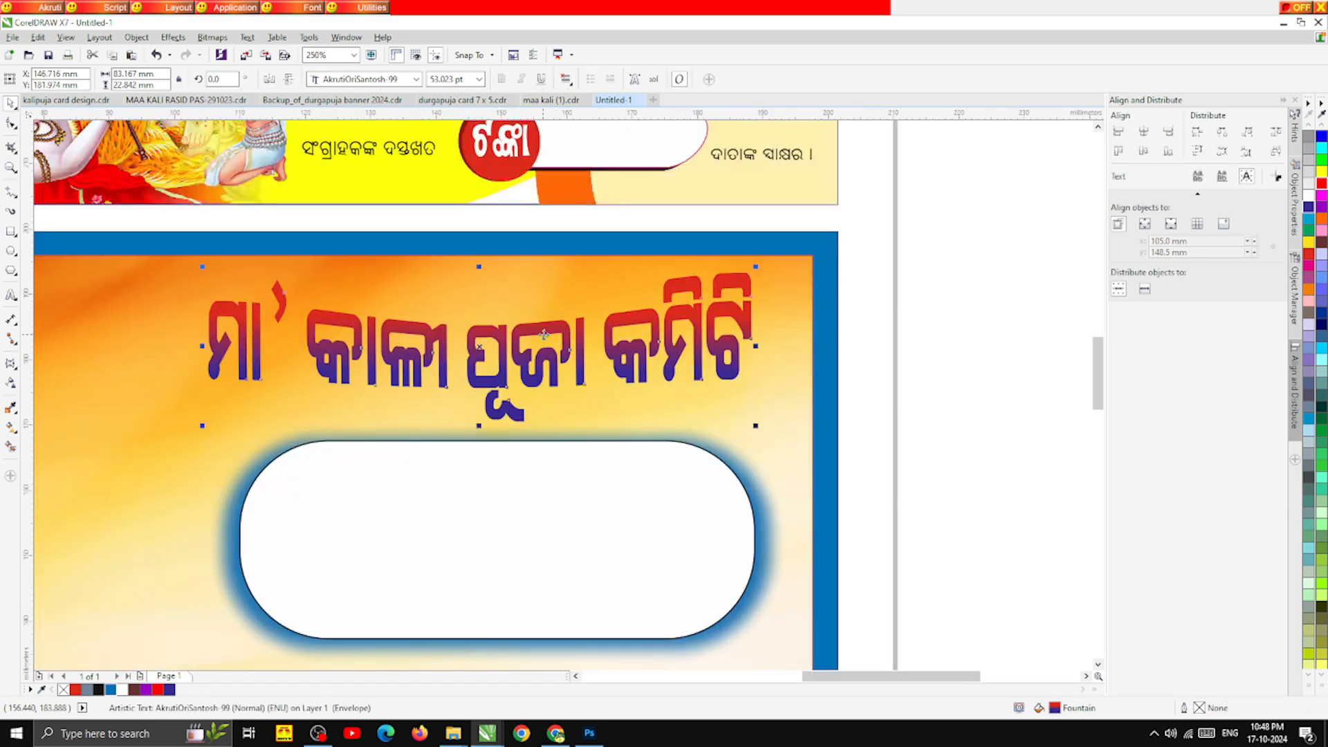
{"action": "left_click", "coordinate": [943, 374]}
{"action": "scroll", "coordinate": [943, 374], "scroll_direction": "down", "scroll_amount": 4}
{"action": "scroll", "coordinate": [475, 433], "scroll_direction": "up", "scroll_amount": 4}
{"action": "scroll", "coordinate": [475, 433], "scroll_direction": "up", "scroll_amount": 1}
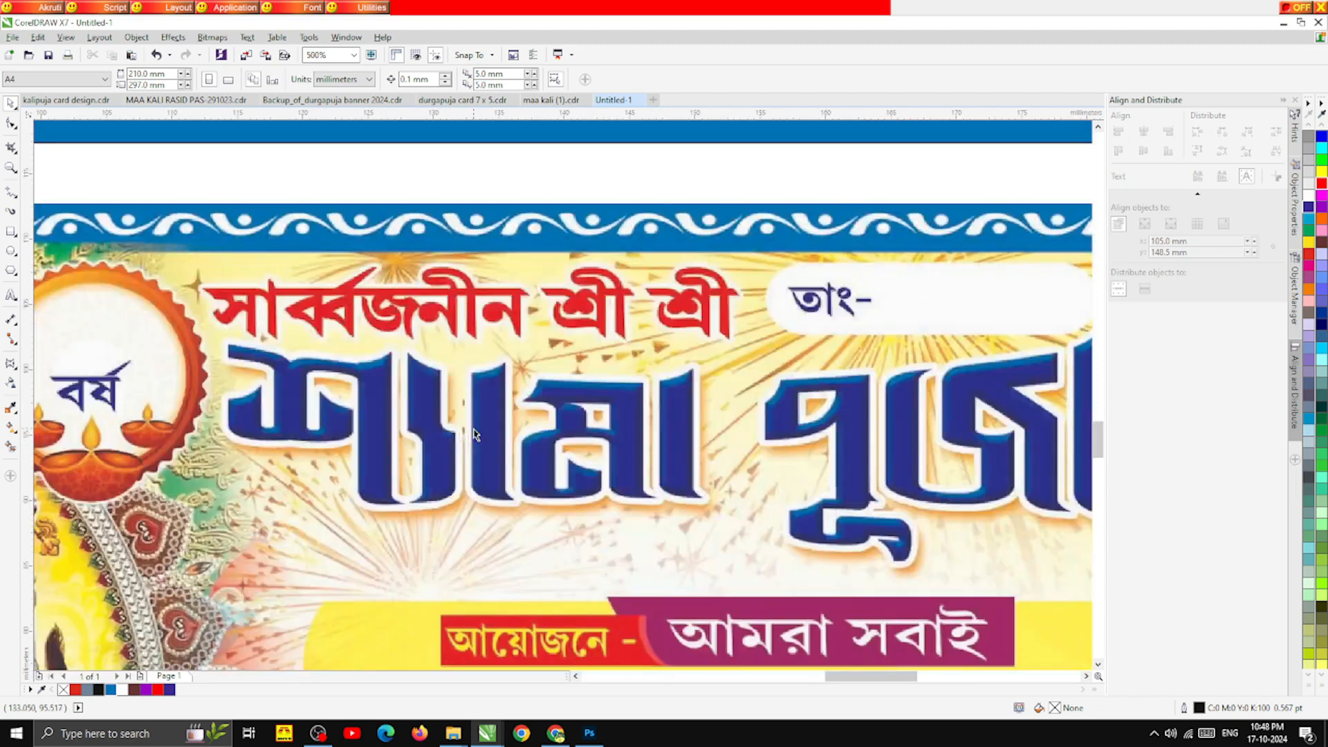
{"action": "scroll", "coordinate": [475, 434], "scroll_direction": "down", "scroll_amount": 2}
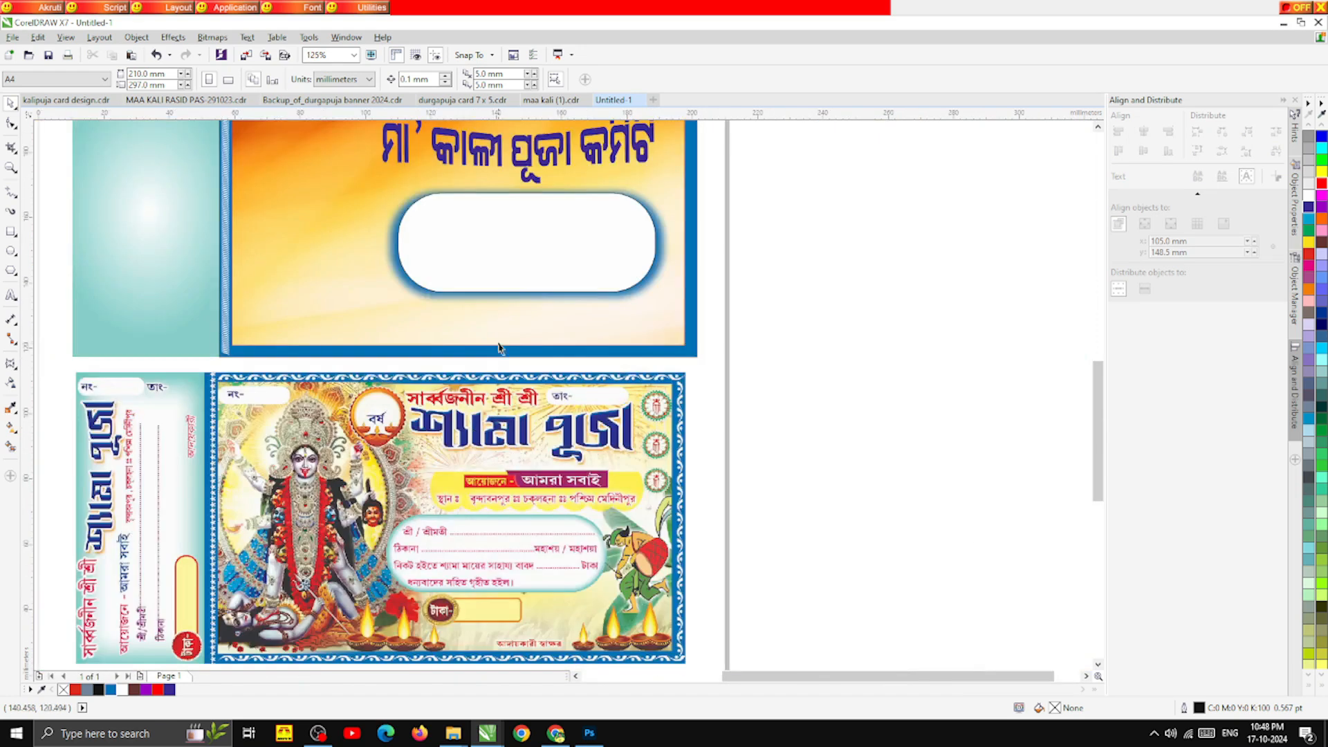
Step: Give the new card's title a white 2.0 pt outline with round corners, placed behind the fill and scaling with the object
{"action": "scroll", "coordinate": [510, 149], "scroll_direction": "up", "scroll_amount": 1}
{"action": "left_click", "coordinate": [510, 149]}
{"action": "scroll", "coordinate": [526, 159], "scroll_direction": "up", "scroll_amount": 1}
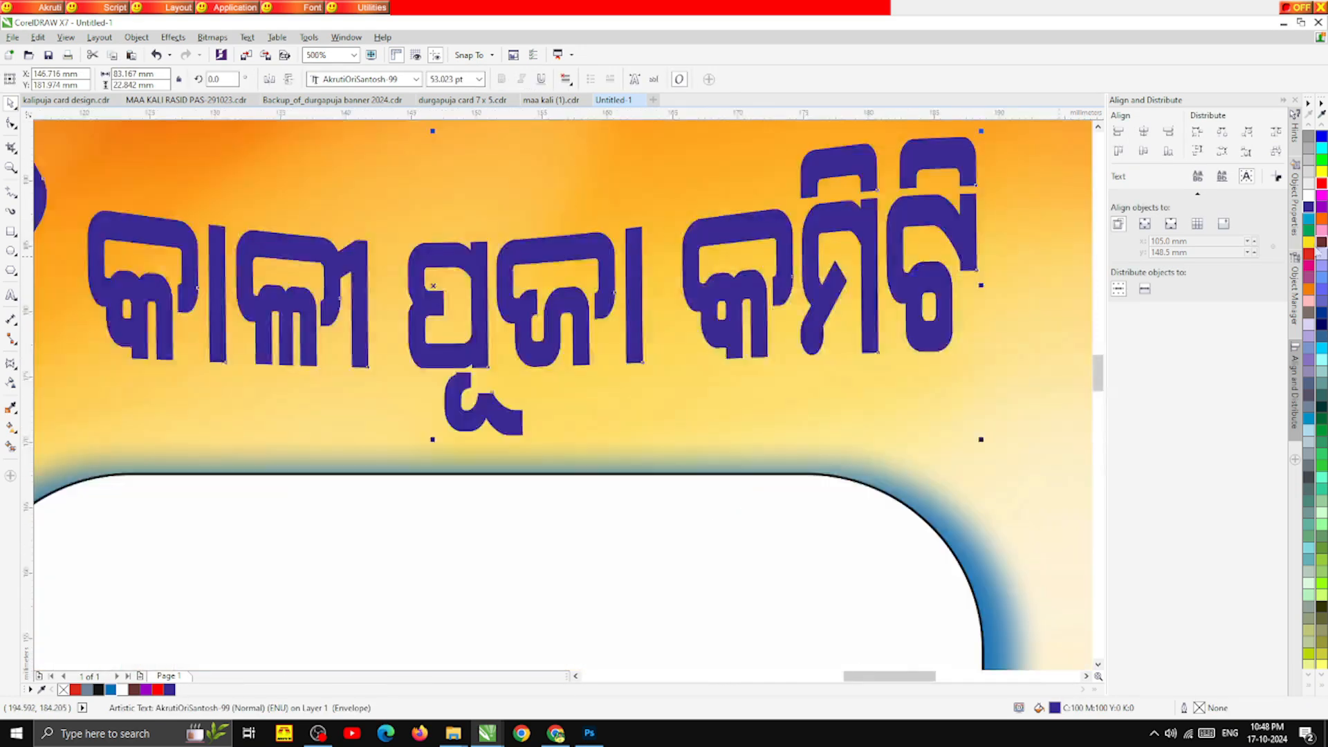
{"action": "right_click", "coordinate": [1311, 199]}
{"action": "key", "text": "F12"}
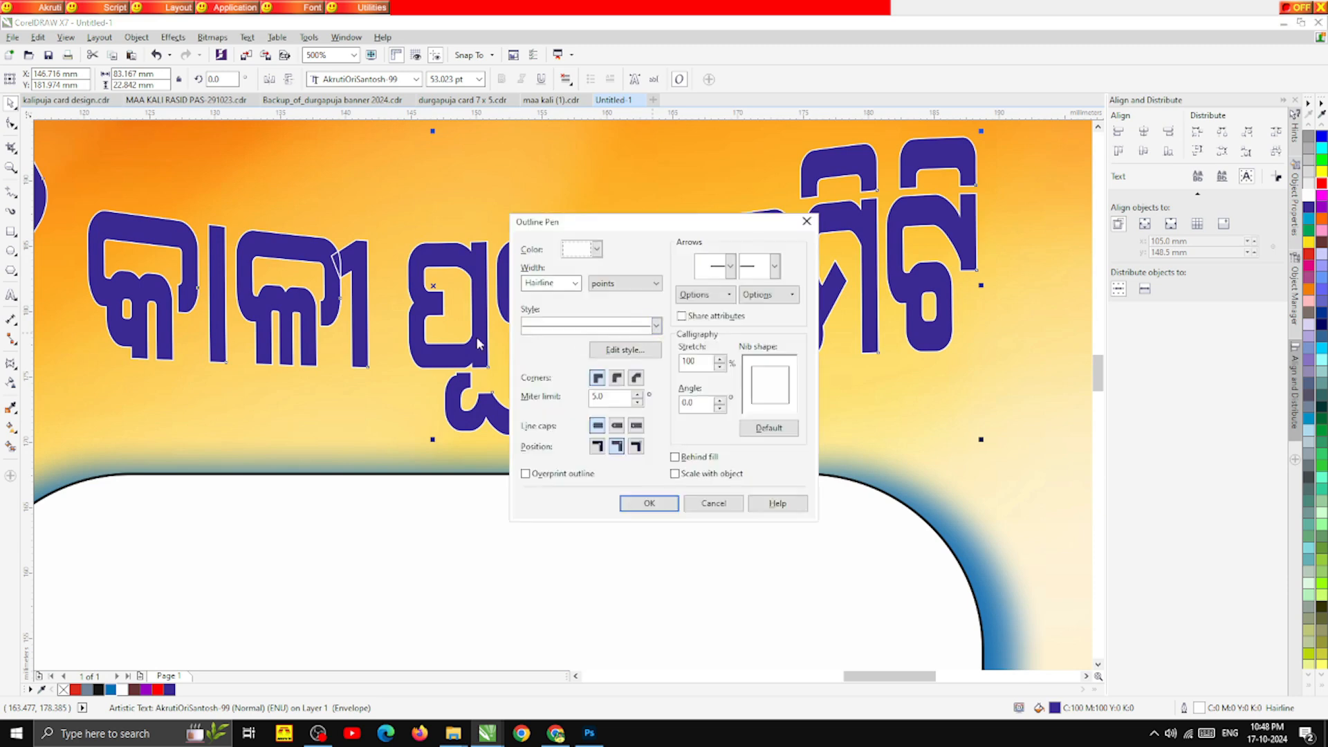
{"action": "left_click", "coordinate": [575, 283]}
{"action": "left_click", "coordinate": [546, 376]}
{"action": "left_click", "coordinate": [616, 378]}
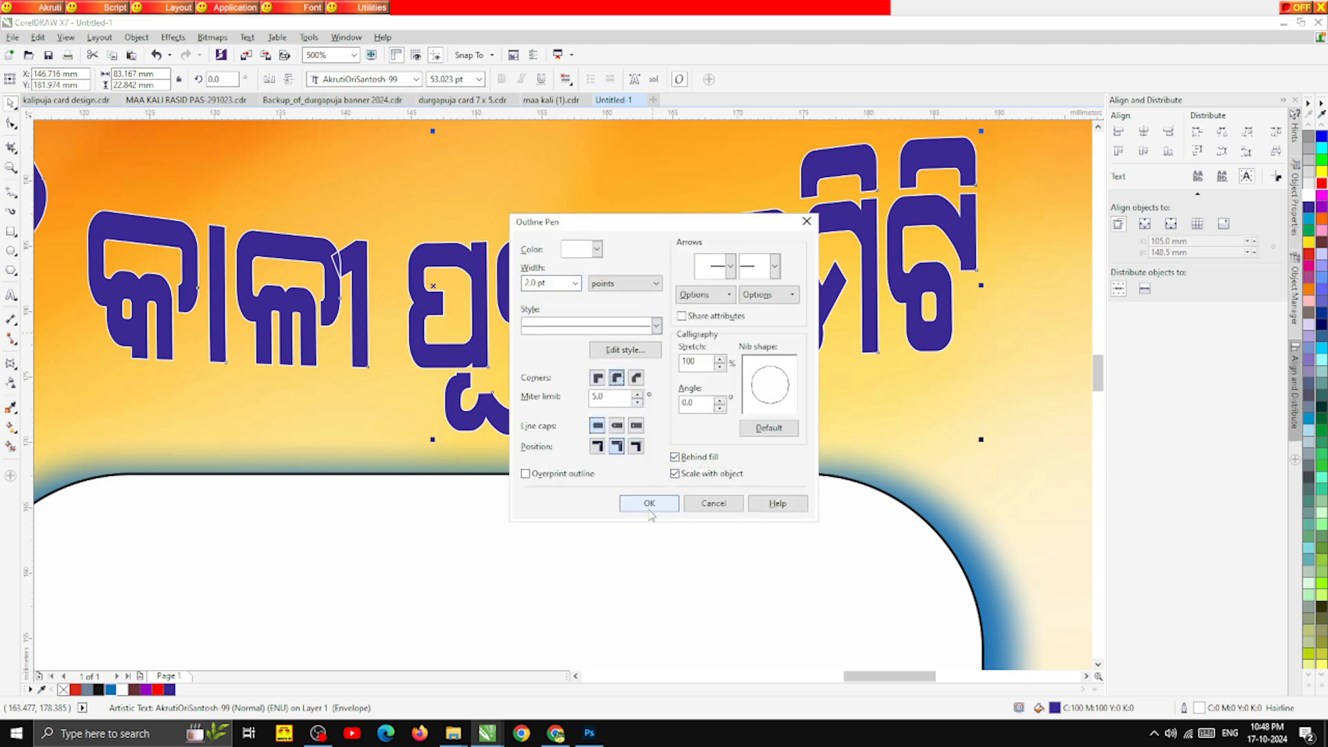
{"action": "left_click", "coordinate": [648, 503]}
{"action": "scroll", "coordinate": [587, 396], "scroll_direction": "down", "scroll_amount": 2}
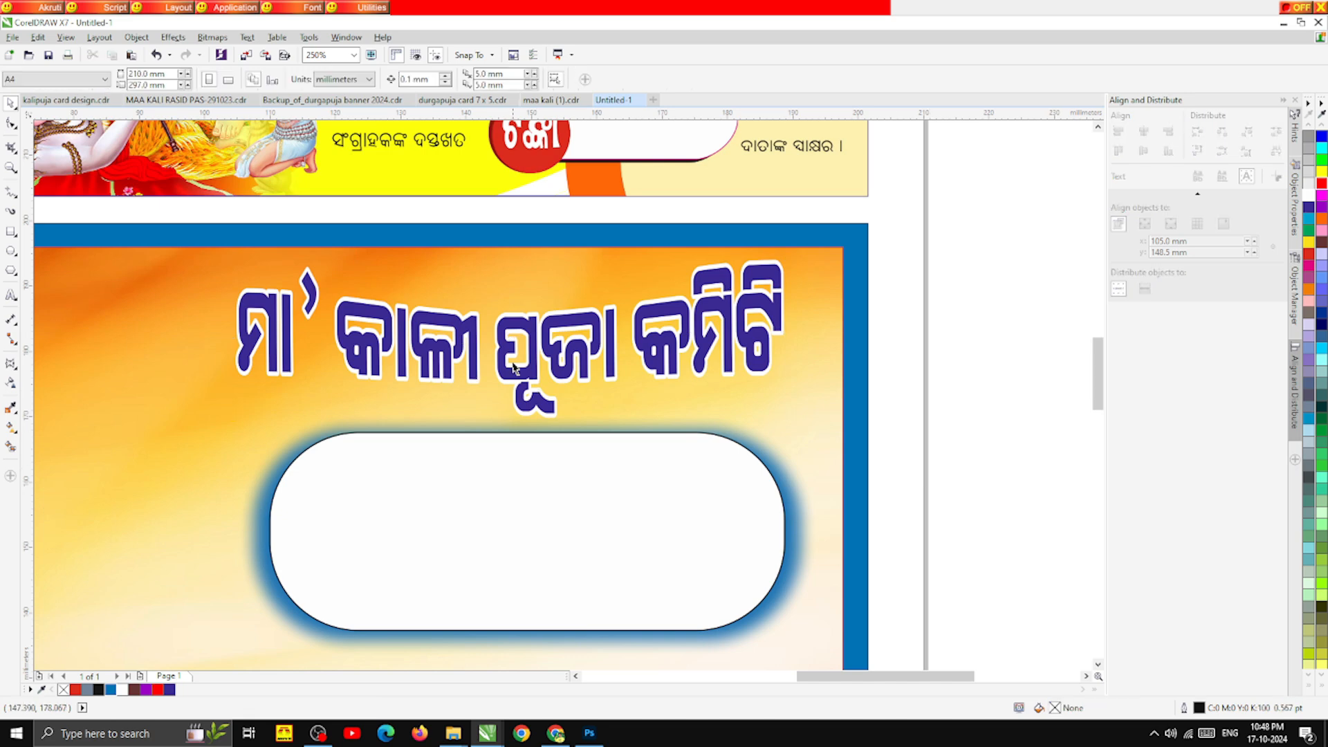
Step: Duplicate the title slightly below the original without its white outline and convert the copy to a 300 dpi CMYK bitmap
{"action": "scroll", "coordinate": [512, 388], "scroll_direction": "up", "scroll_amount": 1}
{"action": "left_click_drag", "start_coordinate": [513, 406], "coordinate": [512, 399]}
{"action": "scroll", "coordinate": [512, 400], "scroll_direction": "down", "scroll_amount": 1}
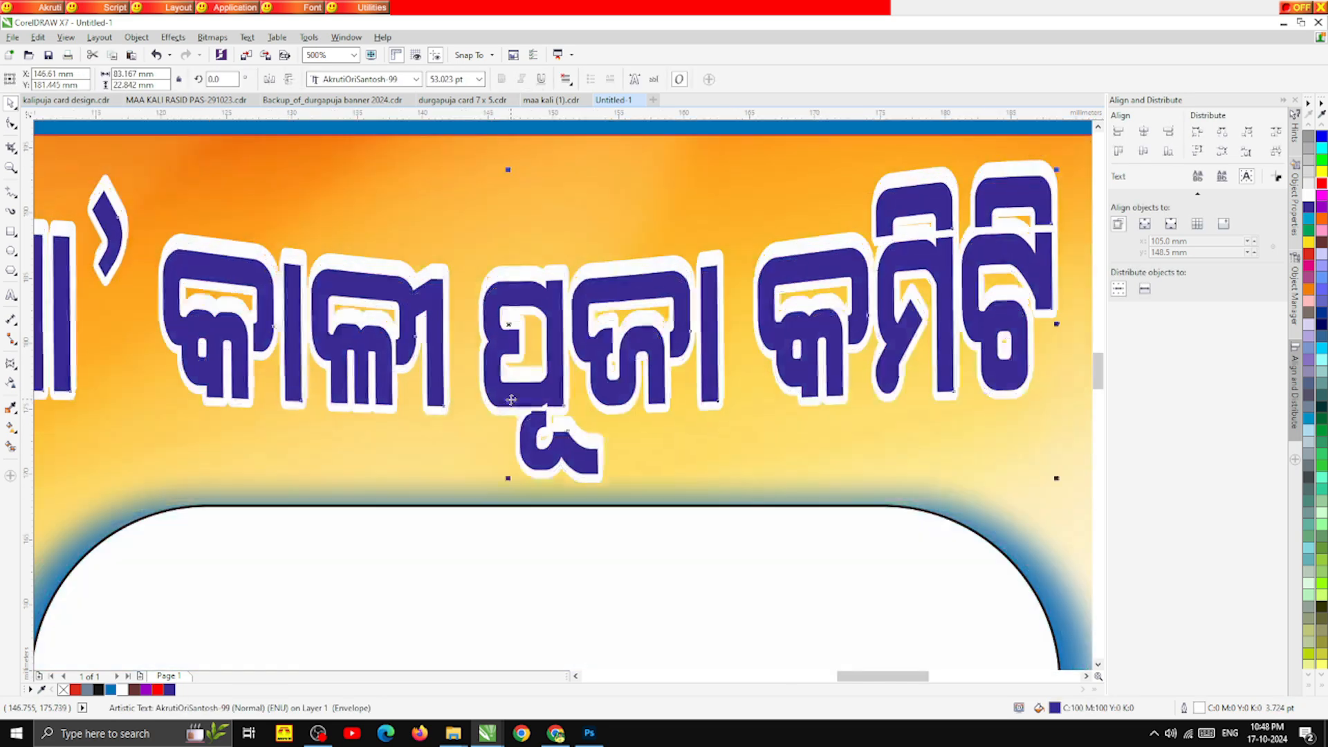
{"action": "scroll", "coordinate": [512, 399], "scroll_direction": "down", "scroll_amount": 1}
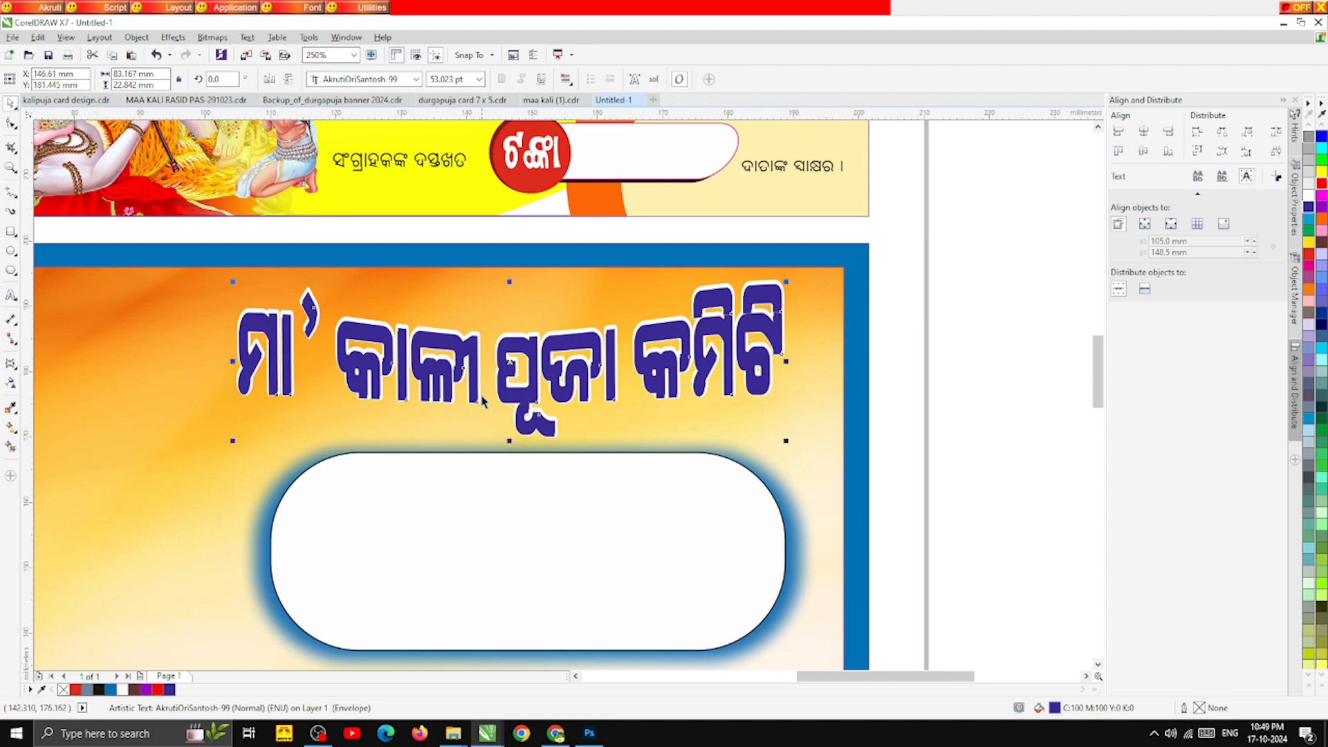
{"action": "scroll", "coordinate": [530, 370], "scroll_direction": "up", "scroll_amount": 1}
{"action": "left_click_drag", "start_coordinate": [530, 374], "coordinate": [530, 378]}
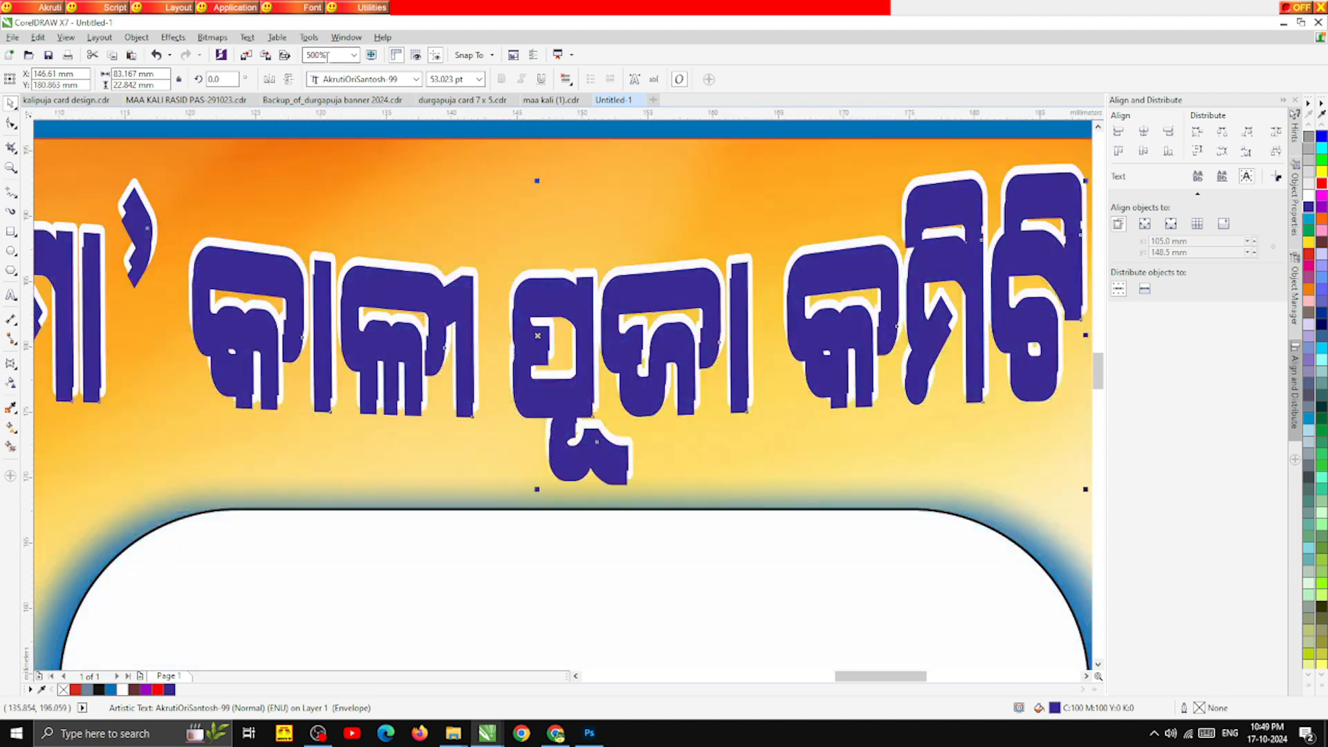
{"action": "left_click", "coordinate": [212, 37]}
{"action": "left_click", "coordinate": [223, 48]}
{"action": "key", "text": "Return"}
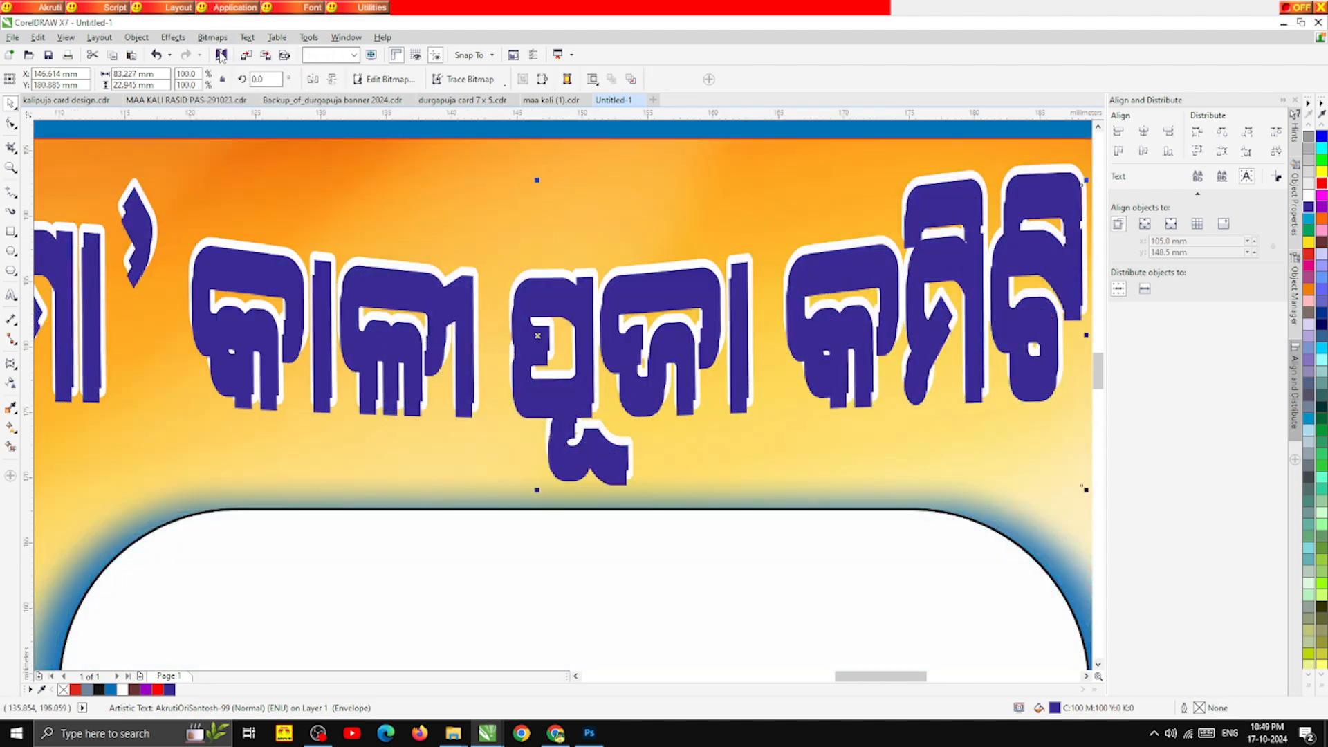
Step: Apply a Gaussian Blur to the title's bitmap copy with a radius below 14 pixels
{"action": "left_click", "coordinate": [213, 38]}
{"action": "mouse_move", "coordinate": [322, 343]}
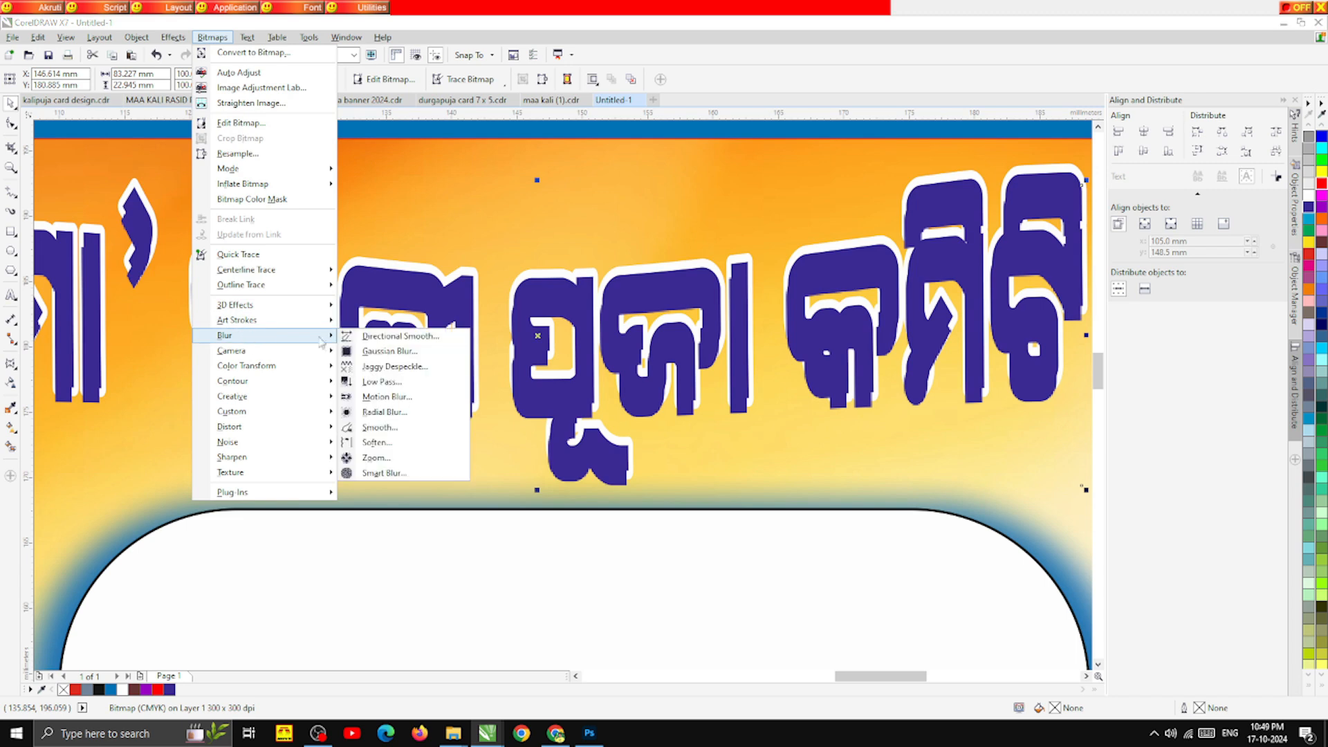
{"action": "left_click", "coordinate": [372, 350]}
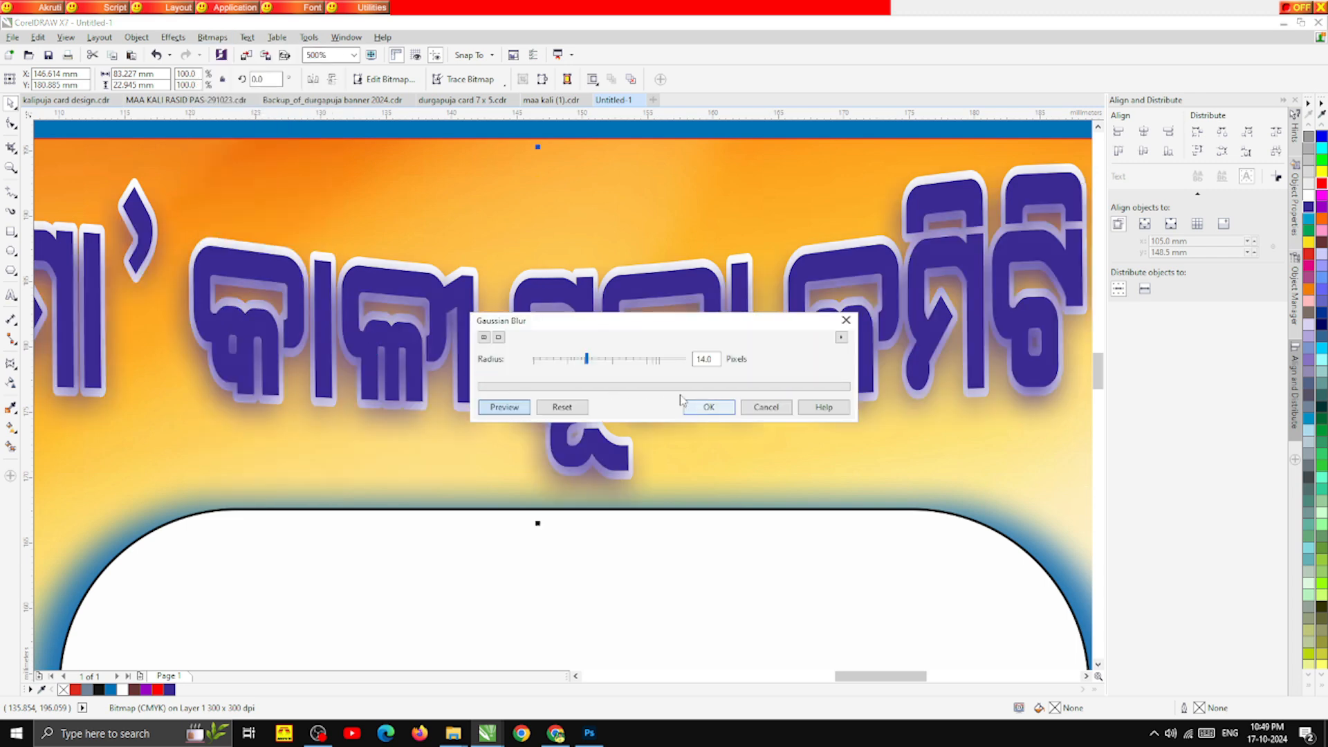
{"action": "left_click_drag", "start_coordinate": [587, 358], "coordinate": [561, 359]}
{"action": "left_click", "coordinate": [710, 408]}
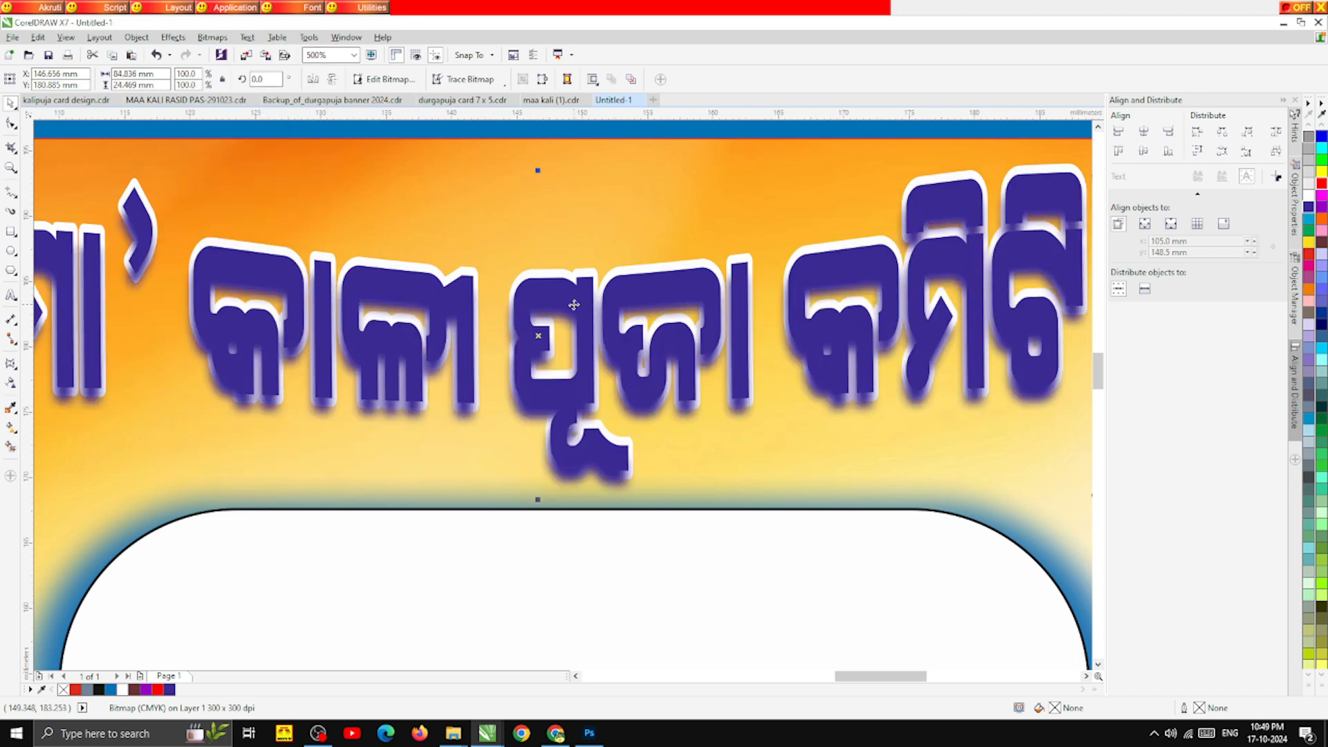
Step: Place the blurred copy behind the title, offset slightly downward as a drop shadow
{"action": "left_click_drag", "start_coordinate": [564, 260], "coordinate": [567, 342]}
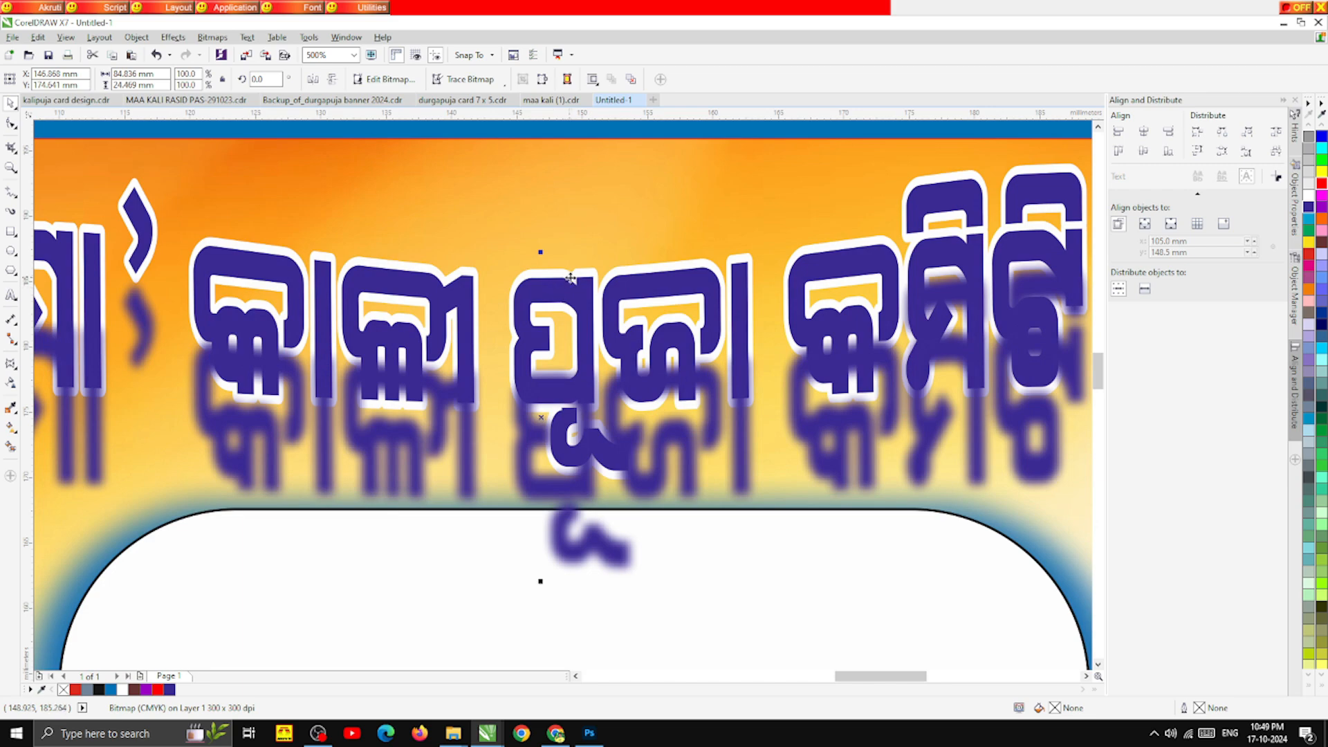
{"action": "scroll", "coordinate": [582, 307], "scroll_direction": "down", "scroll_amount": 2}
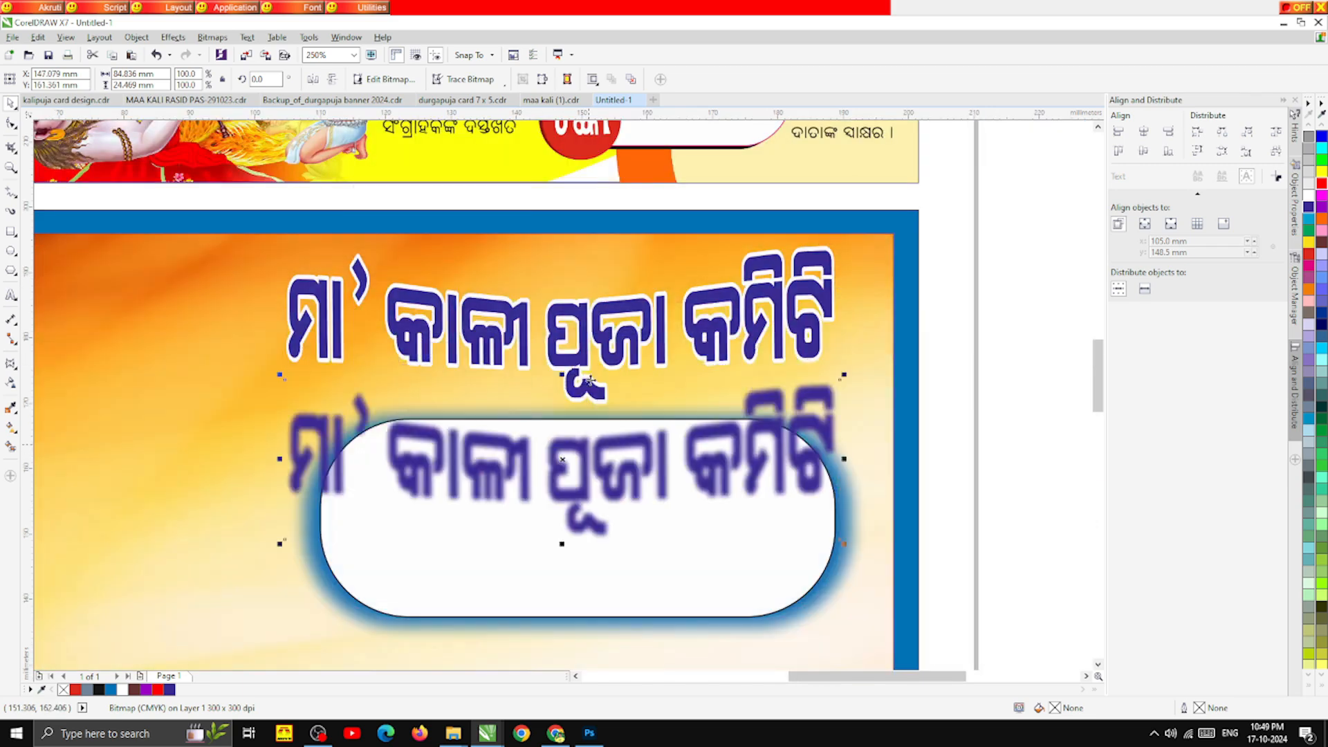
{"action": "left_click", "coordinate": [571, 307]}
{"action": "left_click_drag", "start_coordinate": [628, 471], "coordinate": [586, 357]}
{"action": "key", "text": "Up"}
{"action": "key", "text": "Up"}
{"action": "key", "text": "Up"}
{"action": "key", "text": "Up"}
{"action": "key", "text": "Up"}
{"action": "key", "text": "Up"}
{"action": "key", "text": "Up"}
{"action": "key", "text": "Up"}
{"action": "key", "text": "Up"}
{"action": "key", "text": "Up"}
{"action": "key", "text": "Up"}
{"action": "key", "text": "Up"}
{"action": "key", "text": "Up"}
{"action": "key", "text": "Up"}
{"action": "key", "text": "Up"}
{"action": "key", "text": "Up"}
{"action": "key", "text": "Up"}
{"action": "key", "text": "Up"}
{"action": "key", "text": "Up"}
{"action": "key", "text": "Up"}
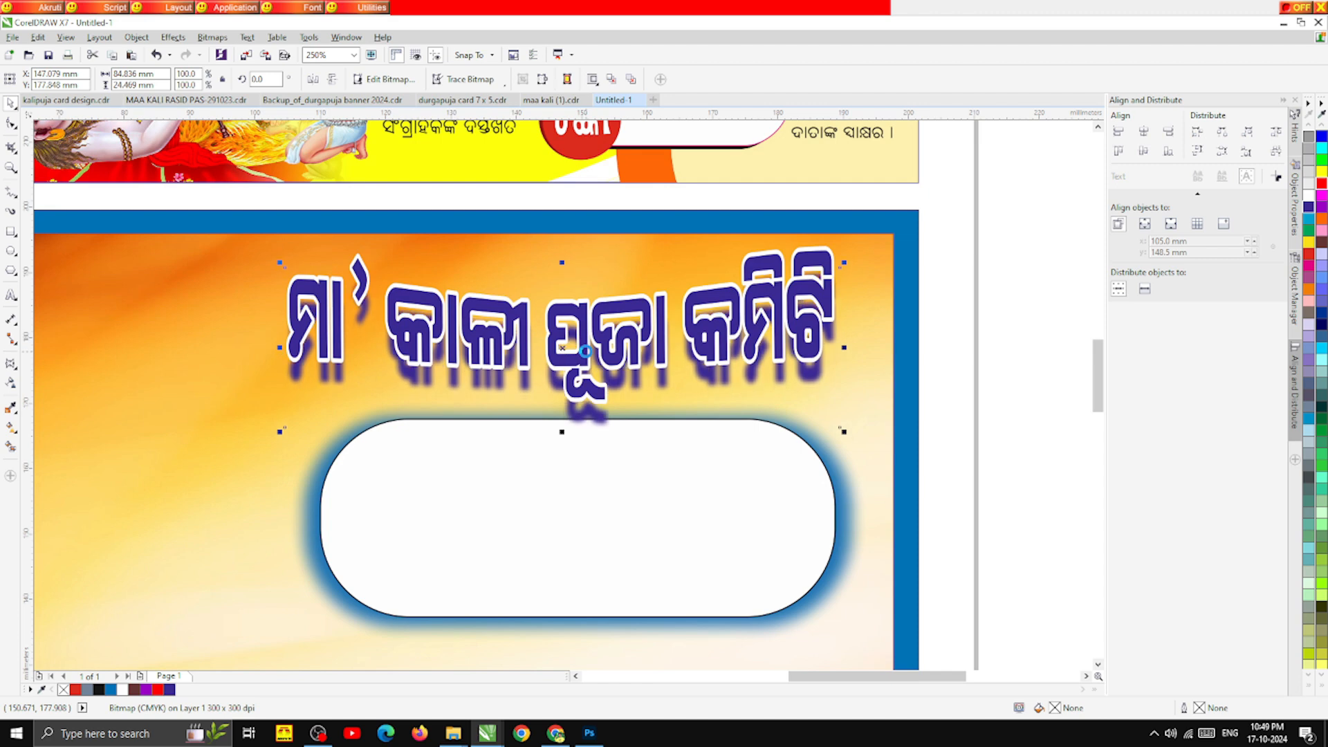
{"action": "left_click", "coordinate": [981, 462]}
{"action": "scroll", "coordinate": [403, 311], "scroll_direction": "down", "scroll_amount": 2}
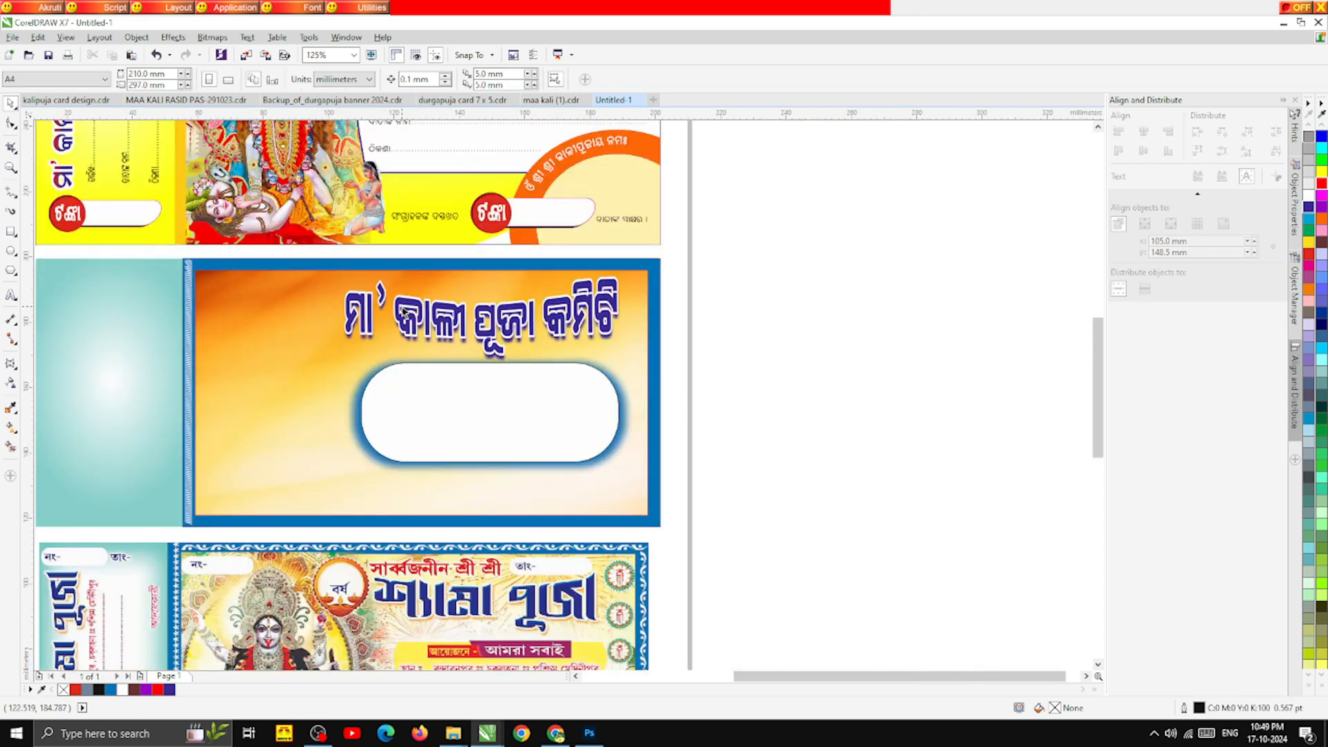
Step: Give the title a vertical gradient fill from light blue in its upper part to dark violet-blue in its lower part
{"action": "scroll", "coordinate": [475, 330], "scroll_direction": "up", "scroll_amount": 2}
{"action": "left_click", "coordinate": [474, 349]}
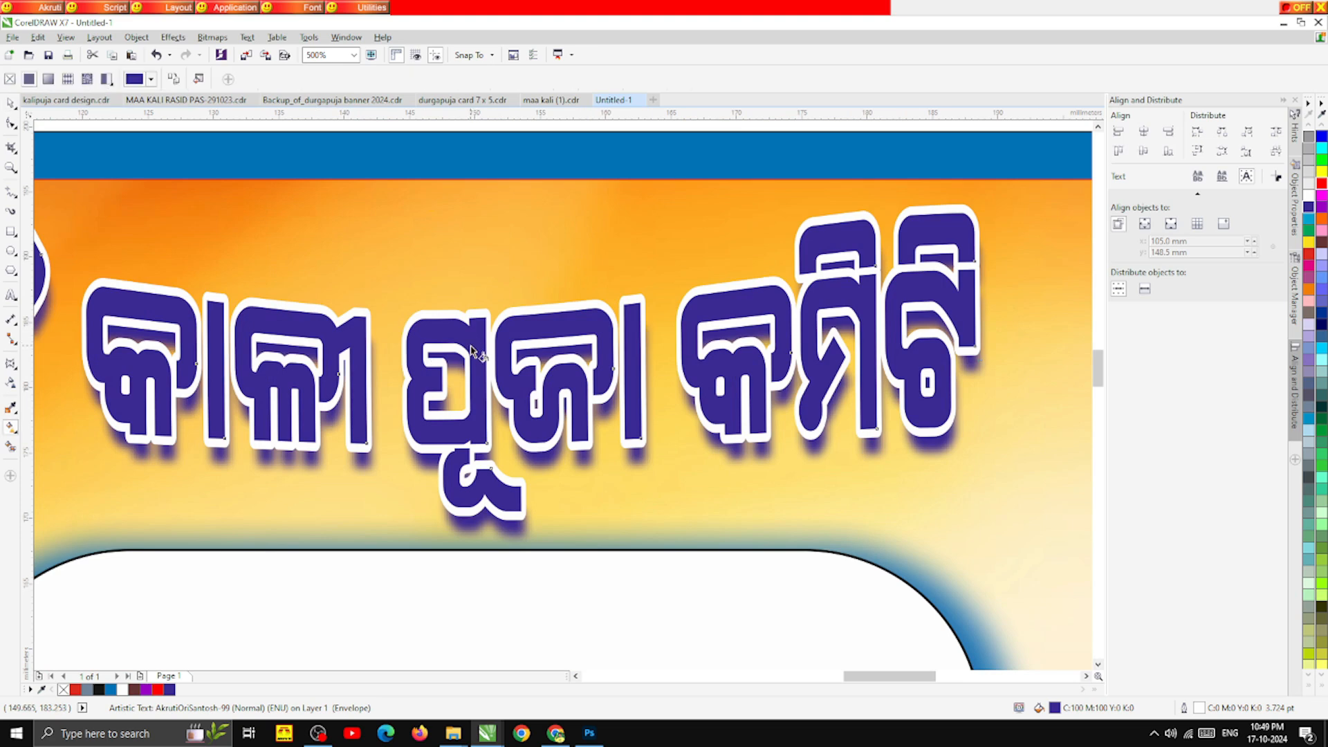
{"action": "left_click_drag", "start_coordinate": [466, 326], "coordinate": [468, 441]}
{"action": "left_click_drag", "start_coordinate": [454, 486], "coordinate": [454, 352]}
{"action": "left_click", "coordinate": [489, 347]}
{"action": "left_click", "coordinate": [516, 374]}
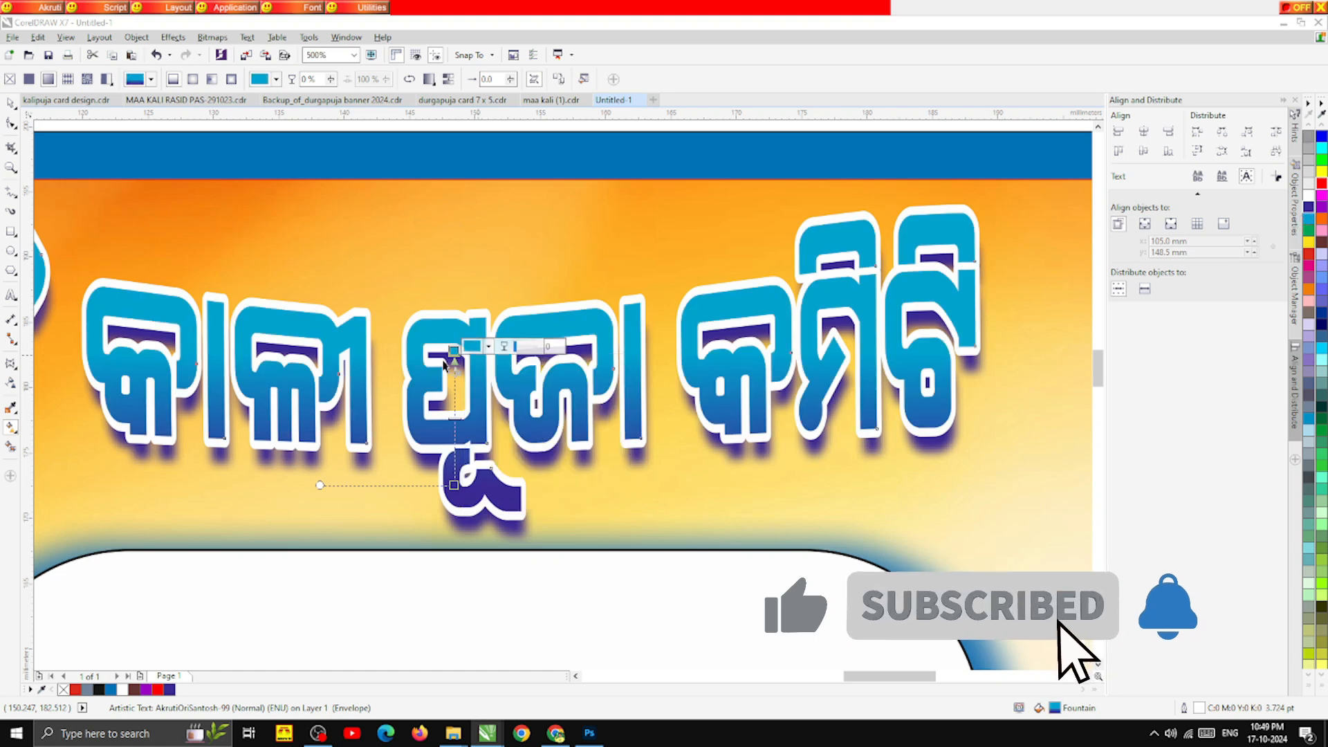
{"action": "left_click_drag", "start_coordinate": [454, 485], "coordinate": [453, 425]}
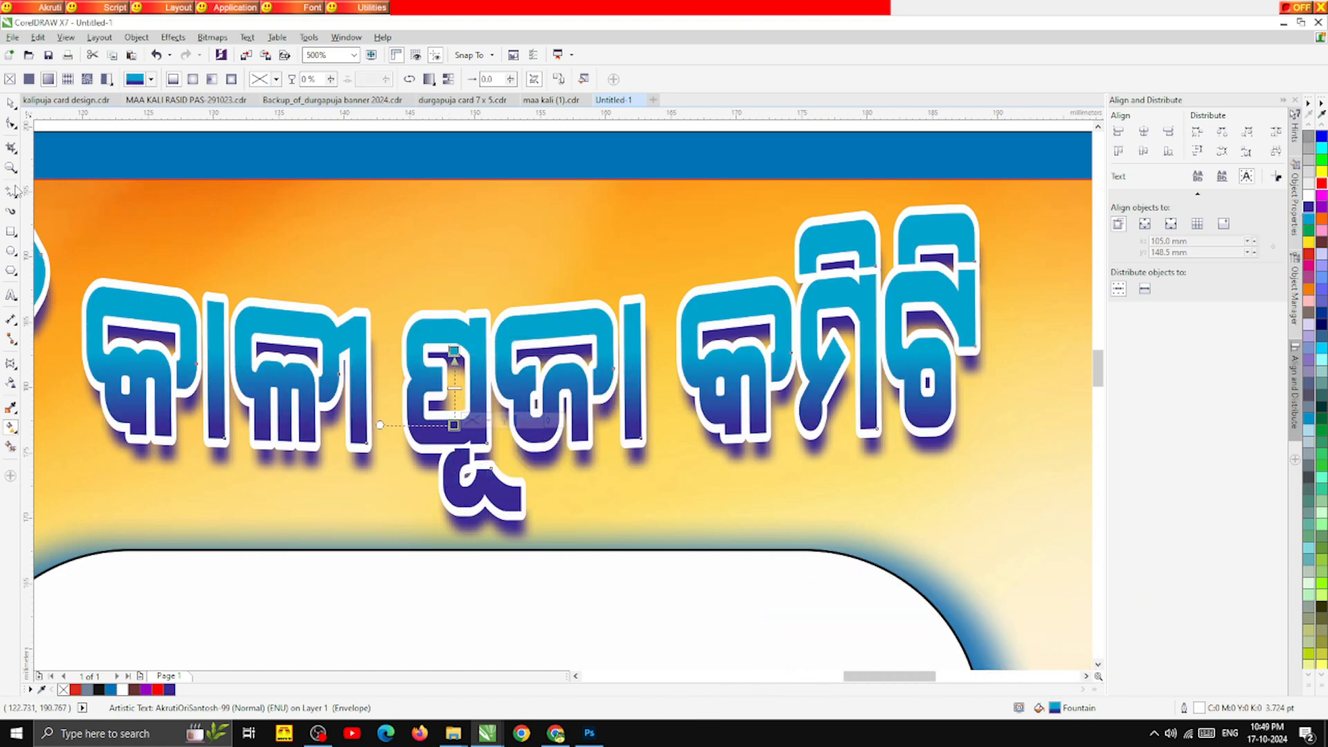
{"action": "left_click", "coordinate": [11, 105]}
Step: Shift the title together with its shadow slightly right to centre it above the white box
{"action": "scroll", "coordinate": [661, 317], "scroll_direction": "down", "scroll_amount": 2}
{"action": "left_click_drag", "start_coordinate": [842, 386], "coordinate": [458, 284]}
{"action": "scroll", "coordinate": [631, 300], "scroll_direction": "up", "scroll_amount": 1}
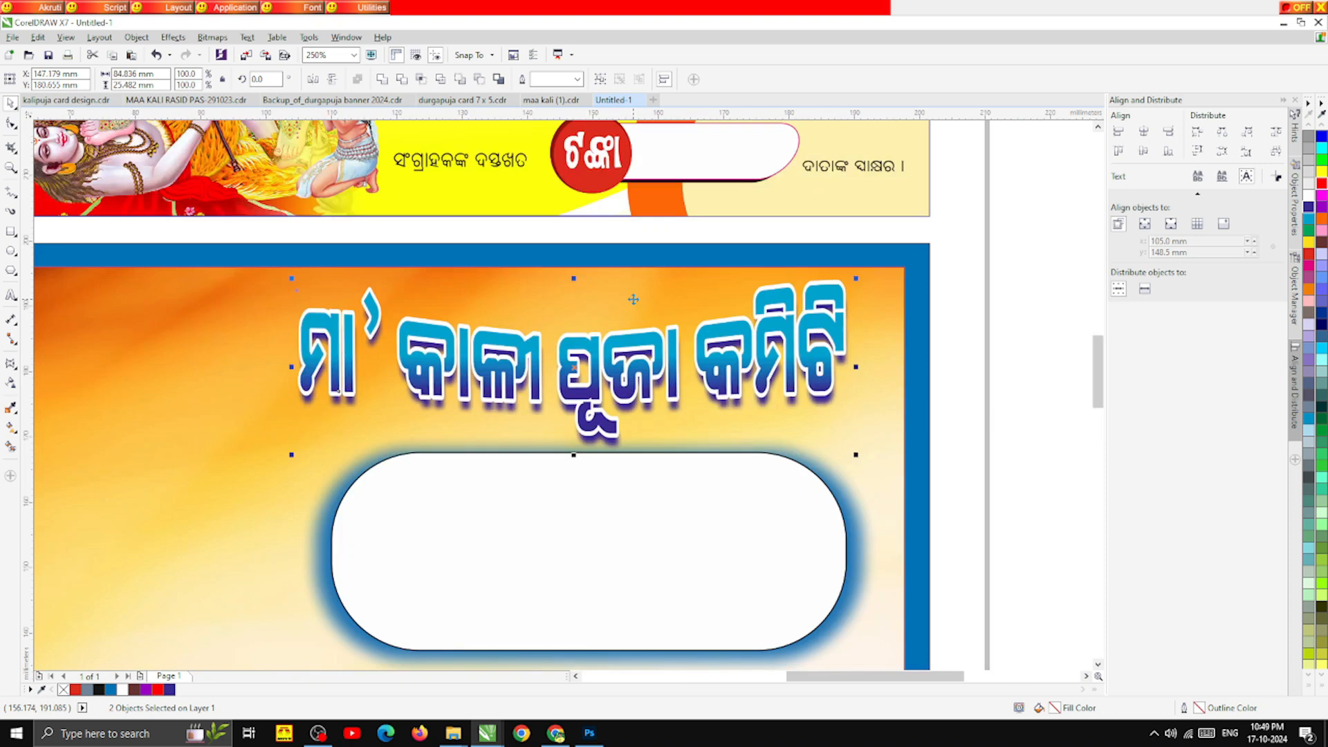
{"action": "key", "text": "Right"}
{"action": "key", "text": "Right"}
{"action": "key", "text": "Right"}
{"action": "key", "text": "Right"}
{"action": "key", "text": "Right"}
{"action": "left_click", "coordinate": [1024, 482]}
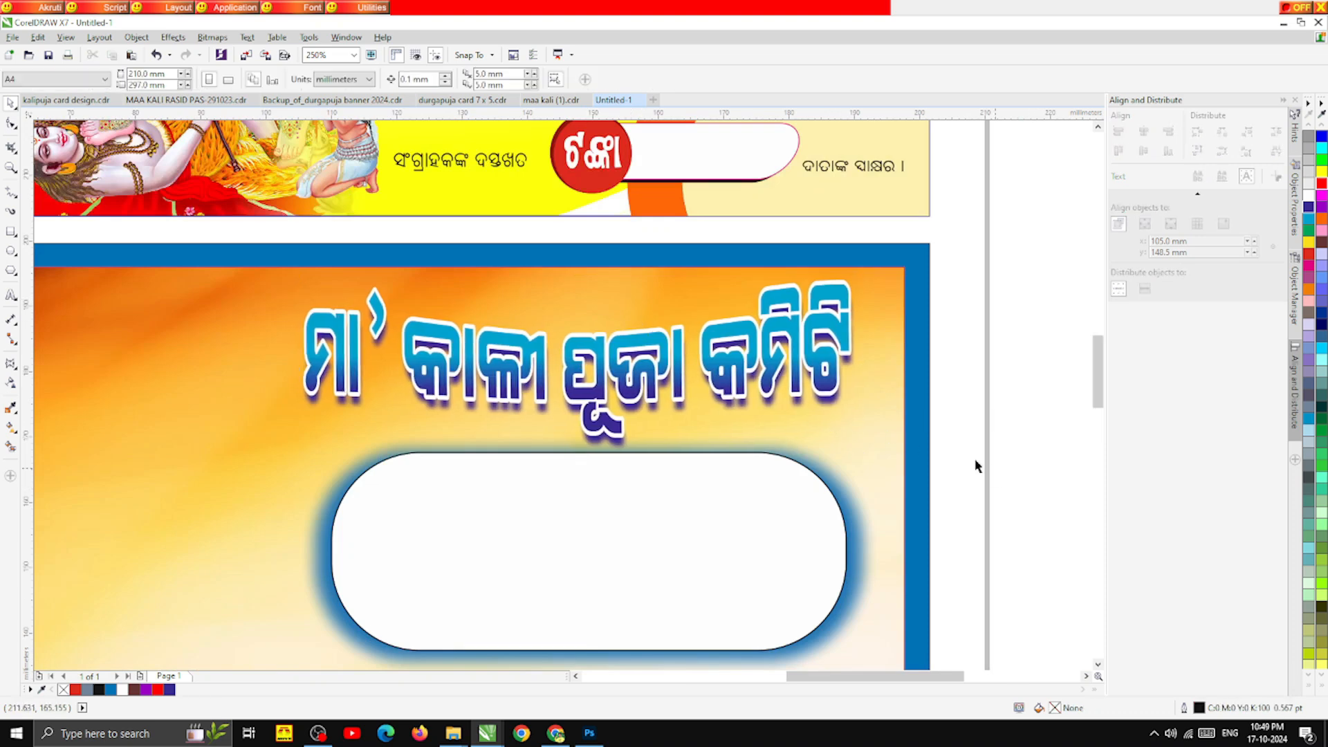
Step: Raise and shorten the title's gradient so the violet-blue covers more of the lower lettering
{"action": "left_click", "coordinate": [638, 360]}
{"action": "key", "text": "g"}
{"action": "scroll", "coordinate": [627, 357], "scroll_direction": "up", "scroll_amount": 1}
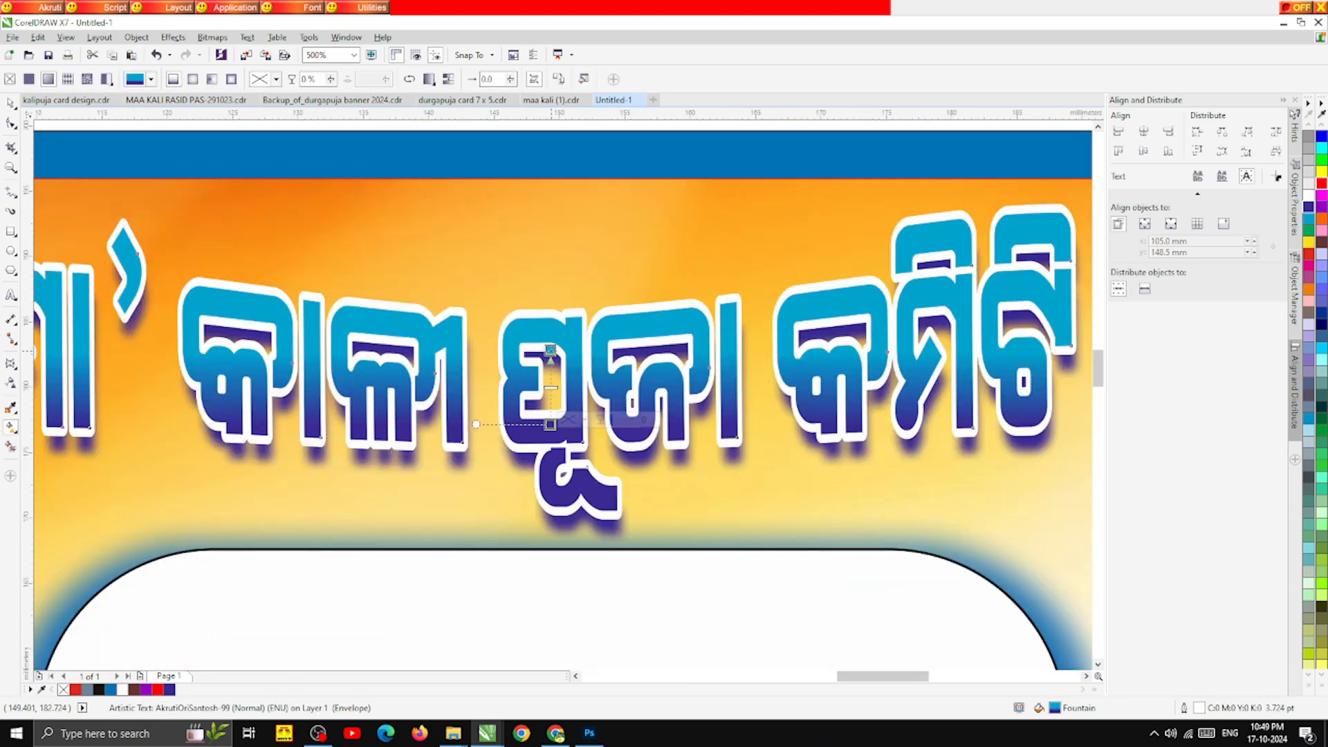
{"action": "left_click_drag", "start_coordinate": [551, 351], "coordinate": [551, 329]}
{"action": "left_click_drag", "start_coordinate": [551, 424], "coordinate": [551, 385]}
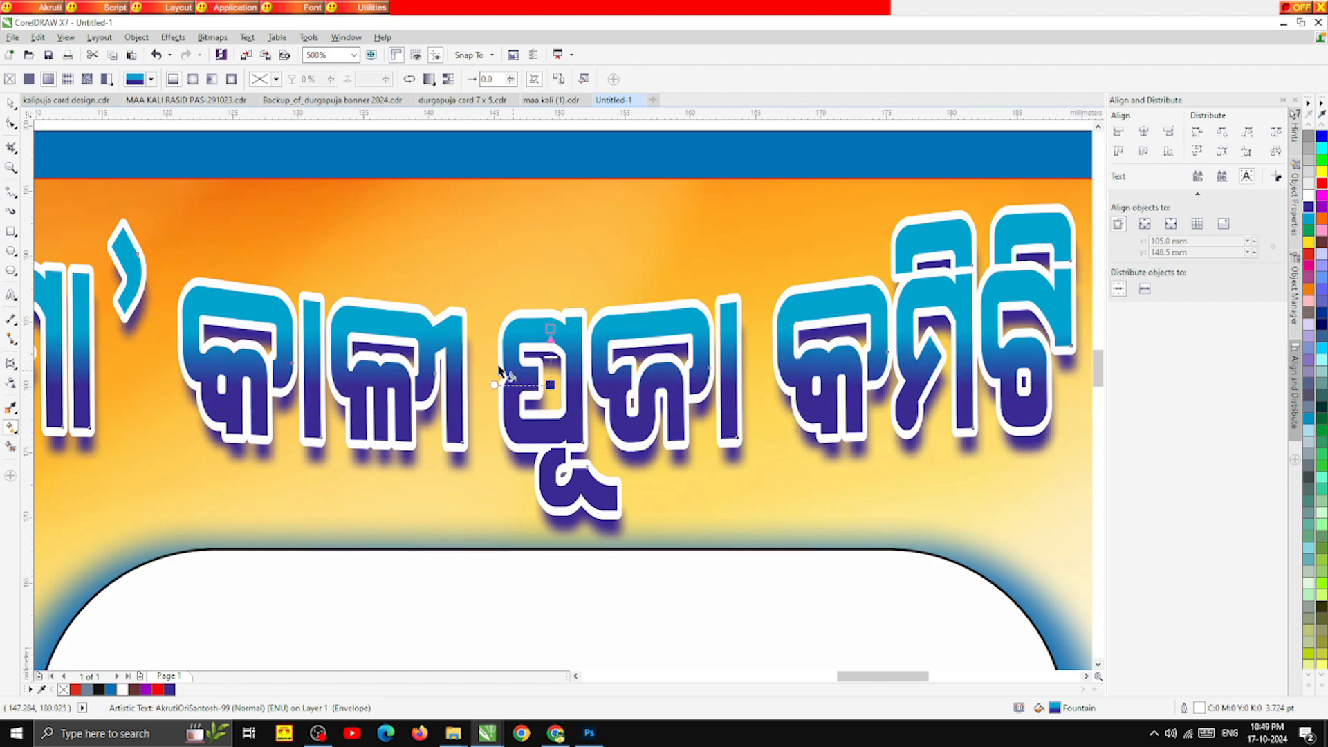
{"action": "left_click", "coordinate": [10, 104]}
{"action": "scroll", "coordinate": [575, 437], "scroll_direction": "down", "scroll_amount": 2}
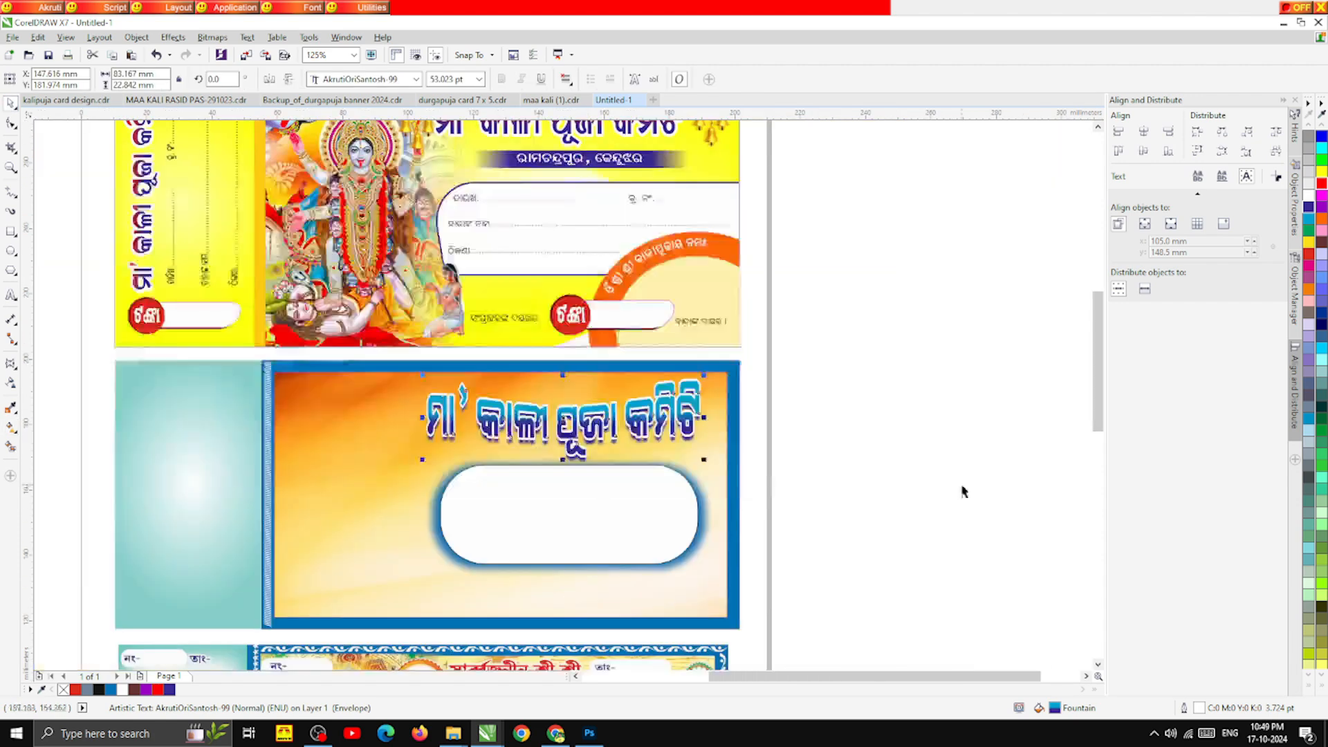
{"action": "left_click", "coordinate": [964, 486]}
Step: Place the yellow card's small slogan line above the new card's title and reduce it to 7.194 pt, about 54.8 mm wide
{"action": "scroll", "coordinate": [634, 341], "scroll_direction": "down", "scroll_amount": 2}
{"action": "scroll", "coordinate": [604, 225], "scroll_direction": "up", "scroll_amount": 2}
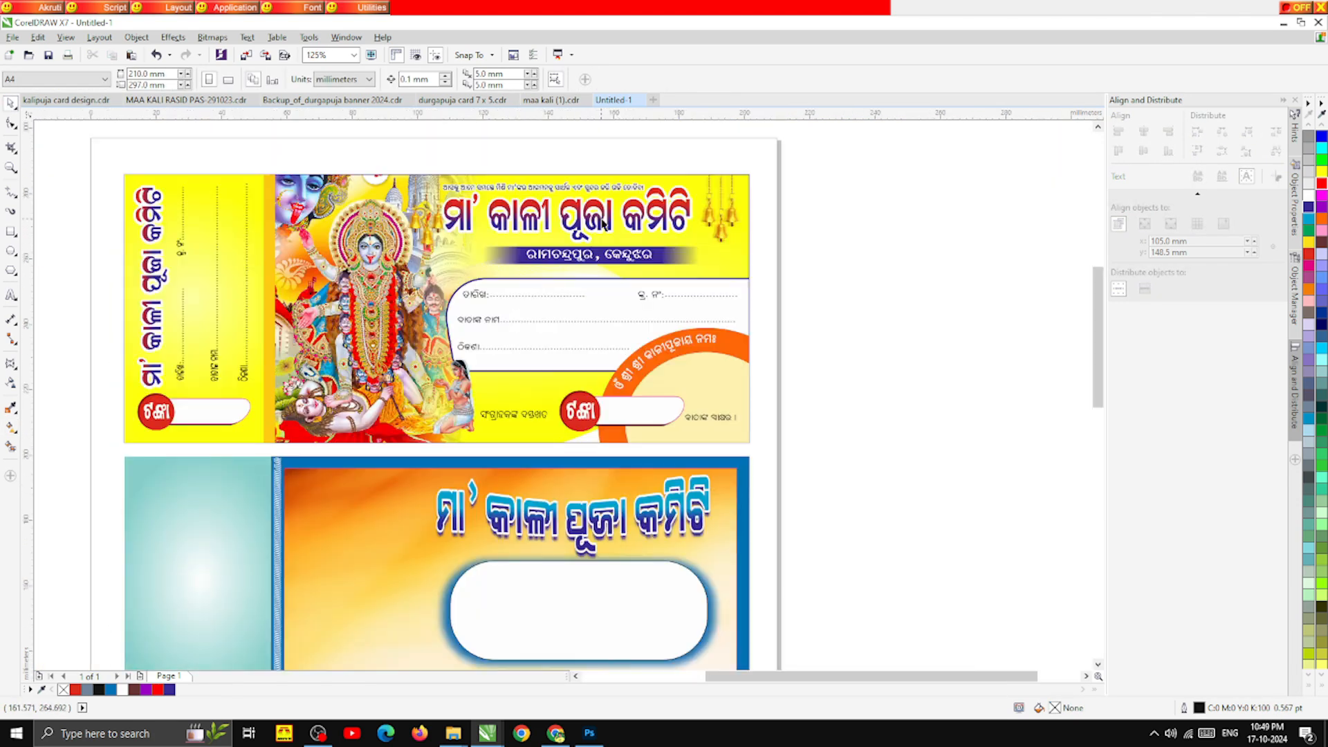
{"action": "left_click_drag", "start_coordinate": [593, 199], "coordinate": [638, 487]}
{"action": "scroll", "coordinate": [640, 488], "scroll_direction": "up", "scroll_amount": 1}
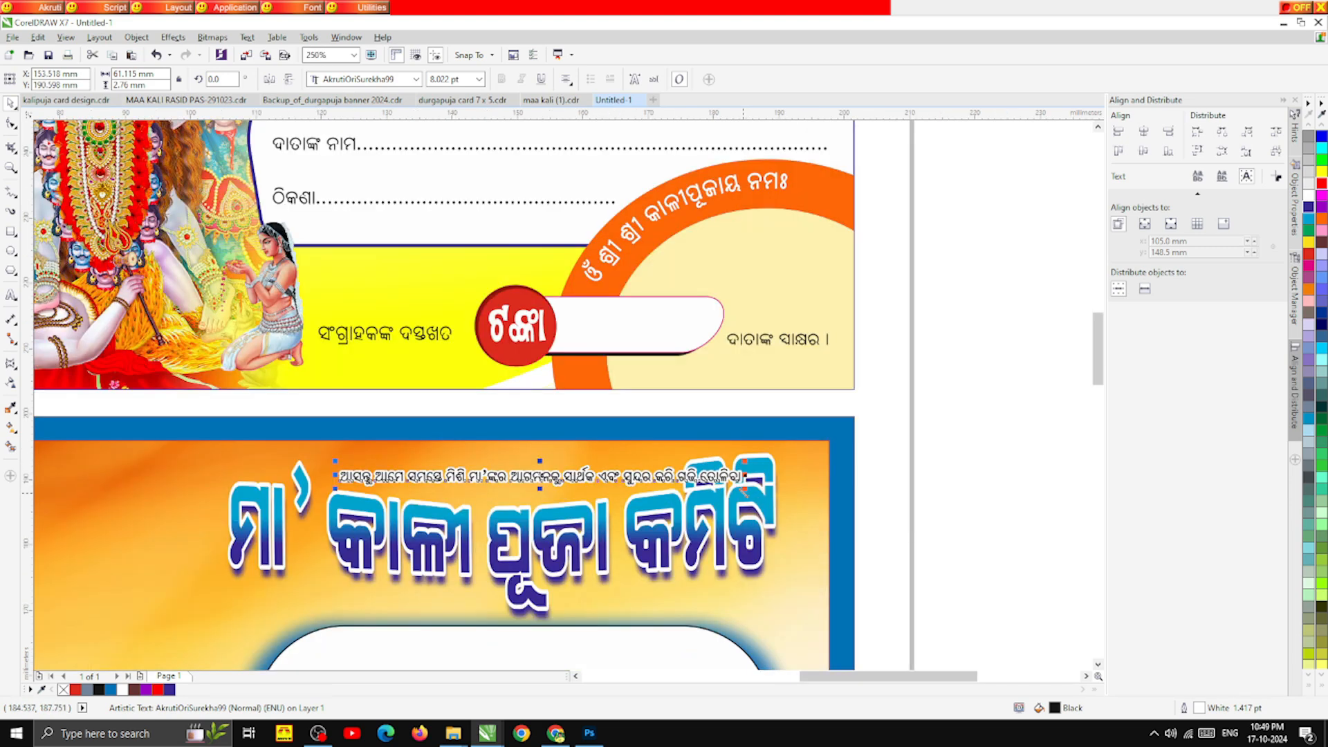
{"action": "left_click_drag", "start_coordinate": [744, 489], "coordinate": [657, 484]}
{"action": "scroll", "coordinate": [527, 484], "scroll_direction": "up", "scroll_amount": 1}
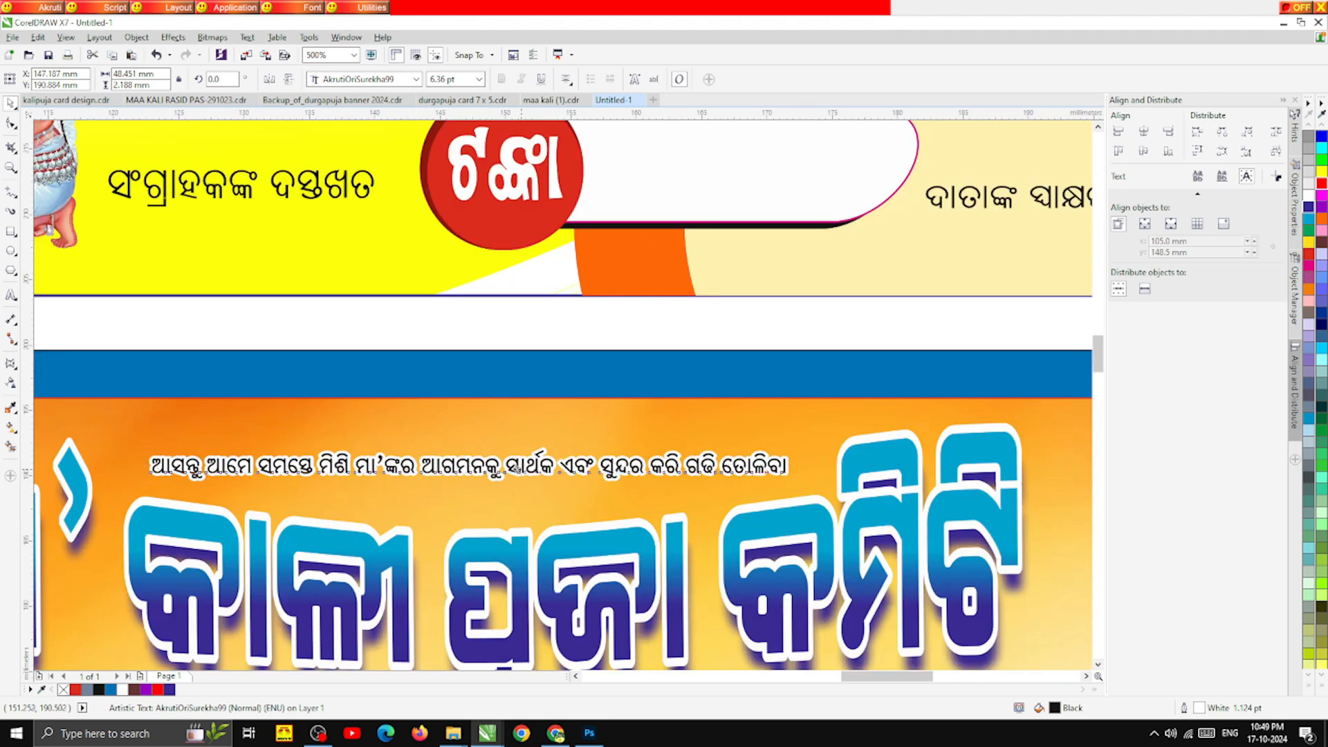
{"action": "left_click_drag", "start_coordinate": [517, 473], "coordinate": [471, 477]}
{"action": "left_click_drag", "start_coordinate": [747, 446], "coordinate": [829, 443]}
{"action": "scroll", "coordinate": [664, 400], "scroll_direction": "down", "scroll_amount": 1}
{"action": "scroll", "coordinate": [664, 401], "scroll_direction": "down", "scroll_amount": 1}
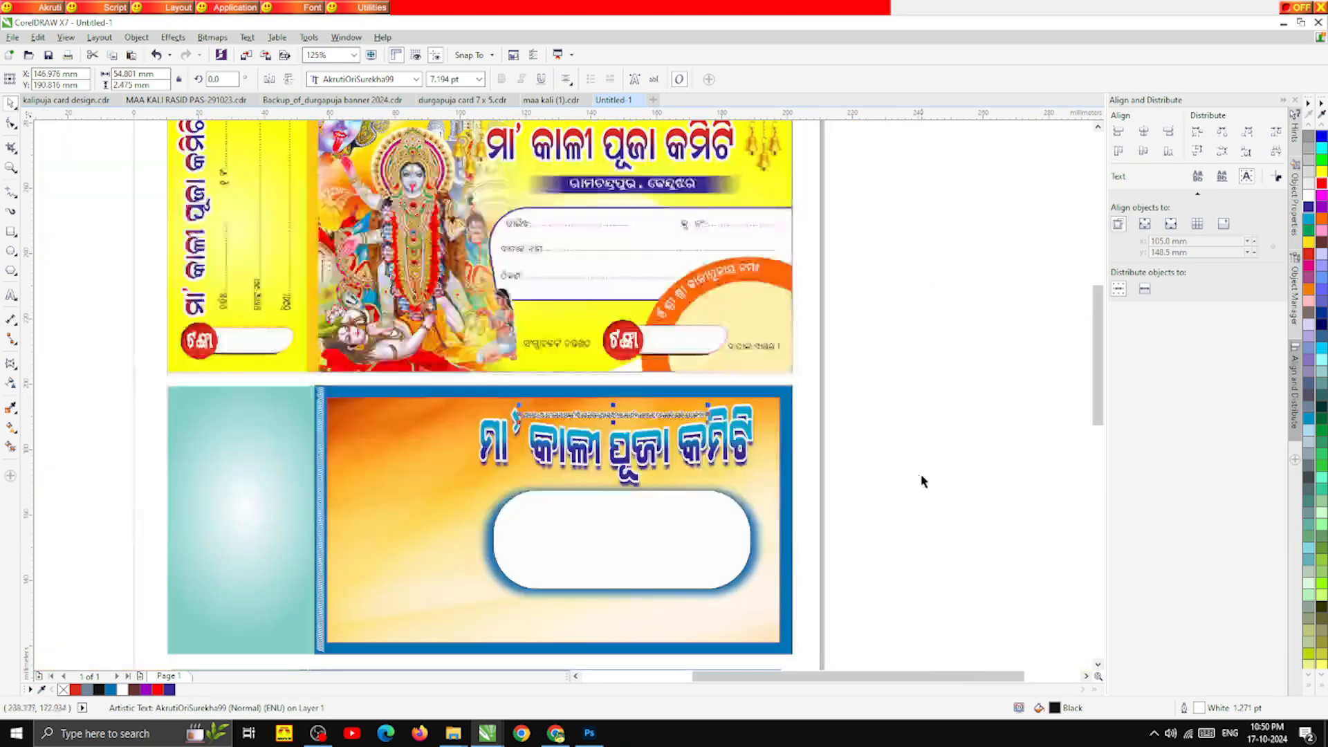
Step: Break the slogan into two lines before "ସାର୍ଥକ", enlarge it to 7.57 pt and centre it above the title
{"action": "left_click", "coordinate": [867, 491]}
{"action": "left_click", "coordinate": [652, 417]}
{"action": "scroll", "coordinate": [627, 426], "scroll_direction": "up", "scroll_amount": 3}
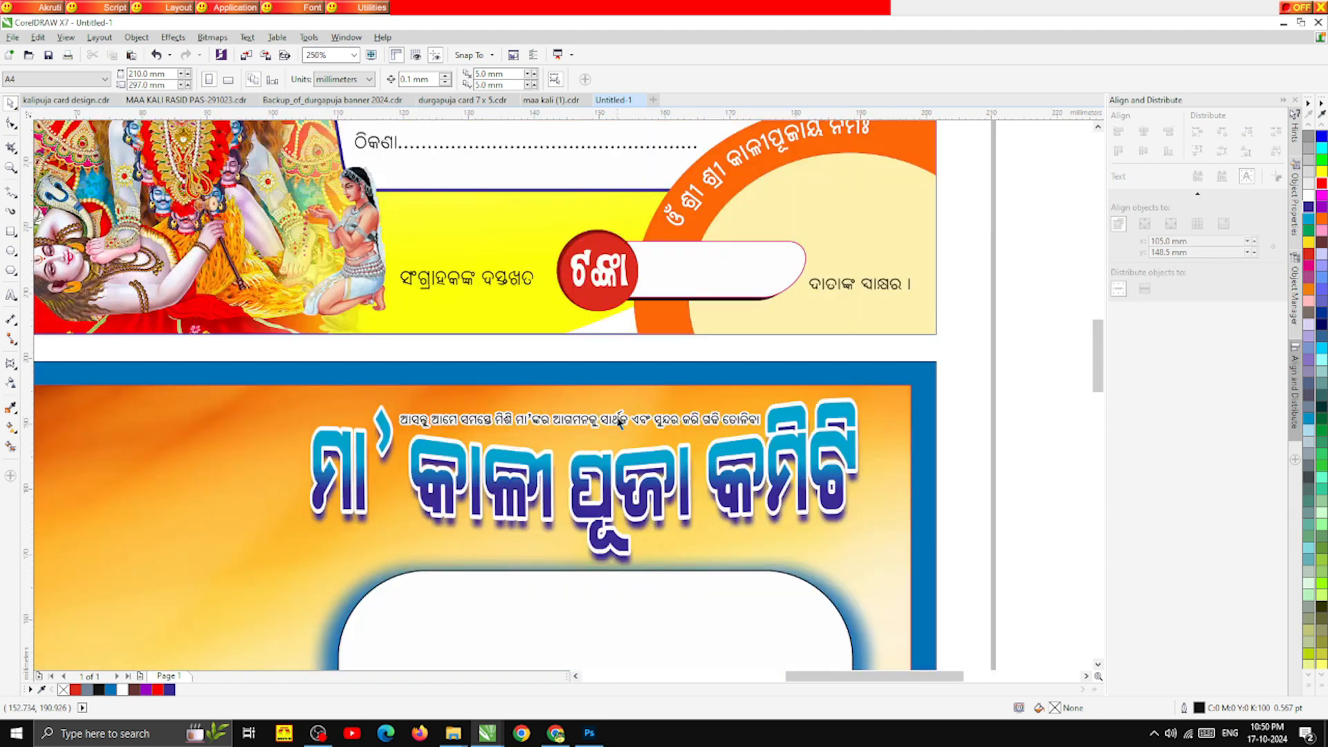
{"action": "left_click", "coordinate": [11, 297]}
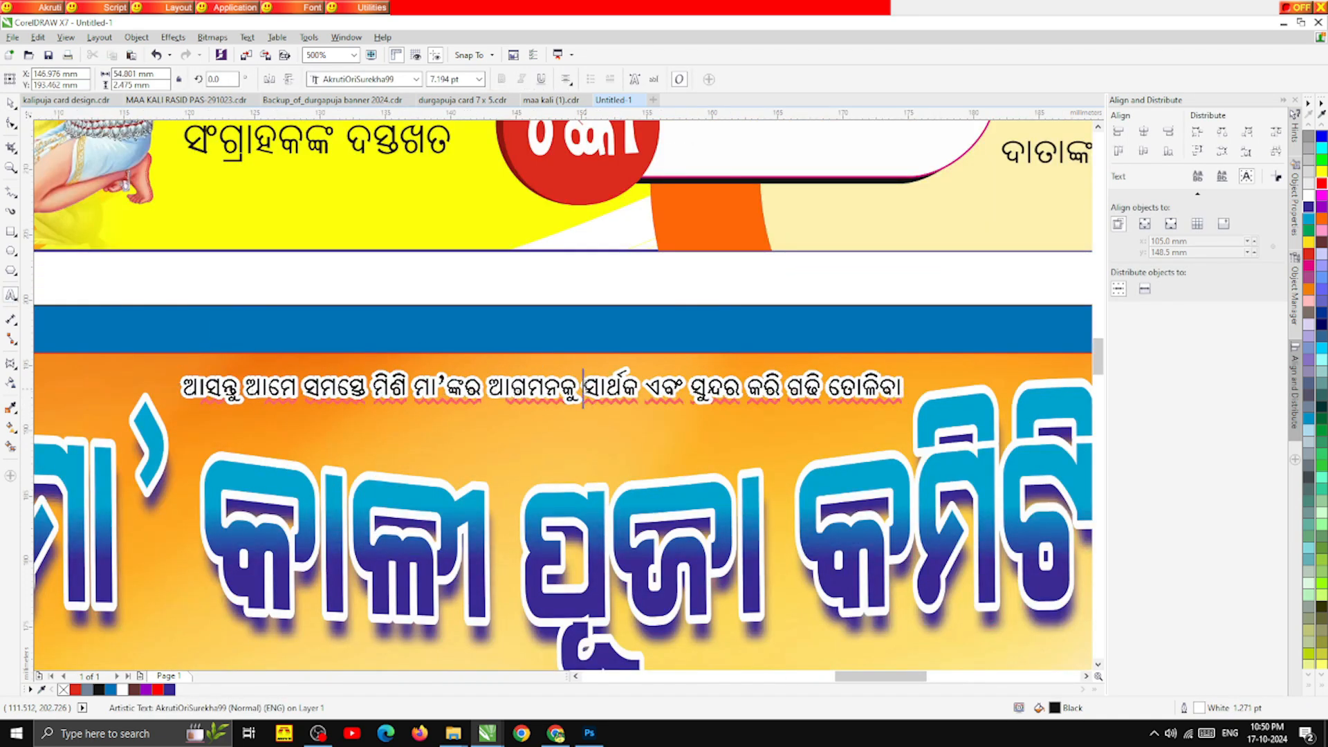
{"action": "left_click", "coordinate": [581, 388]}
{"action": "key", "text": "Return"}
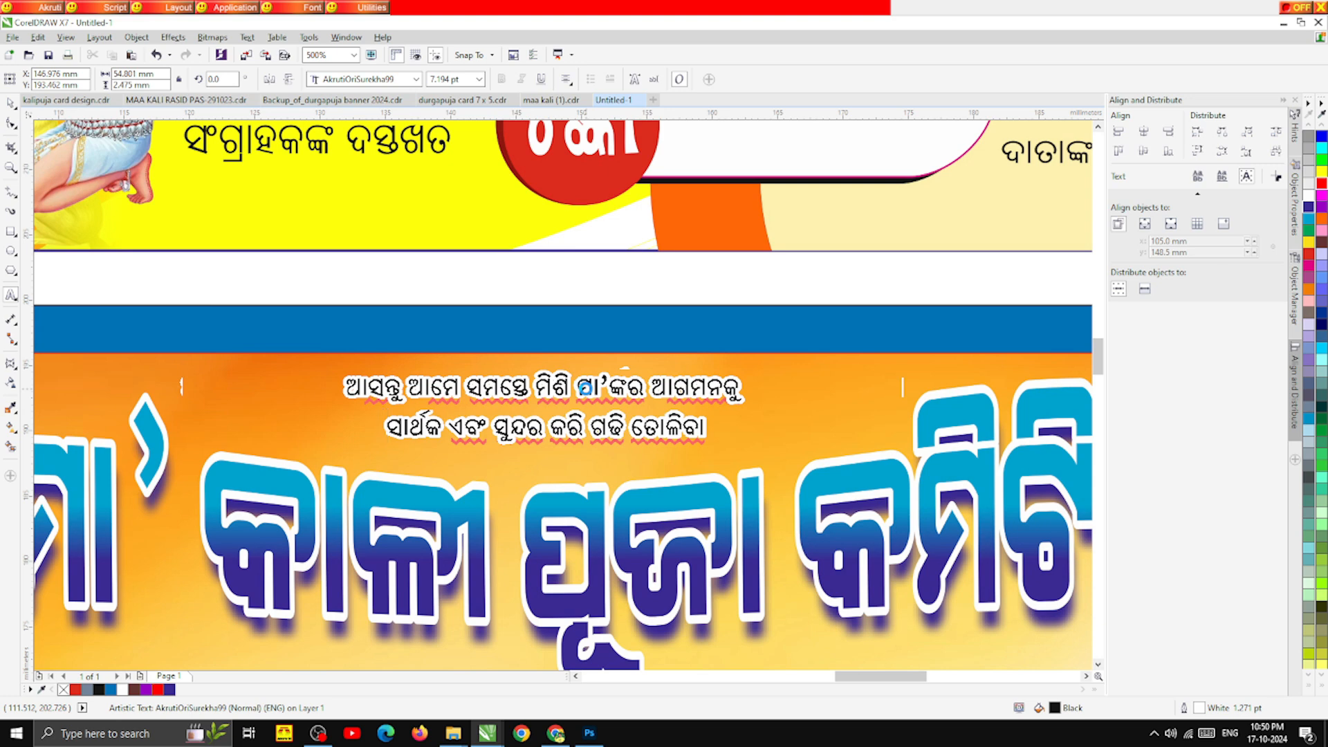
{"action": "left_click", "coordinate": [10, 103]}
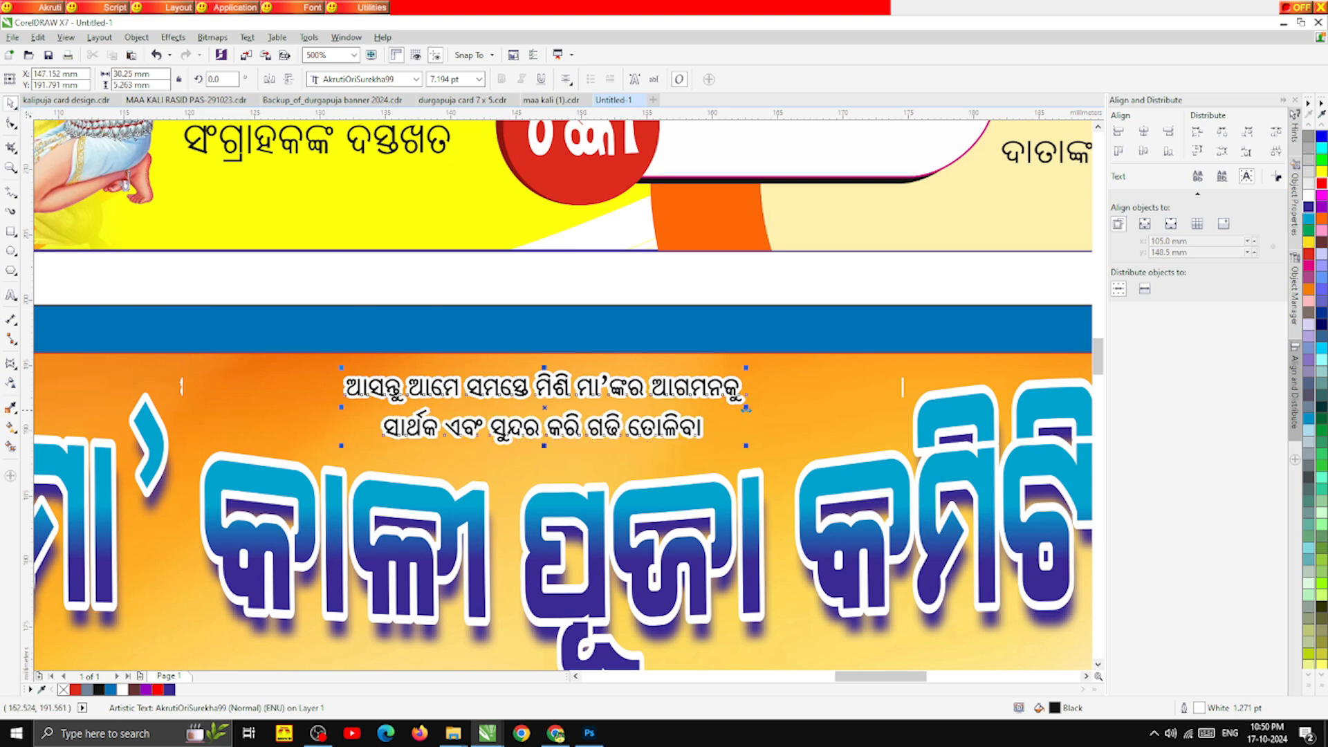
{"action": "left_click_drag", "start_coordinate": [746, 408], "coordinate": [861, 450]}
{"action": "scroll", "coordinate": [572, 413], "scroll_direction": "down", "scroll_amount": 3}
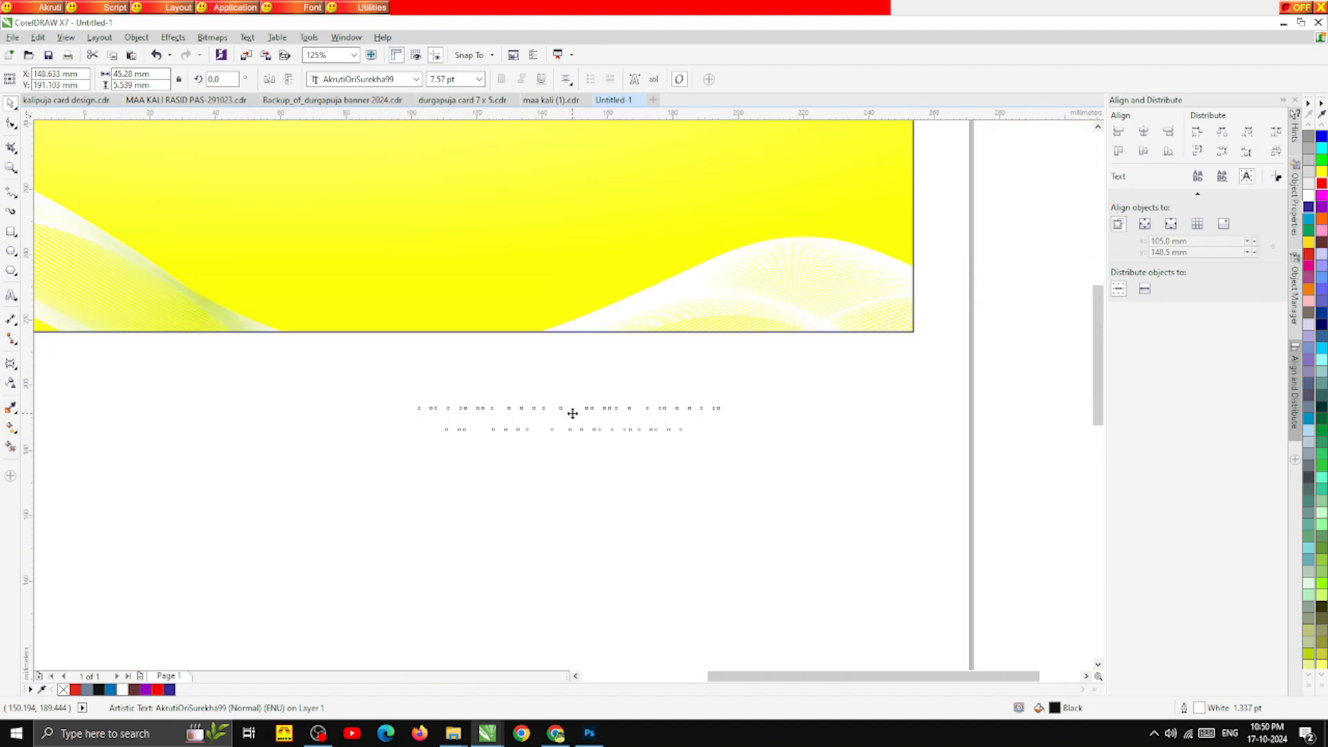
{"action": "left_click", "coordinate": [931, 458]}
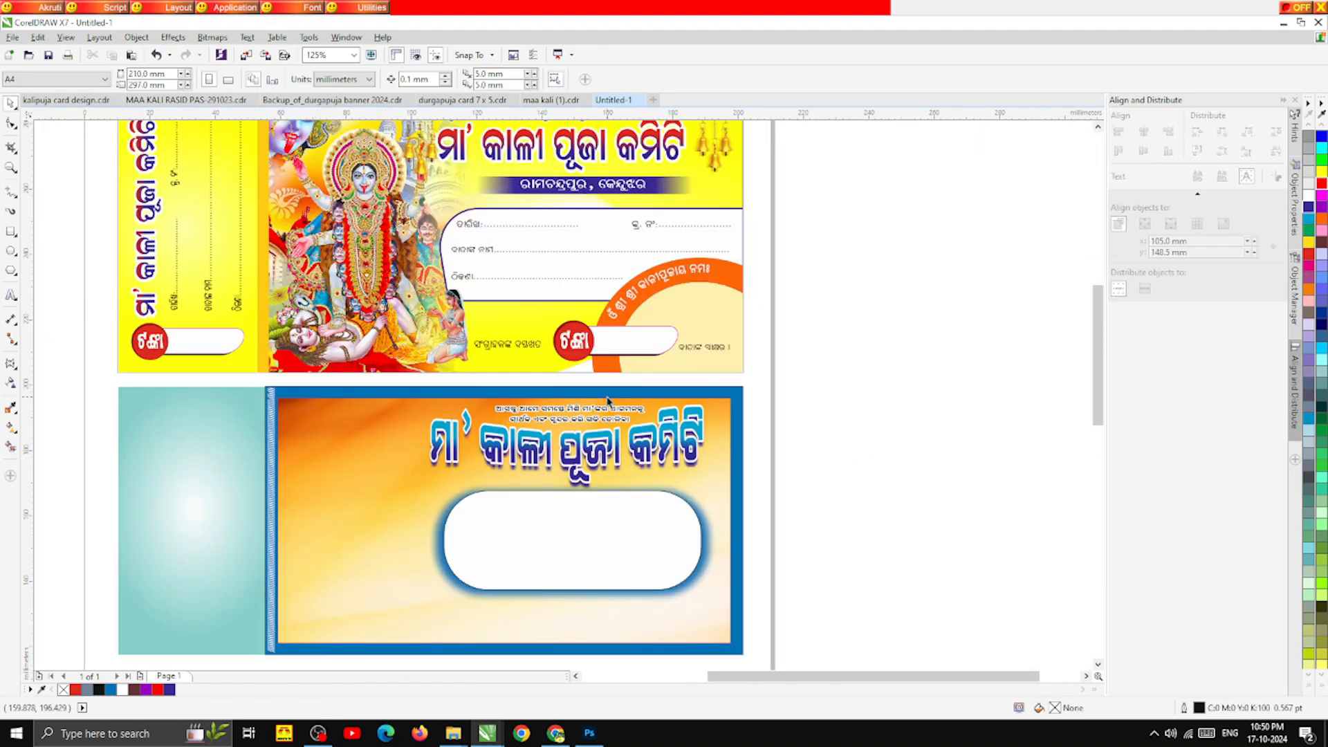
Step: Shorten the glowing white box to 83.6% of its height and reposition it with more space below the title
{"action": "scroll", "coordinate": [608, 400], "scroll_direction": "down", "scroll_amount": 2}
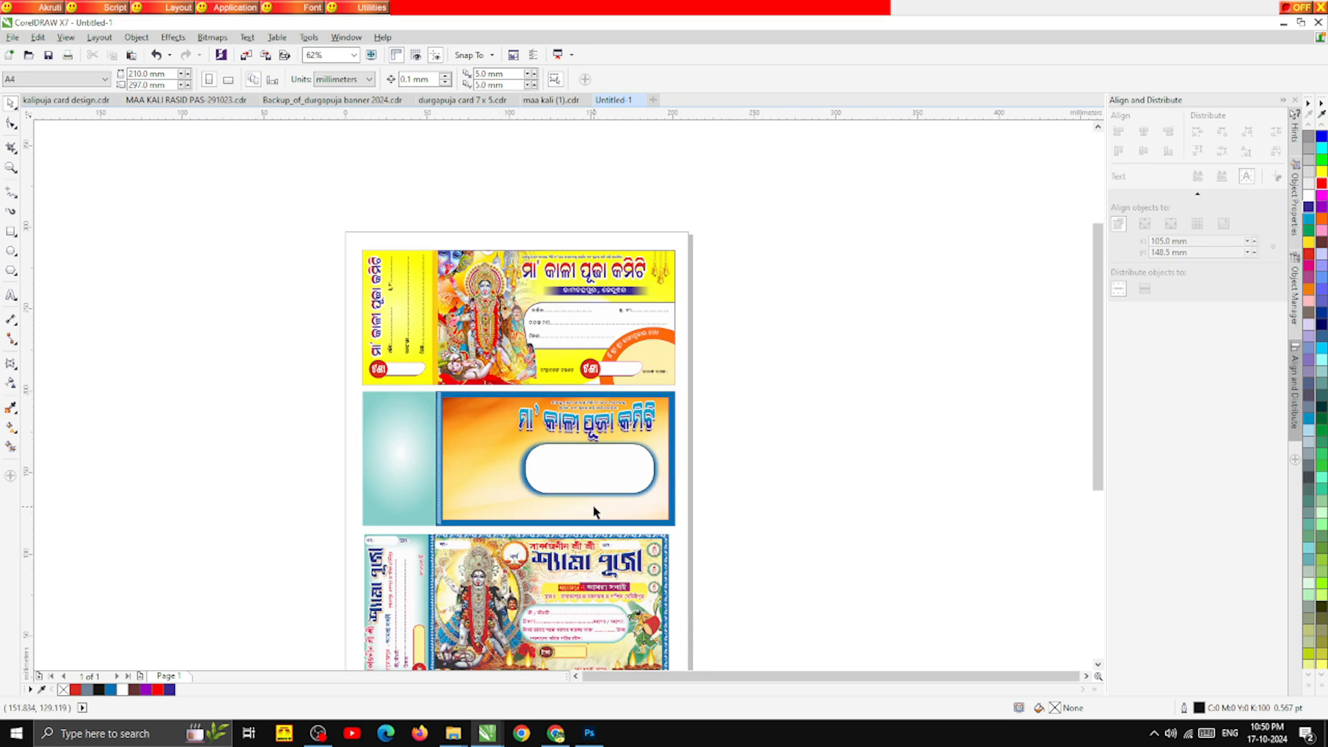
{"action": "left_click_drag", "start_coordinate": [708, 517], "coordinate": [494, 436]}
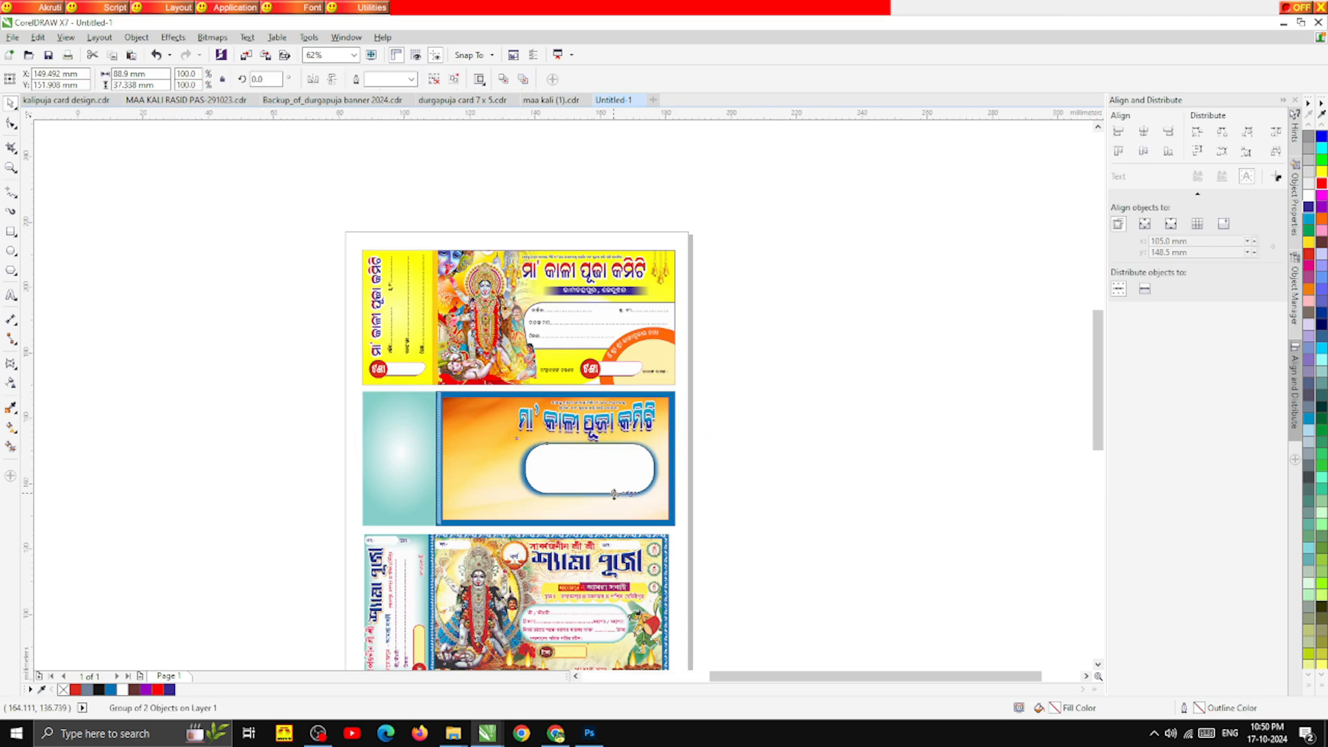
{"action": "scroll", "coordinate": [594, 463], "scroll_direction": "up", "scroll_amount": 2}
{"action": "key", "text": "Down"}
{"action": "key", "text": "Down"}
{"action": "key", "text": "Down"}
{"action": "left_click_drag", "start_coordinate": [566, 404], "coordinate": [566, 425]}
{"action": "left_click_drag", "start_coordinate": [592, 475], "coordinate": [593, 453]}
{"action": "left_click", "coordinate": [606, 286]}
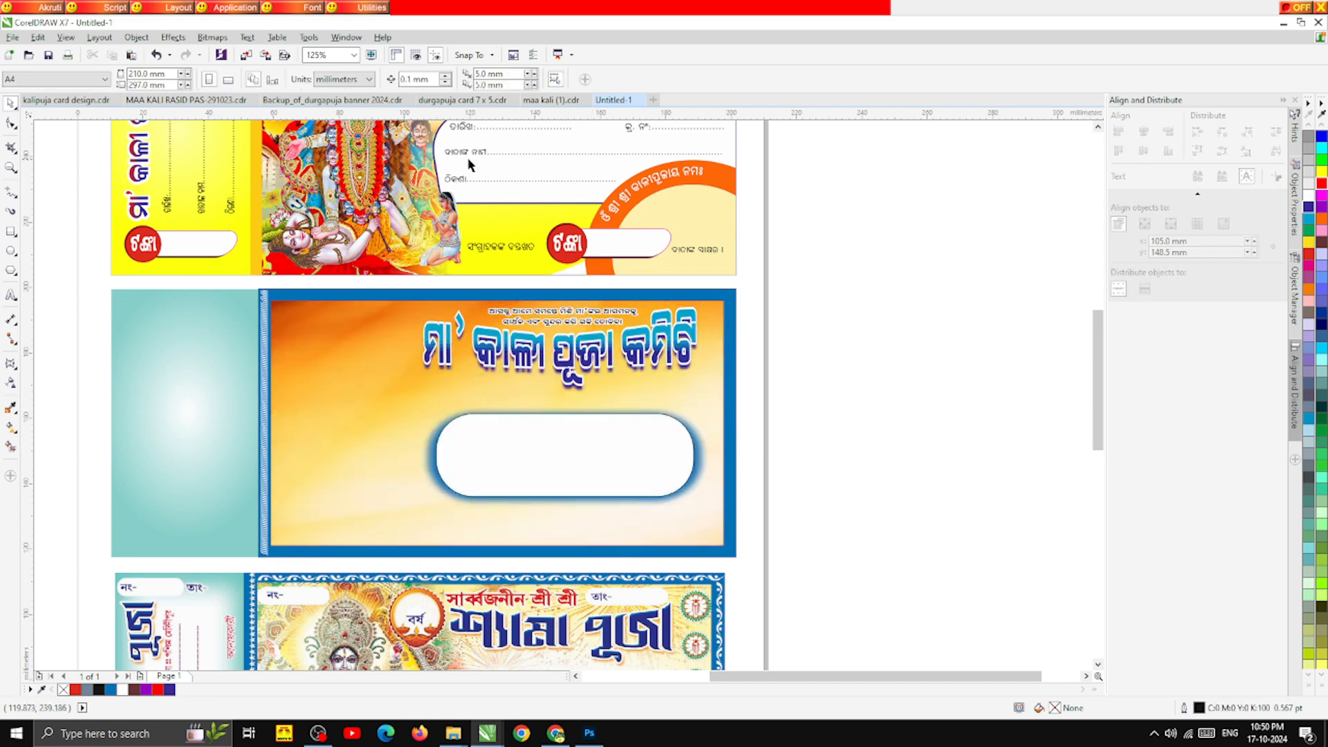
Step: Move the yellow card's dotted "ଦାତାଙ୍କ ନାମ" and "ଠିକଣା" lines into the lower part of the new card's white box
{"action": "left_click_drag", "start_coordinate": [468, 164], "coordinate": [464, 446]}
{"action": "scroll", "coordinate": [538, 474], "scroll_direction": "up", "scroll_amount": 2}
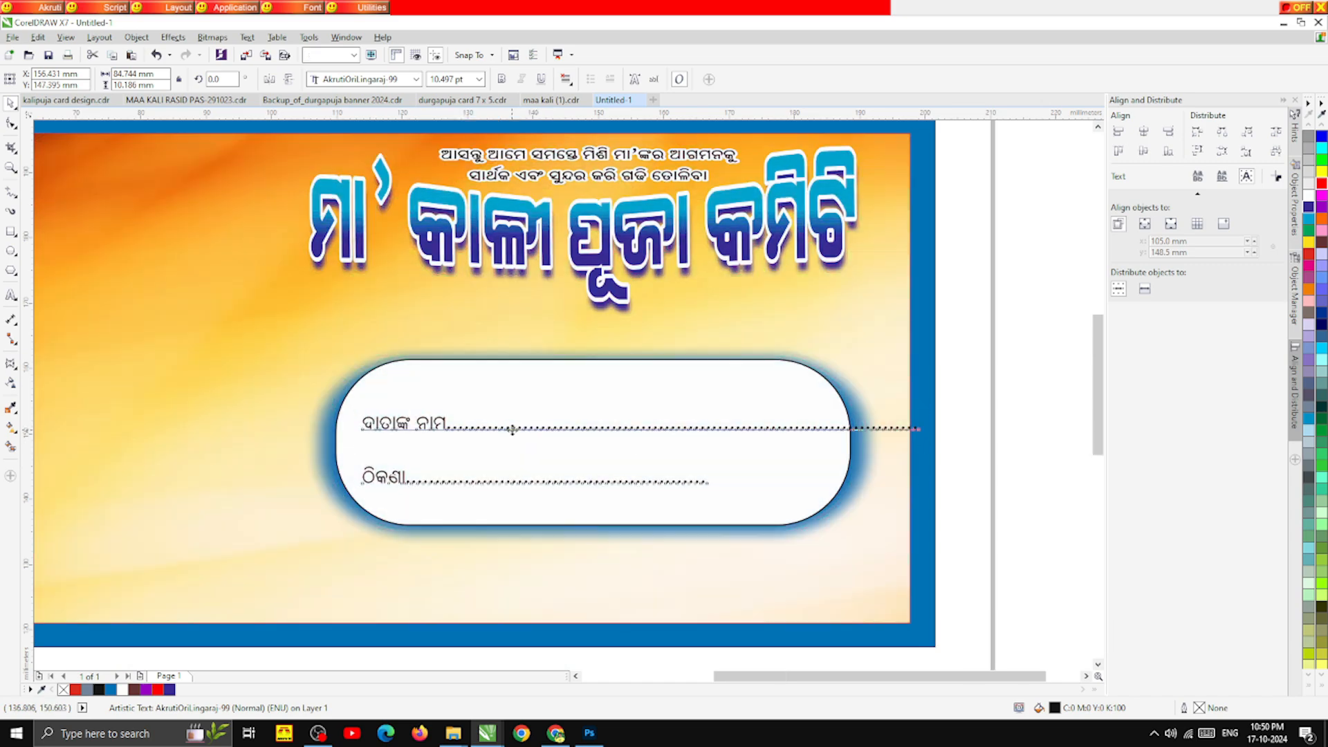
{"action": "scroll", "coordinate": [513, 425], "scroll_direction": "down", "scroll_amount": 4}
{"action": "scroll", "coordinate": [513, 429], "scroll_direction": "up", "scroll_amount": 4}
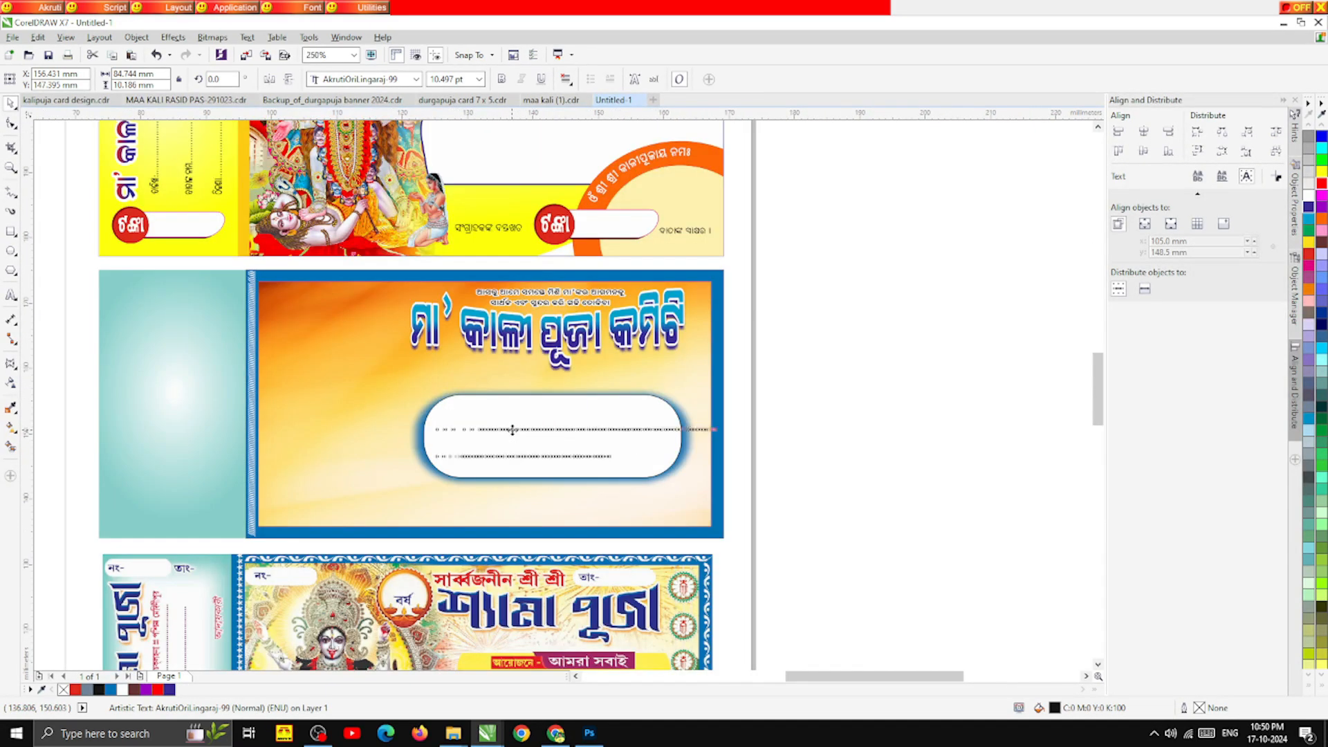
{"action": "left_click_drag", "start_coordinate": [510, 427], "coordinate": [527, 442]}
Step: Ungroup the white box from its glow and reduce its corner rounding to about 6.68 mm
{"action": "left_click", "coordinate": [446, 373]}
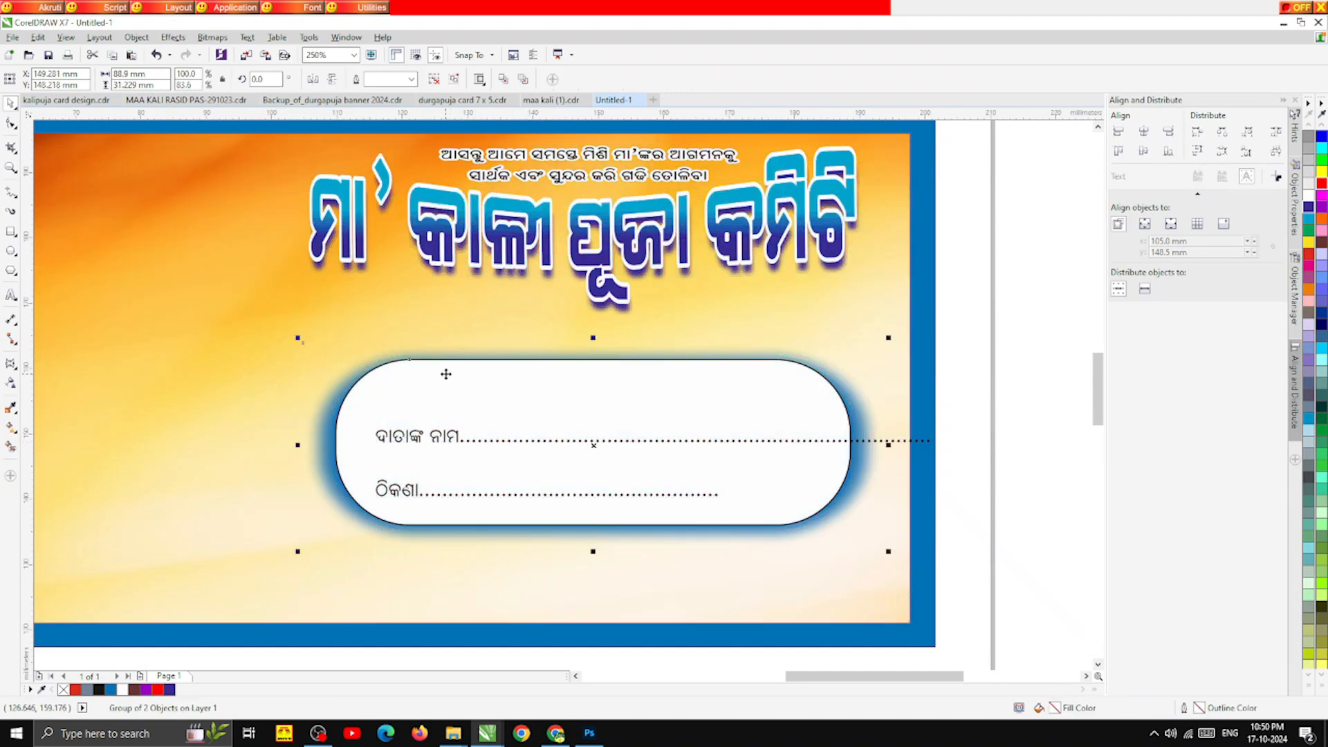
{"action": "left_click", "coordinate": [11, 124]}
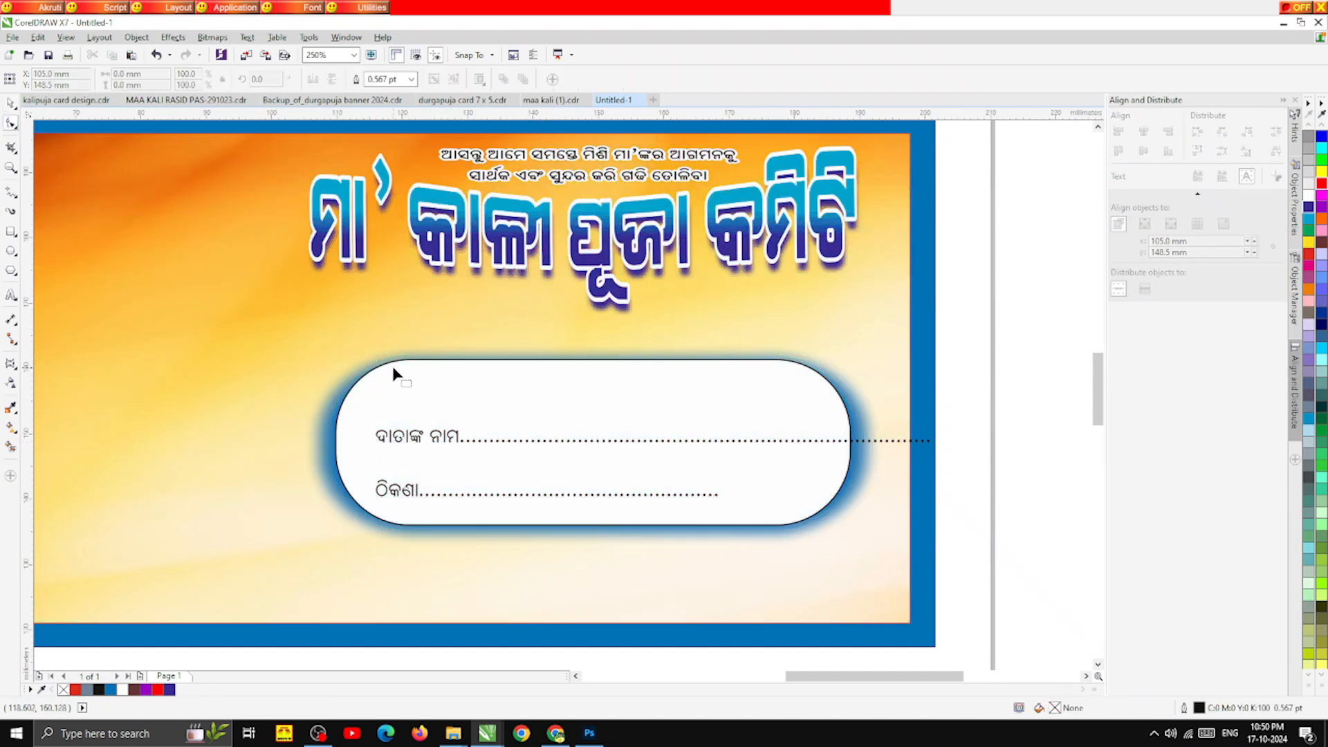
{"action": "left_click", "coordinate": [11, 103]}
{"action": "left_click", "coordinate": [408, 353]}
{"action": "left_click", "coordinate": [424, 374]}
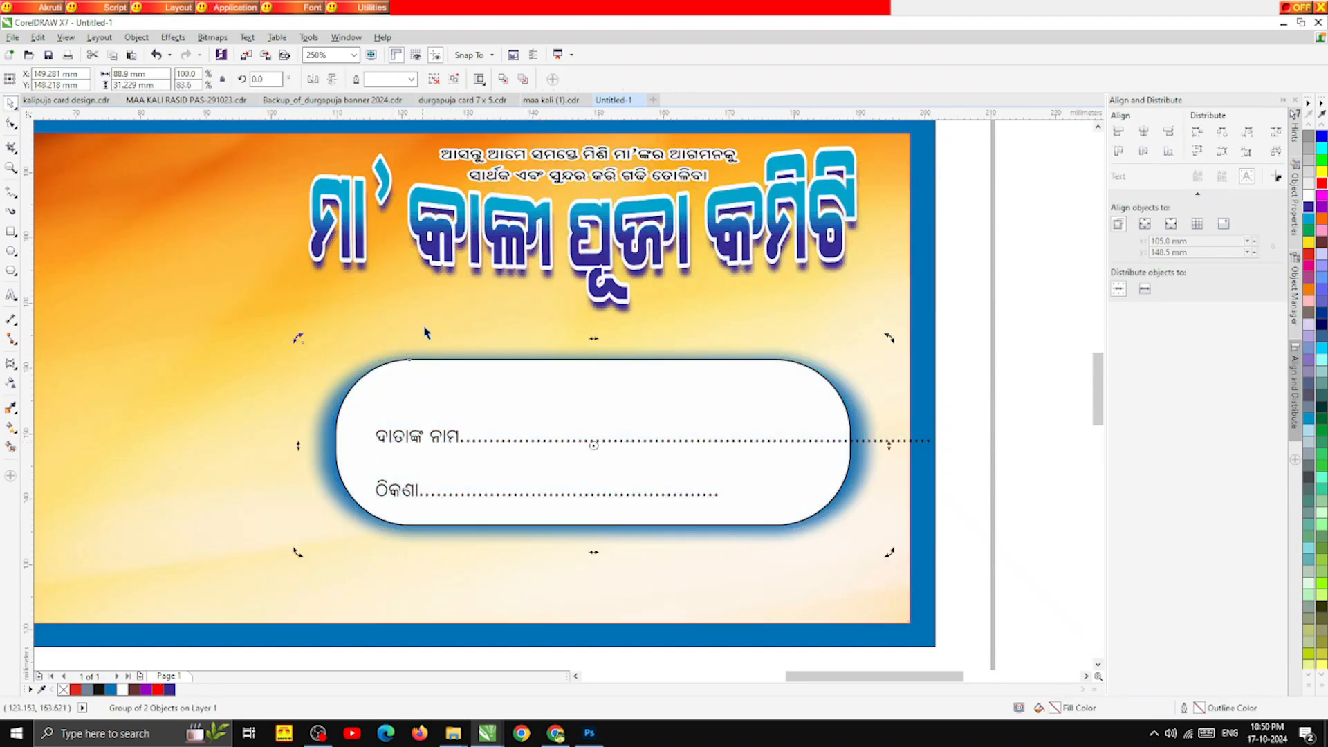
{"action": "left_click", "coordinate": [435, 78]}
{"action": "left_click", "coordinate": [490, 421]}
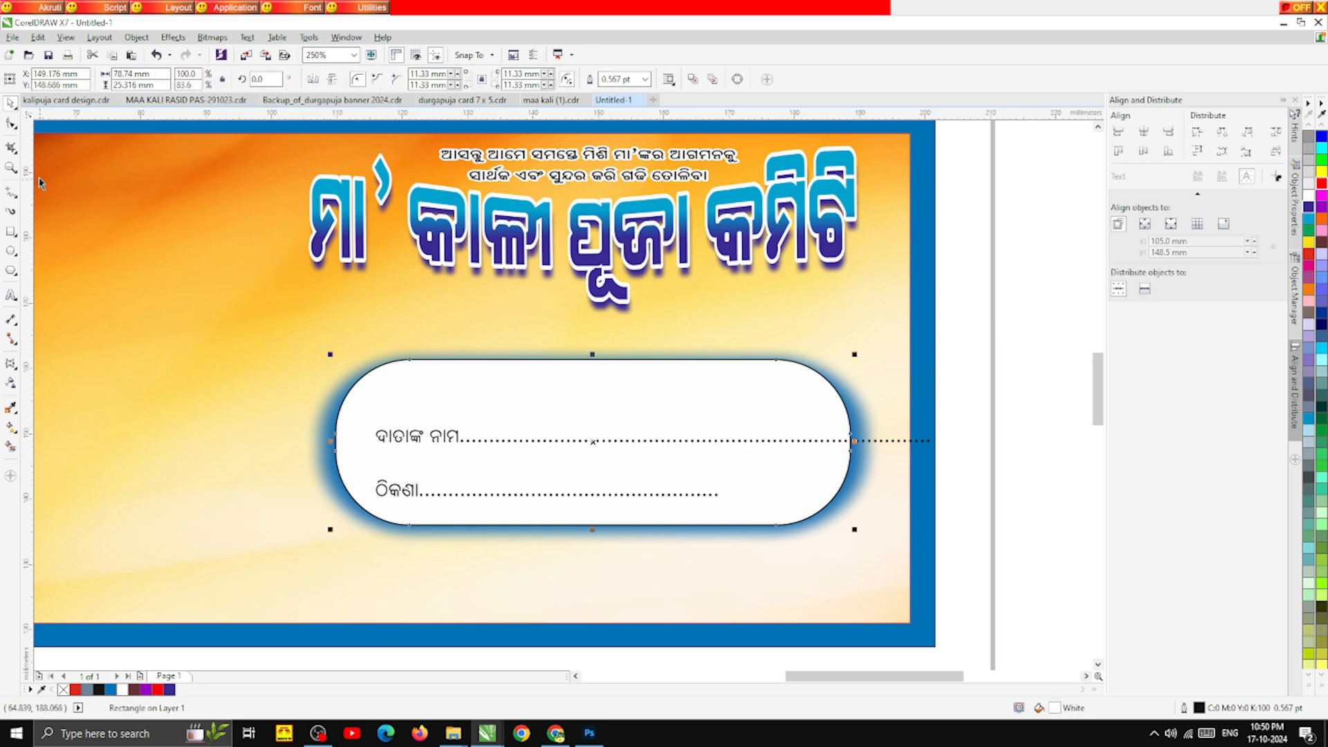
{"action": "left_click", "coordinate": [11, 123]}
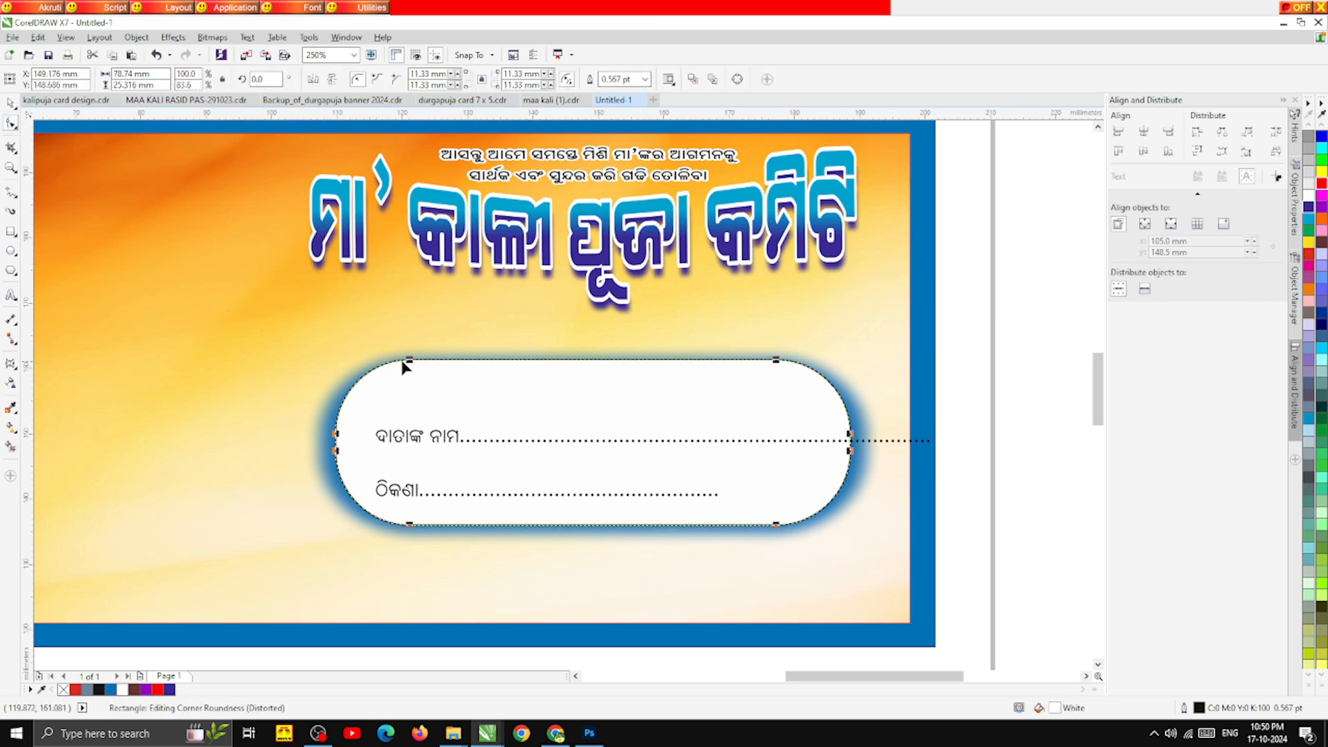
{"action": "left_click_drag", "start_coordinate": [401, 361], "coordinate": [380, 357]}
{"action": "left_click", "coordinate": [11, 102]}
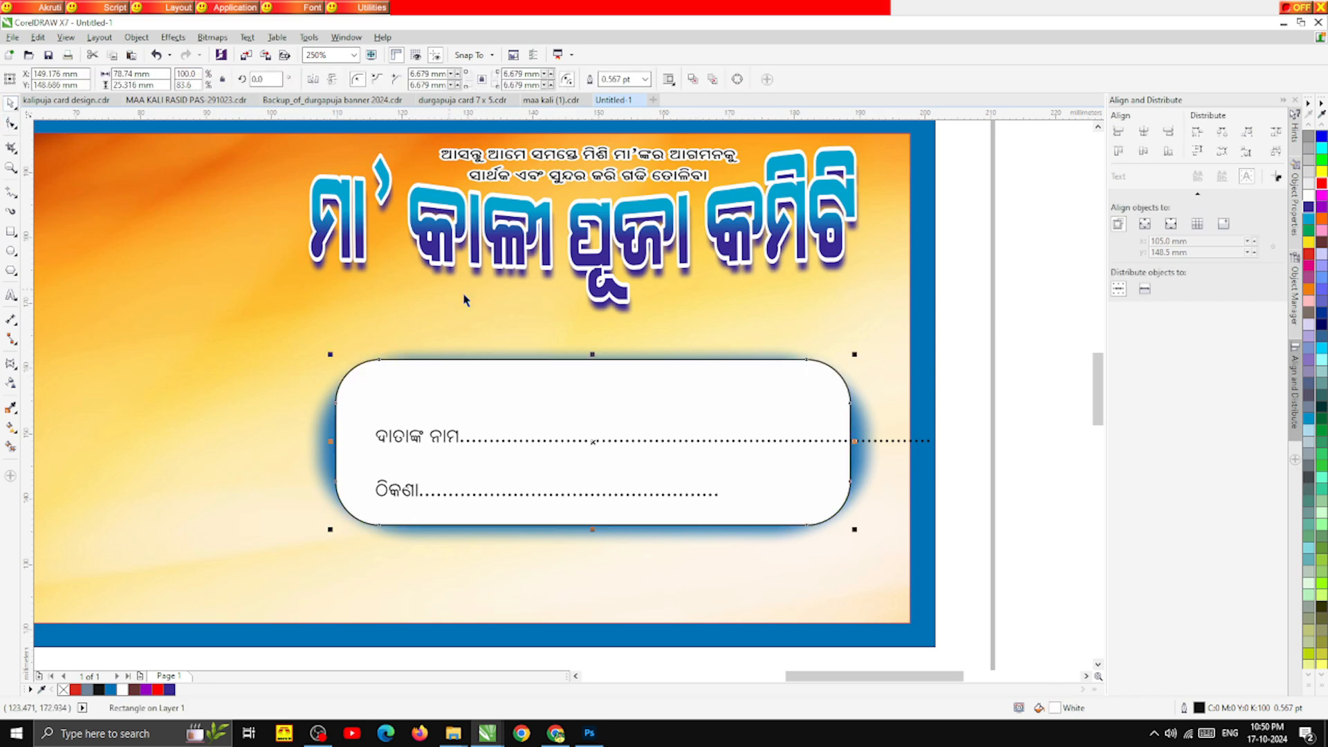
{"action": "key", "text": "Escape"}
Step: Shift the two dotted lines slightly left, trim the donor-name dots at the box edge and extend the address dots to nearly match
{"action": "left_click_drag", "start_coordinate": [451, 443], "coordinate": [431, 445]}
{"action": "left_click", "coordinate": [10, 295]}
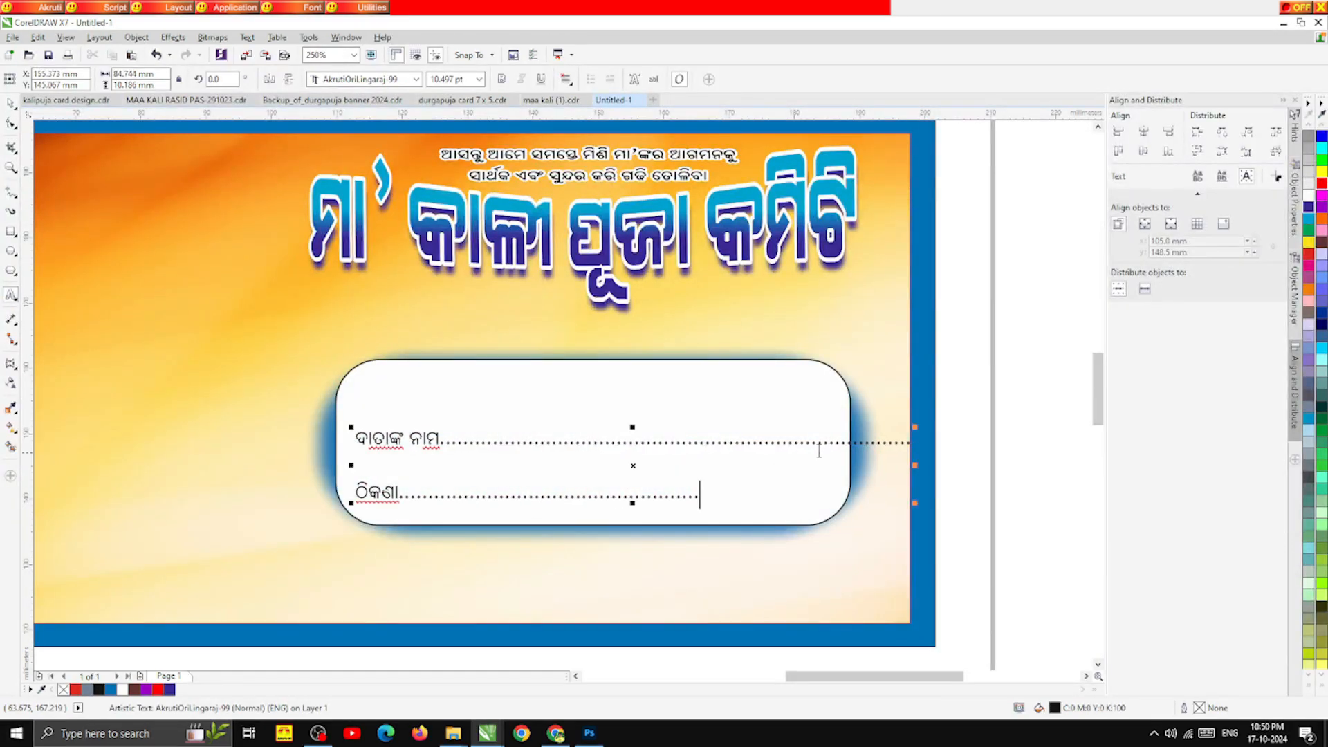
{"action": "left_click_drag", "start_coordinate": [849, 441], "coordinate": [1053, 447]}
{"action": "key", "text": "Delete"}
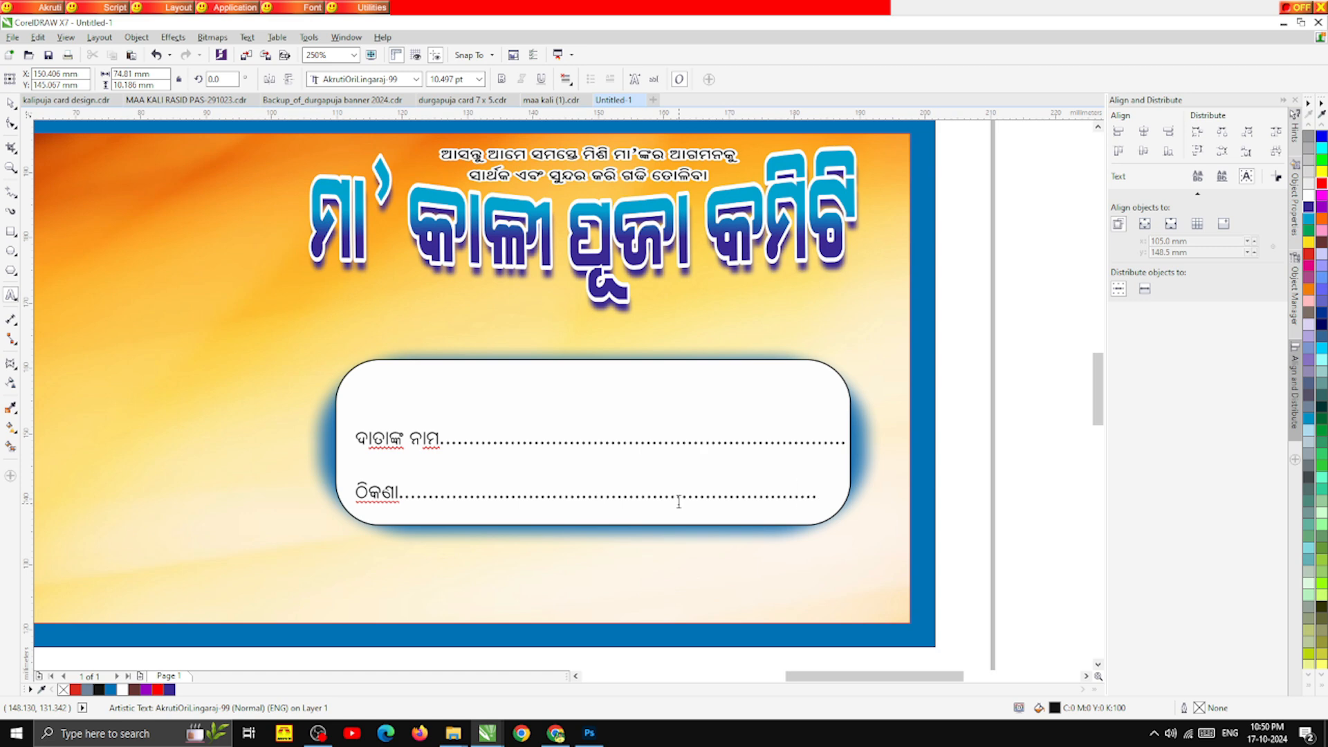
{"action": "left_click", "coordinate": [11, 104]}
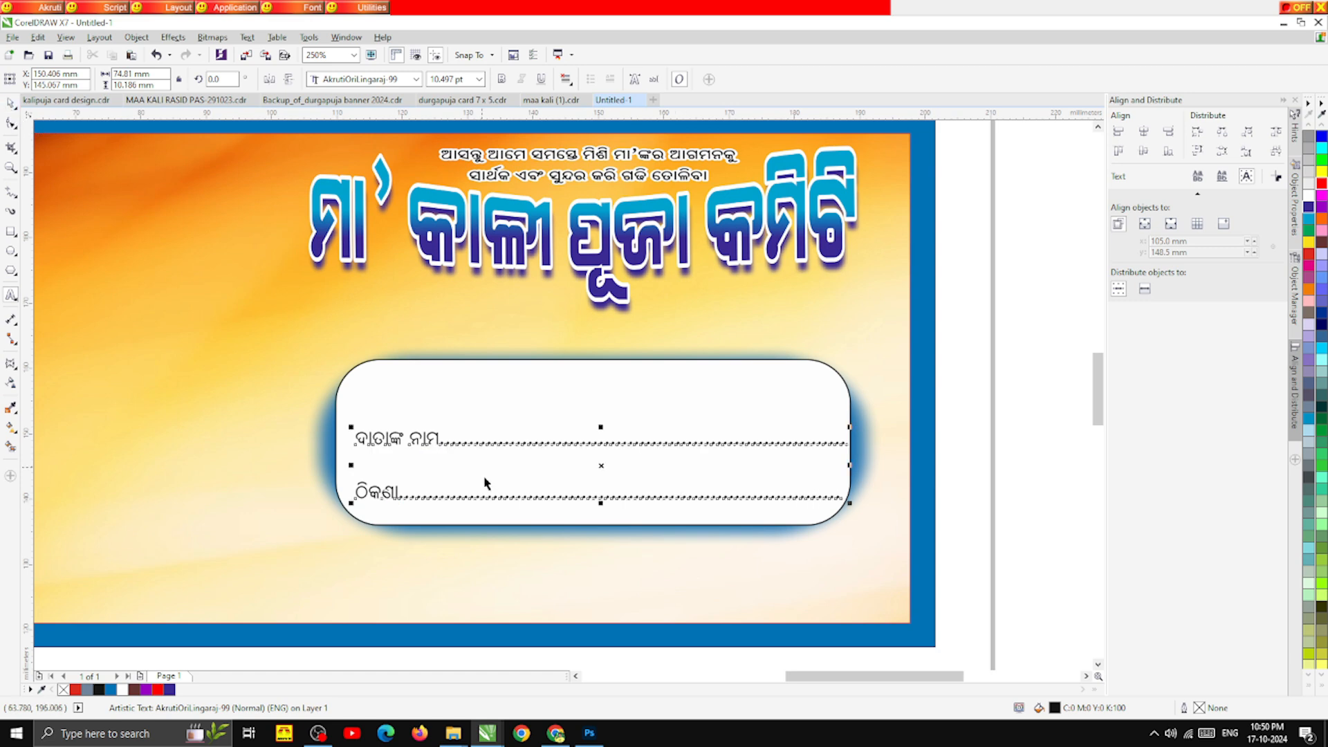
{"action": "scroll", "coordinate": [486, 481], "scroll_direction": "down", "scroll_amount": 1}
{"action": "left_click", "coordinate": [757, 495]}
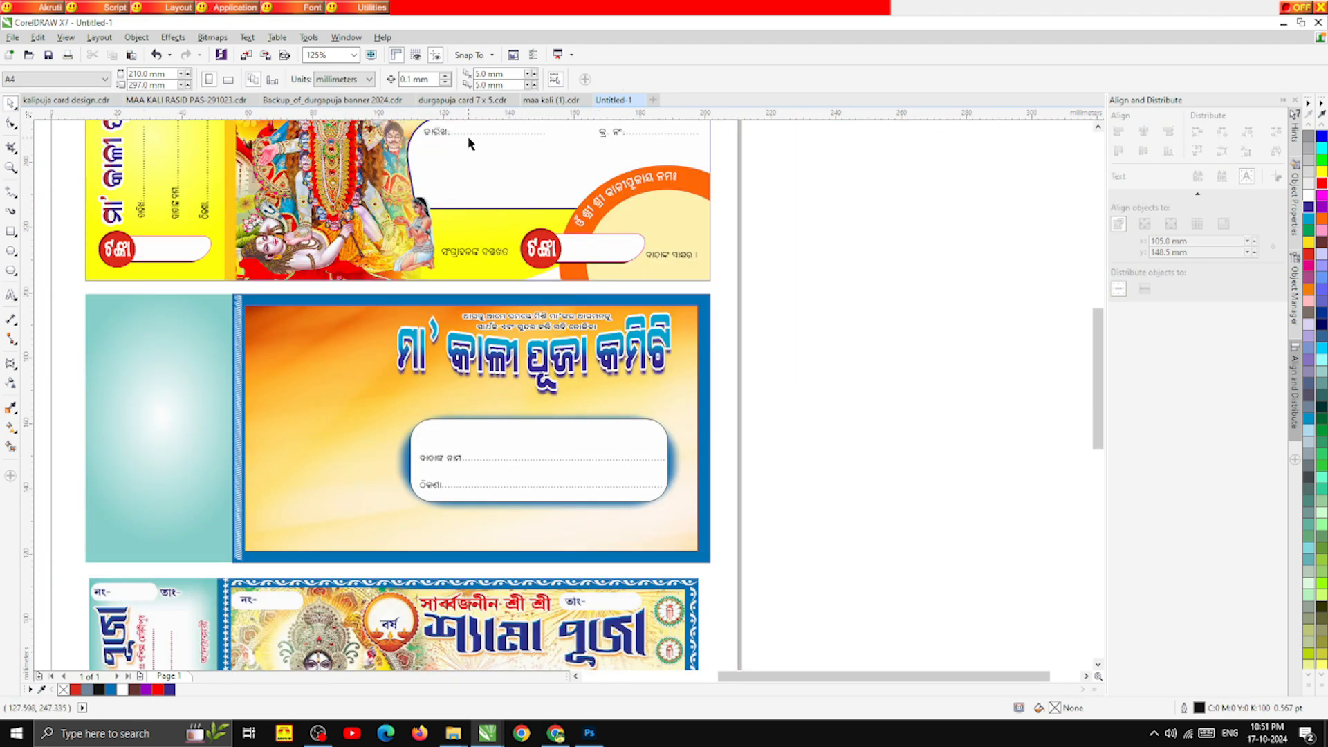
Step: Move the yellow card's date and "କ୍ର. ନଂ" line above the donor name and remove spaces between the two fields until it fits the box
{"action": "left_click_drag", "start_coordinate": [469, 143], "coordinate": [464, 437]}
{"action": "scroll", "coordinate": [526, 454], "scroll_direction": "up", "scroll_amount": 1}
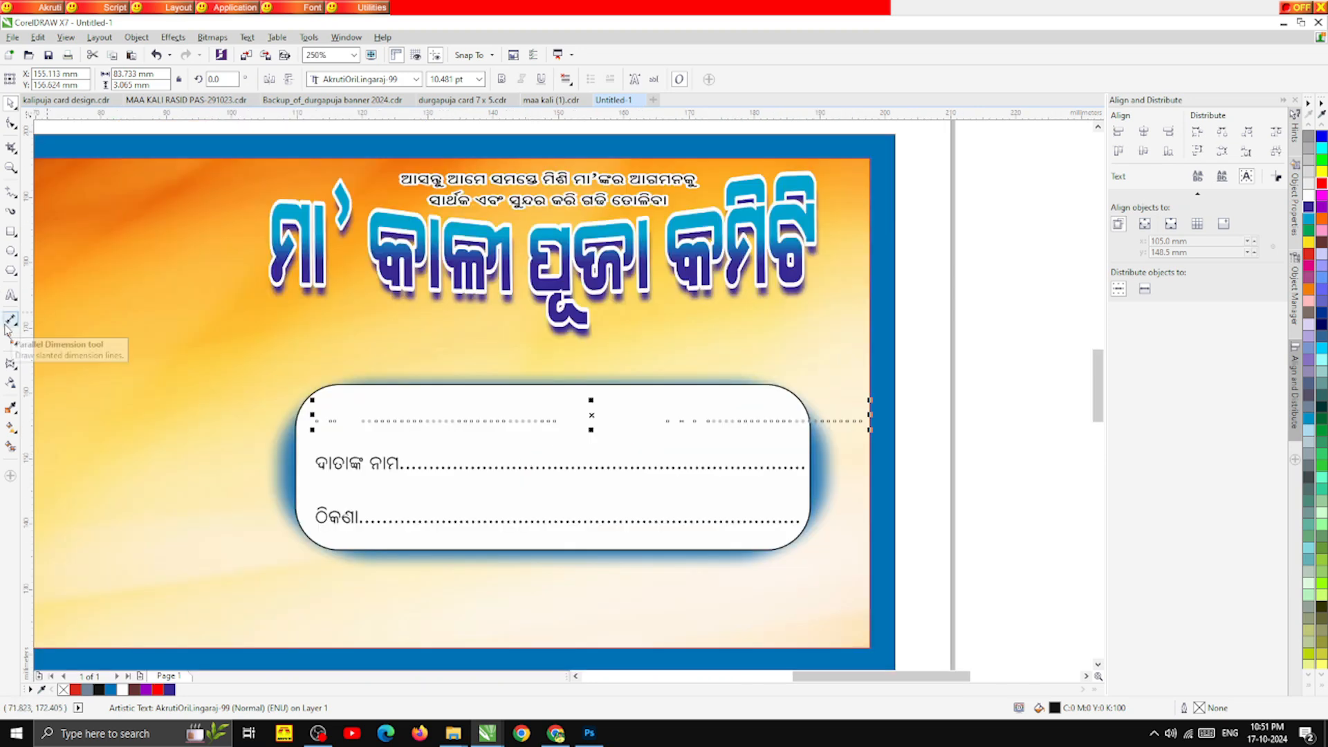
{"action": "left_click", "coordinate": [11, 295]}
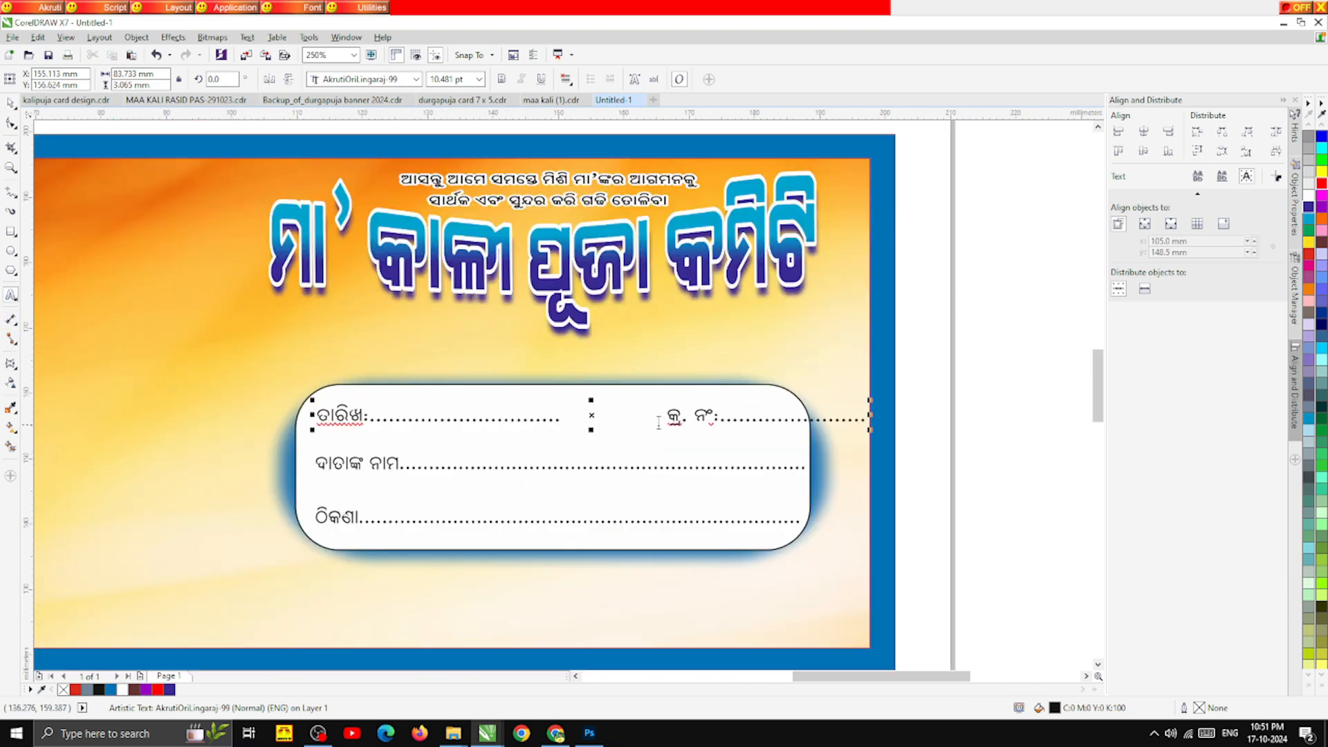
{"action": "key", "text": "BackSpace"}
{"action": "key", "text": "BackSpace"}
{"action": "key", "text": "BackSpace"}
{"action": "key", "text": "BackSpace"}
{"action": "key", "text": "BackSpace"}
{"action": "key", "text": "BackSpace"}
{"action": "key", "text": "BackSpace"}
{"action": "key", "text": "BackSpace"}
{"action": "key", "text": "BackSpace"}
{"action": "key", "text": "BackSpace"}
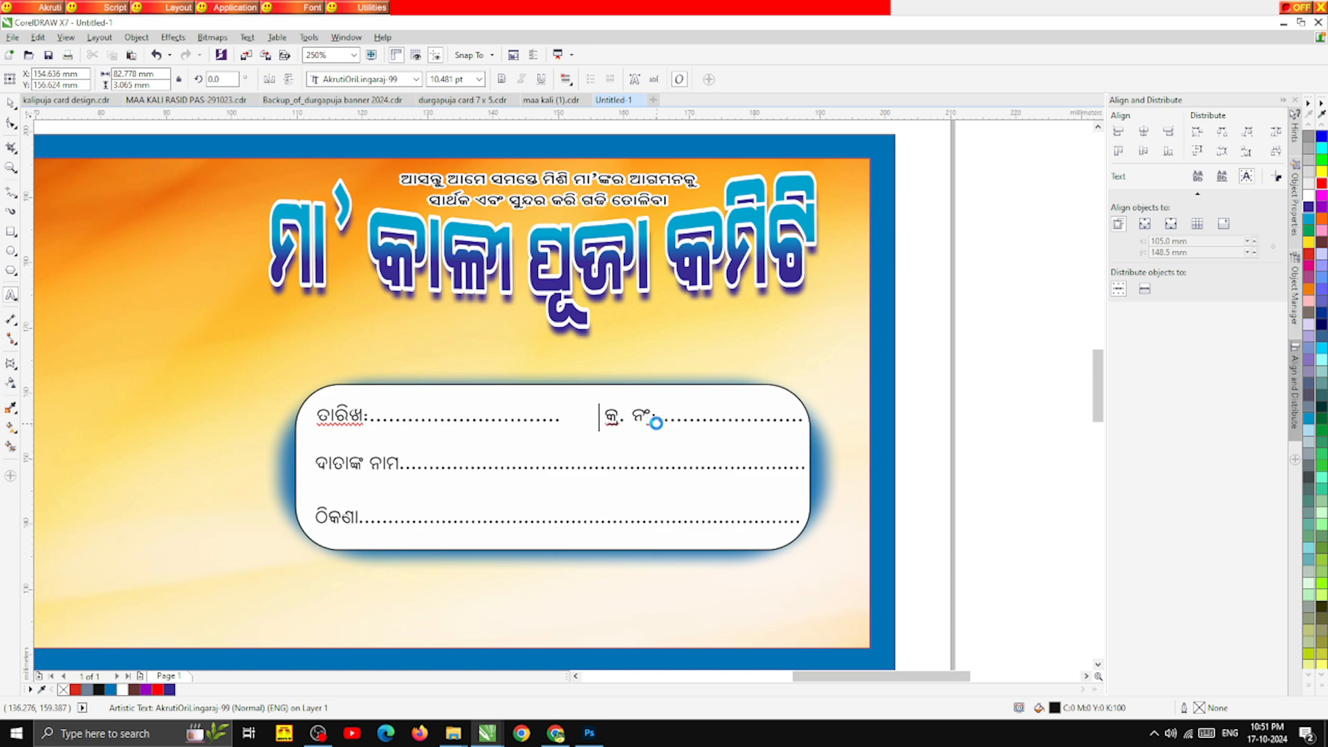
{"action": "key", "text": "ctrl+space"}
{"action": "scroll", "coordinate": [560, 415], "scroll_direction": "down", "scroll_amount": 2}
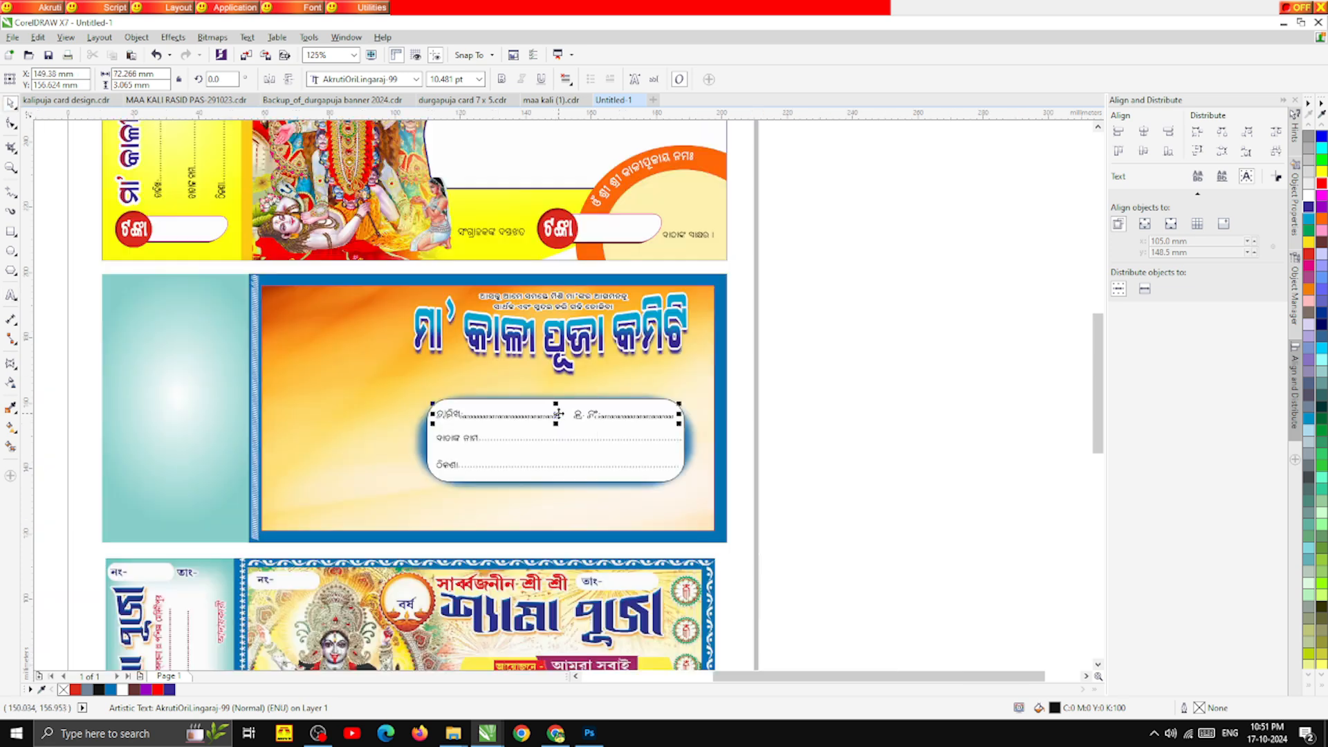
{"action": "left_click", "coordinate": [882, 499]}
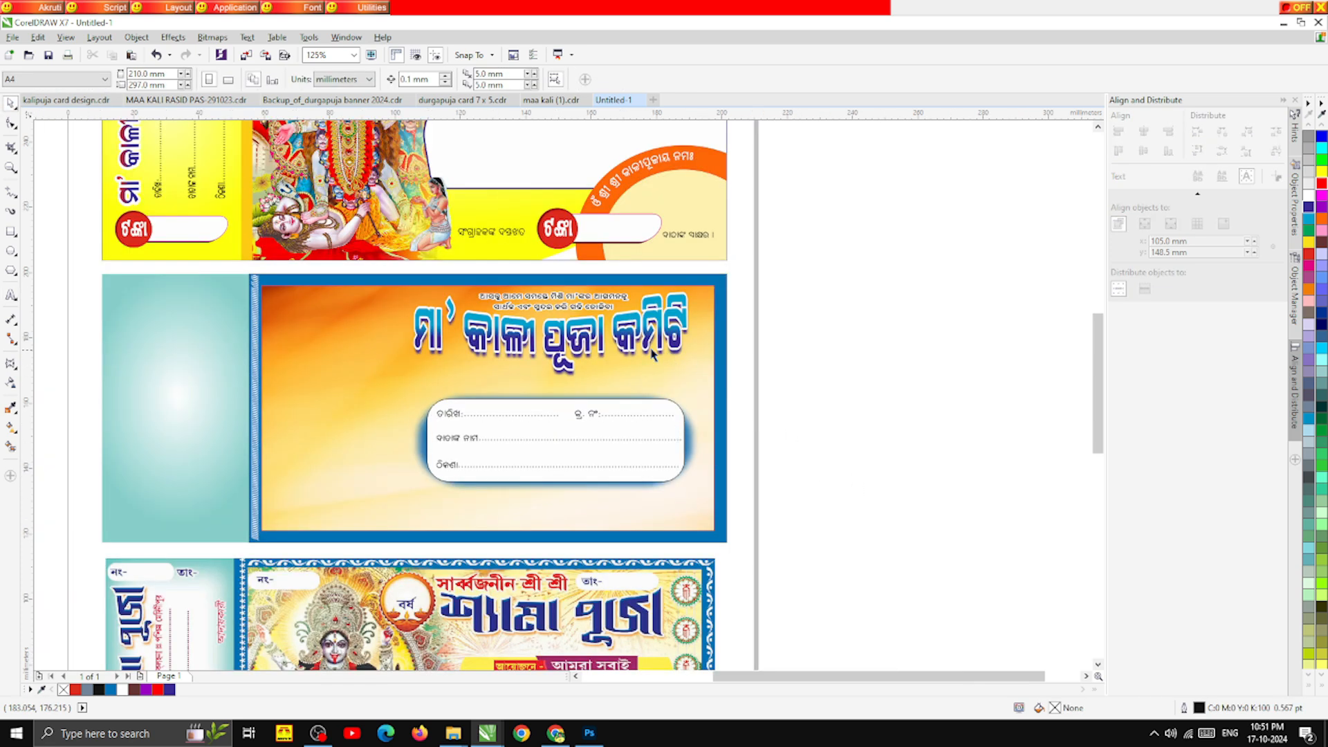
Step: Place a copy of the yellow card's white place-name line between the new card's title and box, and fill it black
{"action": "scroll", "coordinate": [575, 367], "scroll_direction": "down", "scroll_amount": 2}
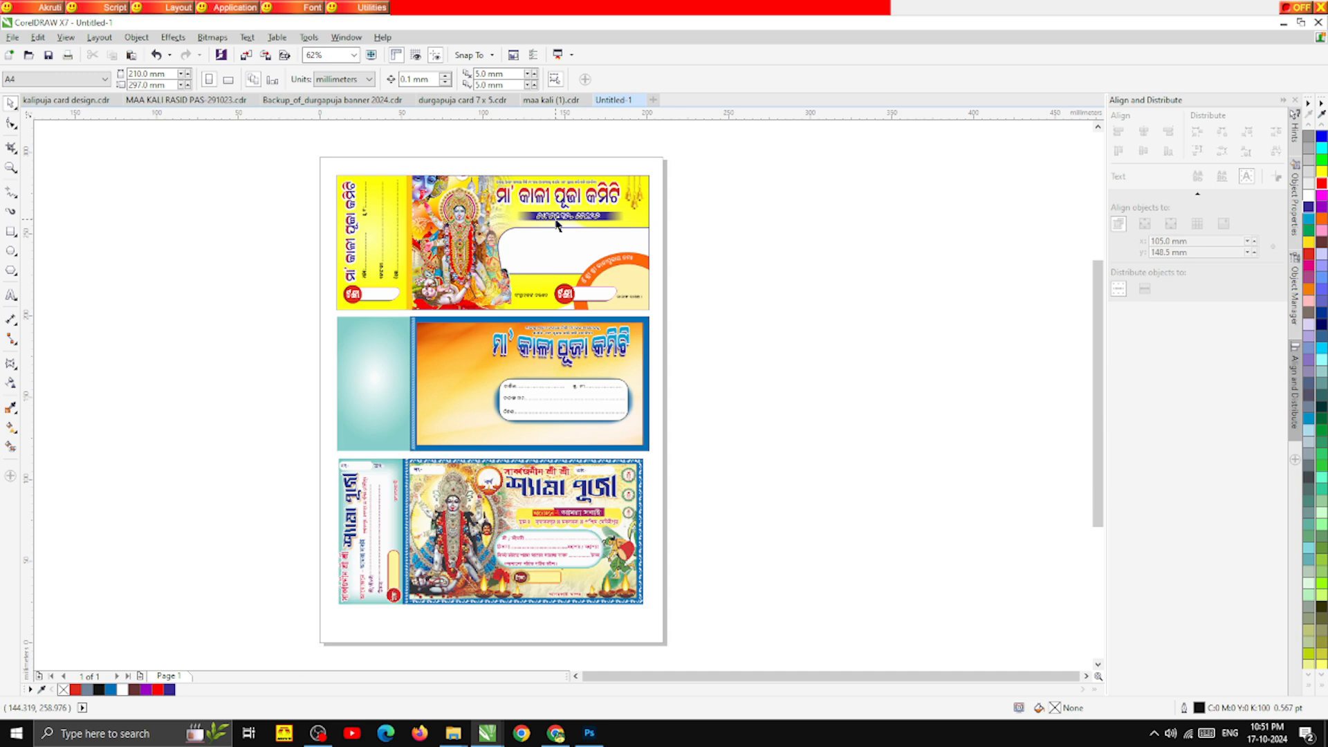
{"action": "left_click", "coordinate": [557, 225]}
{"action": "scroll", "coordinate": [557, 225], "scroll_direction": "up", "scroll_amount": 4}
{"action": "scroll", "coordinate": [552, 224], "scroll_direction": "down", "scroll_amount": 2}
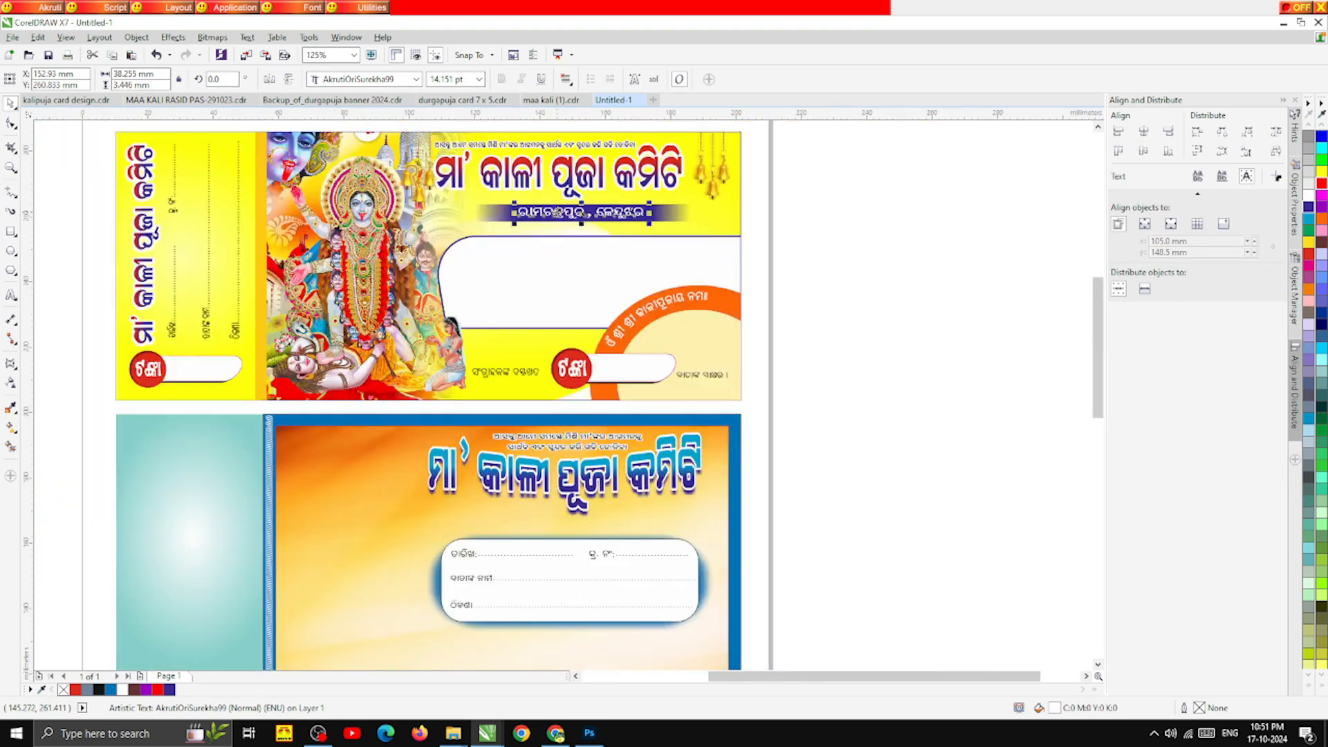
{"action": "left_click_drag", "start_coordinate": [553, 220], "coordinate": [555, 524]}
{"action": "scroll", "coordinate": [548, 522], "scroll_direction": "up", "scroll_amount": 2}
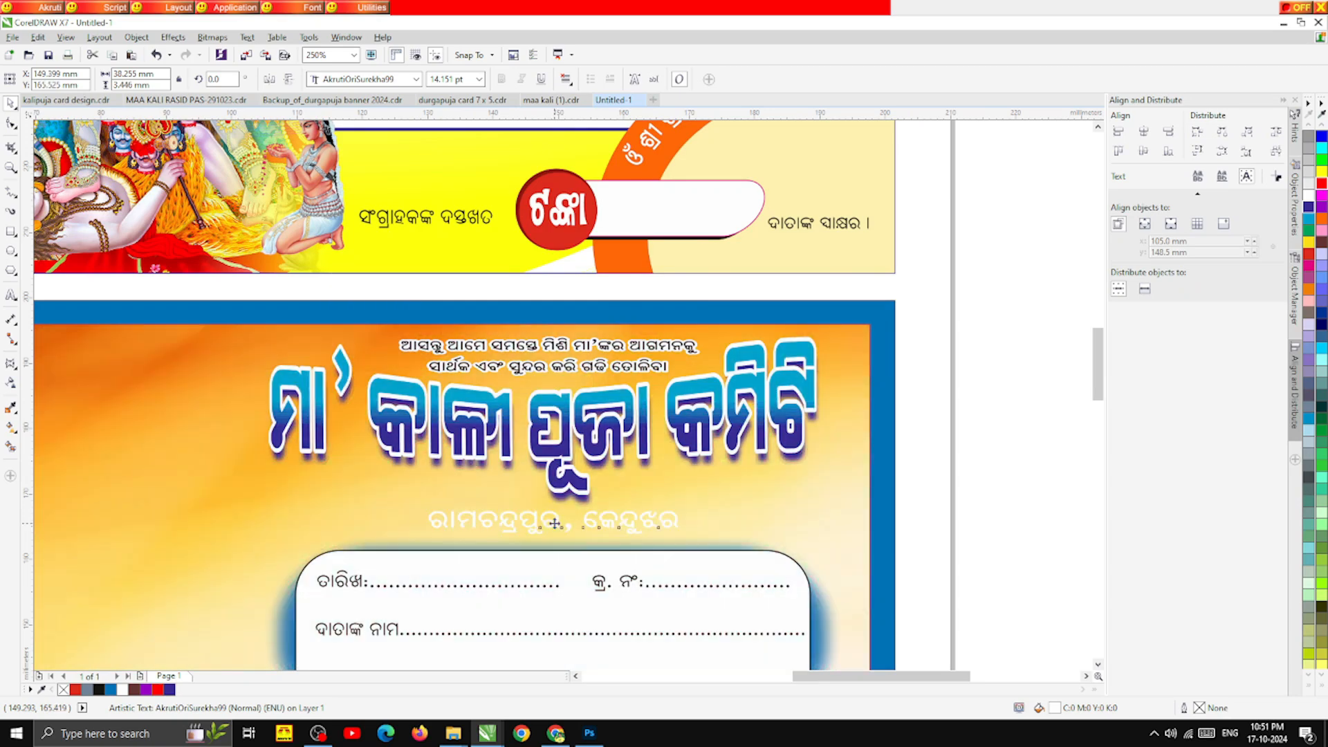
{"action": "left_click", "coordinate": [1309, 208]}
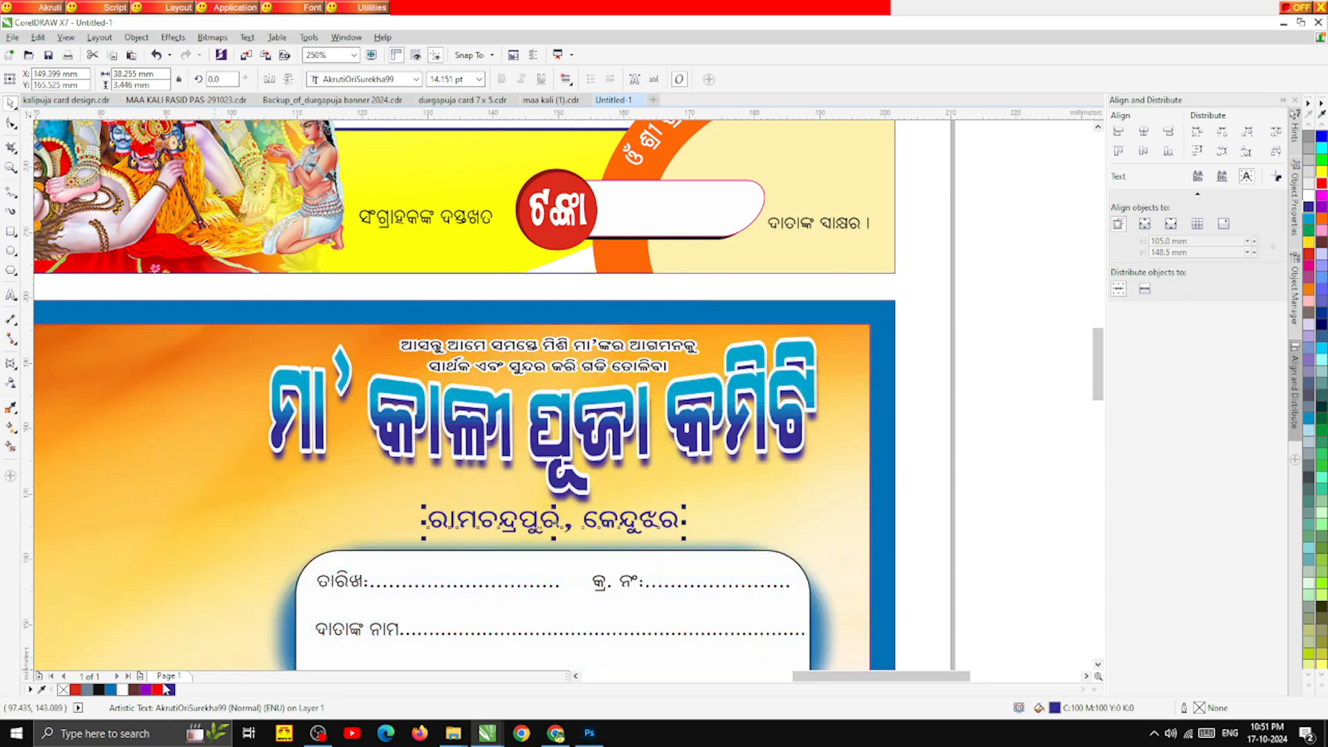
{"action": "left_click", "coordinate": [99, 690]}
Step: Set the place-name line in AkrutiOriBalabadra-99, narrow it to about 42.8 mm and heighten it to 17.115 pt
{"action": "scroll", "coordinate": [557, 513], "scroll_direction": "up", "scroll_amount": 4}
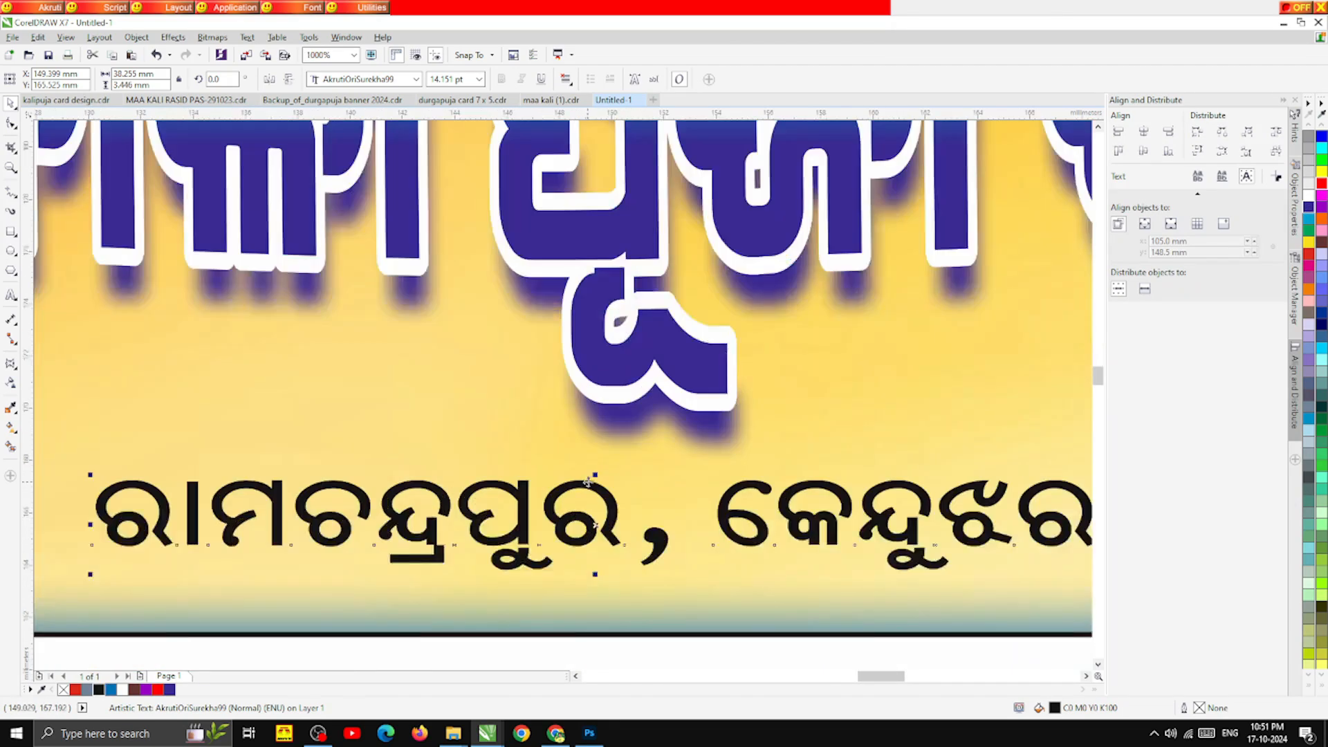
{"action": "left_click", "coordinate": [416, 79]}
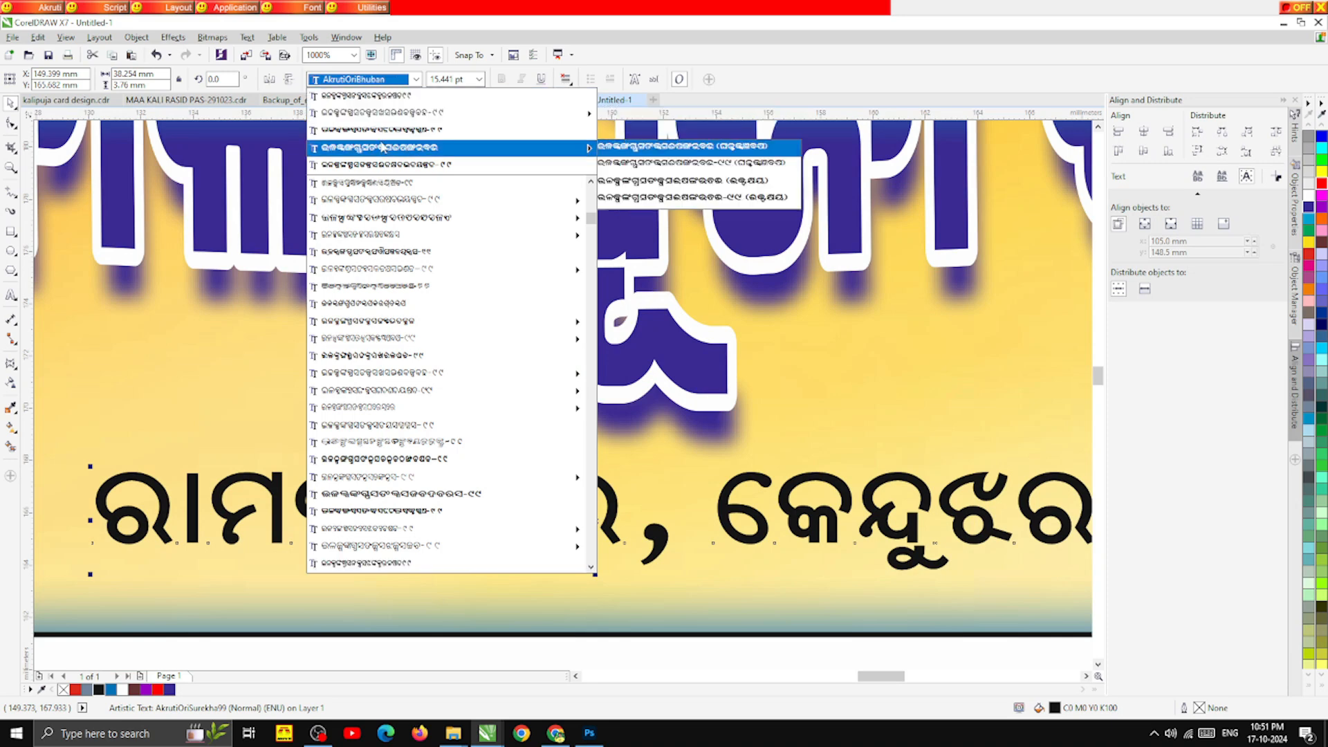
{"action": "mouse_move", "coordinate": [398, 220]}
{"action": "left_click", "coordinate": [377, 166]}
{"action": "scroll", "coordinate": [431, 340], "scroll_direction": "down", "scroll_amount": 2}
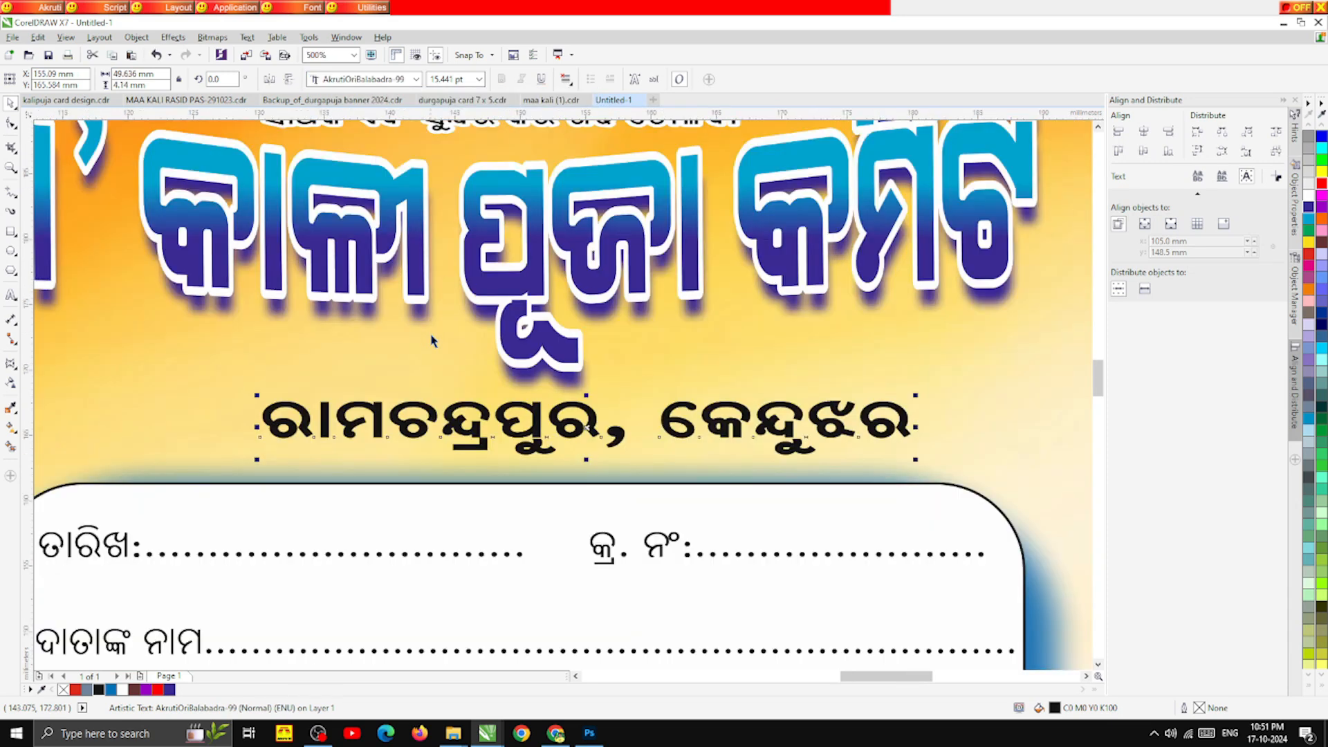
{"action": "left_click_drag", "start_coordinate": [917, 429], "coordinate": [842, 429]}
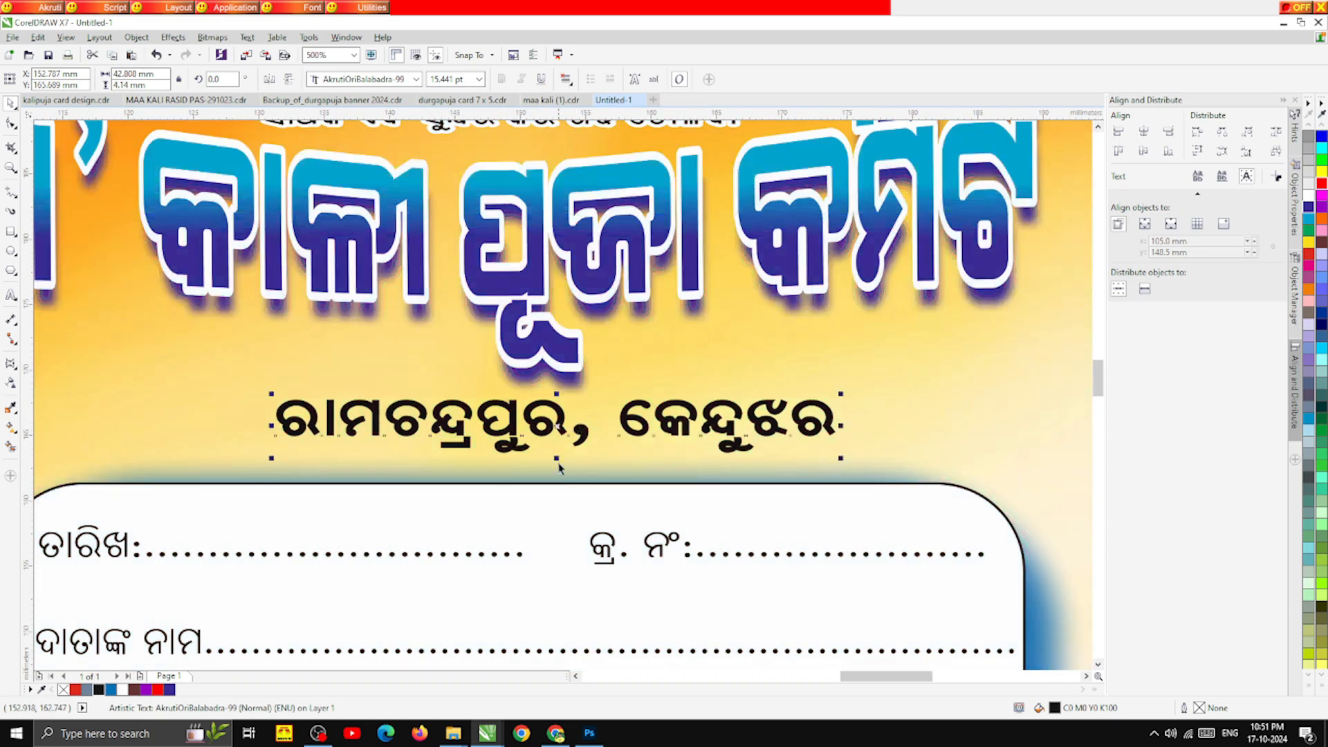
{"action": "left_click_drag", "start_coordinate": [559, 468], "coordinate": [560, 473]}
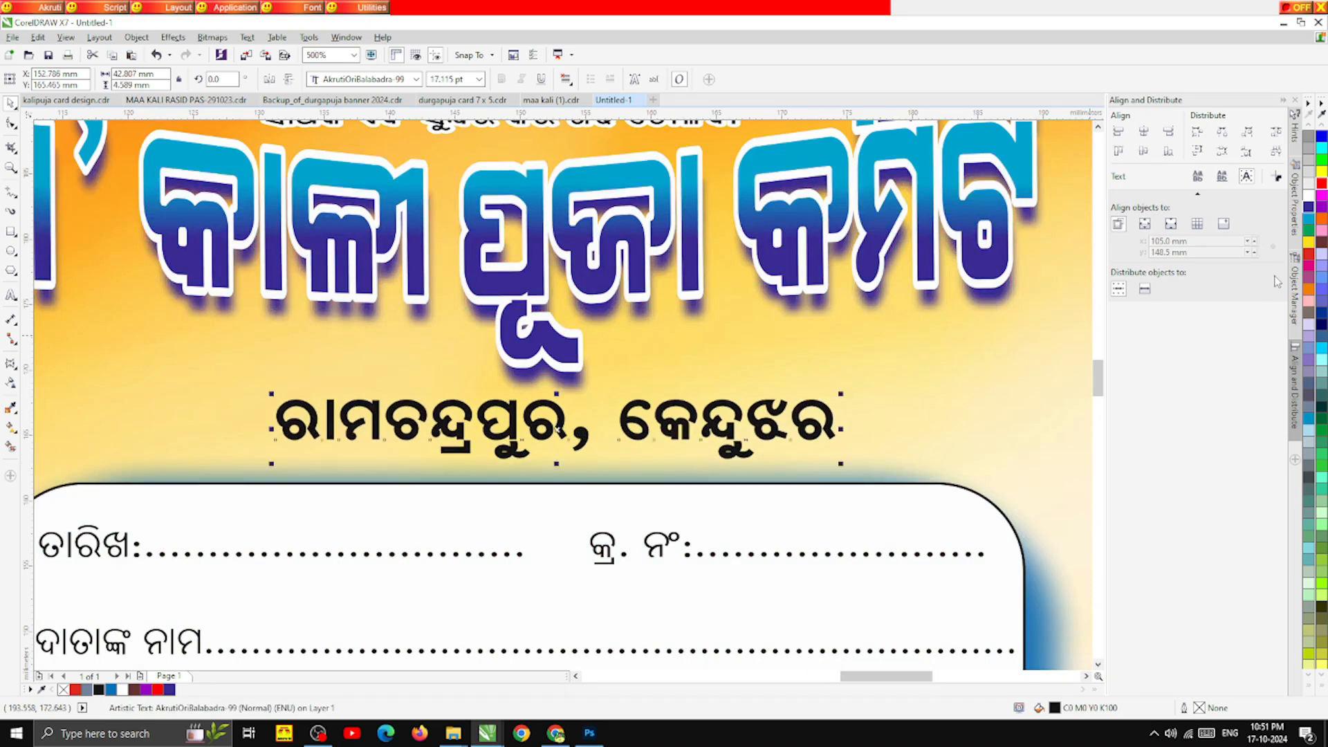
Step: Give the place-name line a white 2.0 pt outline with rounded corners
{"action": "right_click", "coordinate": [1306, 205]}
{"action": "key", "text": "F12"}
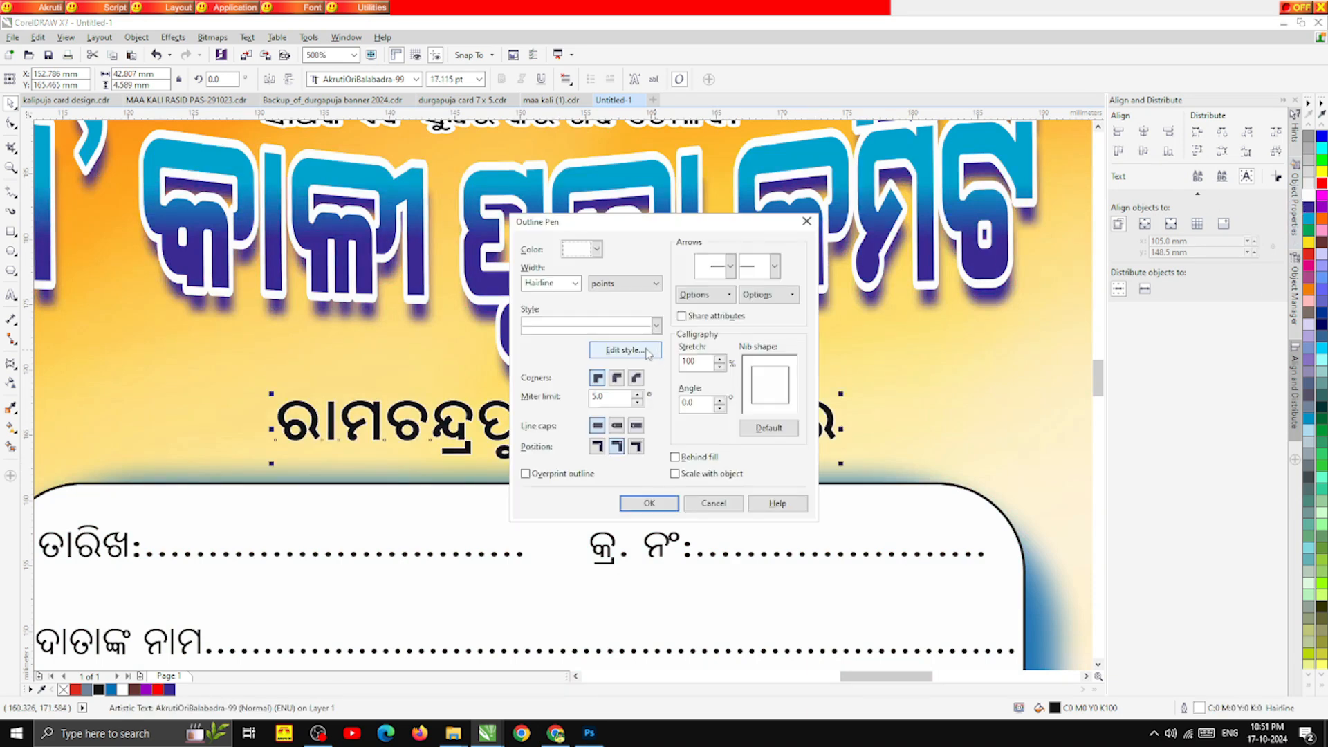
{"action": "left_click", "coordinate": [575, 284]}
{"action": "left_click", "coordinate": [565, 374]}
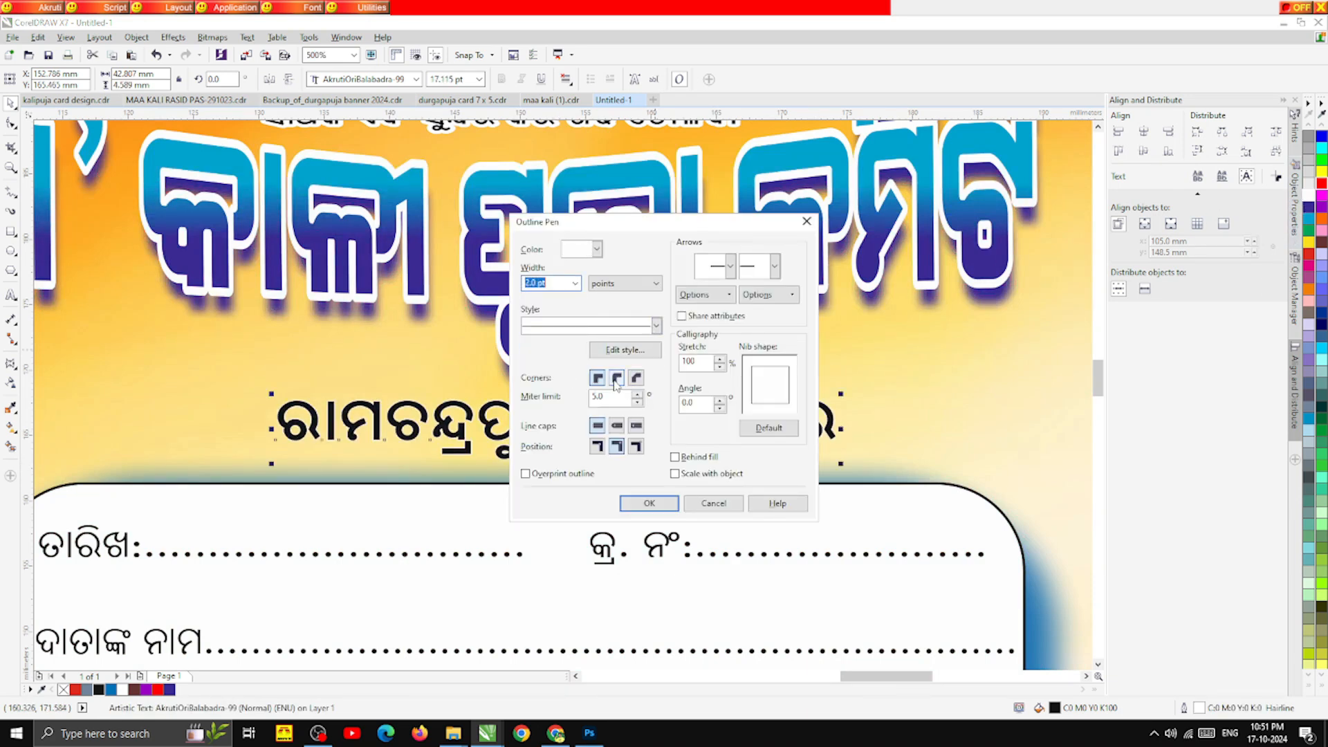
{"action": "left_click", "coordinate": [616, 379]}
{"action": "left_click", "coordinate": [649, 503]}
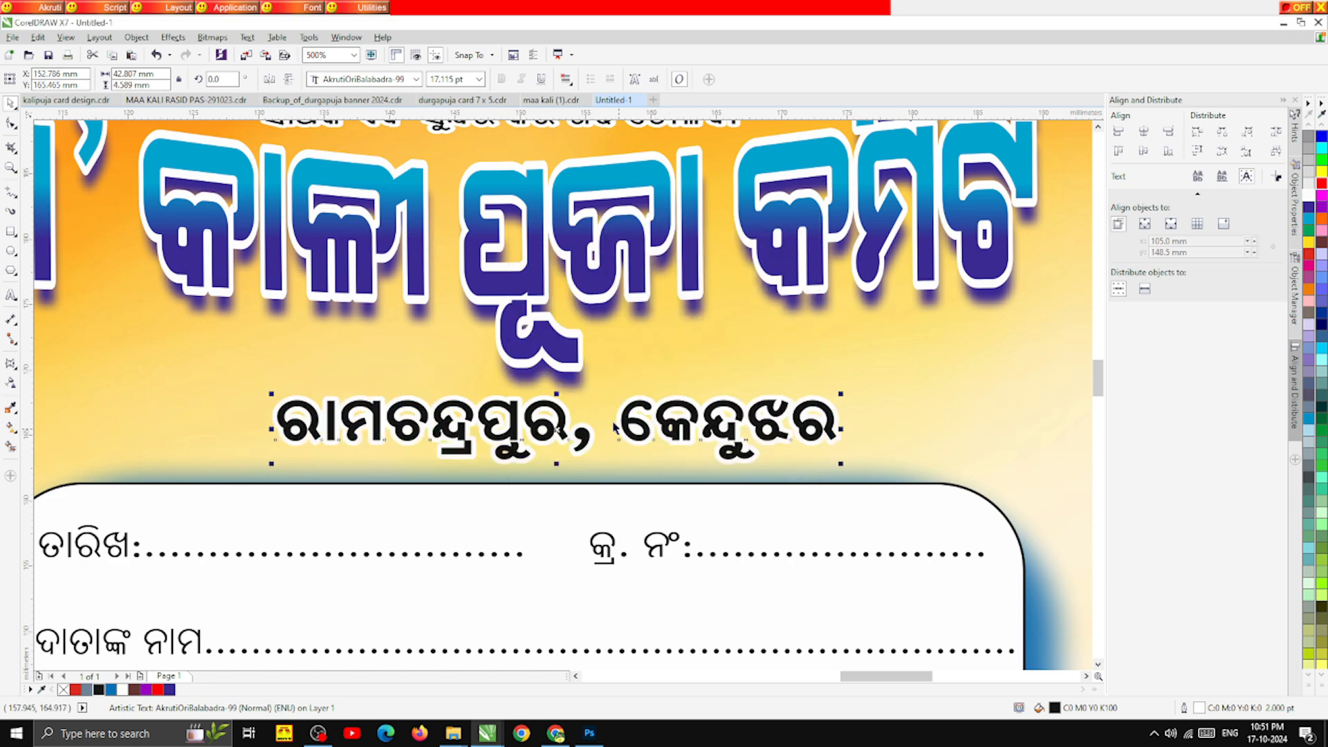
{"action": "scroll", "coordinate": [615, 427], "scroll_direction": "down", "scroll_amount": 3}
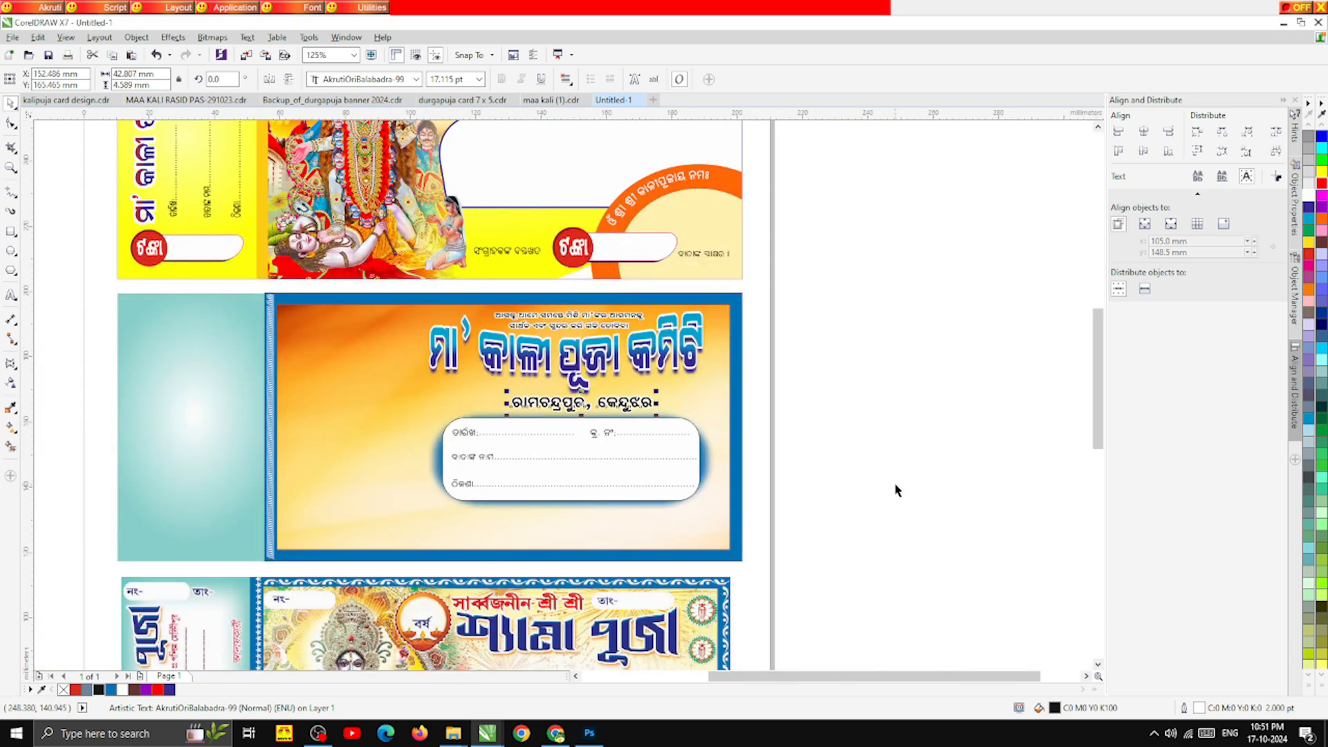
{"action": "left_click", "coordinate": [897, 490]}
Step: Move the yellow card's "ସଂଗ୍ରାହକଙ୍କ ଦସ୍ତଖତ" signature label below the new card's white box
{"action": "scroll", "coordinate": [712, 415], "scroll_direction": "down", "scroll_amount": 2}
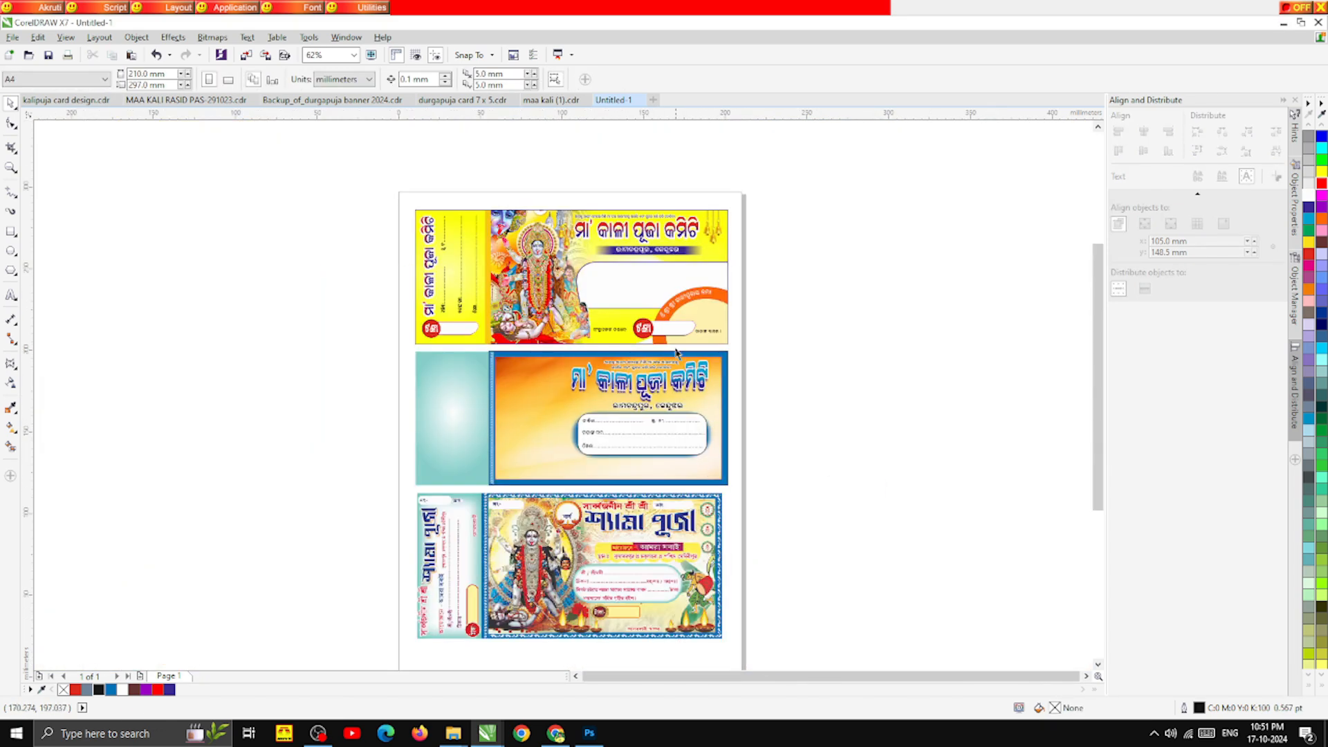
{"action": "scroll", "coordinate": [677, 353], "scroll_direction": "up", "scroll_amount": 2}
{"action": "left_click_drag", "start_coordinate": [557, 320], "coordinate": [547, 599]}
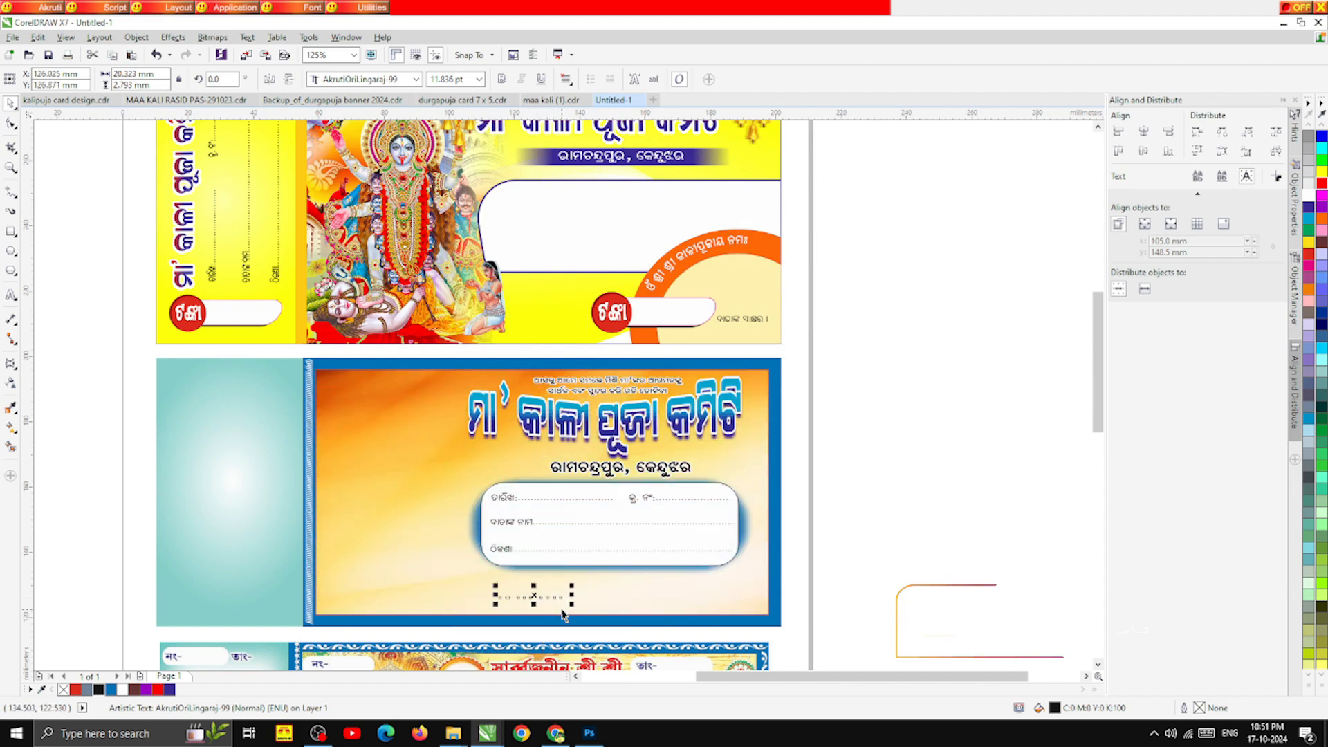
Step: Enlarge the "ସଂଗ୍ରାହକଙ୍କ ଦସ୍ତଖତ" signature label below the white box to about 13.1 pt
{"action": "scroll", "coordinate": [564, 615], "scroll_direction": "up", "scroll_amount": 2}
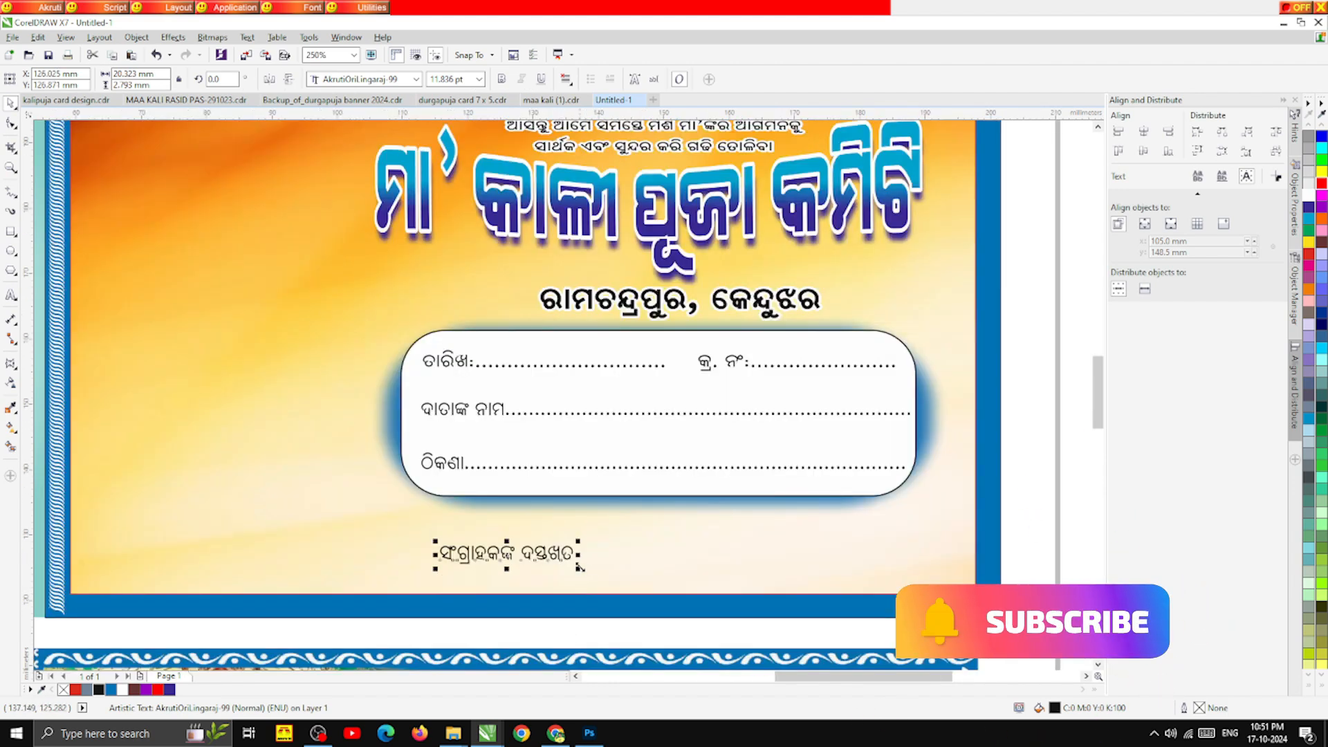
{"action": "left_click_drag", "start_coordinate": [583, 558], "coordinate": [592, 570]}
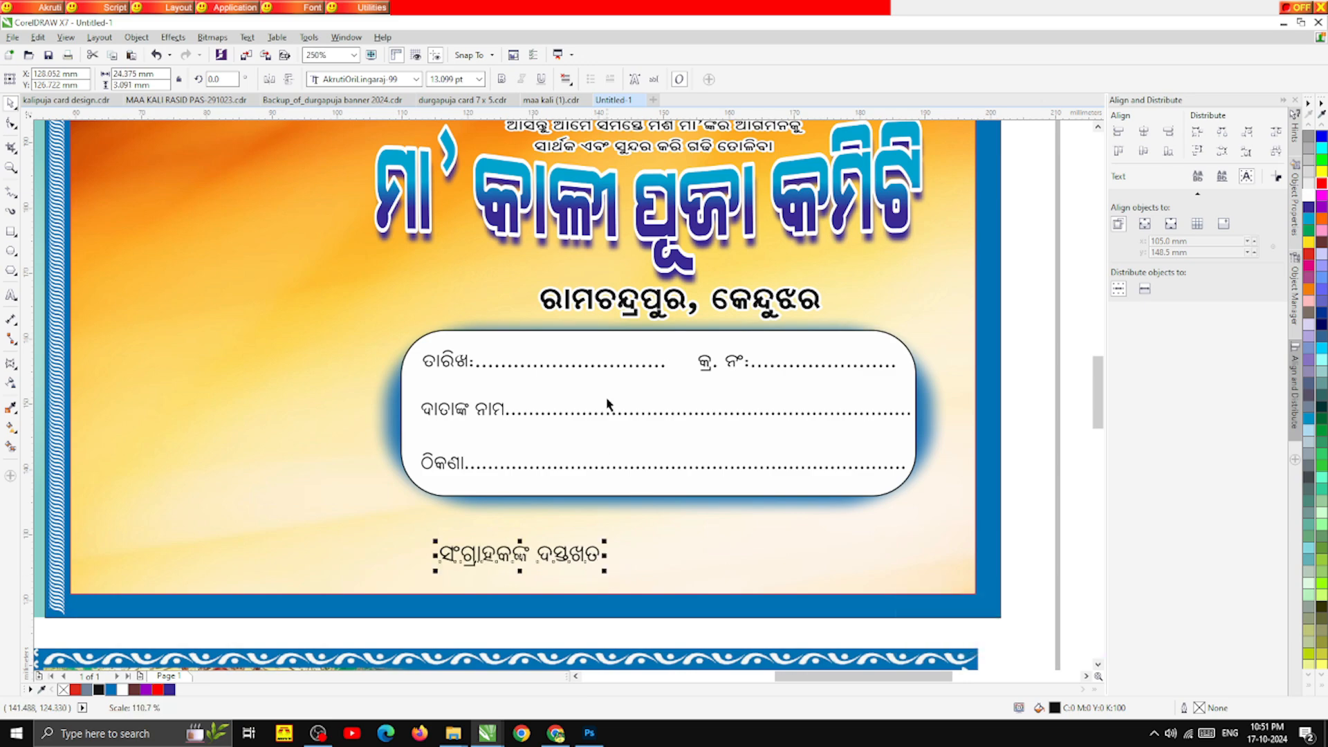
{"action": "key", "text": "shift+F4"}
{"action": "left_click", "coordinate": [820, 489]}
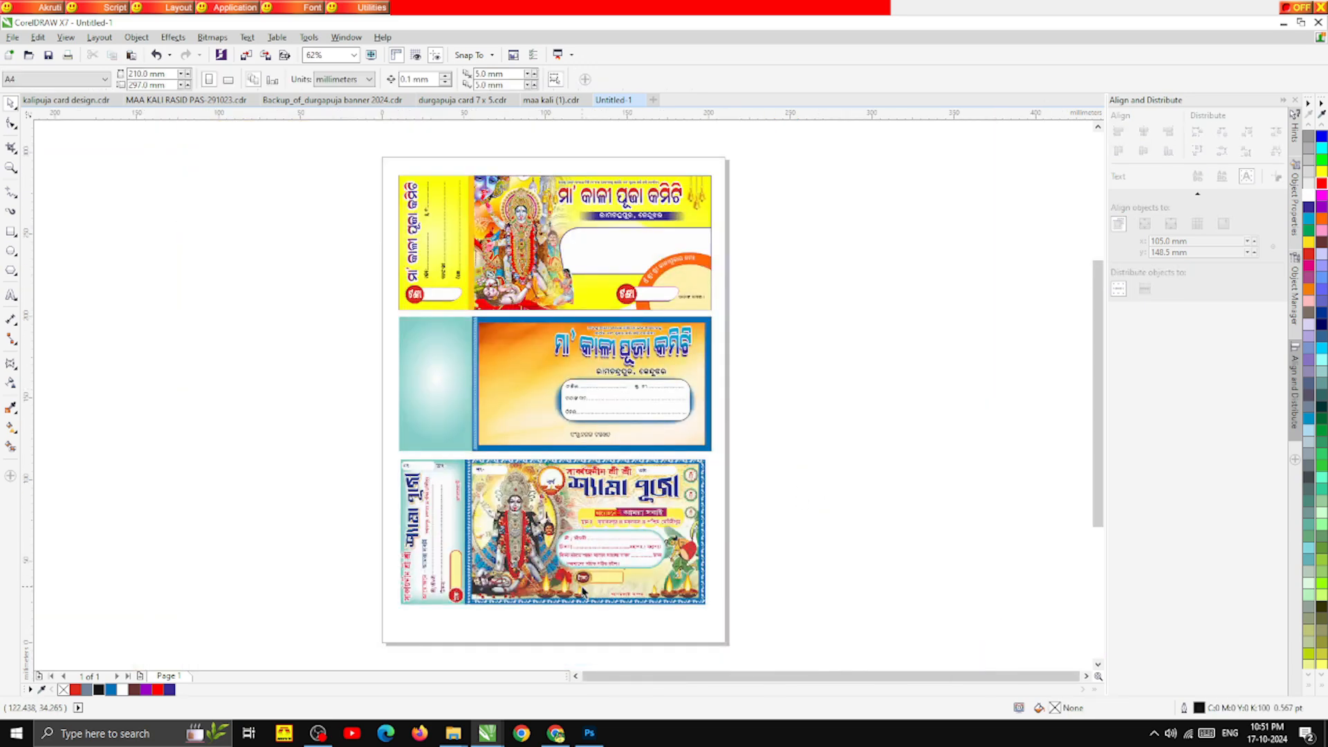
Step: Move the signature label horizontally so it sits beneath the right end of the new card's white box
{"action": "scroll", "coordinate": [583, 591], "scroll_direction": "up", "scroll_amount": 4}
{"action": "scroll", "coordinate": [584, 592], "scroll_direction": "down", "scroll_amount": 3}
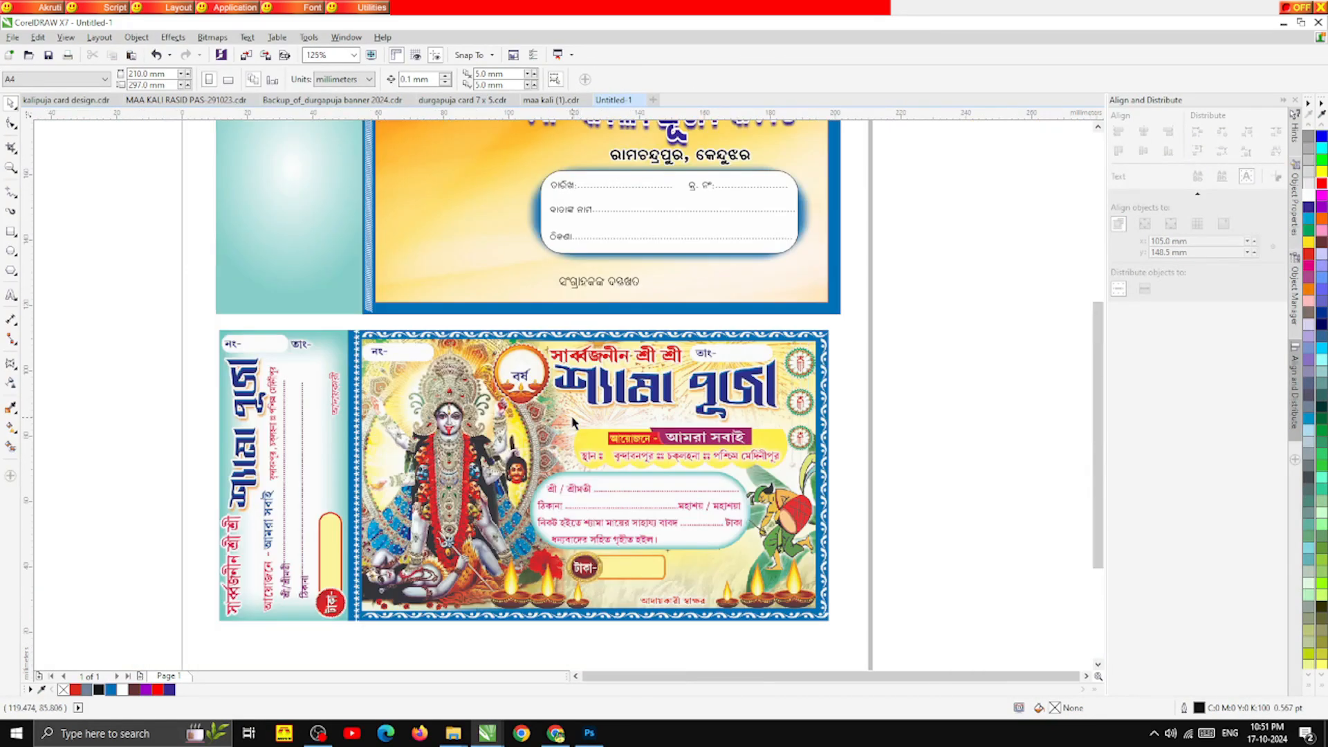
{"action": "scroll", "coordinate": [588, 485], "scroll_direction": "down", "scroll_amount": 3}
{"action": "scroll", "coordinate": [589, 485], "scroll_direction": "up", "scroll_amount": 3}
{"action": "scroll", "coordinate": [582, 416], "scroll_direction": "down", "scroll_amount": 1}
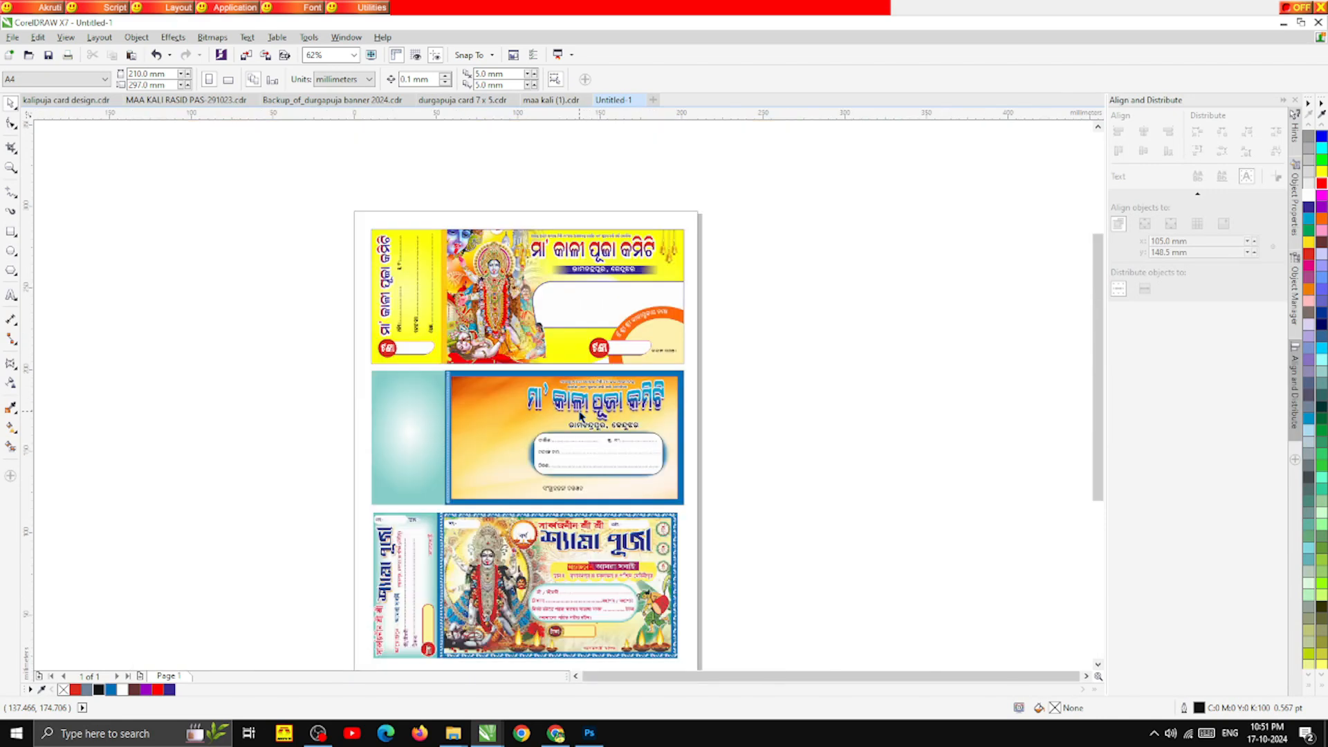
{"action": "scroll", "coordinate": [583, 495], "scroll_direction": "up", "scroll_amount": 1}
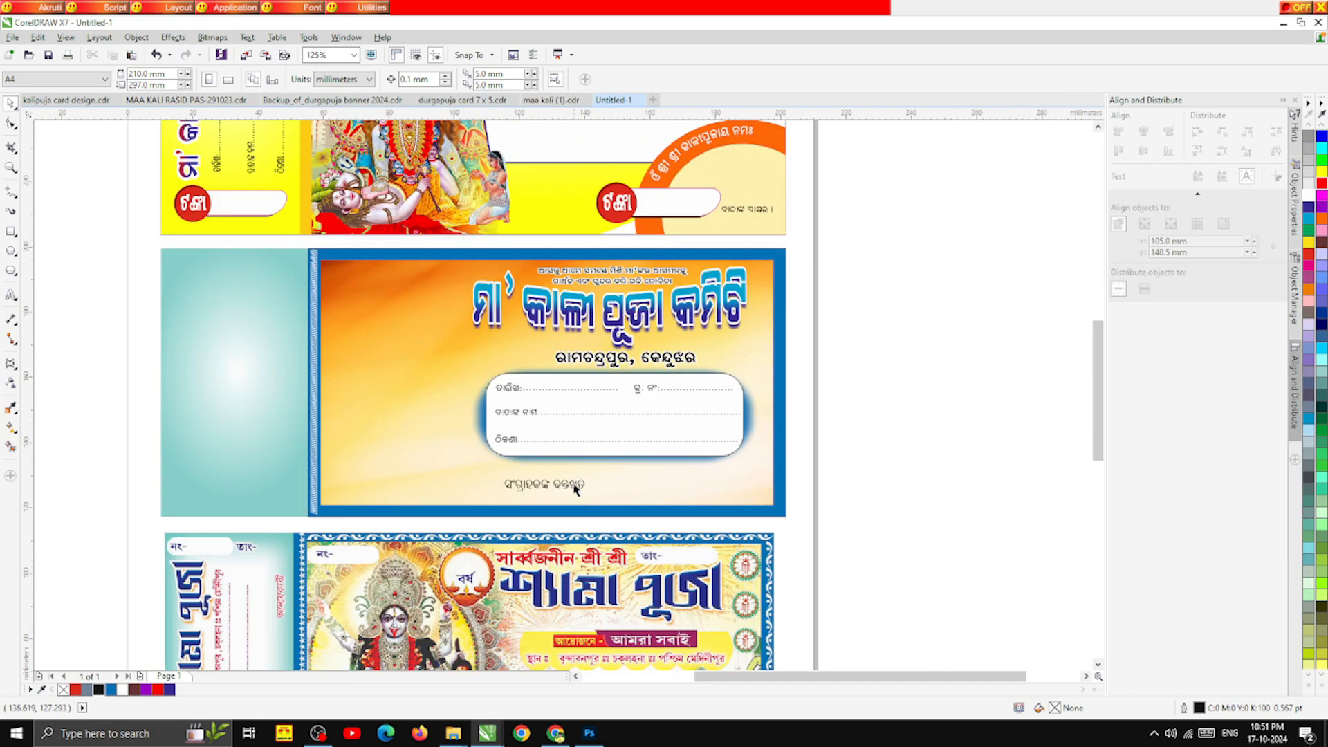
{"action": "left_click_drag", "start_coordinate": [583, 487], "coordinate": [732, 481]}
{"action": "scroll", "coordinate": [558, 496], "scroll_direction": "up", "scroll_amount": 1}
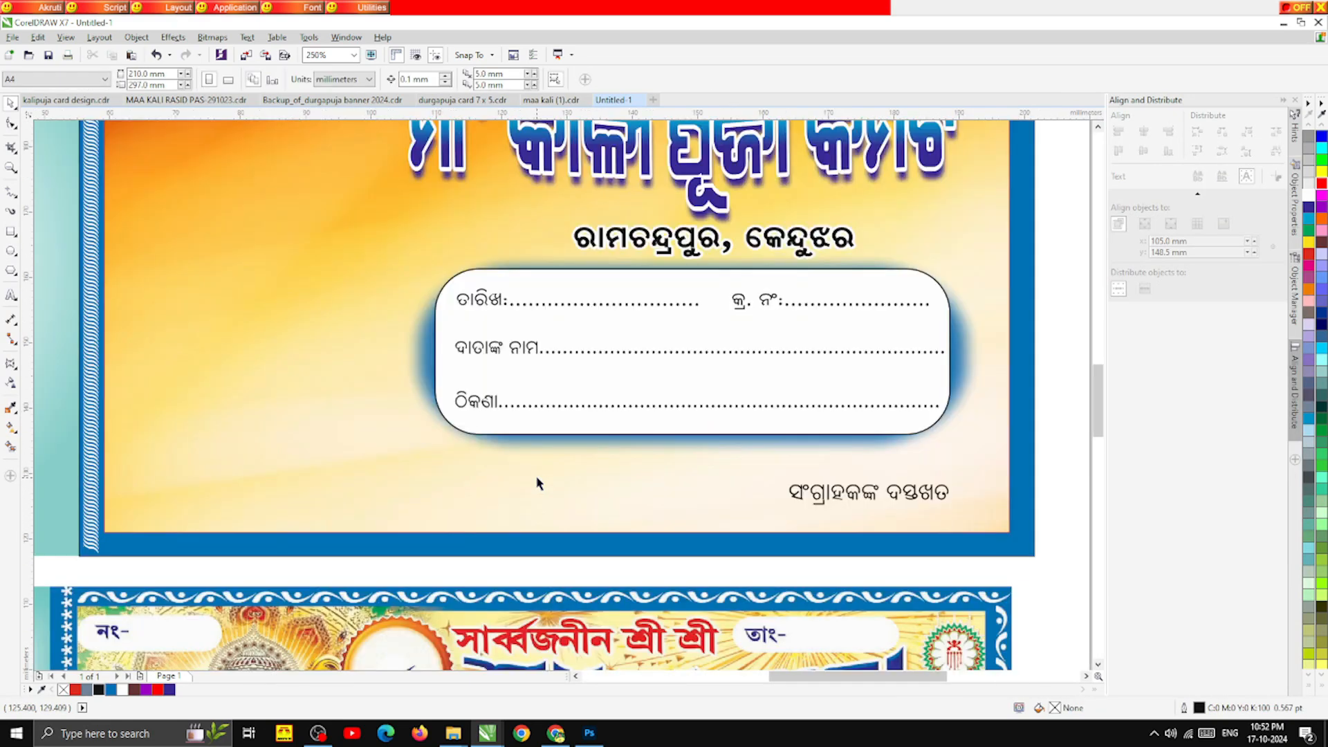
{"action": "left_click", "coordinate": [11, 252]}
{"action": "left_click_drag", "start_coordinate": [463, 462], "coordinate": [689, 519]}
{"action": "key", "text": "ctrl+z"}
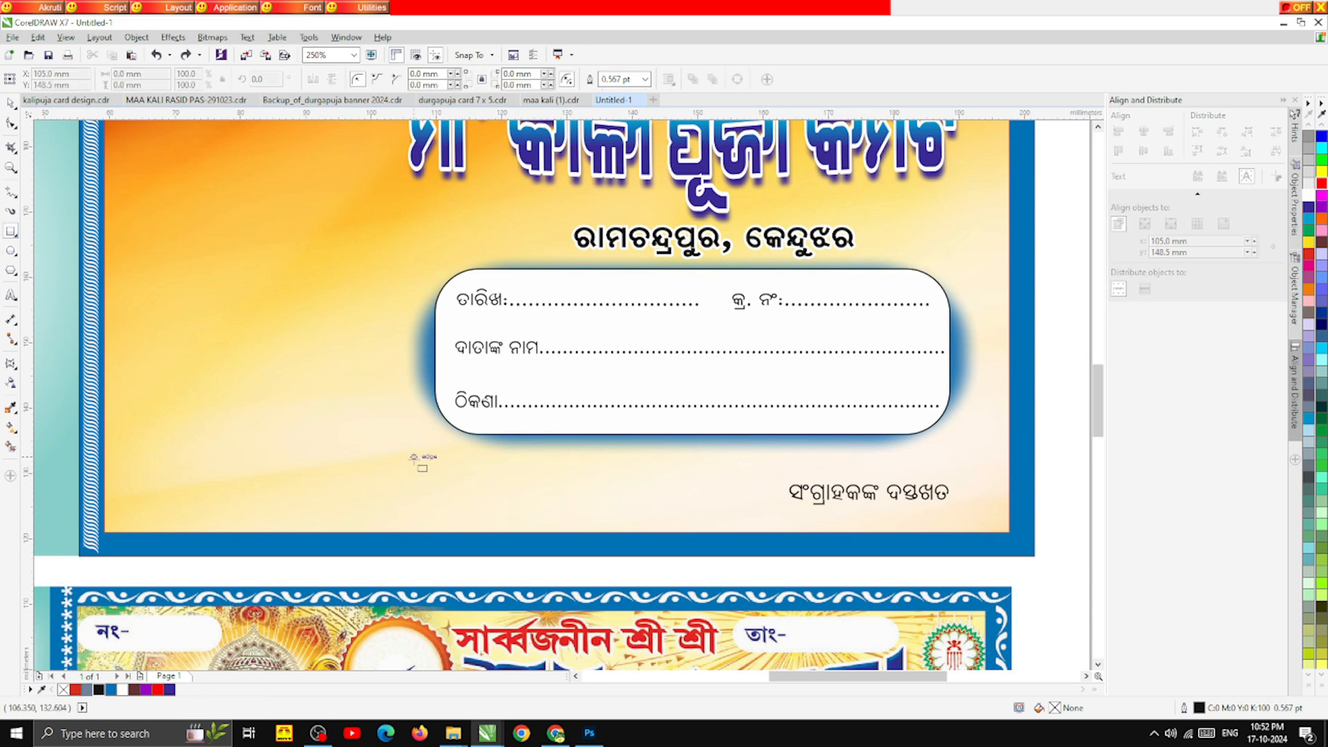
Step: Draw a rectangle about 34.2 by 8.8 mm beneath the white box's left end and fully round its corners into a pill
{"action": "key", "text": "F6"}
{"action": "left_click_drag", "start_coordinate": [447, 467], "coordinate": [671, 524]}
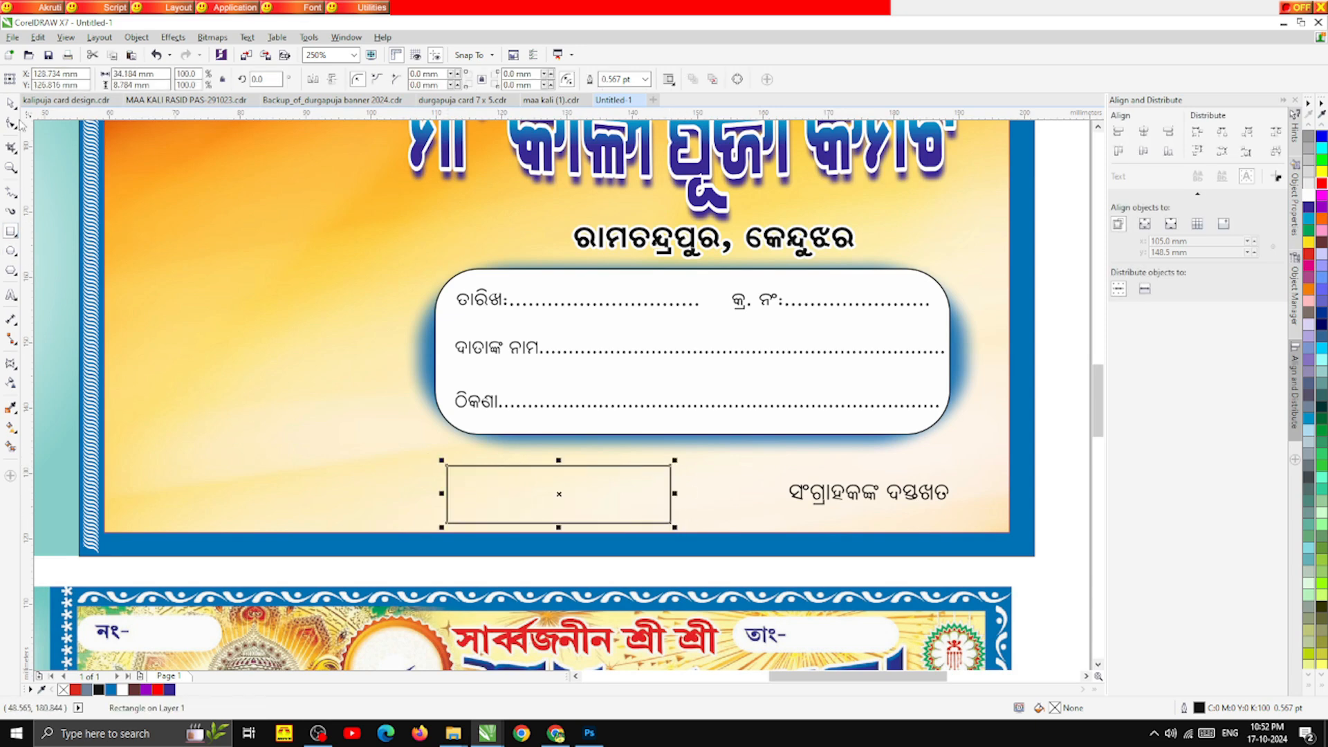
{"action": "left_click_drag", "start_coordinate": [471, 465], "coordinate": [596, 473]}
{"action": "scroll", "coordinate": [581, 484], "scroll_direction": "up", "scroll_amount": 2}
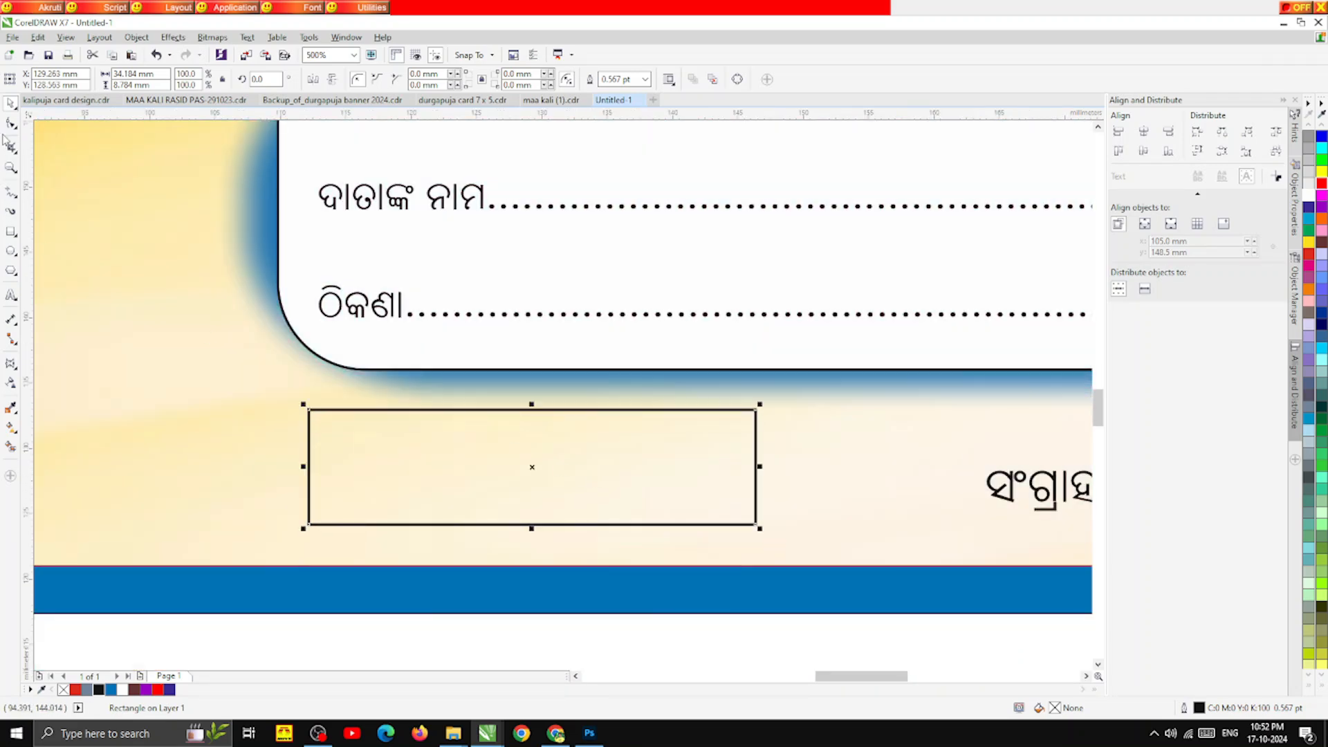
{"action": "left_click", "coordinate": [11, 123]}
{"action": "left_click_drag", "start_coordinate": [749, 416], "coordinate": [370, 339]}
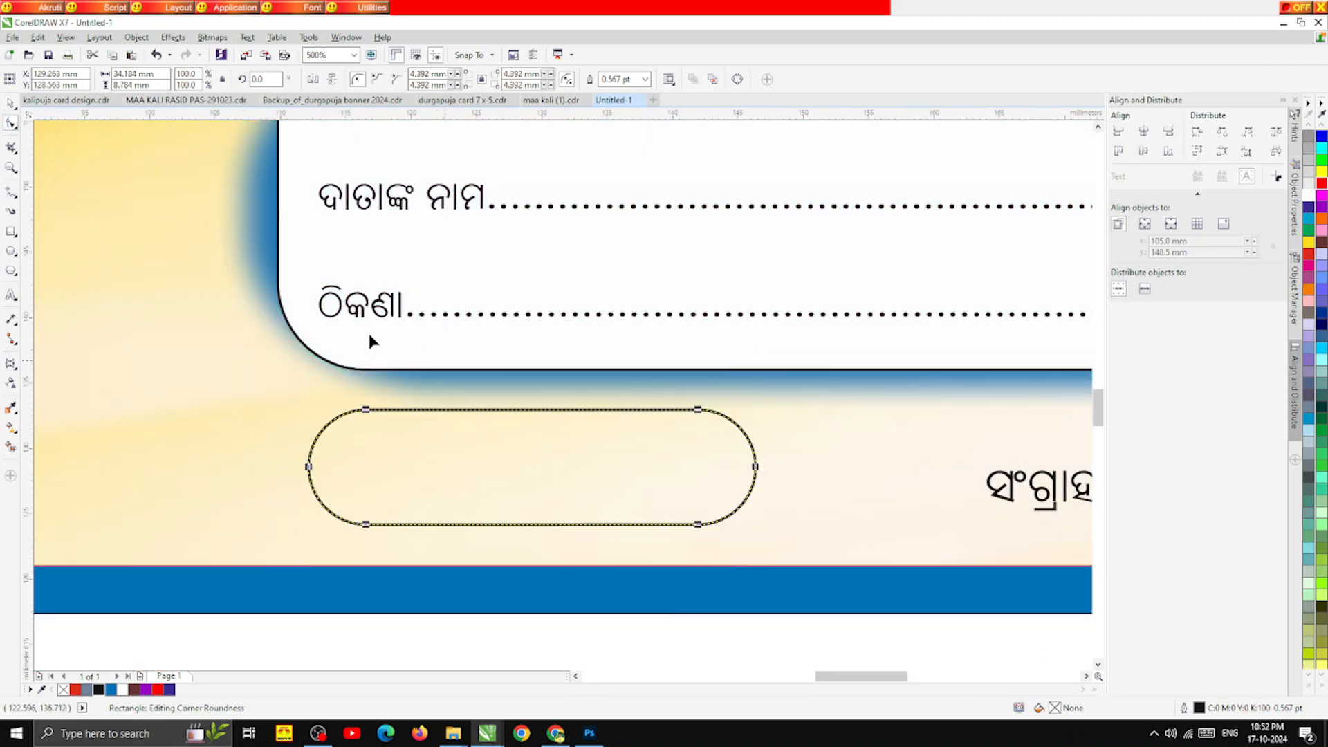
{"action": "left_click", "coordinate": [11, 103]}
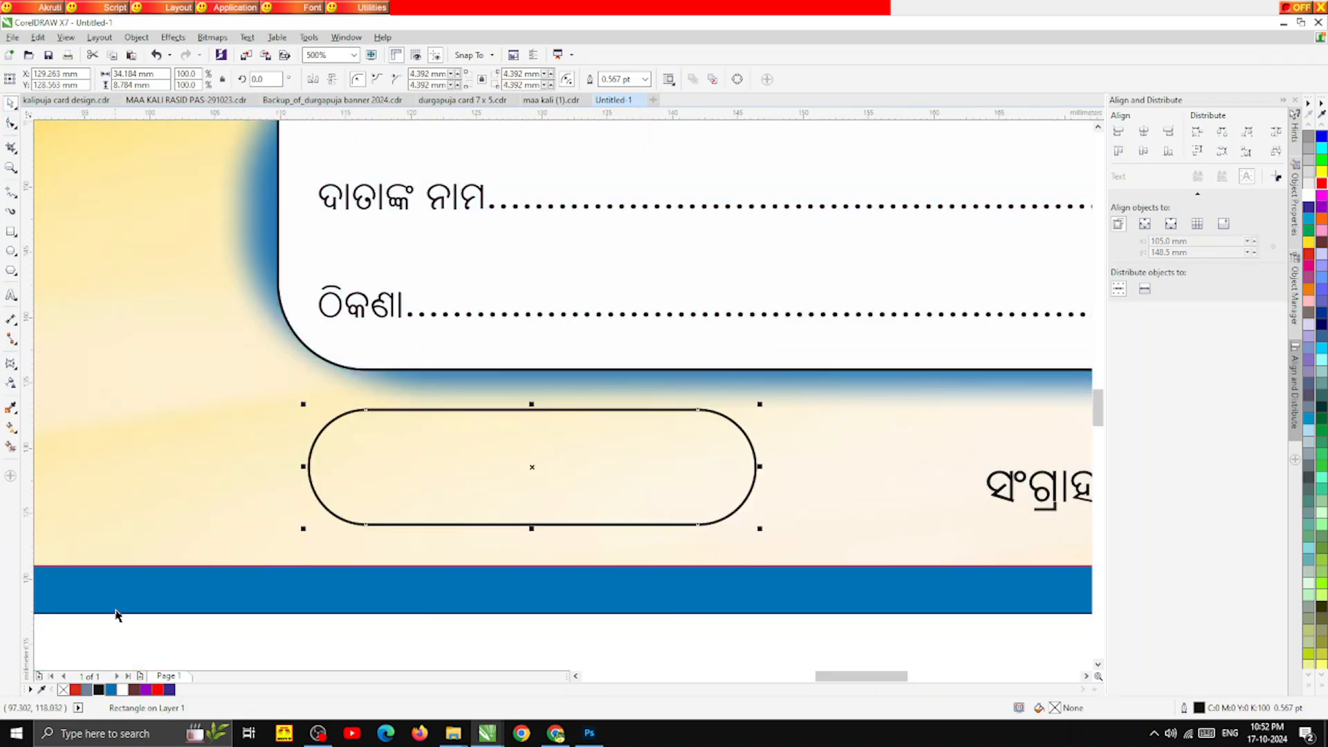
Step: Fill the pill shape yellow and set its outline to 1.5 pt, behind the fill and scaling with the object
{"action": "left_click", "coordinate": [1321, 176]}
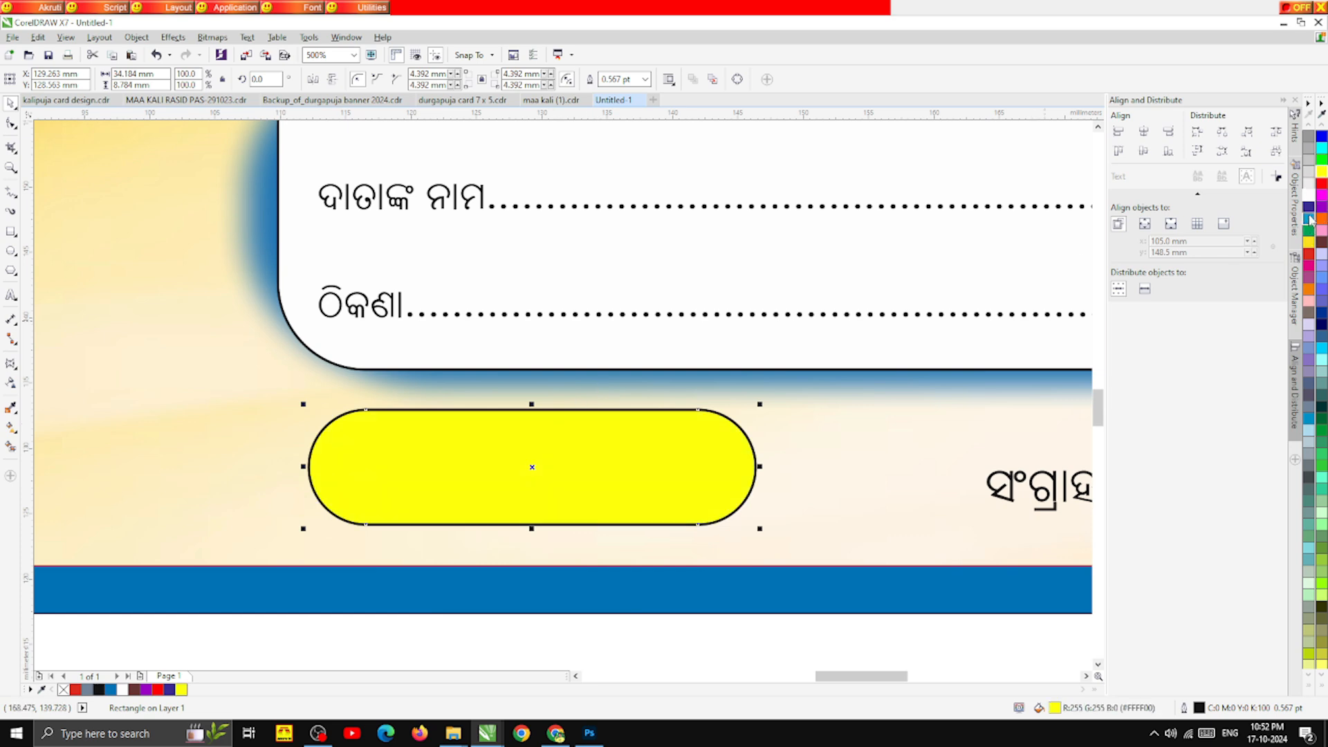
{"action": "key", "text": "F12"}
{"action": "left_click", "coordinate": [575, 283]}
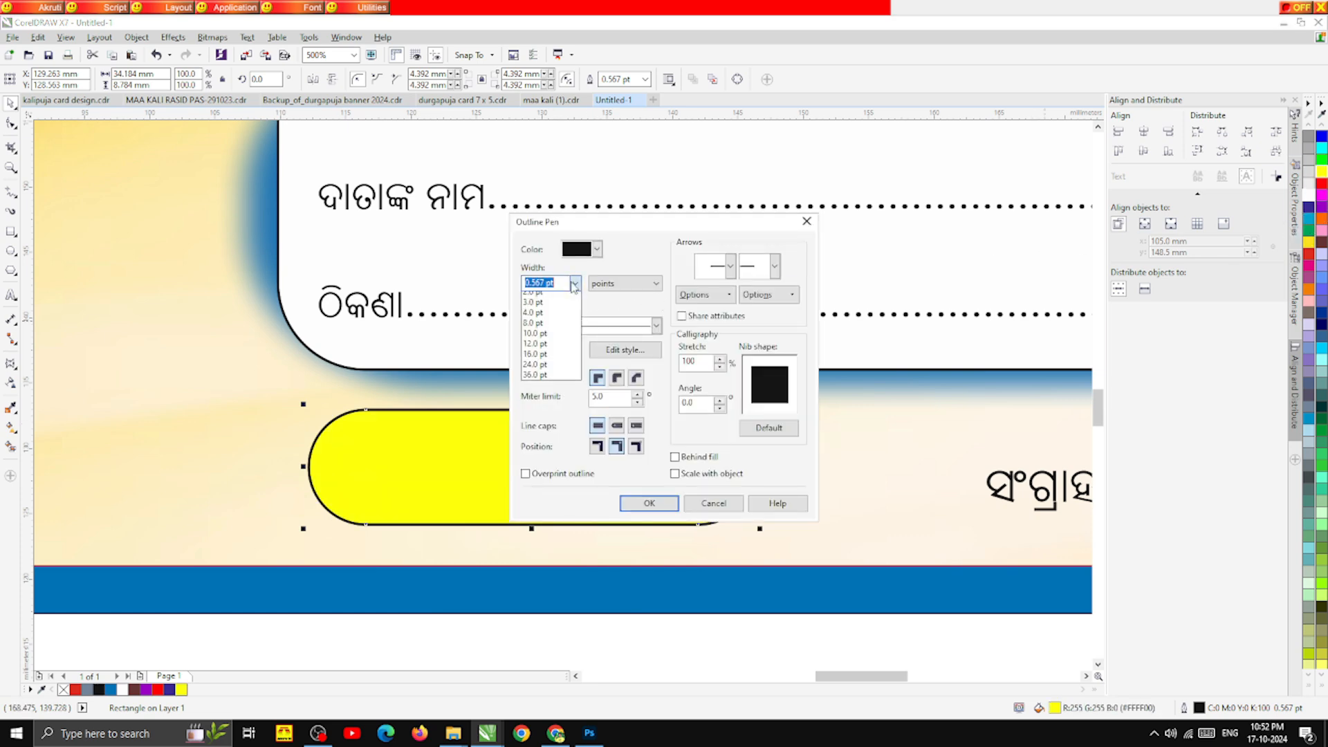
{"action": "left_click", "coordinate": [550, 348]}
{"action": "left_click", "coordinate": [675, 474]}
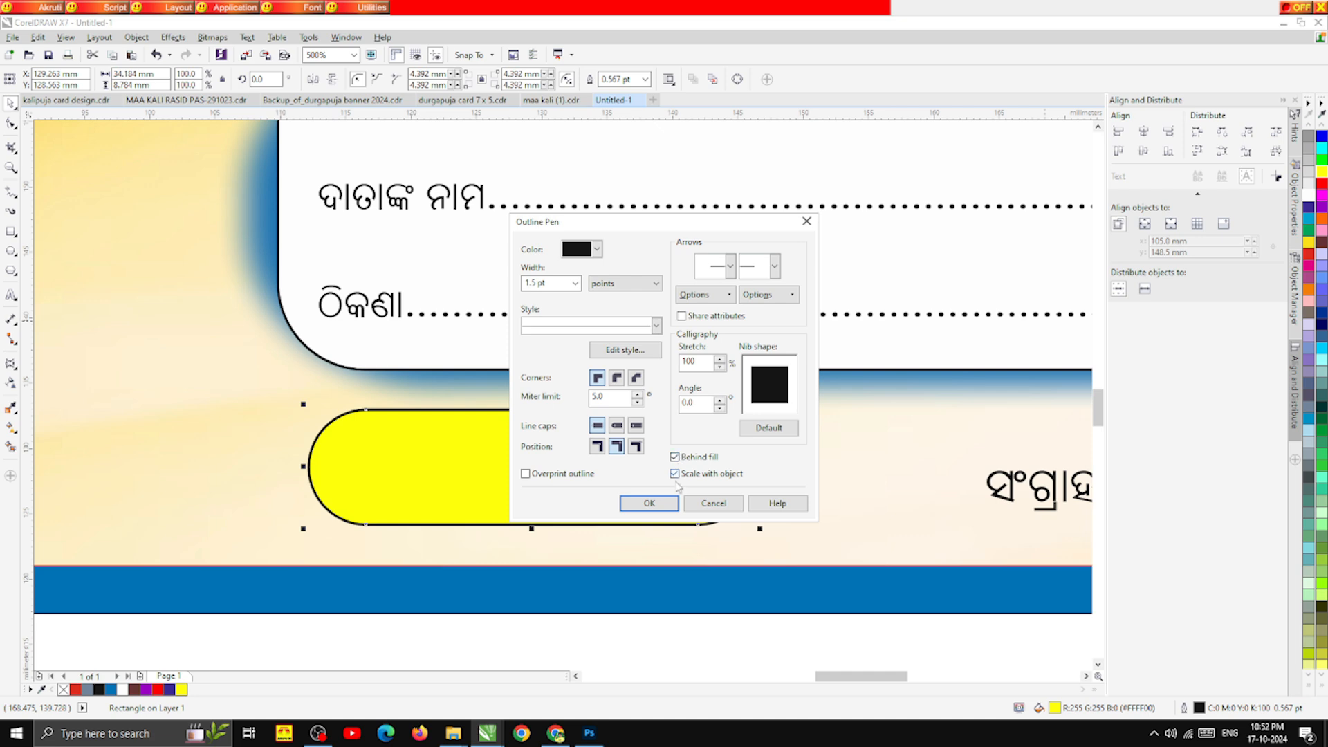
{"action": "left_click", "coordinate": [649, 503]}
{"action": "scroll", "coordinate": [611, 396], "scroll_direction": "down", "scroll_amount": 2}
{"action": "left_click", "coordinate": [1053, 540]}
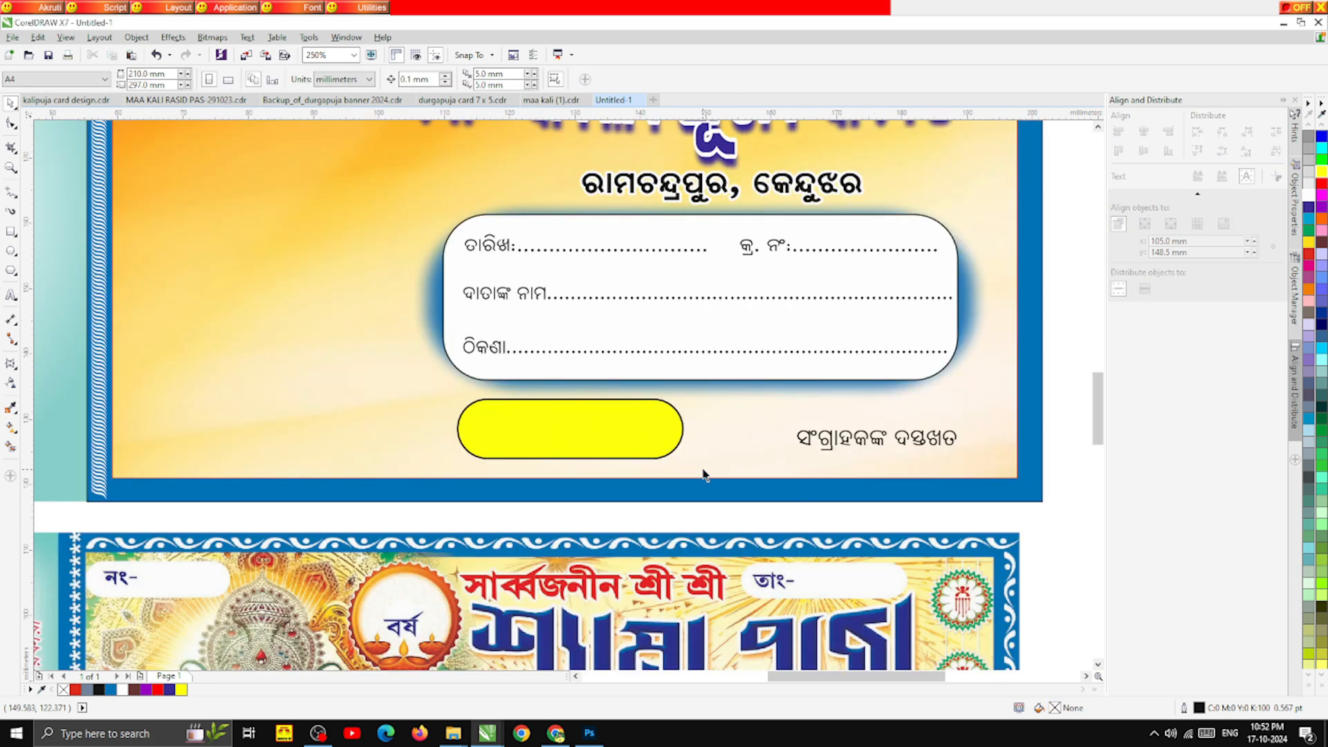
Step: Shift the yellow pill slightly to the right beneath the white box
{"action": "scroll", "coordinate": [670, 458], "scroll_direction": "down", "scroll_amount": 4}
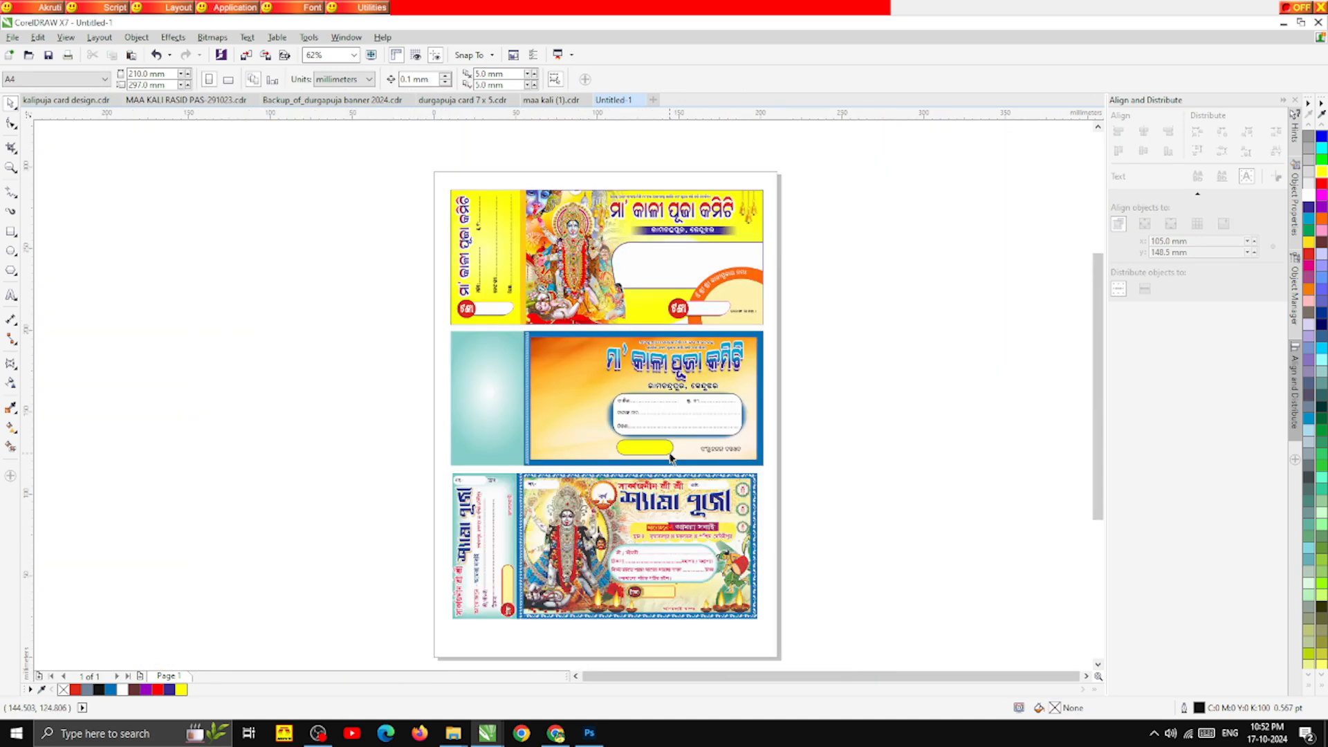
{"action": "scroll", "coordinate": [651, 464], "scroll_direction": "up", "scroll_amount": 4}
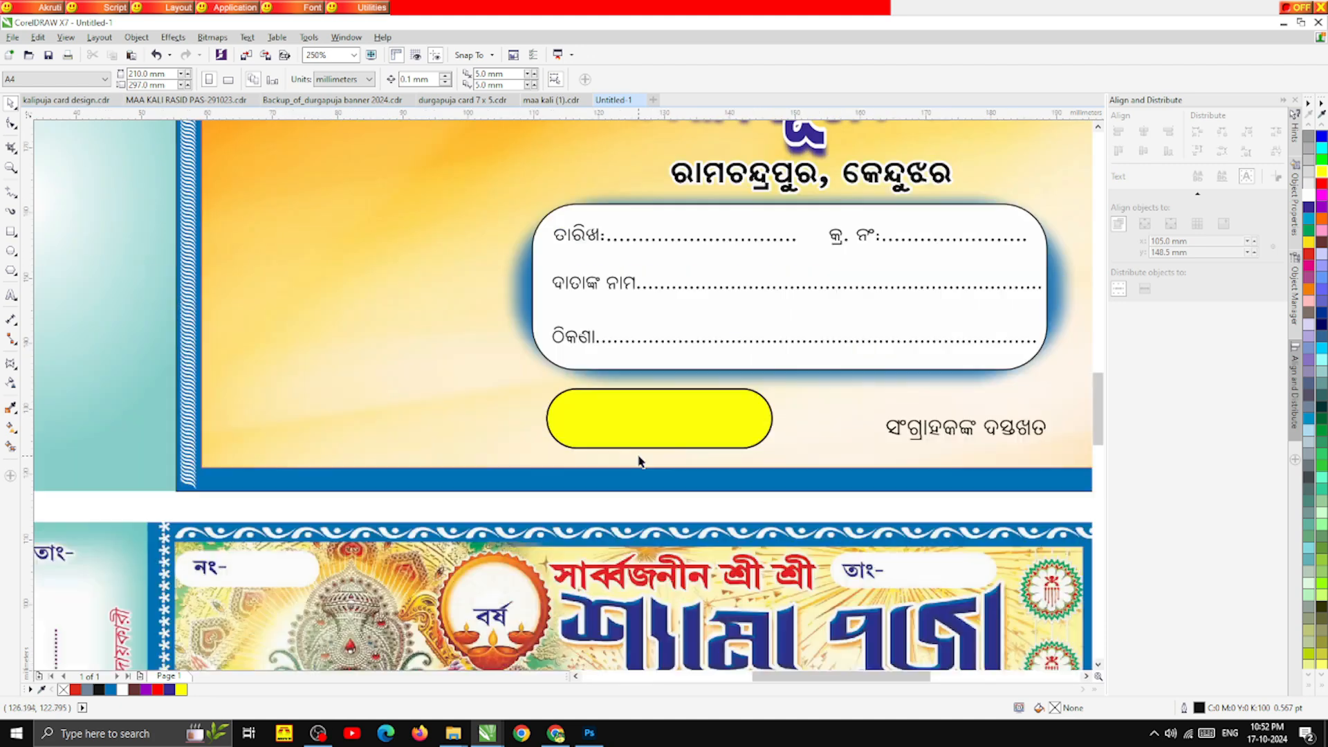
{"action": "left_click_drag", "start_coordinate": [638, 432], "coordinate": [648, 433]}
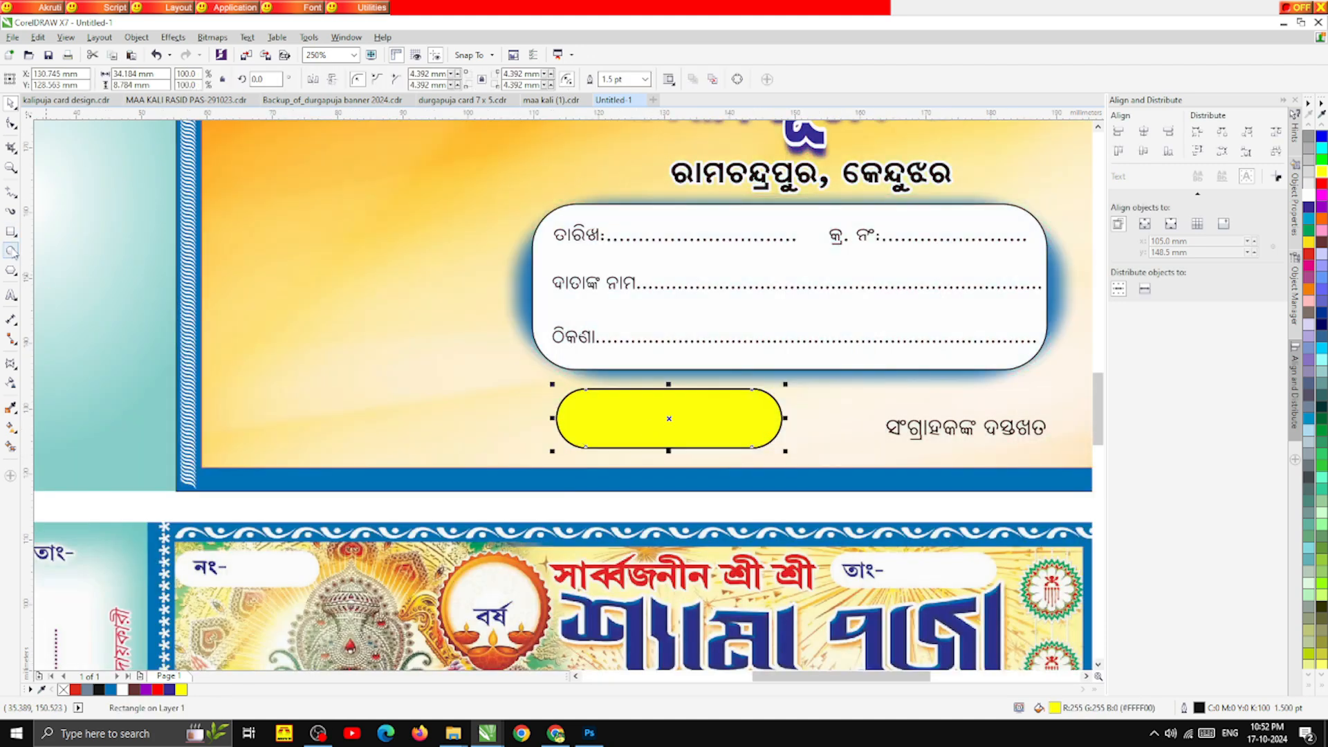
Step: Draw a circle about 10.9 mm in diameter over the yellow pill's left end and fill it red
{"action": "left_click", "coordinate": [11, 252]}
{"action": "scroll", "coordinate": [505, 316], "scroll_direction": "up", "scroll_amount": 2}
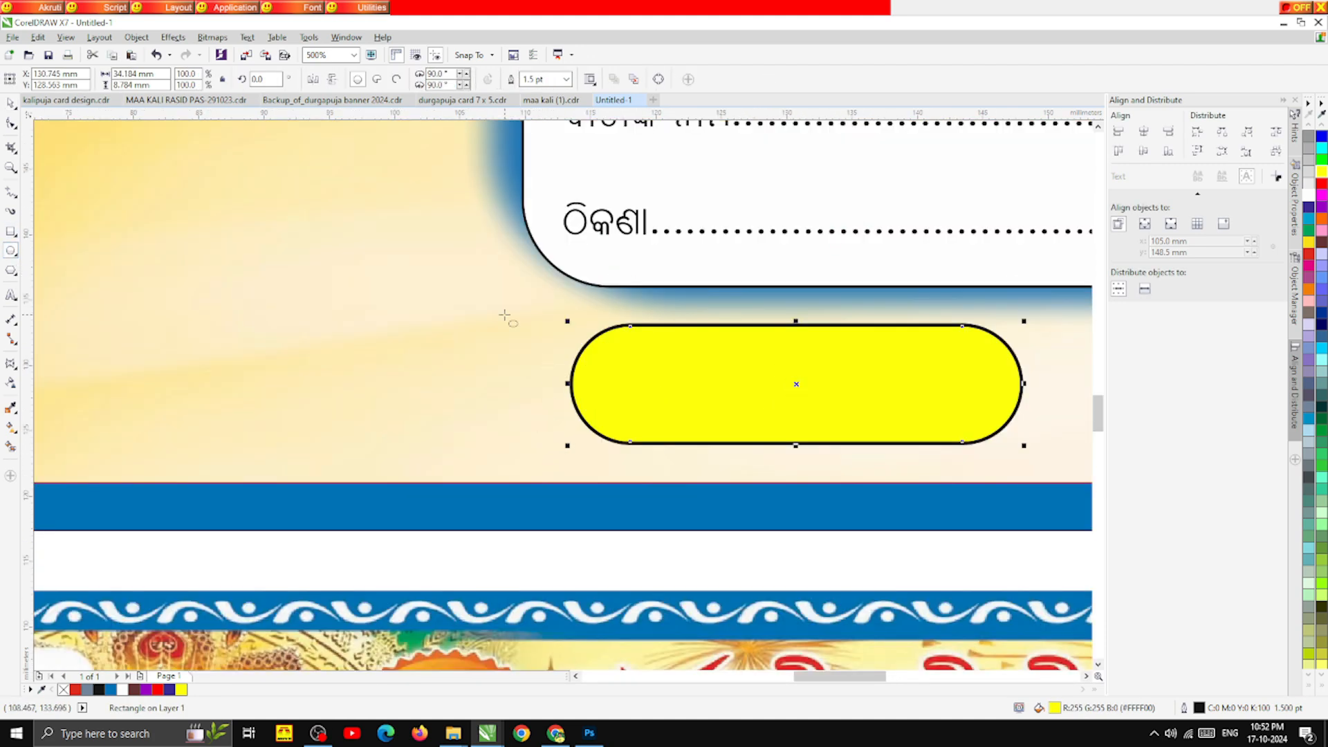
{"action": "left_click_drag", "start_coordinate": [505, 316], "coordinate": [651, 460]}
{"action": "left_click", "coordinate": [11, 124]}
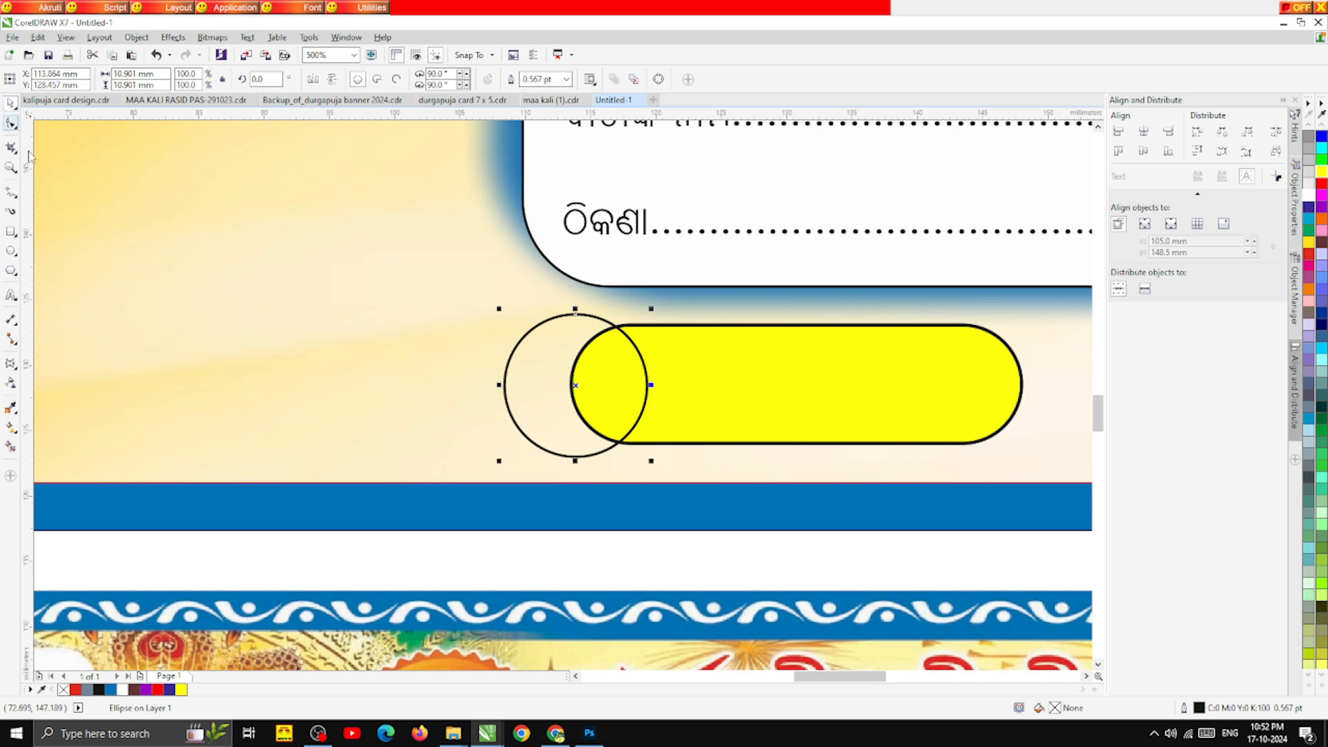
{"action": "key", "text": "Right"}
{"action": "key", "text": "Down"}
{"action": "left_click", "coordinate": [158, 690]}
{"action": "key", "text": "Right"}
{"action": "key", "text": "Right"}
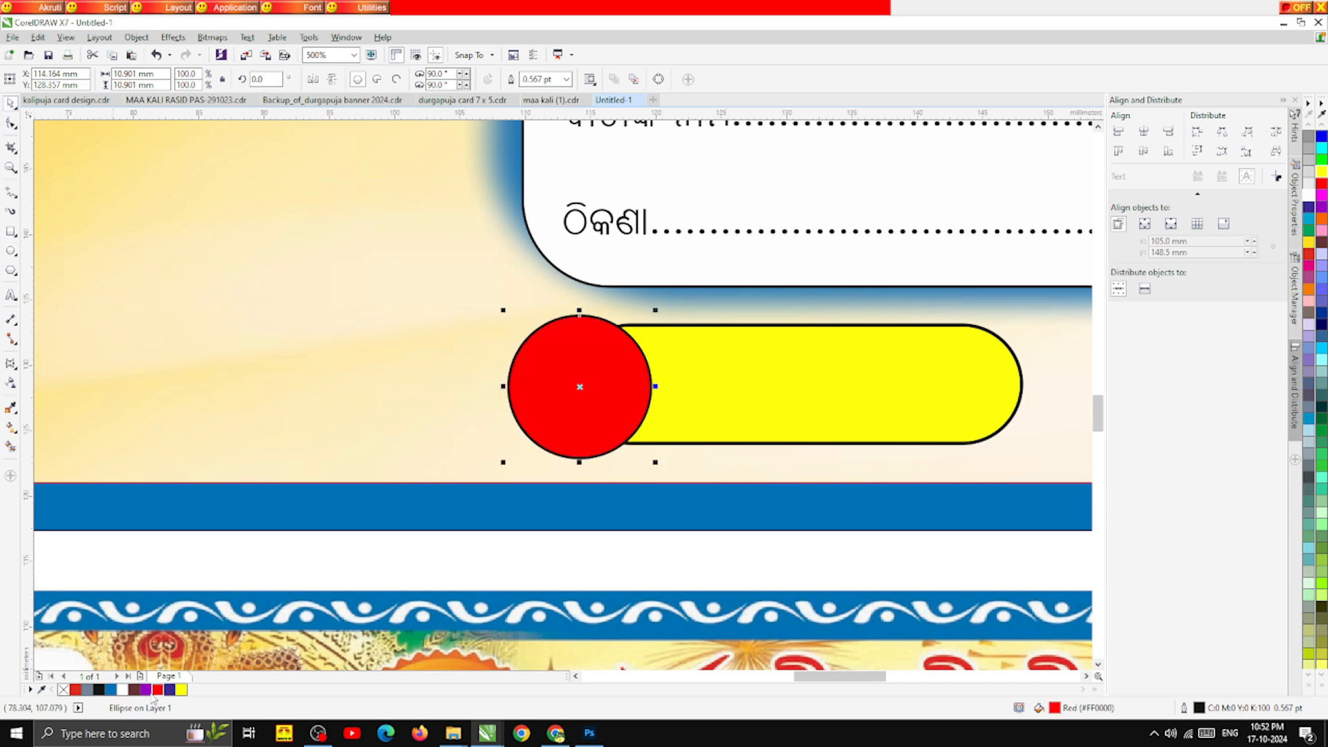
Step: Give the red circle a white 3.0 pt outline and place a concentric copy scaled to about 9.1 mm inside it
{"action": "right_click", "coordinate": [122, 690]}
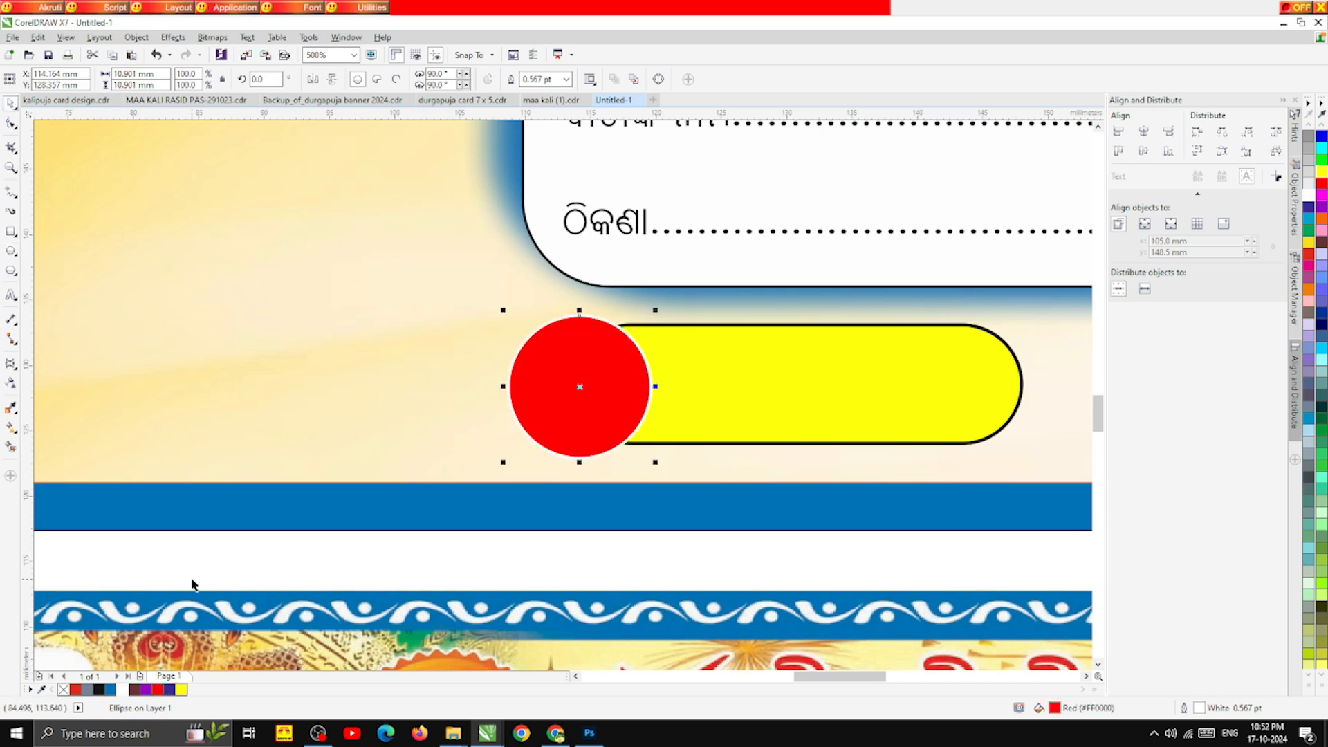
{"action": "key", "text": "F12"}
{"action": "left_click", "coordinate": [575, 283]}
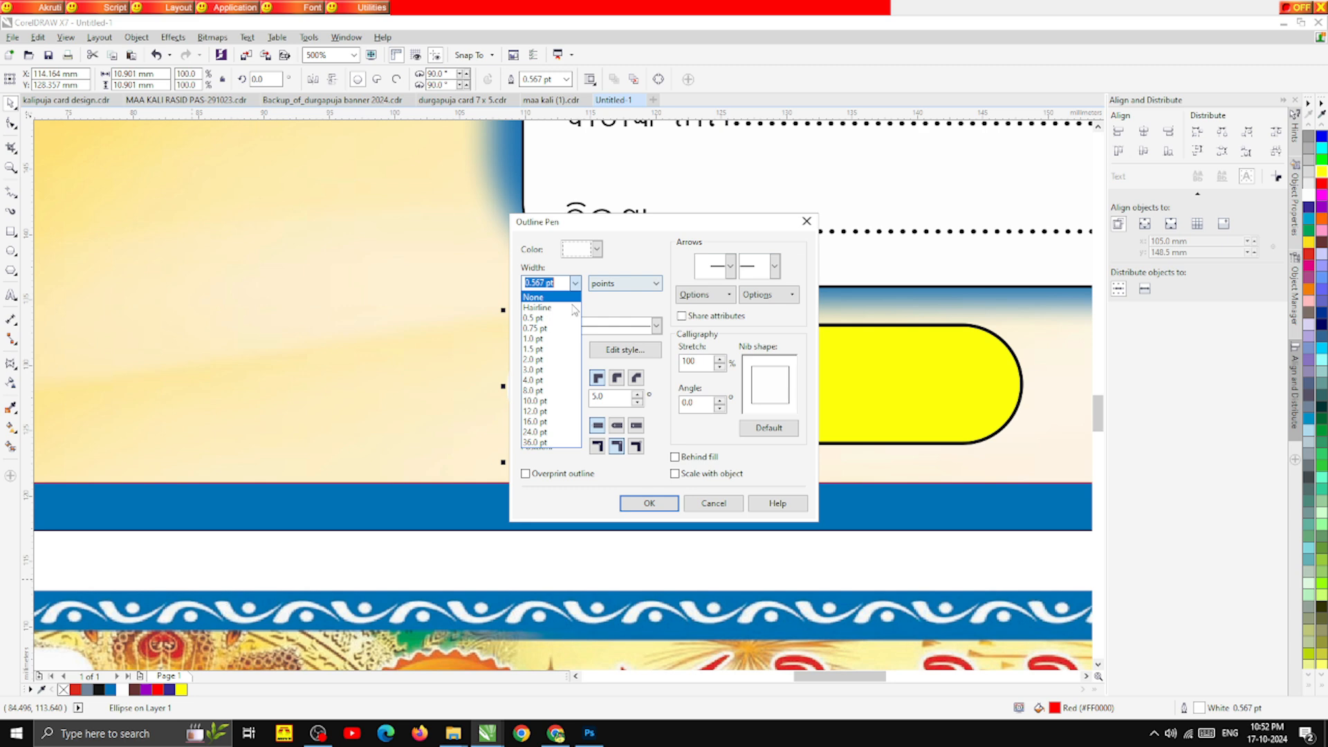
{"action": "left_click", "coordinate": [547, 372]}
{"action": "left_click", "coordinate": [673, 504]}
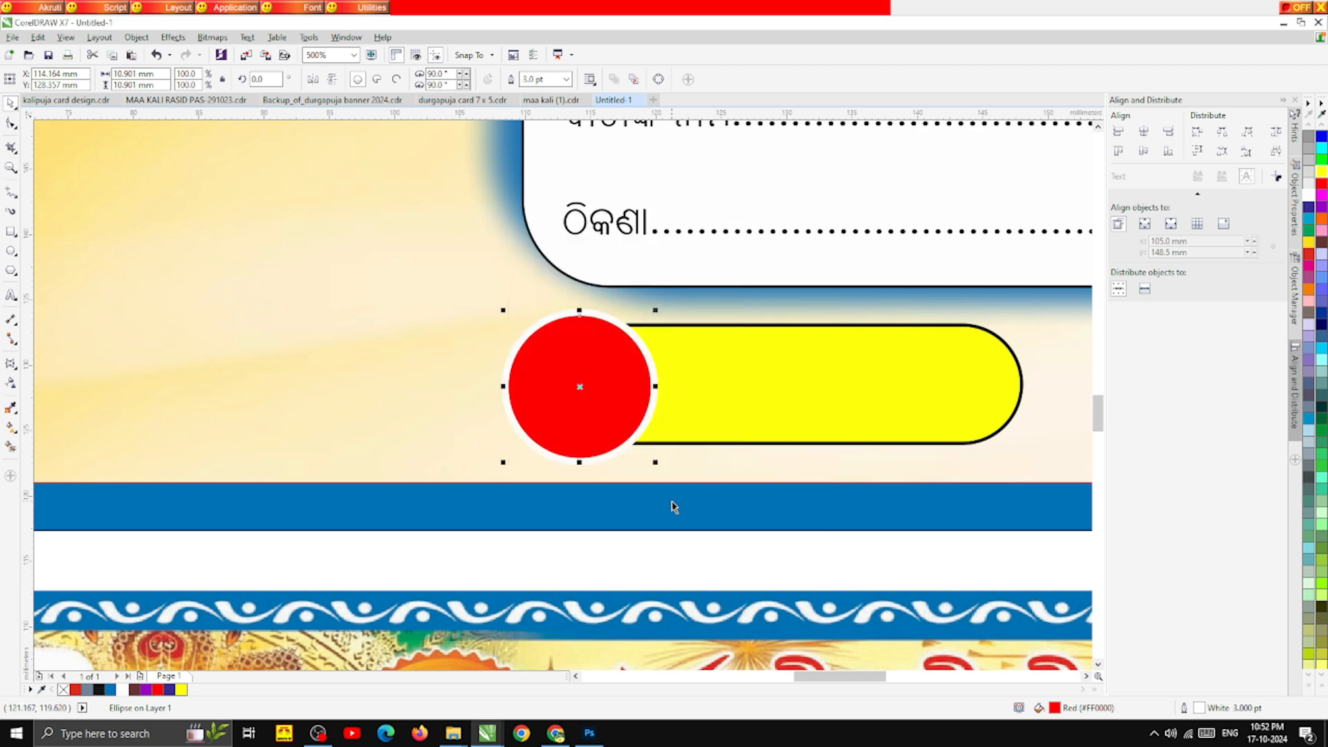
{"action": "left_click_drag", "start_coordinate": [656, 312], "coordinate": [643, 322]}
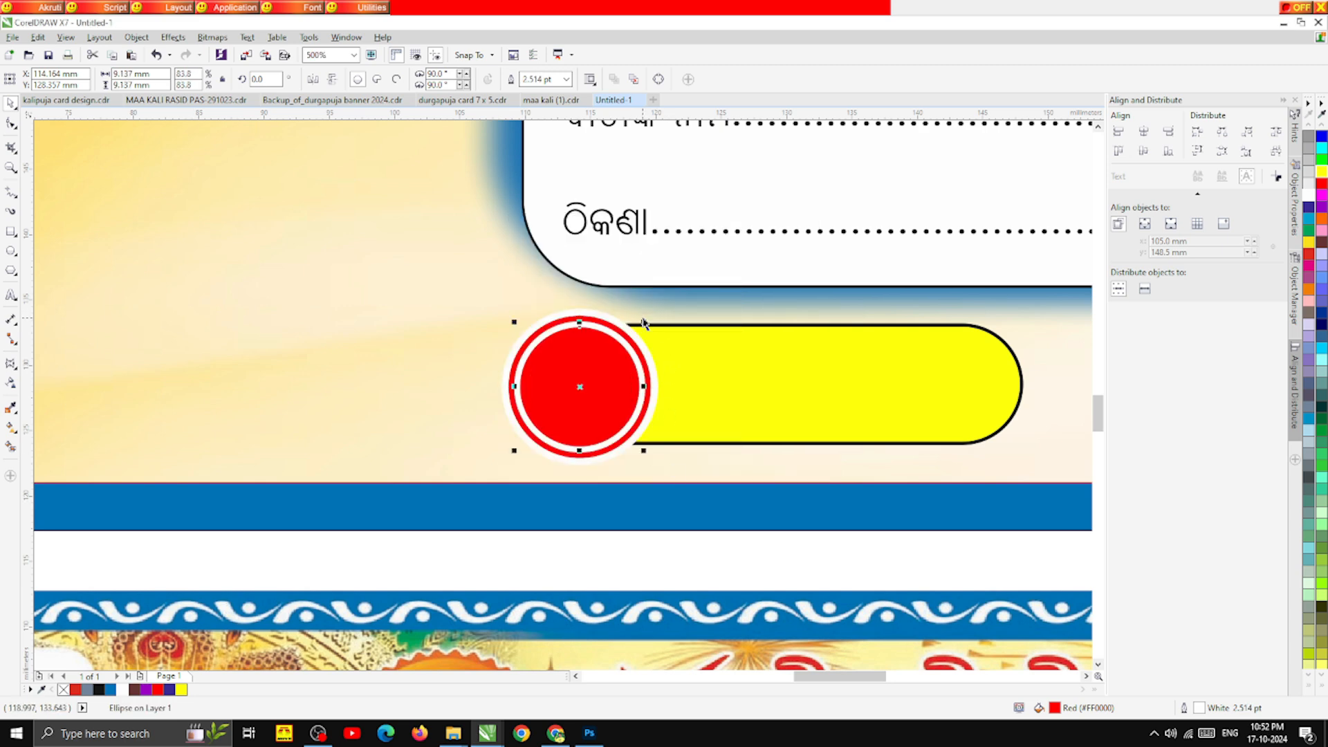
Step: Change the outer circle's fill to dark red, #940202, keeping the inner circle bright red
{"action": "left_click", "coordinate": [602, 374]}
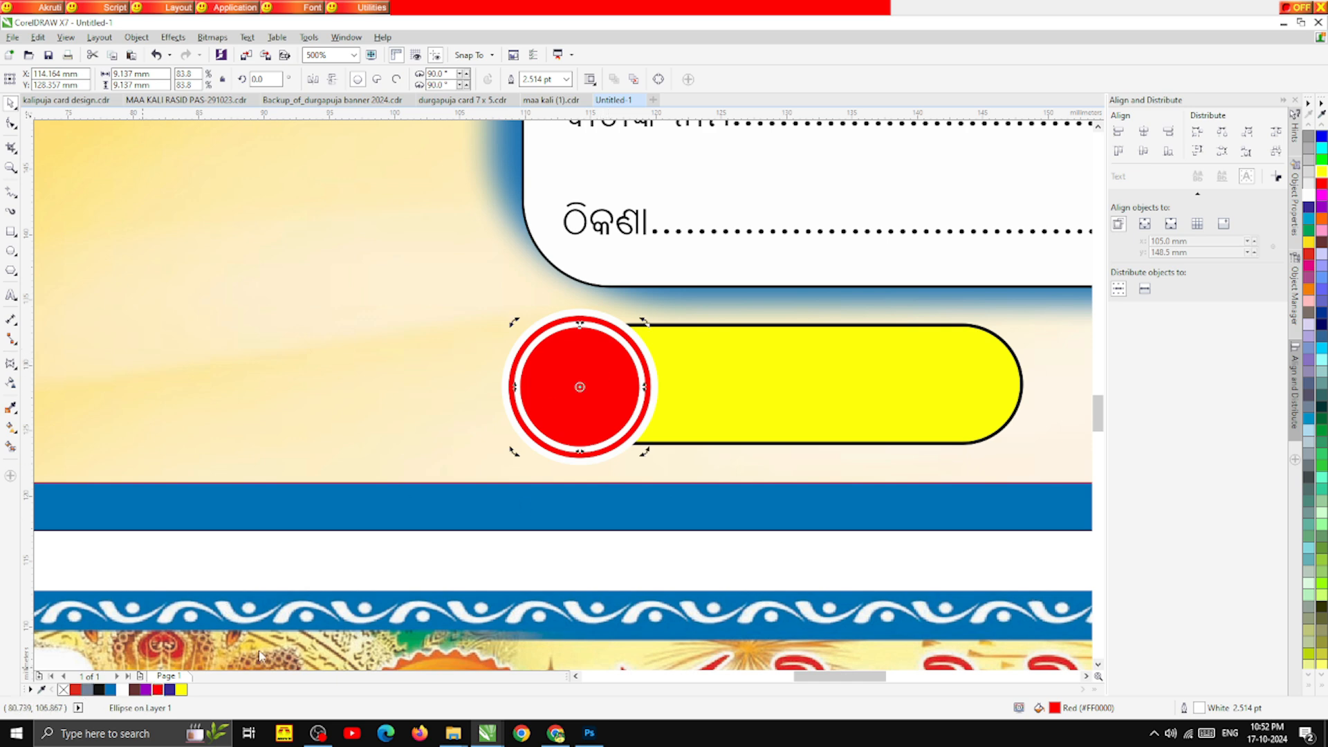
{"action": "scroll", "coordinate": [596, 325], "scroll_direction": "up", "scroll_amount": 3}
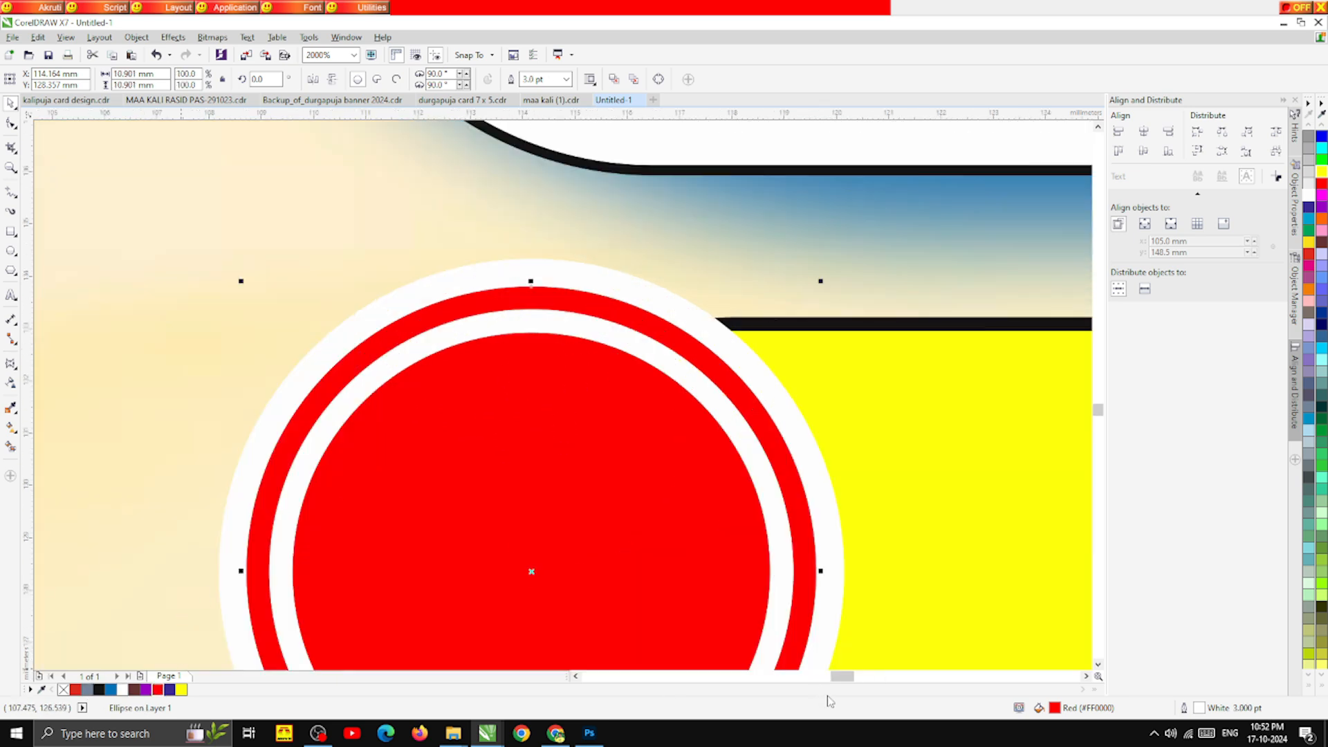
{"action": "double_click", "coordinate": [1055, 709]}
{"action": "left_click_drag", "start_coordinate": [857, 354], "coordinate": [880, 354]}
{"action": "left_click", "coordinate": [1135, 468]}
{"action": "scroll", "coordinate": [608, 268], "scroll_direction": "down", "scroll_amount": 8}
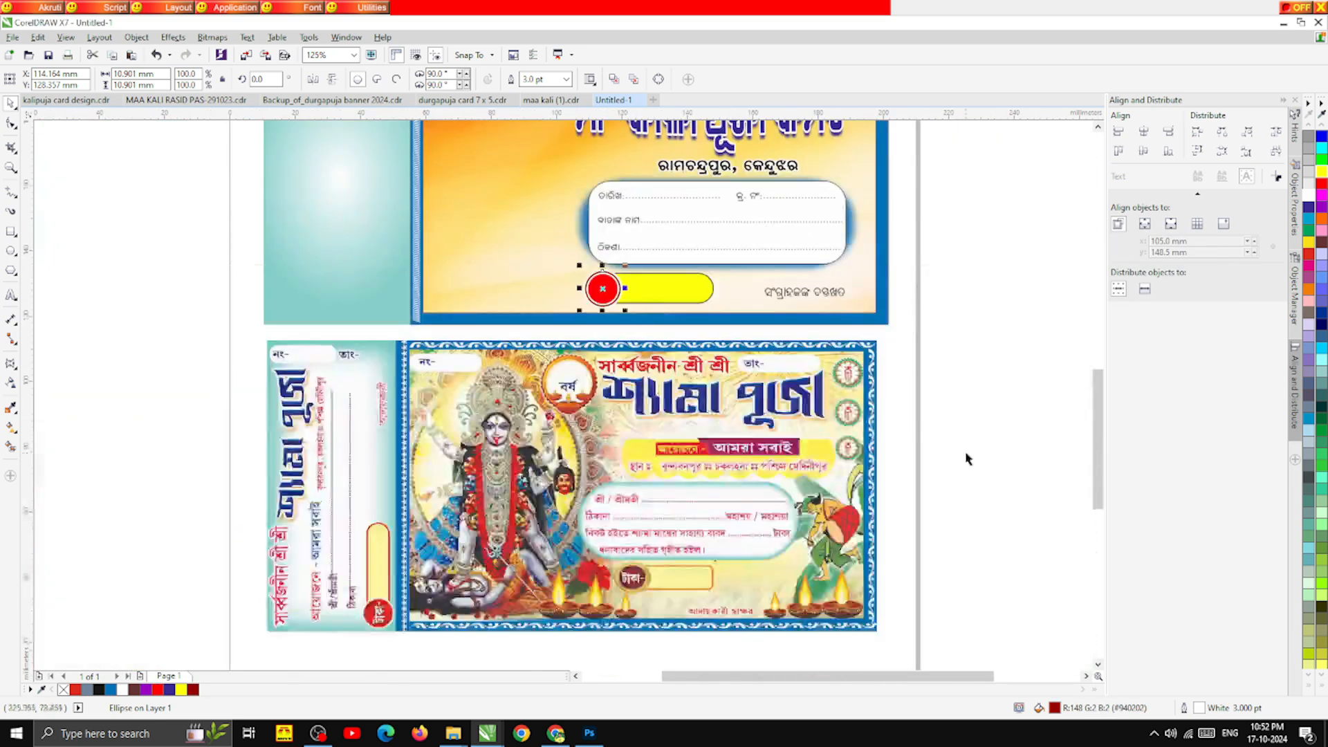
{"action": "left_click", "coordinate": [964, 459]}
Step: Copy the white ଟଙ୍କା lettering from the yellow reference card and place it over the red circle of the new card's pill
{"action": "scroll", "coordinate": [690, 394], "scroll_direction": "down", "scroll_amount": 2}
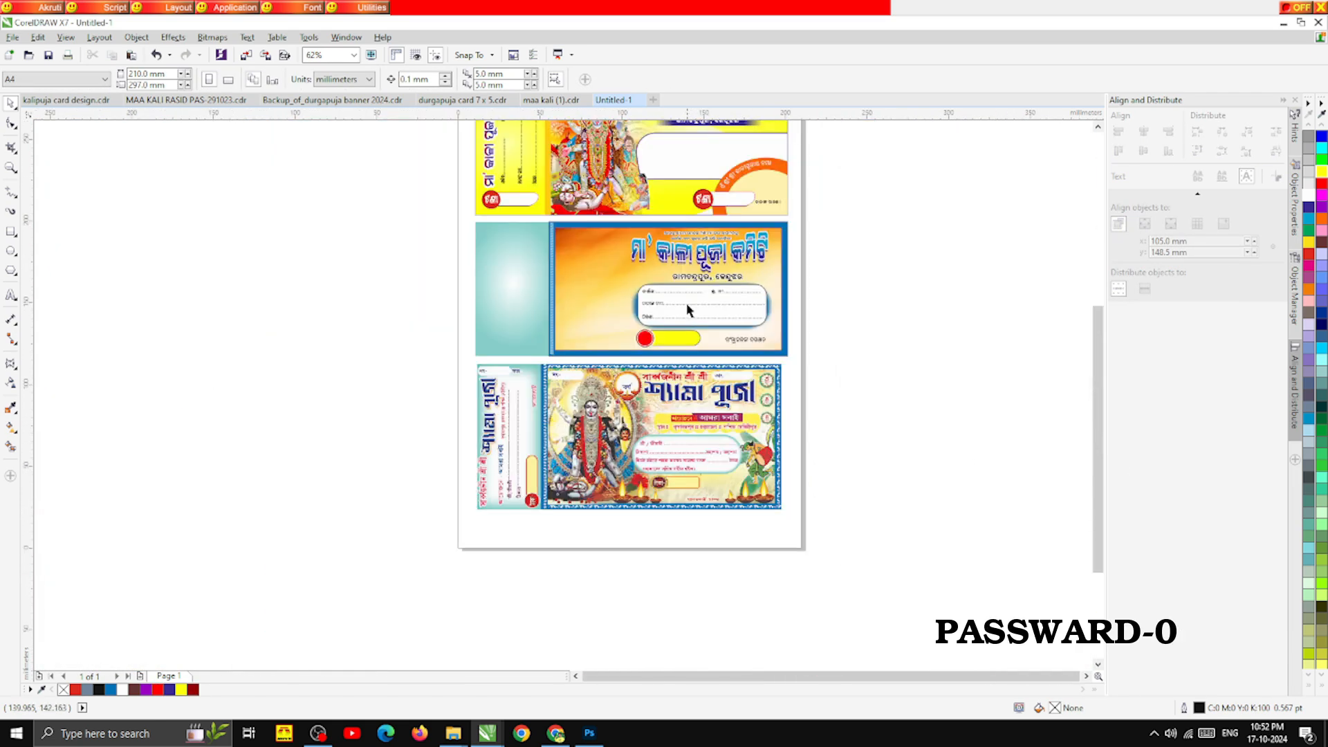
{"action": "scroll", "coordinate": [695, 340], "scroll_direction": "up", "scroll_amount": 2}
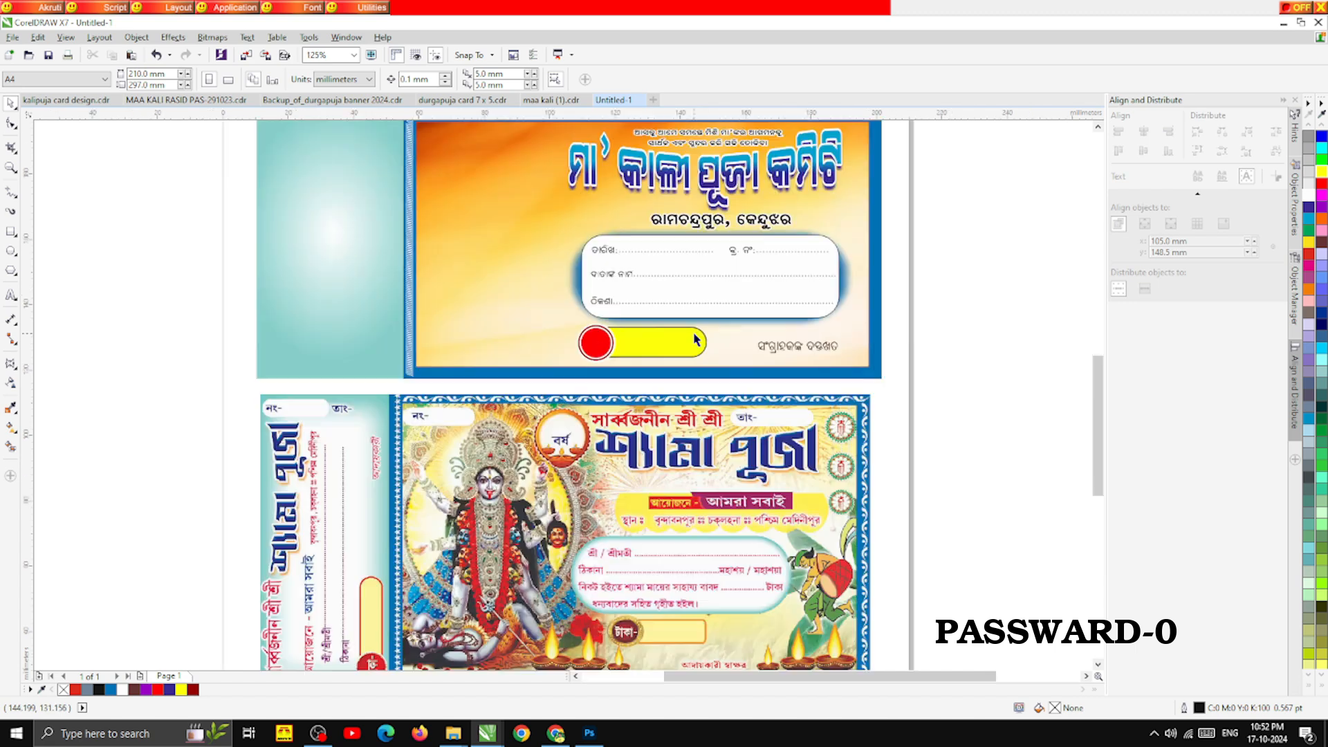
{"action": "scroll", "coordinate": [706, 346], "scroll_direction": "down", "scroll_amount": 2}
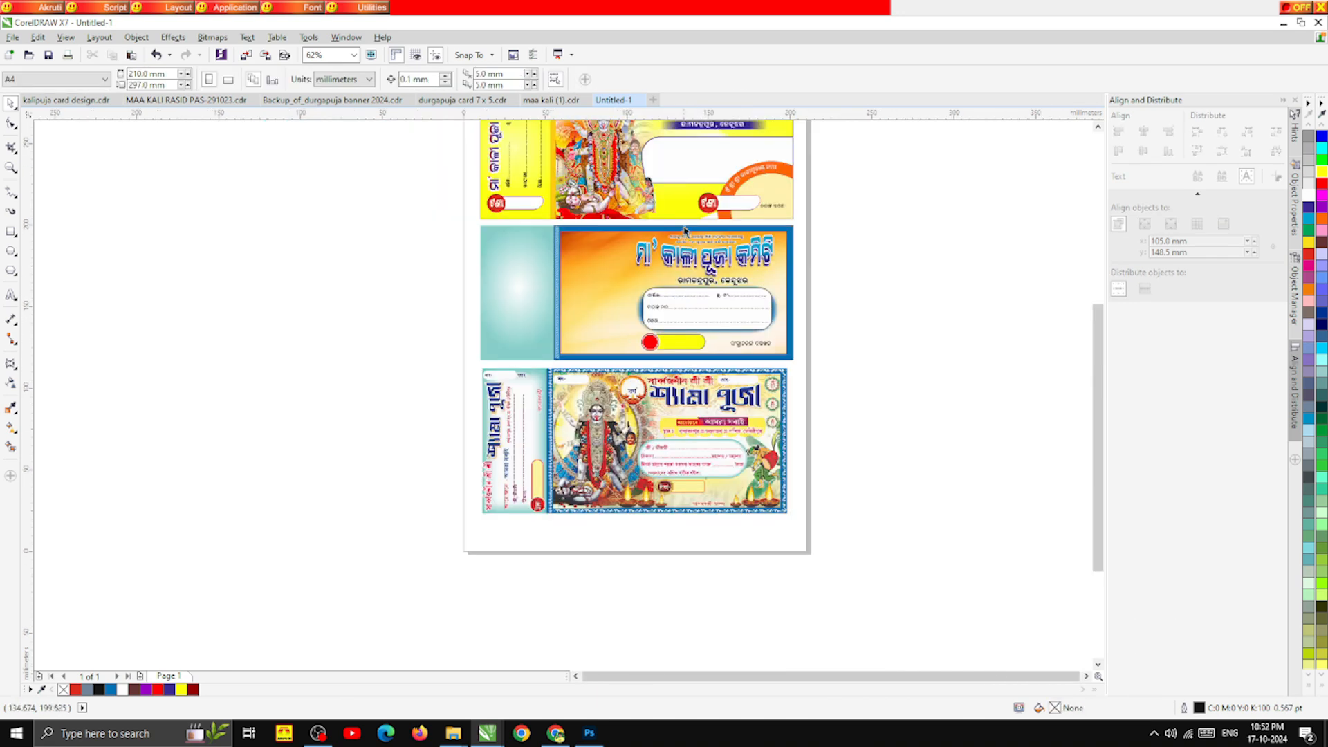
{"action": "scroll", "coordinate": [685, 231], "scroll_direction": "up", "scroll_amount": 2}
{"action": "left_click_drag", "start_coordinate": [626, 417], "coordinate": [619, 460]}
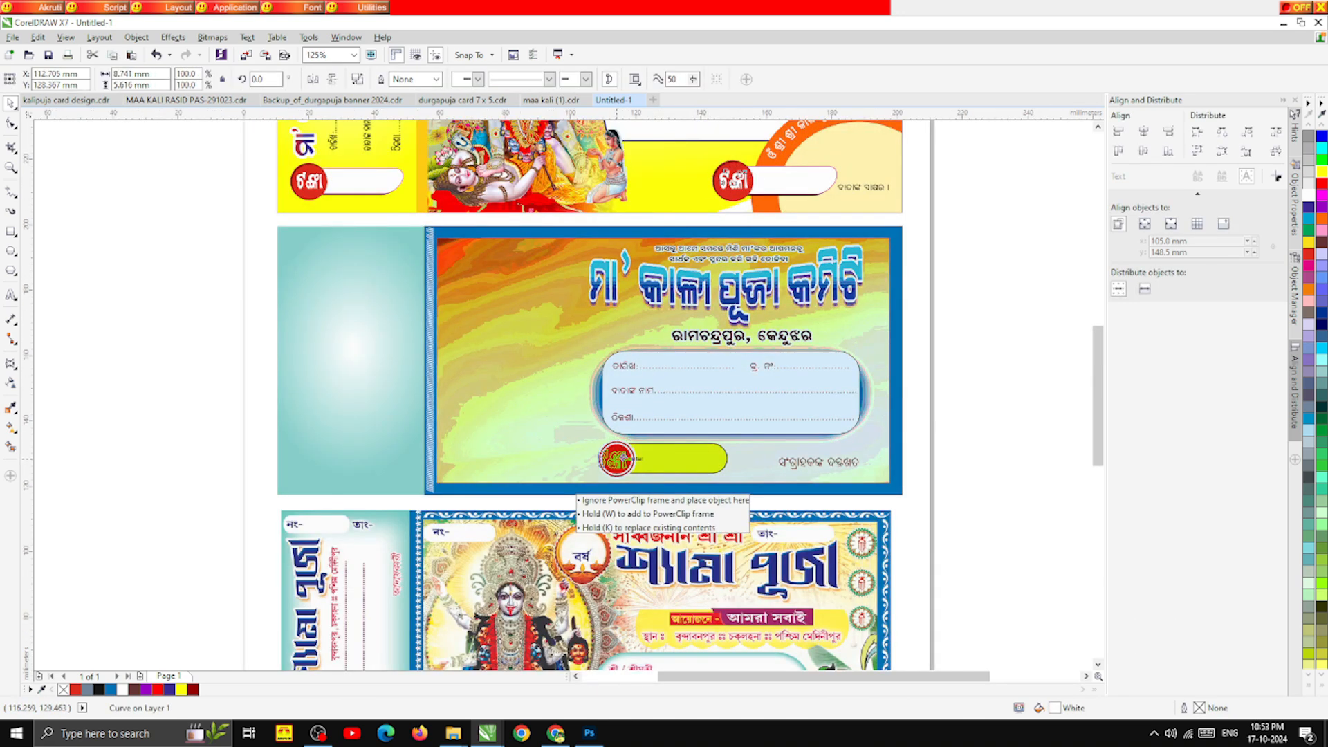
{"action": "scroll", "coordinate": [619, 461], "scroll_direction": "up", "scroll_amount": 4}
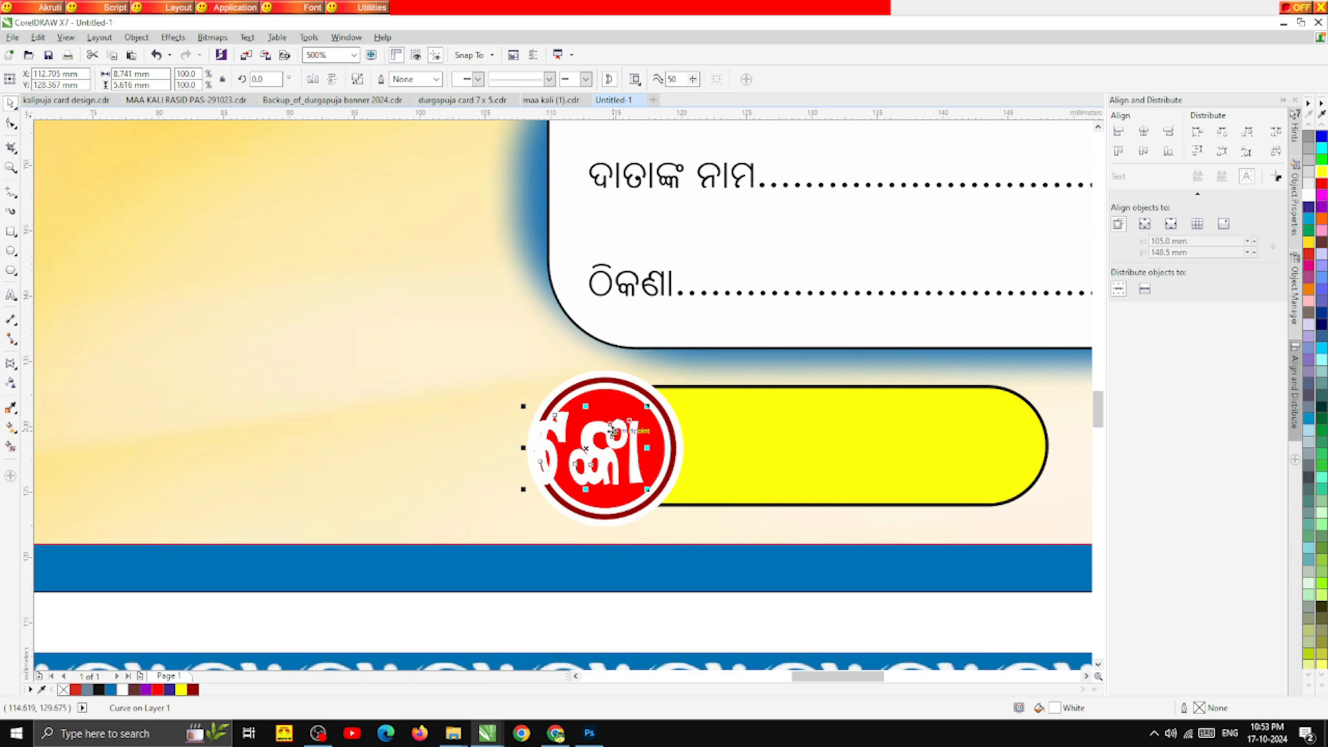
{"action": "left_click", "coordinate": [612, 430]}
{"action": "left_click", "coordinate": [600, 434]}
{"action": "left_click", "coordinate": [572, 438]}
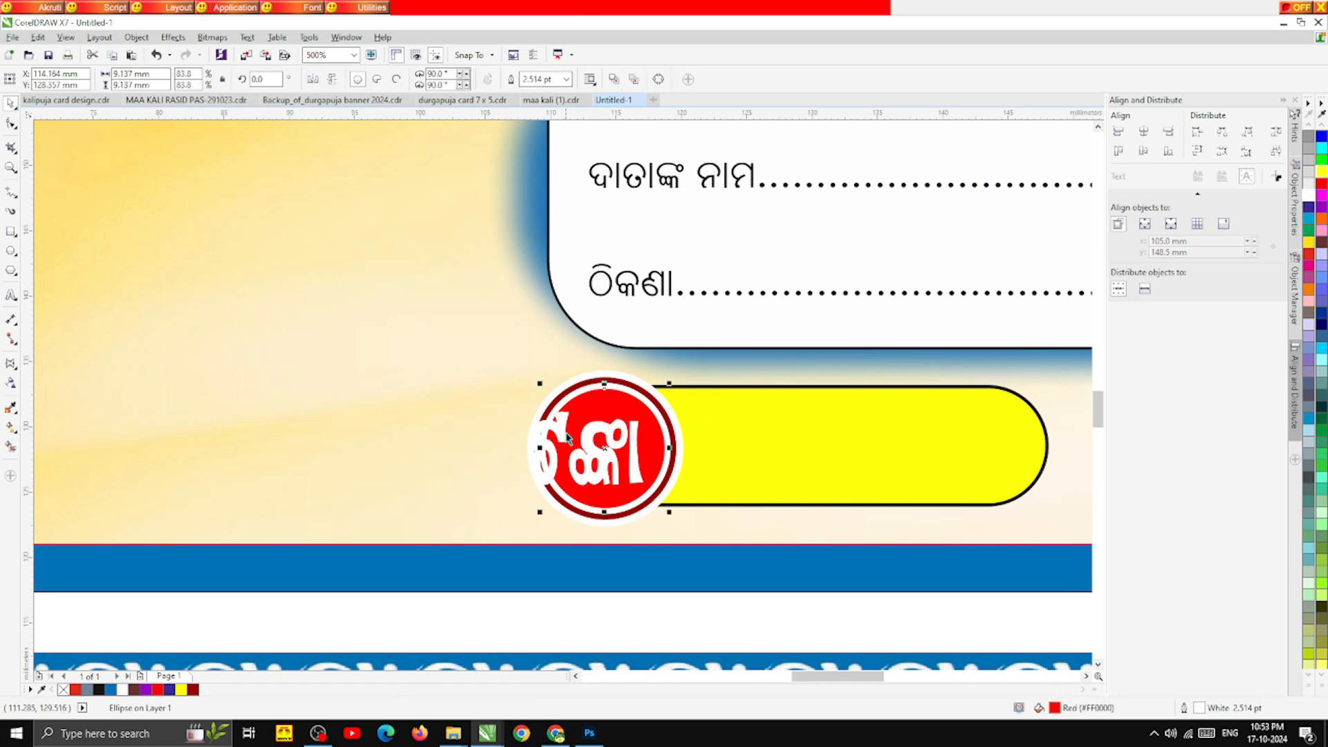
{"action": "left_click_drag", "start_coordinate": [572, 438], "coordinate": [640, 454]}
Step: Scale the white ଟଙ୍କା lettering down to about 7.2 × 3.7 mm and centre it inside the red circle
{"action": "scroll", "coordinate": [643, 455], "scroll_direction": "up", "scroll_amount": 2}
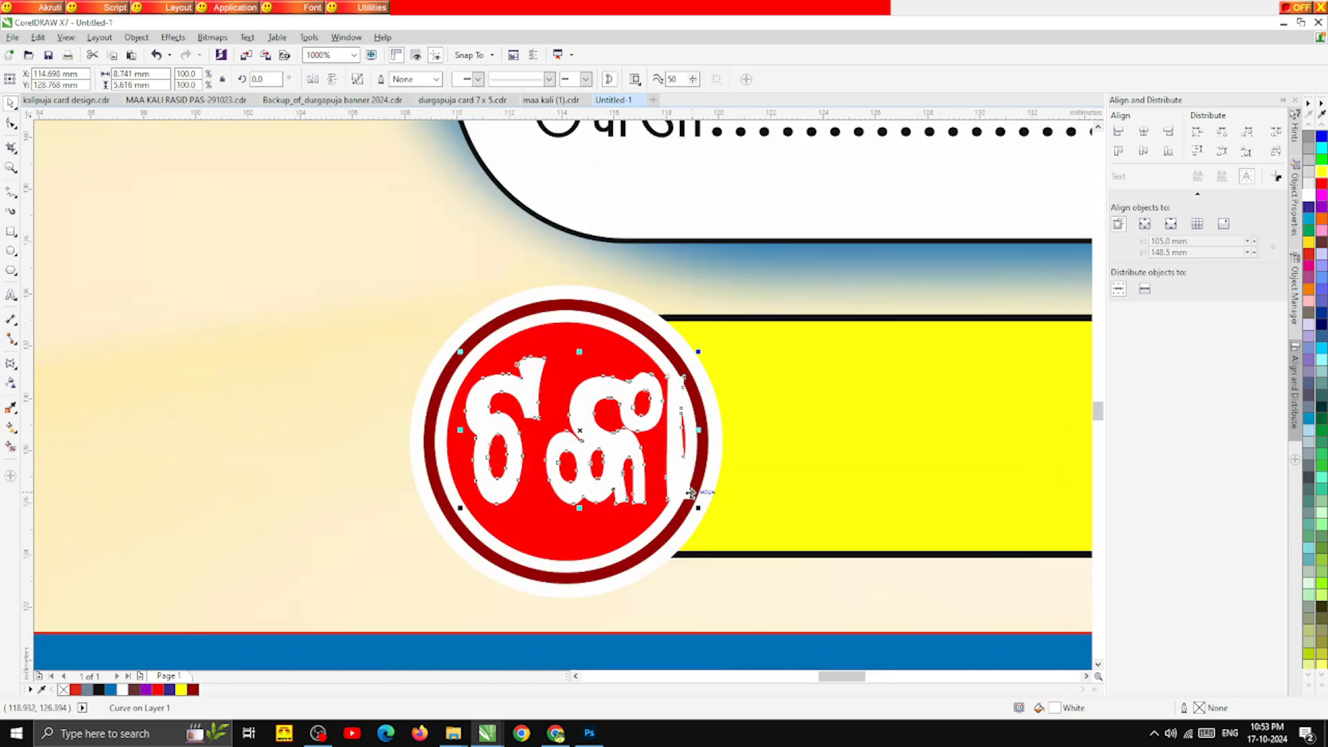
{"action": "left_click_drag", "start_coordinate": [698, 510], "coordinate": [656, 482]}
{"action": "left_click_drag", "start_coordinate": [552, 382], "coordinate": [564, 394]}
{"action": "scroll", "coordinate": [573, 440], "scroll_direction": "up", "scroll_amount": 2}
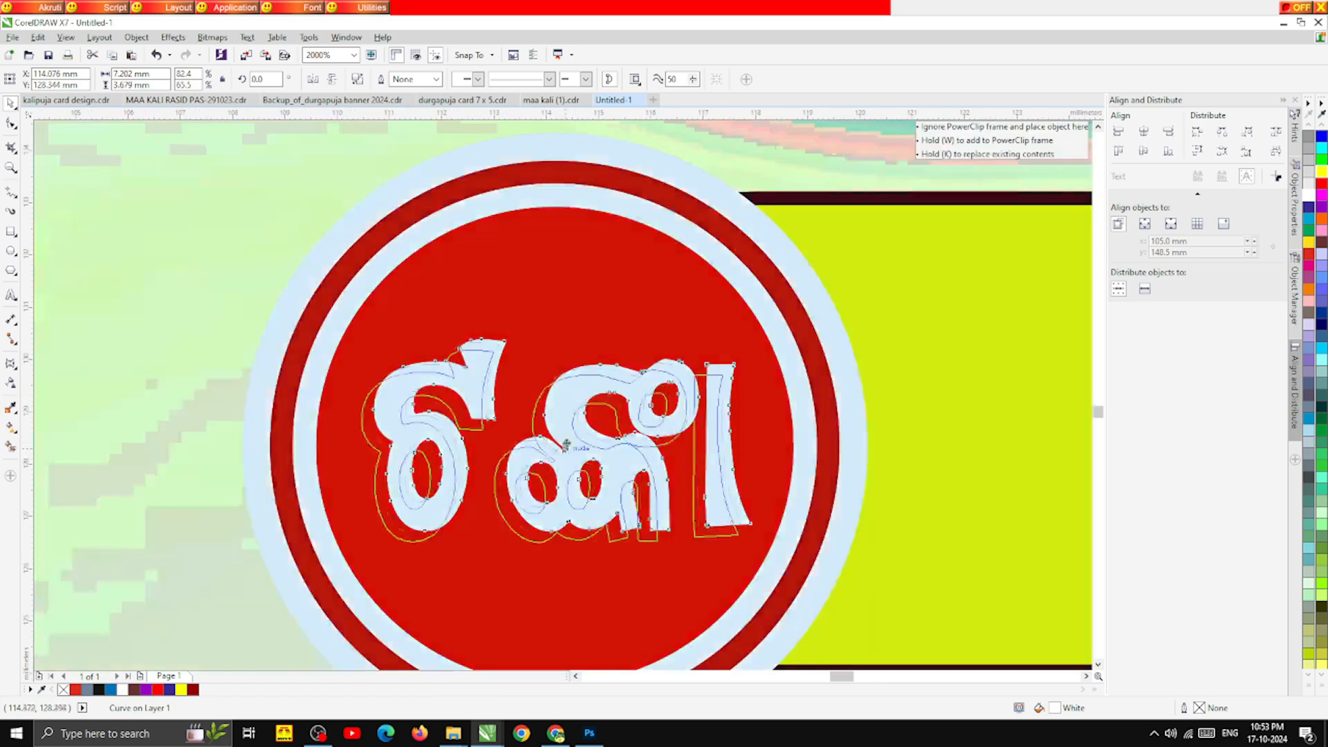
{"action": "scroll", "coordinate": [565, 450], "scroll_direction": "down", "scroll_amount": 6}
{"action": "left_click", "coordinate": [880, 445]}
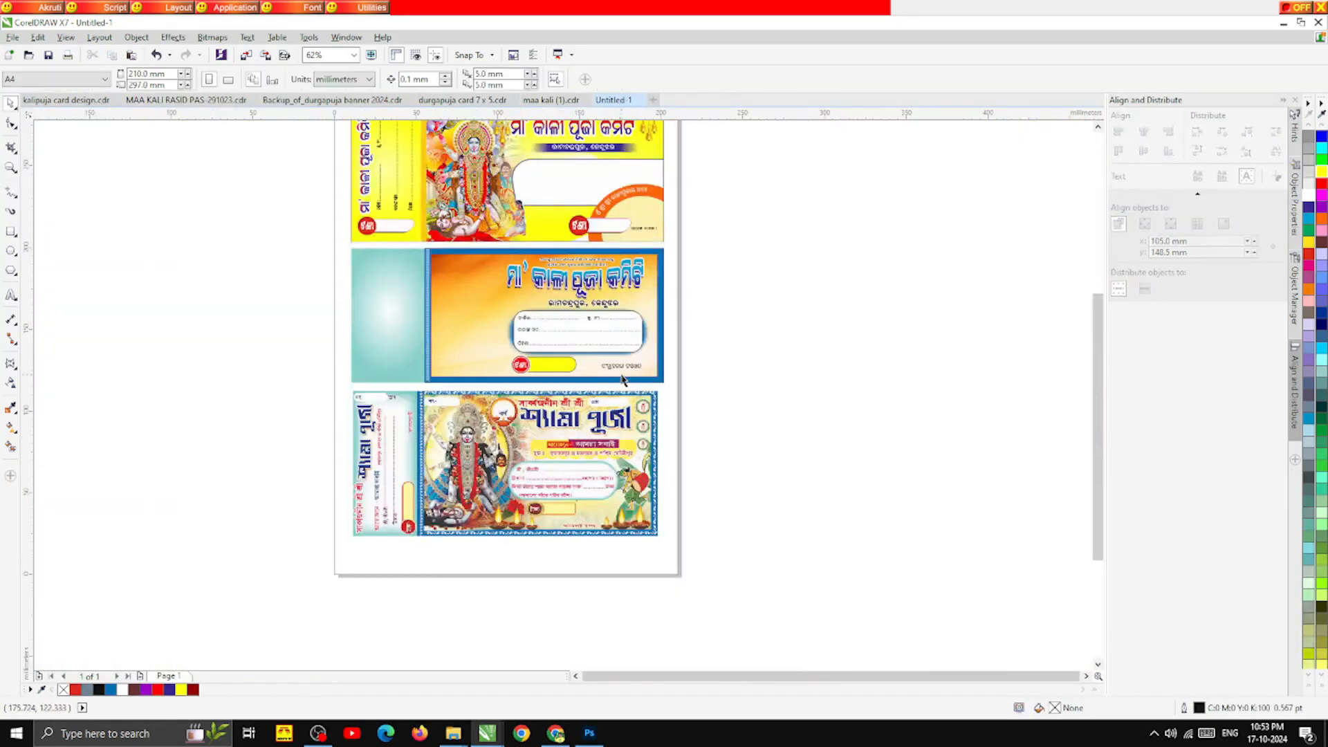
Step: Copy the vertical title, dotted field lines and white pill from the yellow card's stub onto the teal stub
{"action": "scroll", "coordinate": [622, 380], "scroll_direction": "up", "scroll_amount": 2}
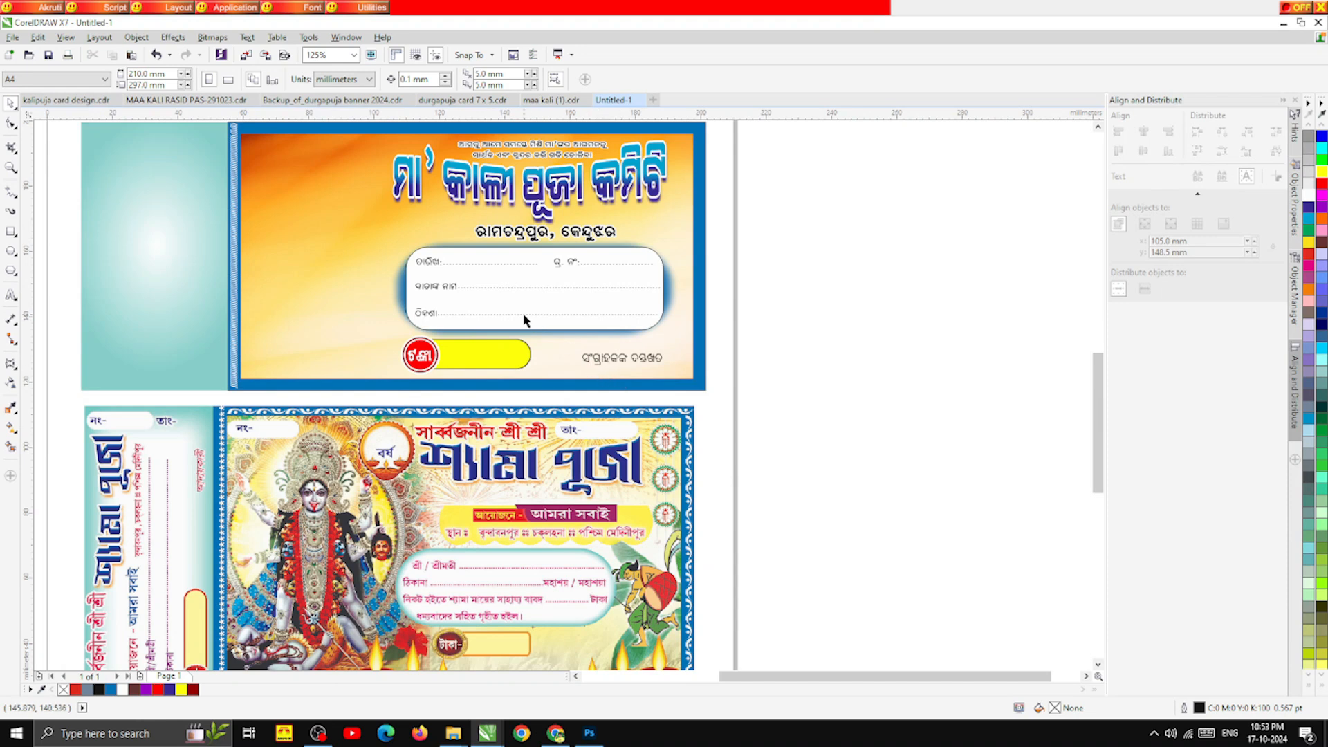
{"action": "scroll", "coordinate": [530, 324], "scroll_direction": "down", "scroll_amount": 2}
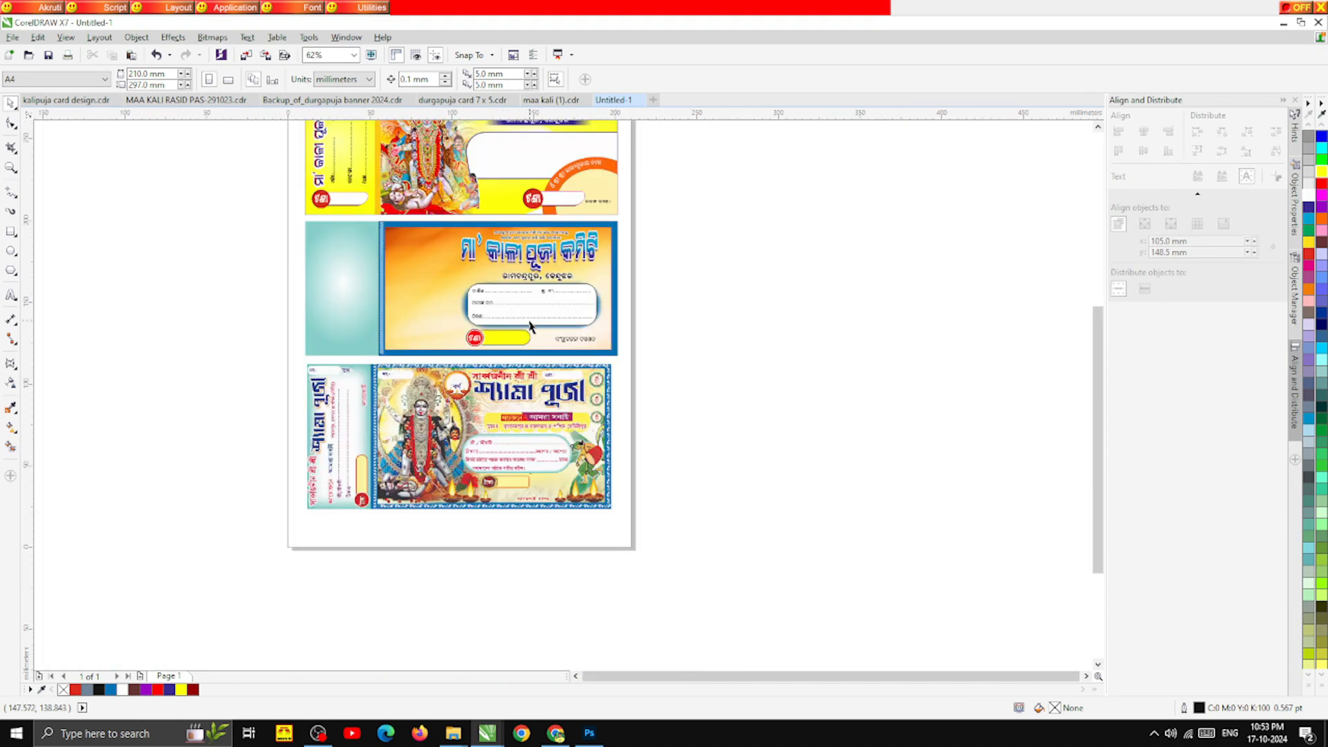
{"action": "scroll", "coordinate": [531, 324], "scroll_direction": "down", "scroll_amount": 2}
{"action": "scroll", "coordinate": [487, 268], "scroll_direction": "up", "scroll_amount": 2}
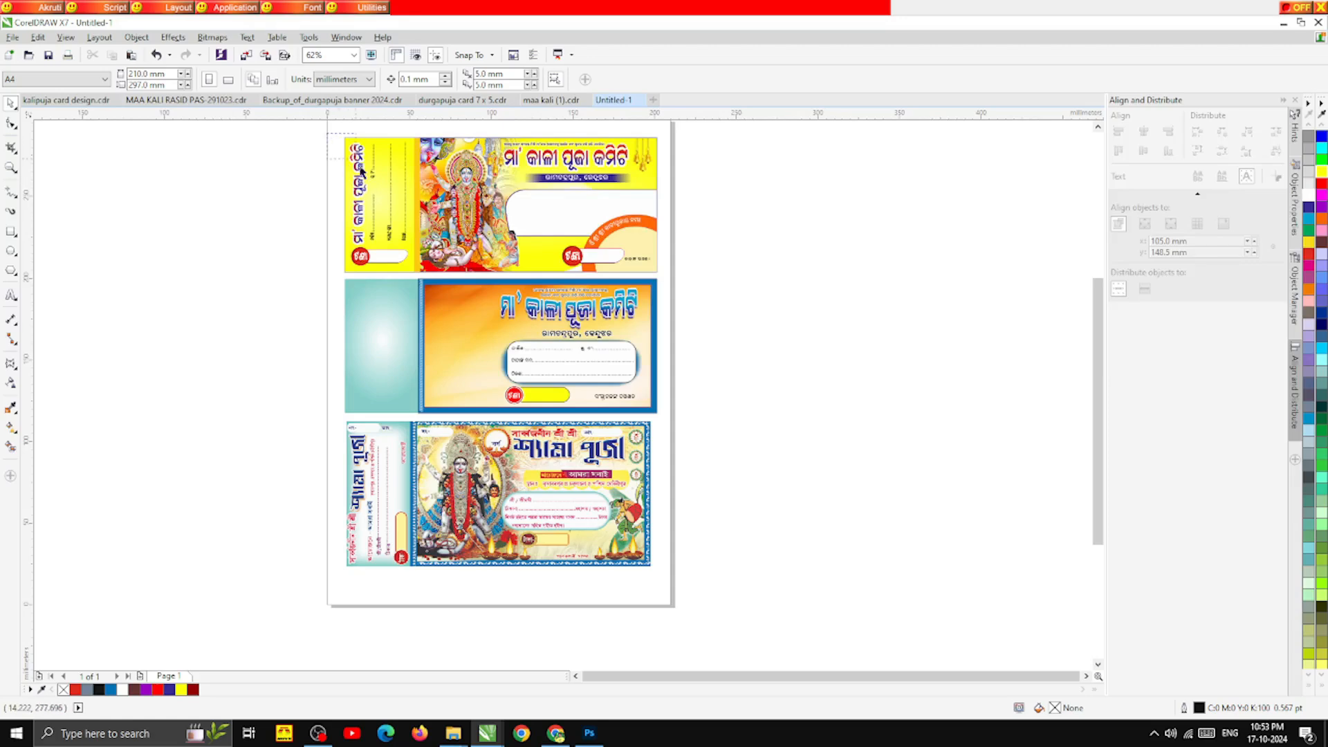
{"action": "left_click_drag", "start_coordinate": [328, 135], "coordinate": [417, 271]}
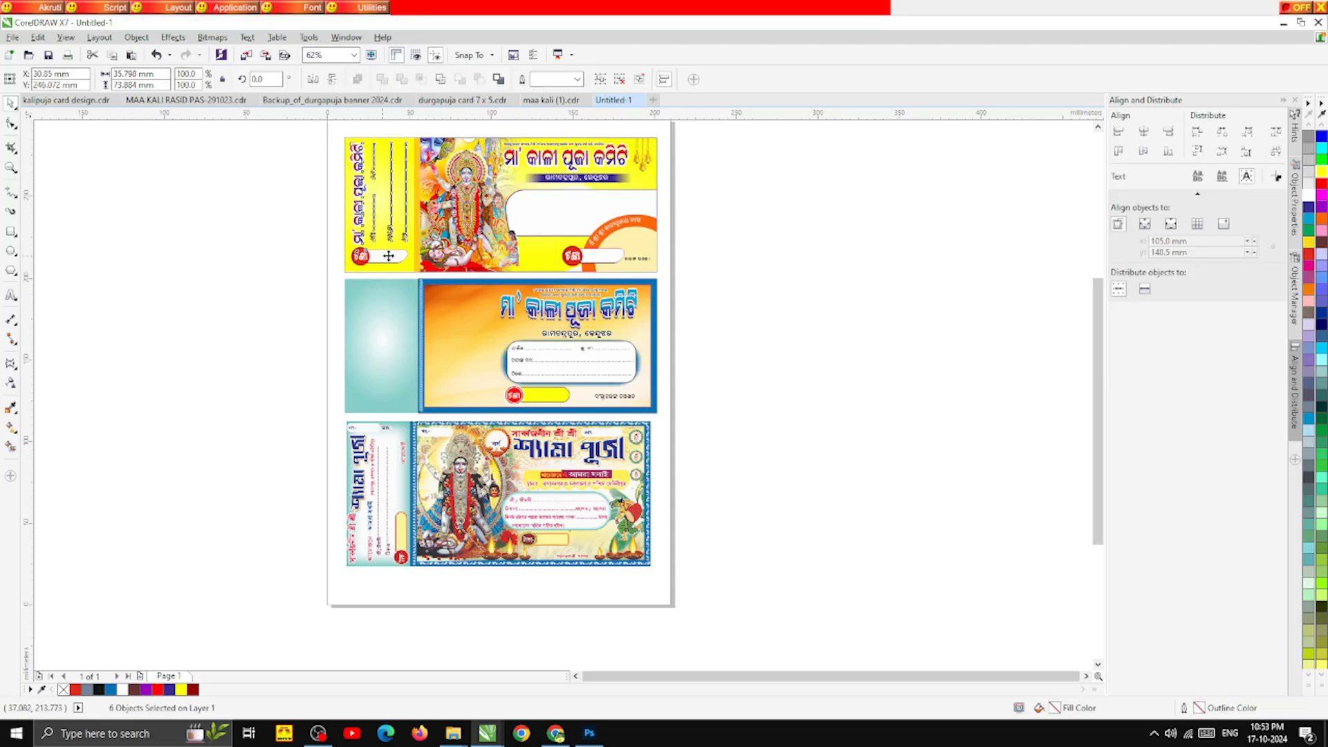
{"action": "left_click_drag", "start_coordinate": [388, 377], "coordinate": [391, 403]}
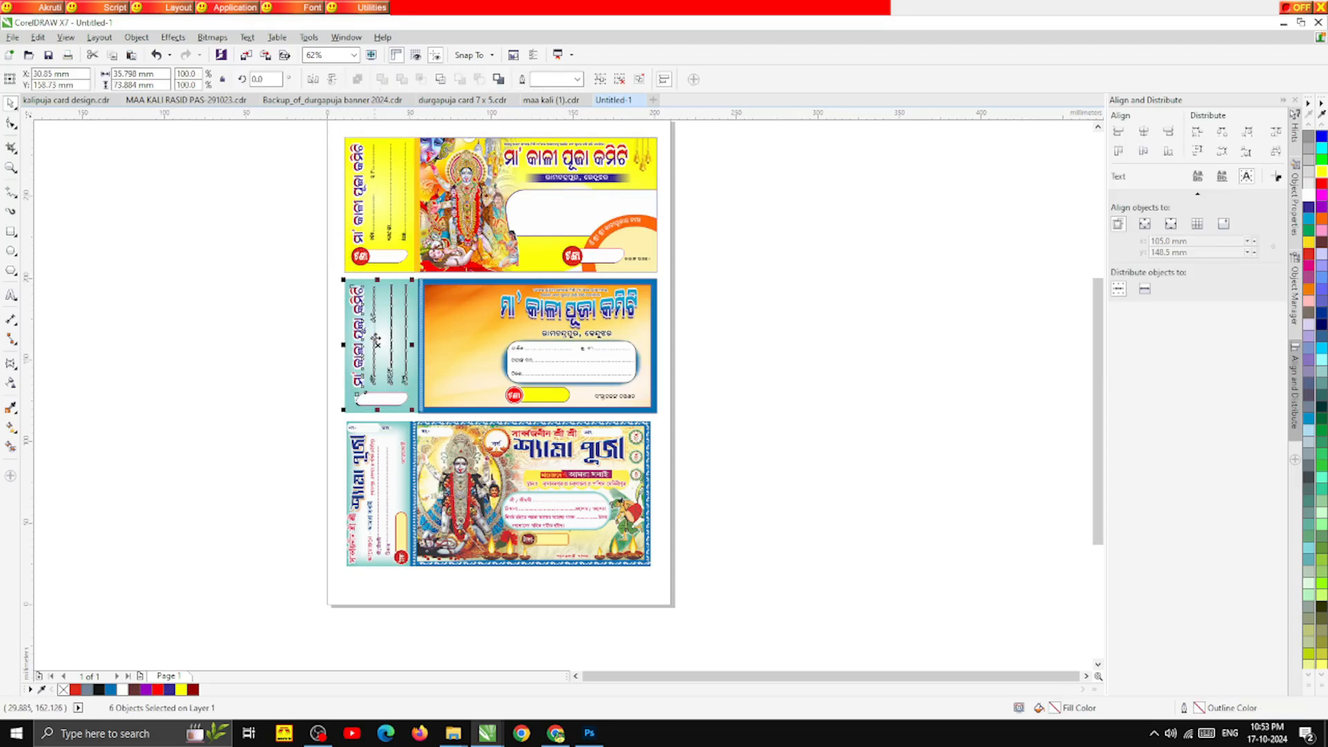
{"action": "scroll", "coordinate": [376, 338], "scroll_direction": "up", "scroll_amount": 4}
{"action": "scroll", "coordinate": [374, 338], "scroll_direction": "down", "scroll_amount": 2}
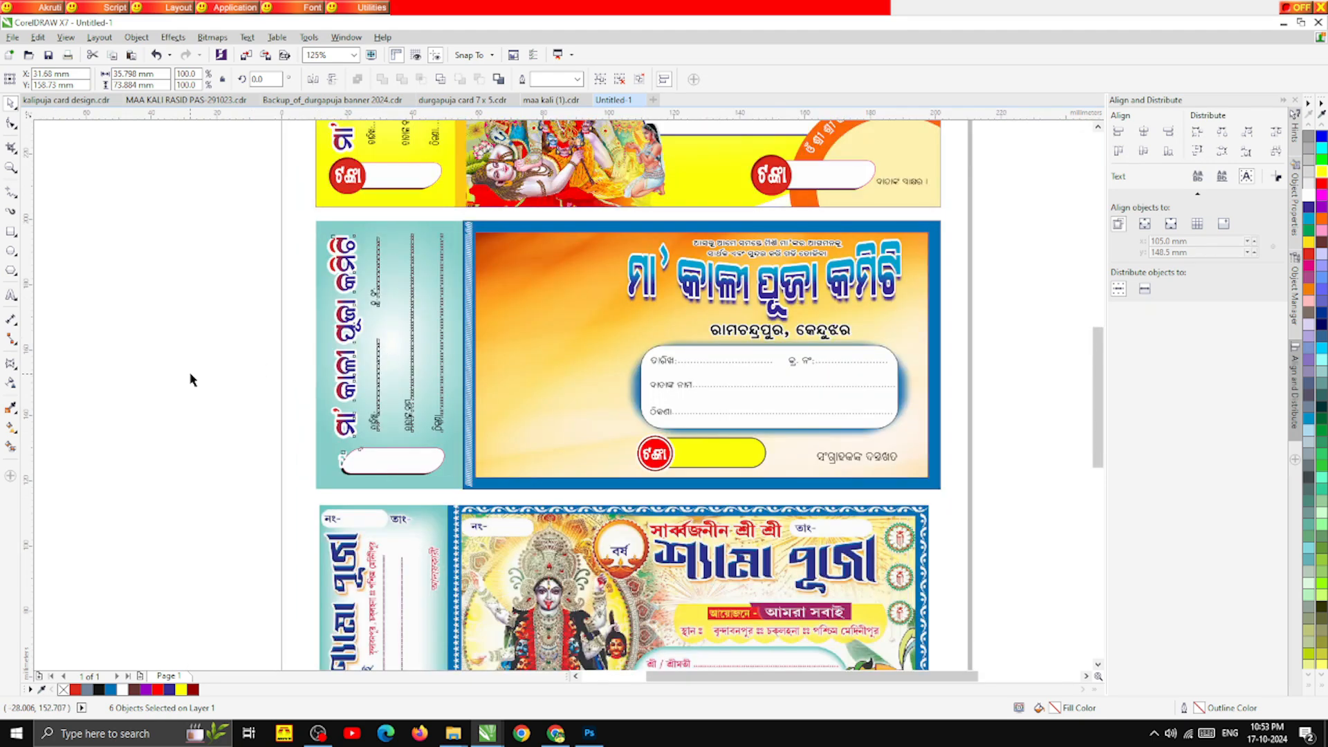
Step: Remove the copied white pill from the teal stub and stretch the vertical dotted field lines to about 63.1 mm long
{"action": "left_click", "coordinate": [189, 377]}
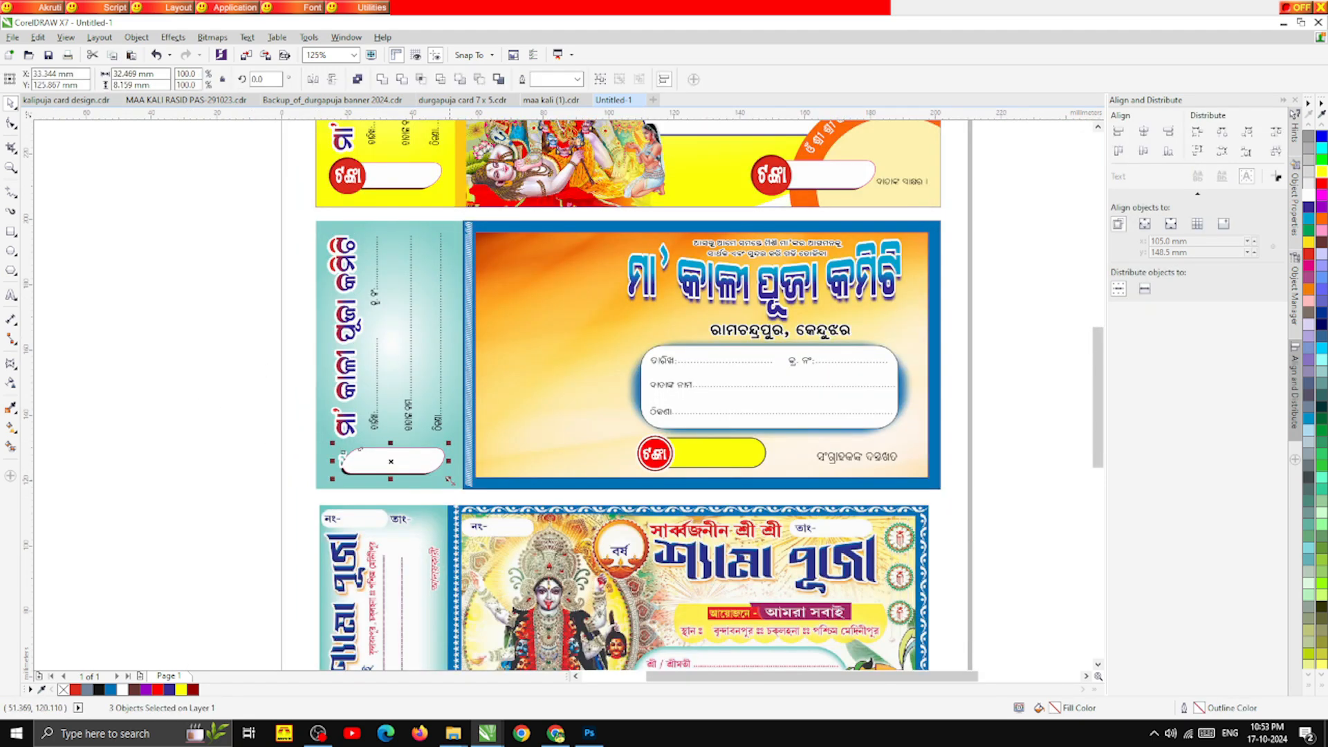
{"action": "left_click", "coordinate": [412, 408]}
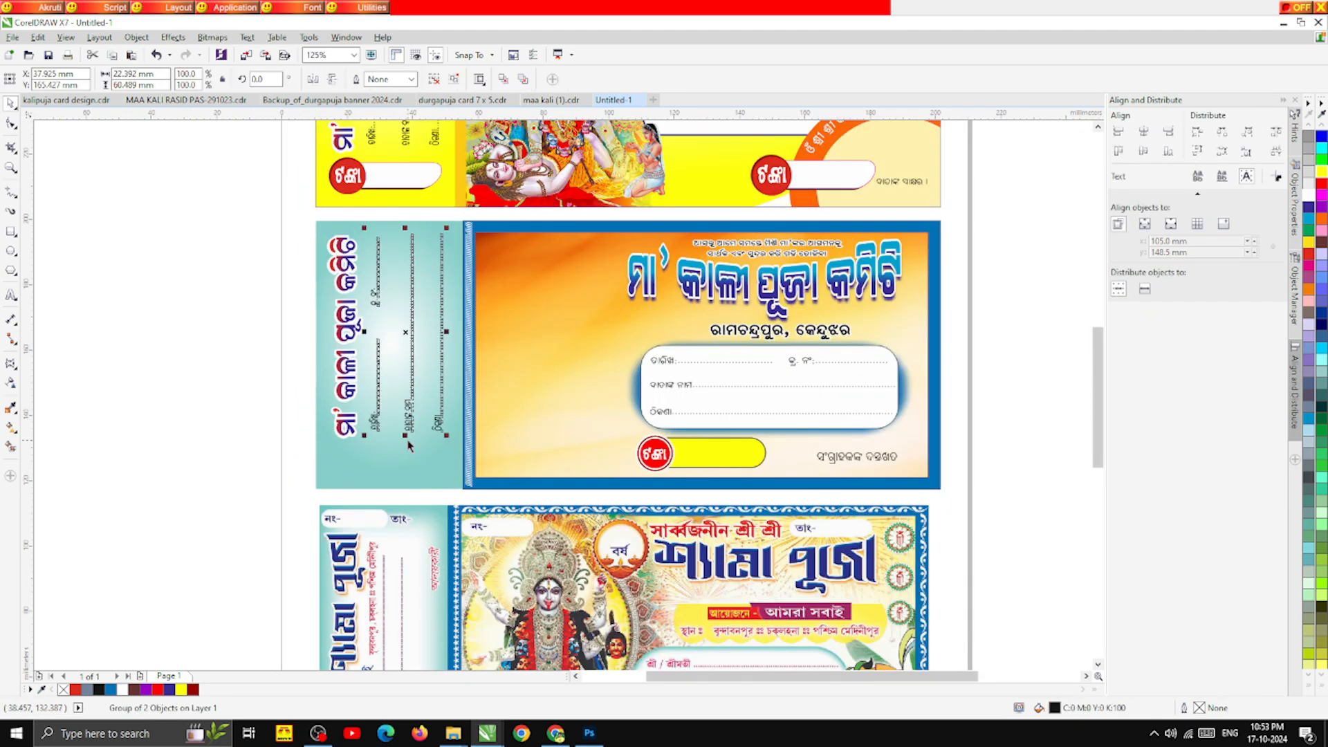
{"action": "left_click_drag", "start_coordinate": [408, 441], "coordinate": [406, 444]}
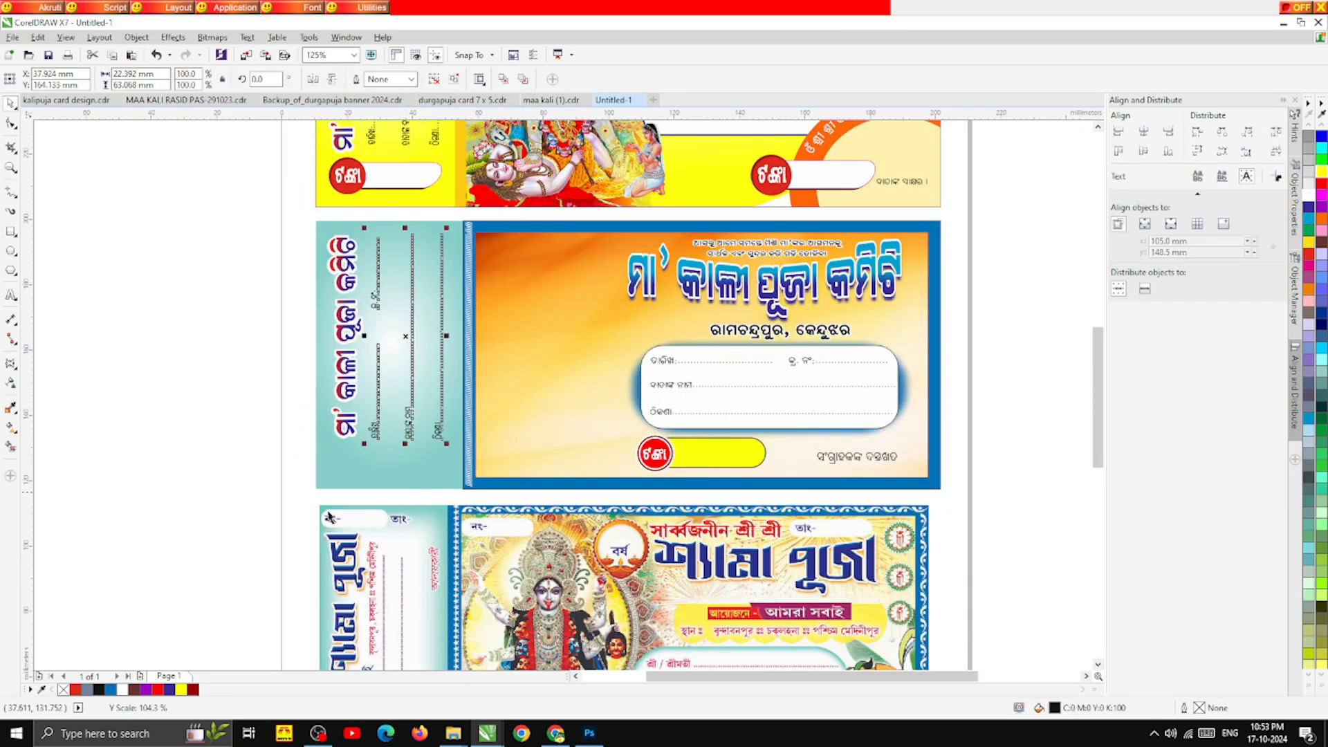
{"action": "left_click", "coordinate": [164, 600]}
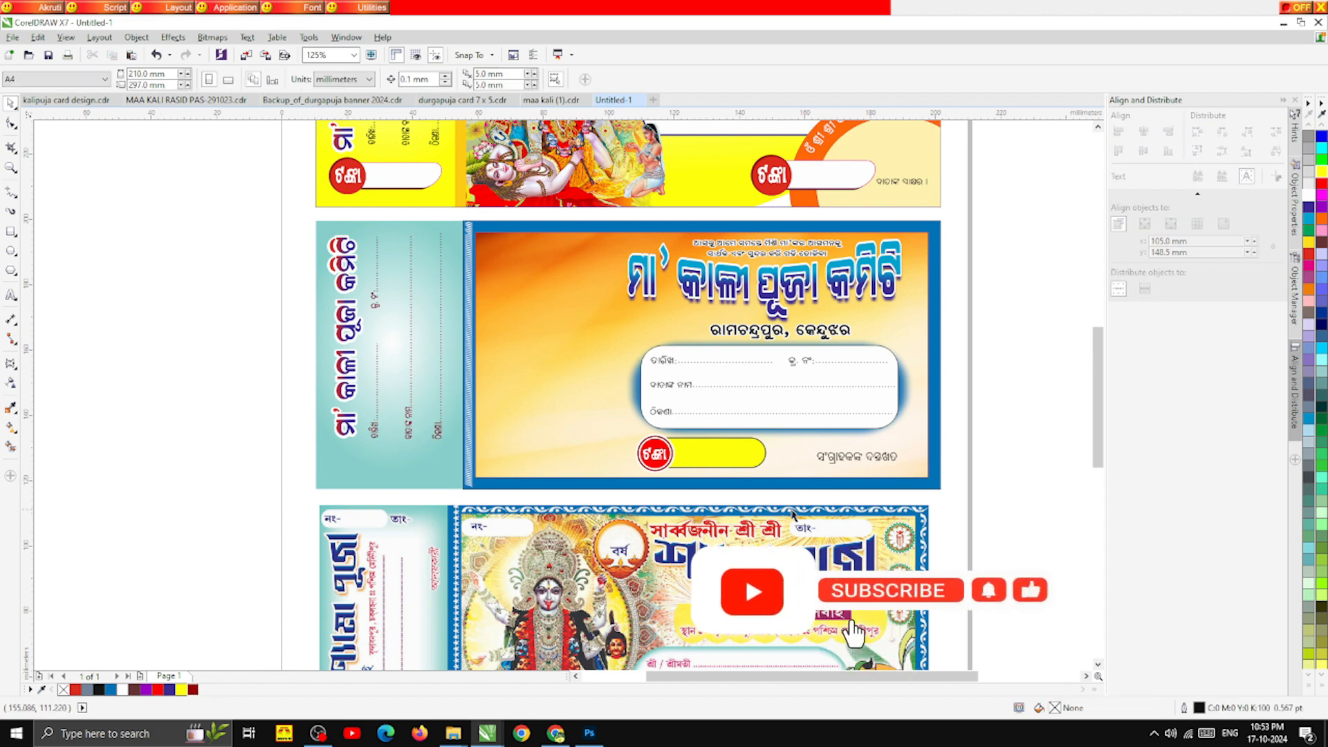
Step: Copy the yellow pill with its red ଟଙ୍କା badge to the lower end of the teal stub
{"action": "left_click_drag", "start_coordinate": [709, 456], "coordinate": [409, 465]}
{"action": "scroll", "coordinate": [394, 460], "scroll_direction": "up", "scroll_amount": 2}
{"action": "scroll", "coordinate": [267, 475], "scroll_direction": "down", "scroll_amount": 3}
{"action": "left_click", "coordinate": [270, 477]}
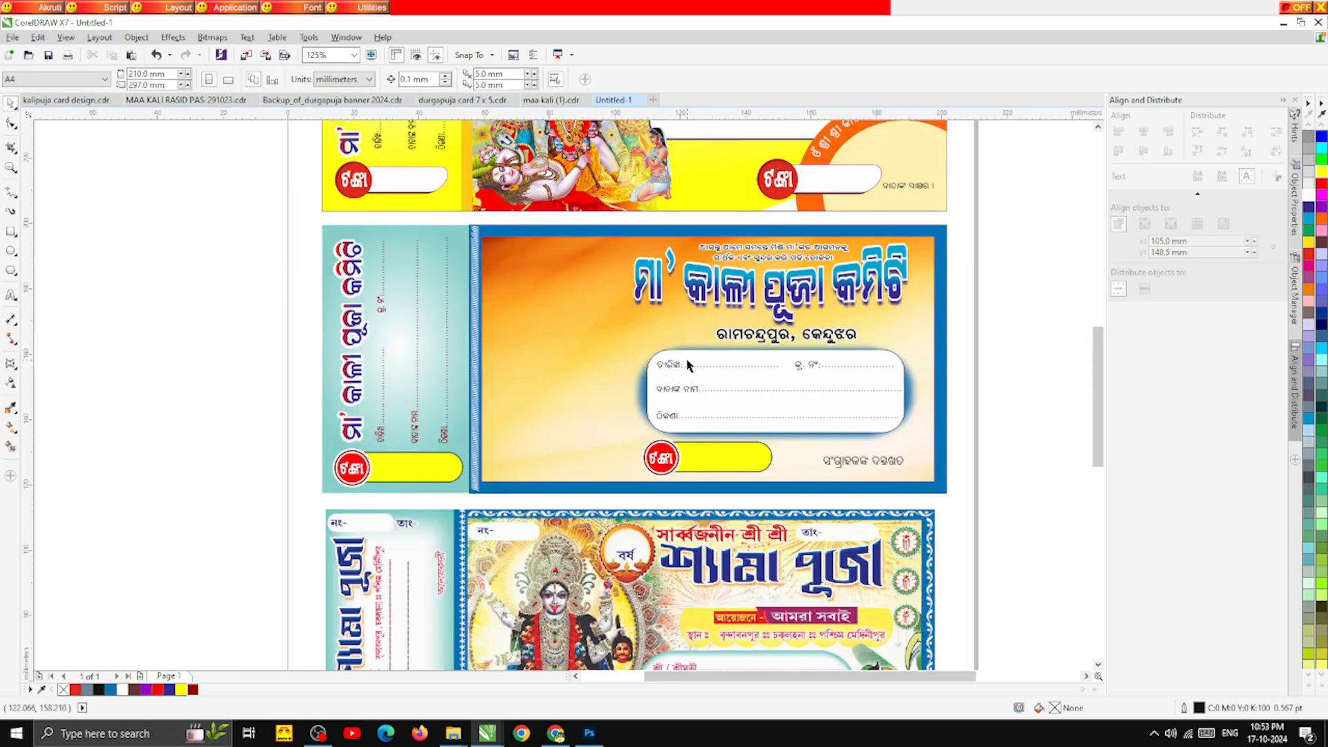
Step: Delete the whole yellow reference card above the new card
{"action": "scroll", "coordinate": [625, 353], "scroll_direction": "down", "scroll_amount": 1}
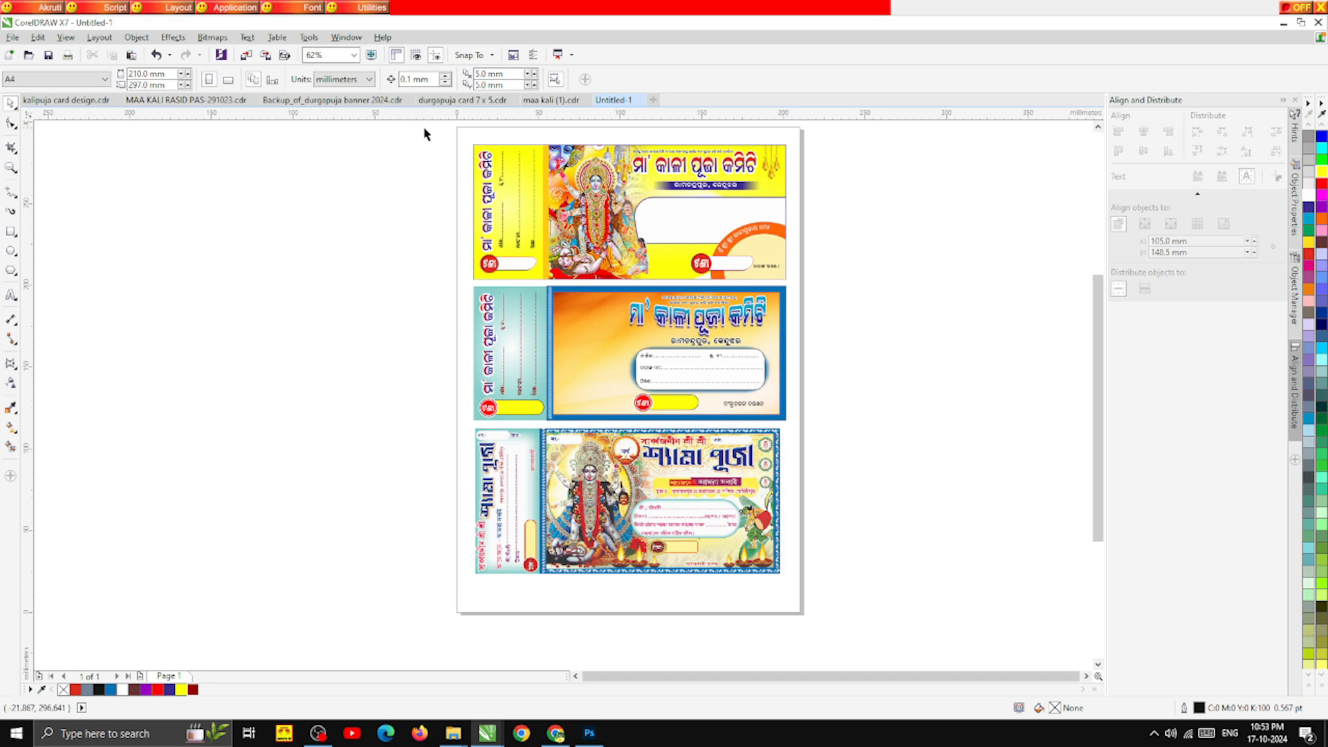
{"action": "left_click_drag", "start_coordinate": [424, 133], "coordinate": [845, 290]}
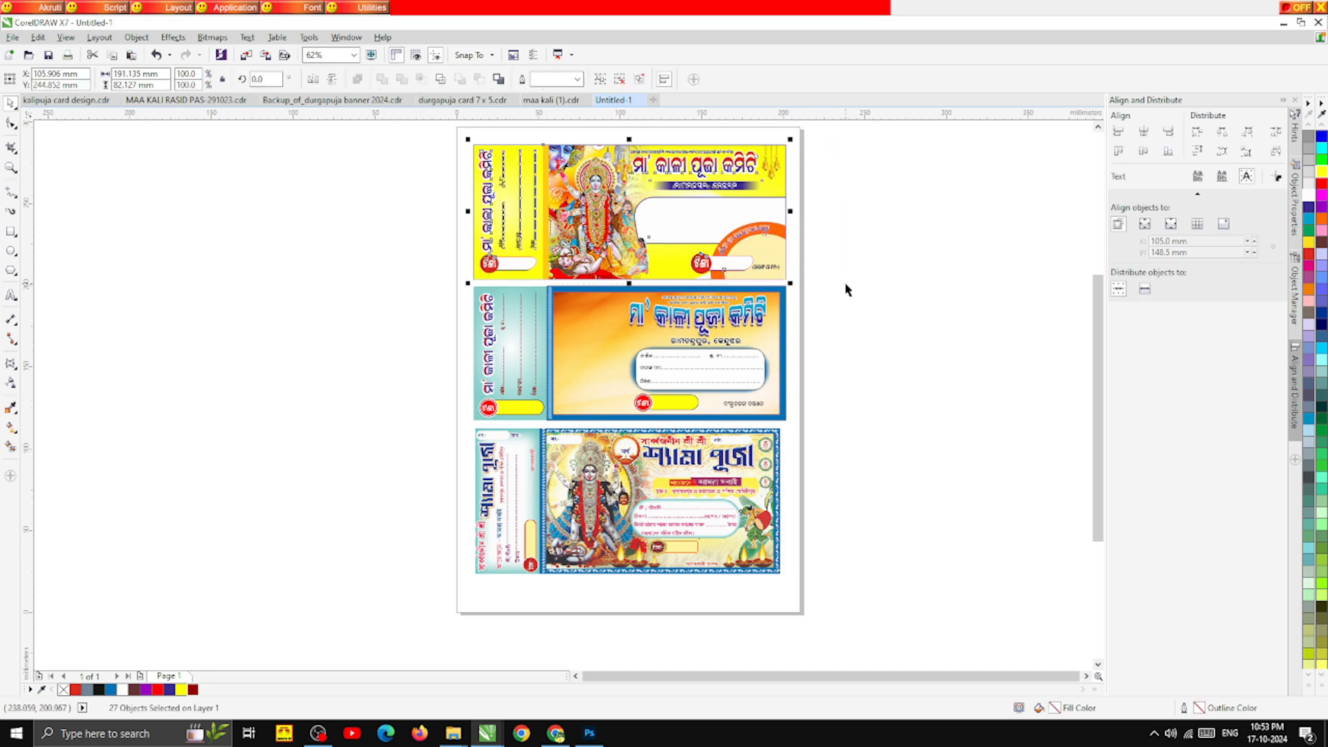
{"action": "key", "text": "Delete"}
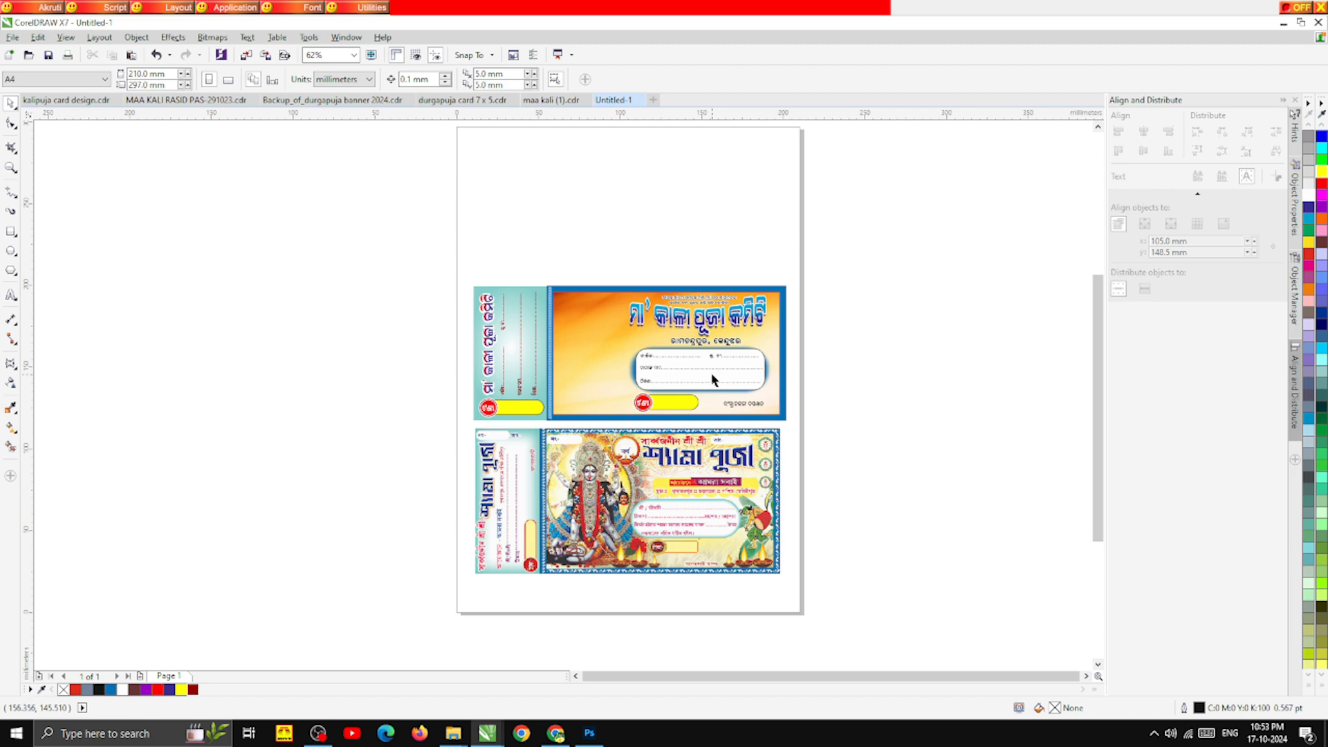
{"action": "scroll", "coordinate": [698, 381], "scroll_direction": "up", "scroll_amount": 3}
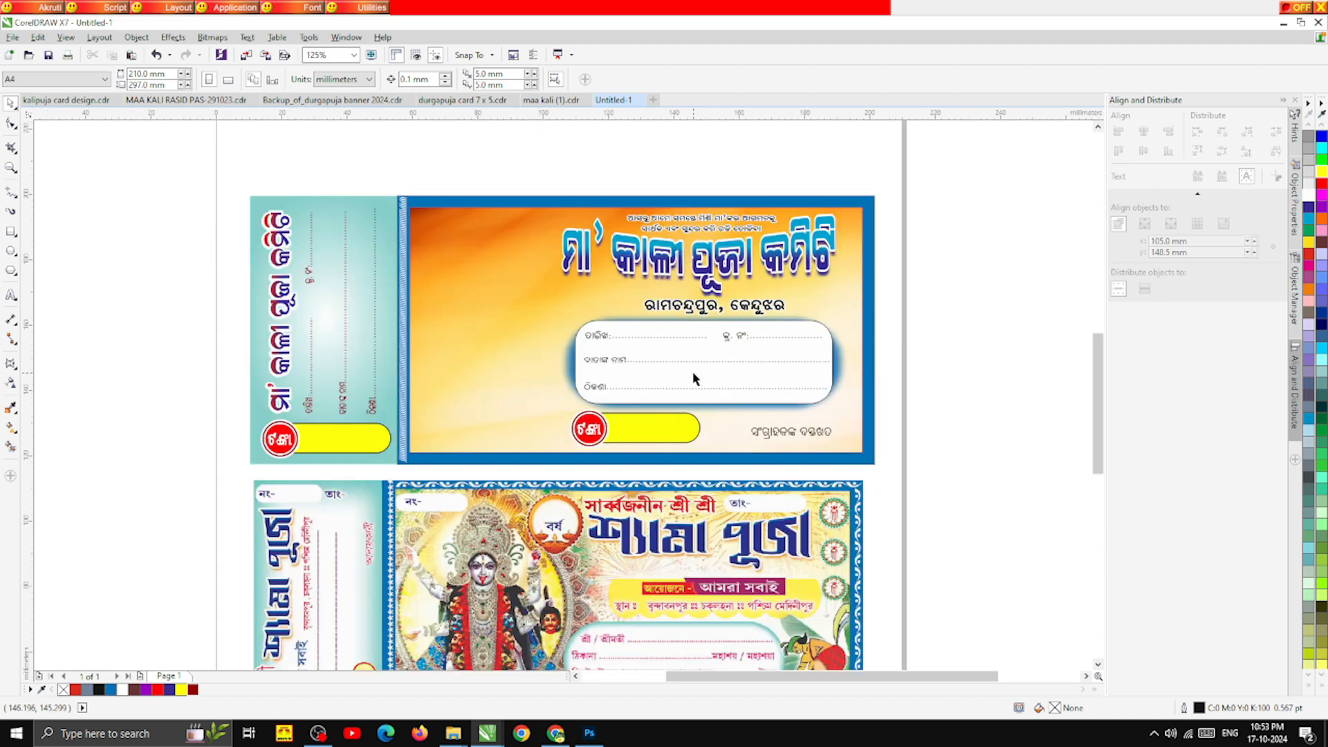
Step: Copy the white wave ornament from page 2 of kalipuja card design.cdr and paste it into Untitled-1
{"action": "left_click", "coordinate": [66, 100]}
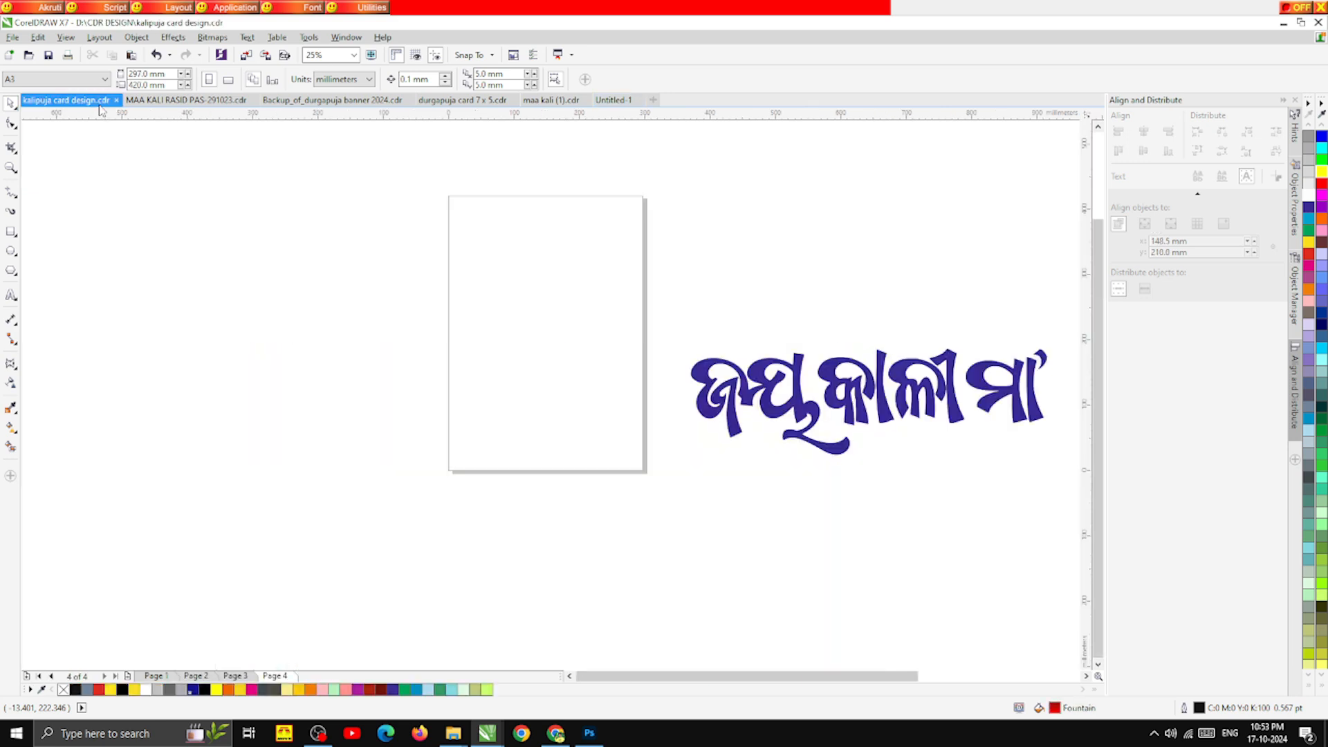
{"action": "left_click", "coordinate": [197, 676]}
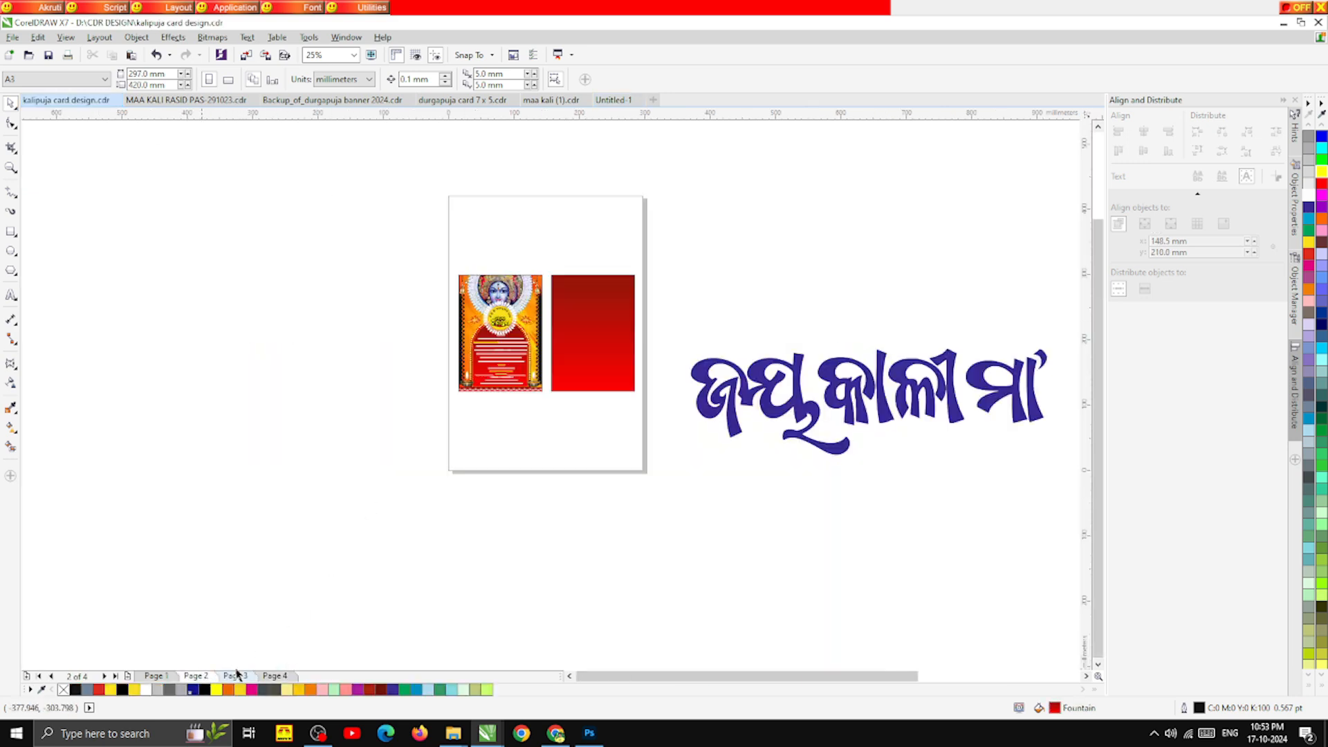
{"action": "scroll", "coordinate": [482, 365], "scroll_direction": "up", "scroll_amount": 5}
{"action": "left_click", "coordinate": [471, 365]}
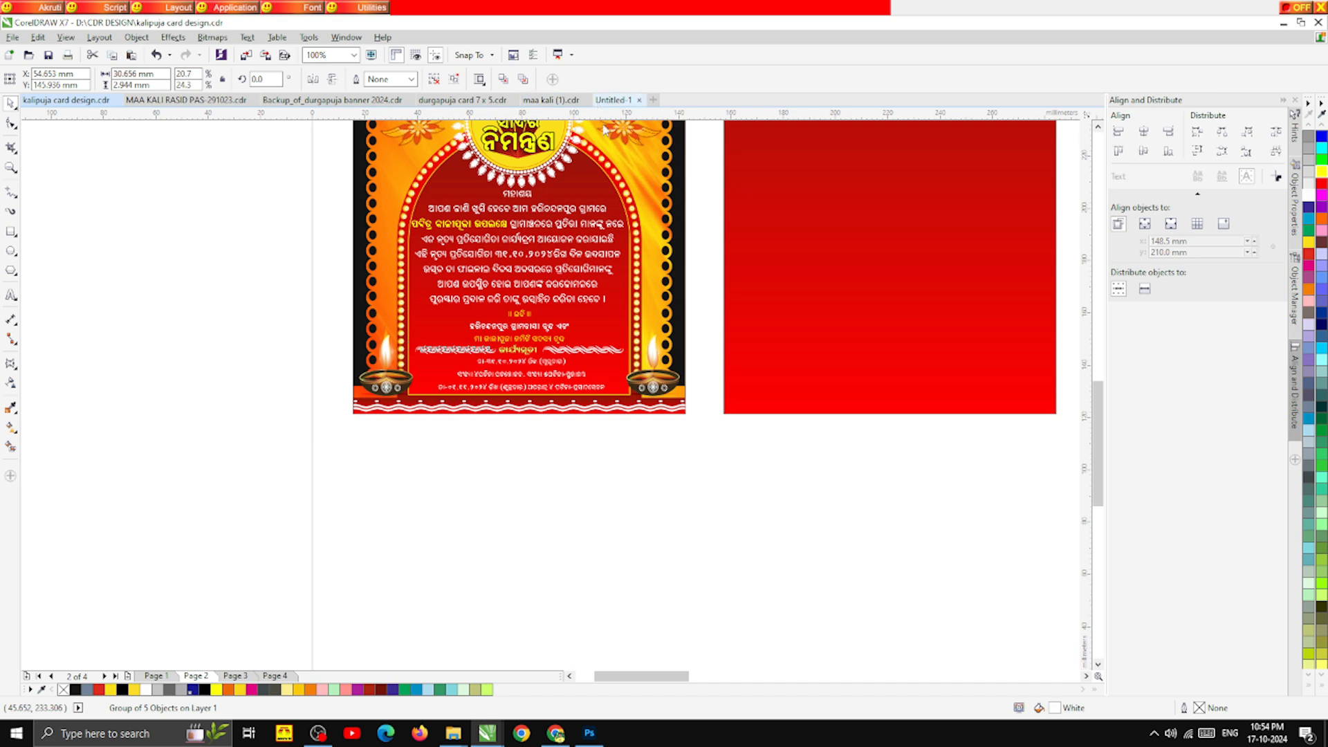
{"action": "left_click", "coordinate": [613, 99]}
{"action": "key", "text": "ctrl+v"}
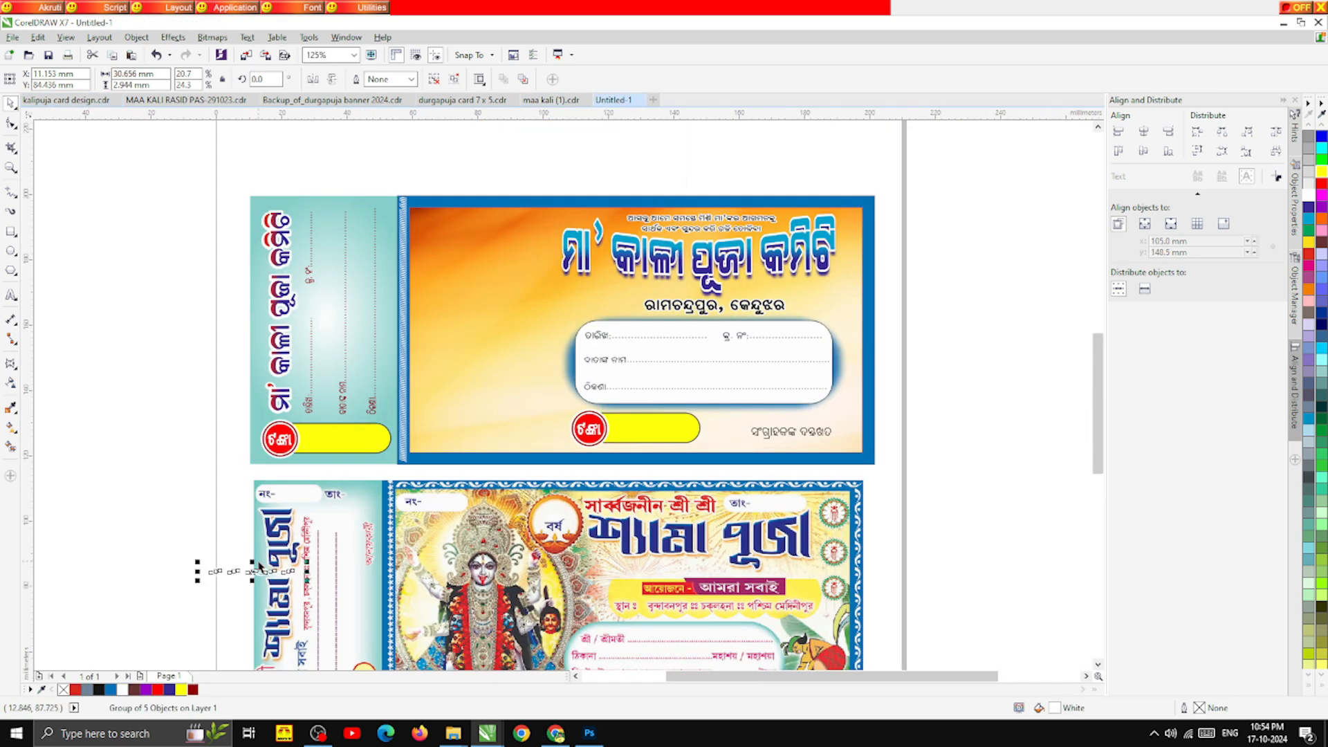
Step: Place the wave ornament at the left end of the card's blue top border, centred within the band's height
{"action": "left_click_drag", "start_coordinate": [263, 569], "coordinate": [468, 200]}
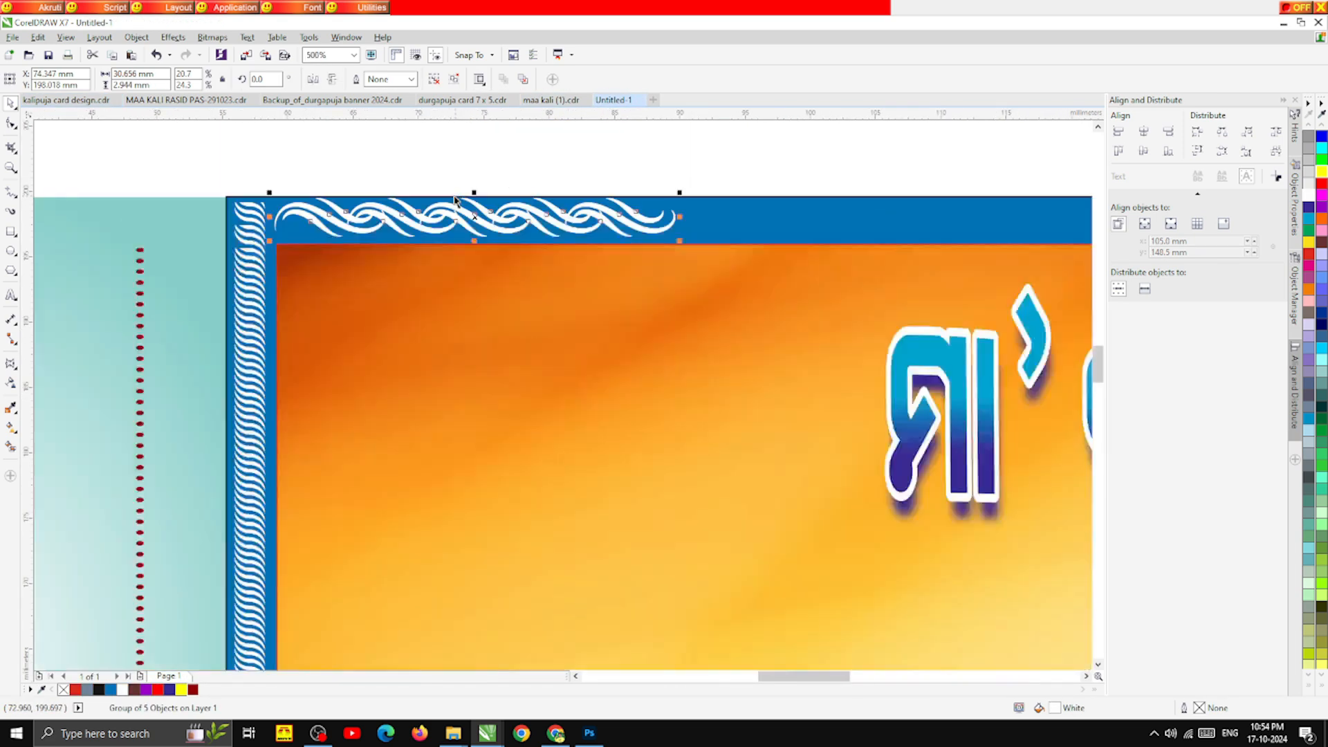
{"action": "scroll", "coordinate": [468, 201], "scroll_direction": "up", "scroll_amount": 5}
{"action": "key", "text": "Down"}
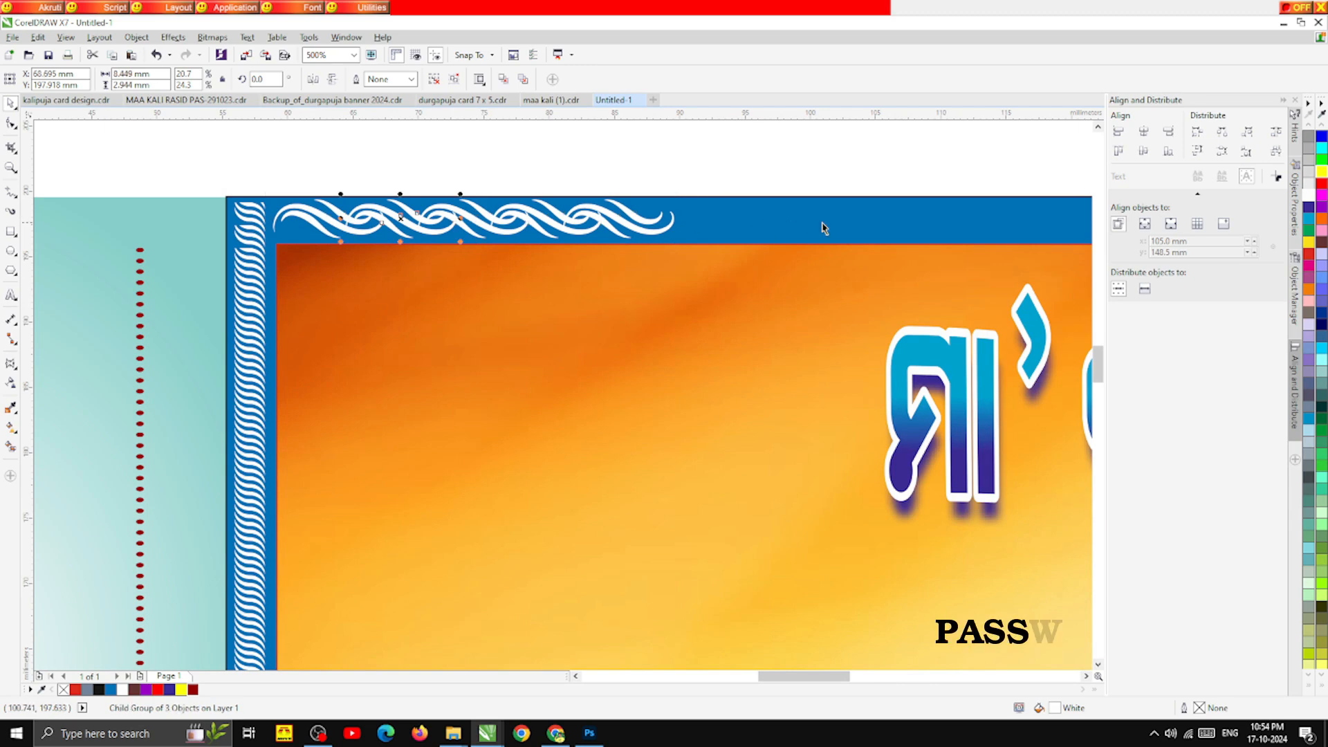
Step: Repeat the wave ornament end to end along the blue top border at about 28.8 mm spacing
{"action": "left_click_drag", "start_coordinate": [459, 219], "coordinate": [838, 219]}
{"action": "scroll", "coordinate": [423, 213], "scroll_direction": "down", "scroll_amount": 3}
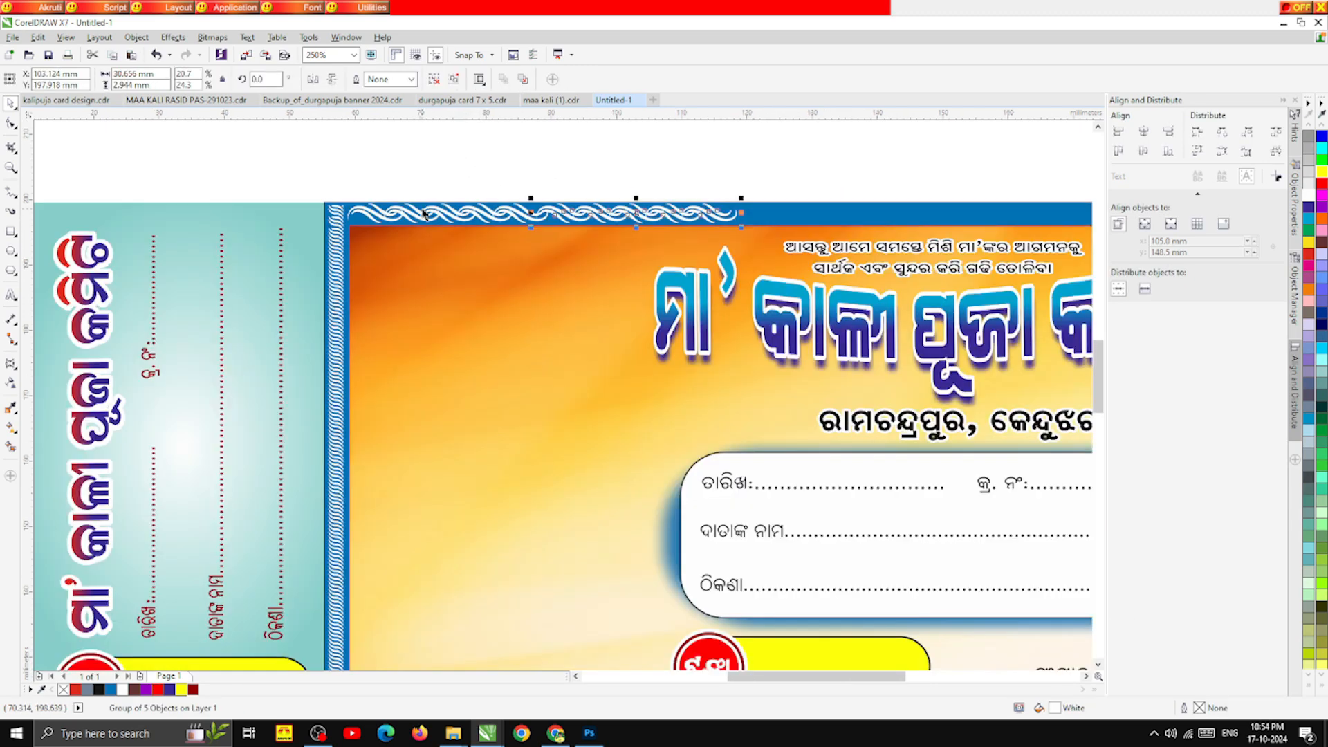
{"action": "scroll", "coordinate": [424, 213], "scroll_direction": "down", "scroll_amount": 2}
{"action": "key", "text": "ctrl+r"}
{"action": "key", "text": "ctrl+r"}
{"action": "key", "text": "ctrl+r"}
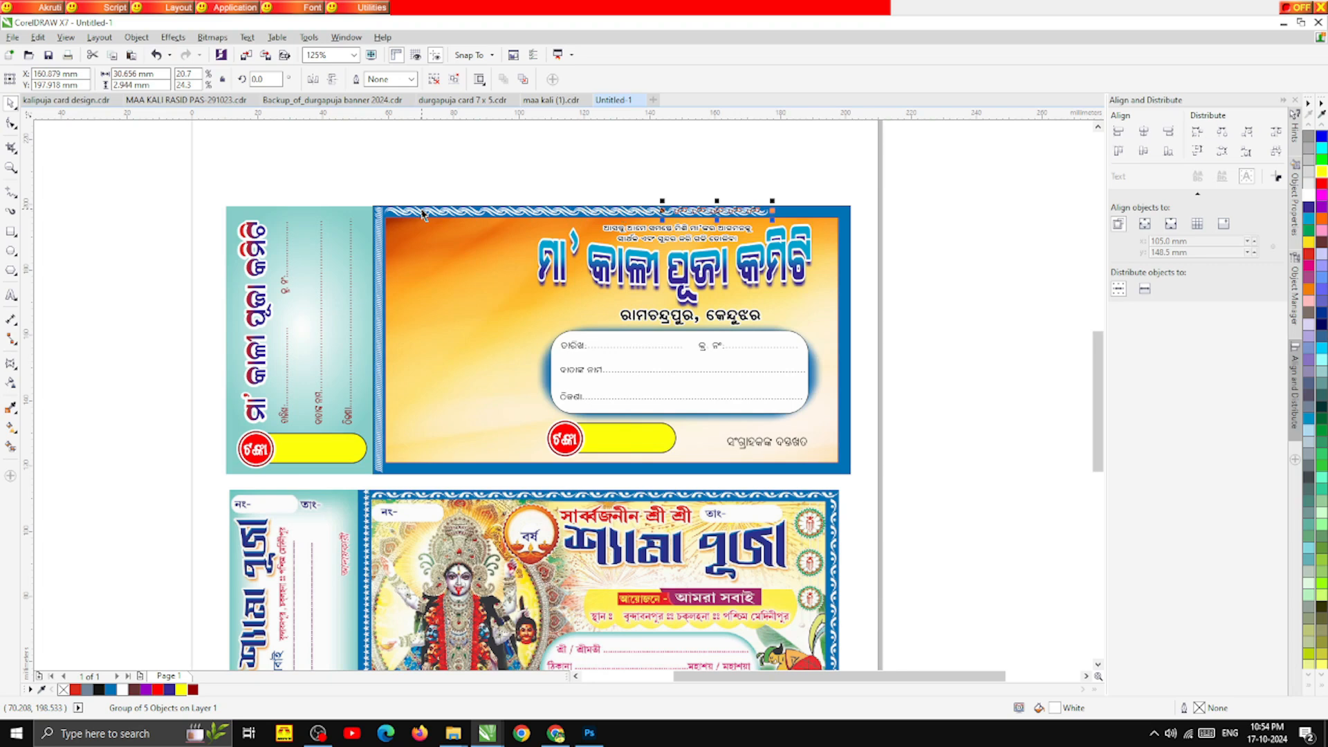
{"action": "left_click", "coordinate": [938, 258]}
Step: Copy the complete top row of wave ornaments onto the blue bottom border and nudge it into the band
{"action": "left_click_drag", "start_coordinate": [375, 168], "coordinate": [853, 215]}
{"action": "left_click_drag", "start_coordinate": [686, 210], "coordinate": [686, 470]}
{"action": "key", "text": "Up"}
{"action": "key", "text": "Up"}
{"action": "key", "text": "Up"}
{"action": "key", "text": "Up"}
{"action": "key", "text": "Up"}
{"action": "key", "text": "Up"}
{"action": "key", "text": "Up"}
{"action": "key", "text": "Up"}
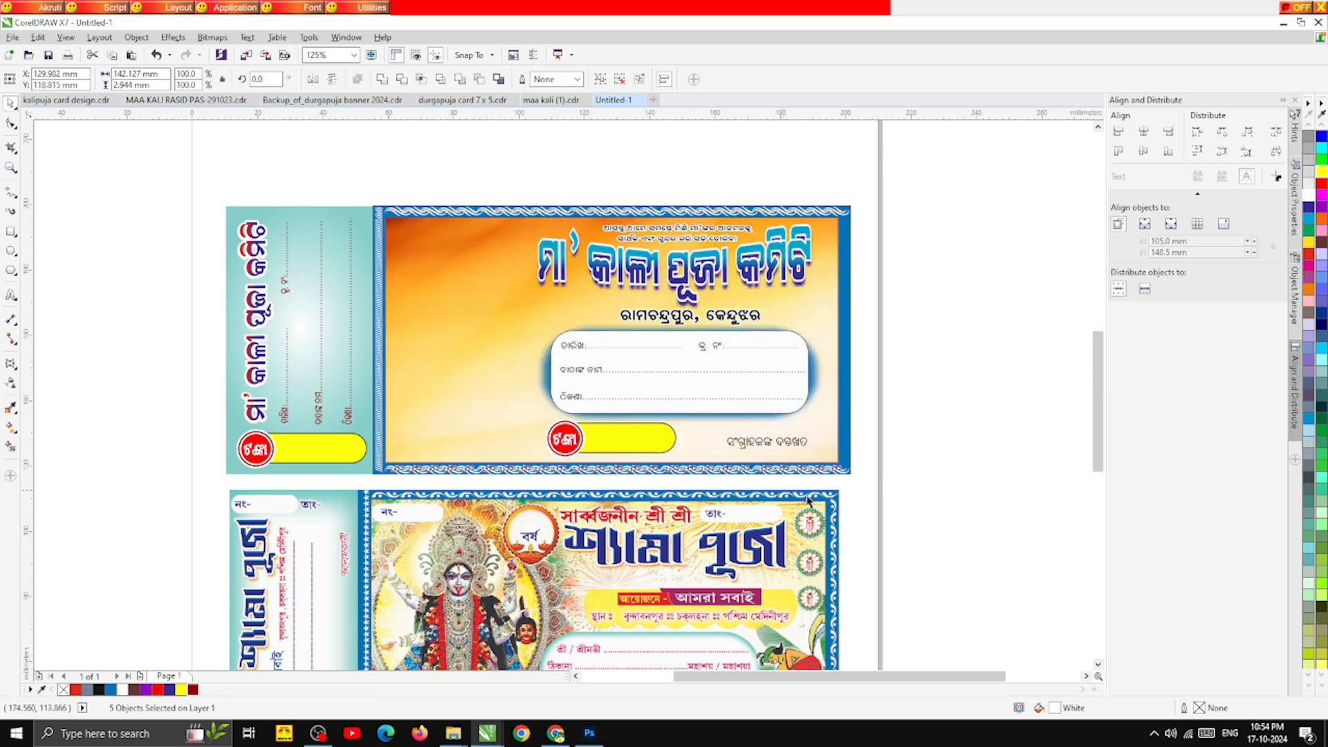
{"action": "left_click", "coordinate": [861, 504]}
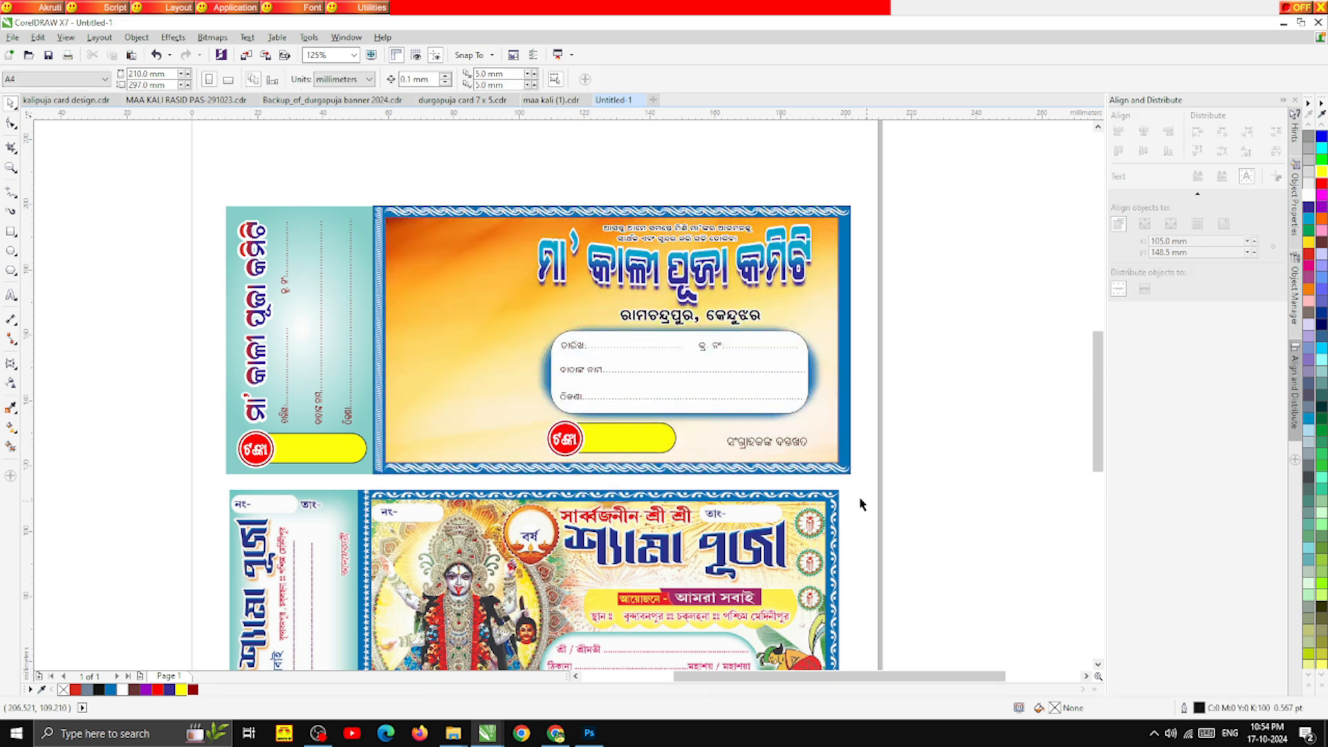
Step: Place a copy of the left border's vertical wave strip on the card's blue right border
{"action": "left_click", "coordinate": [848, 336]}
{"action": "scroll", "coordinate": [852, 335], "scroll_direction": "up", "scroll_amount": 2}
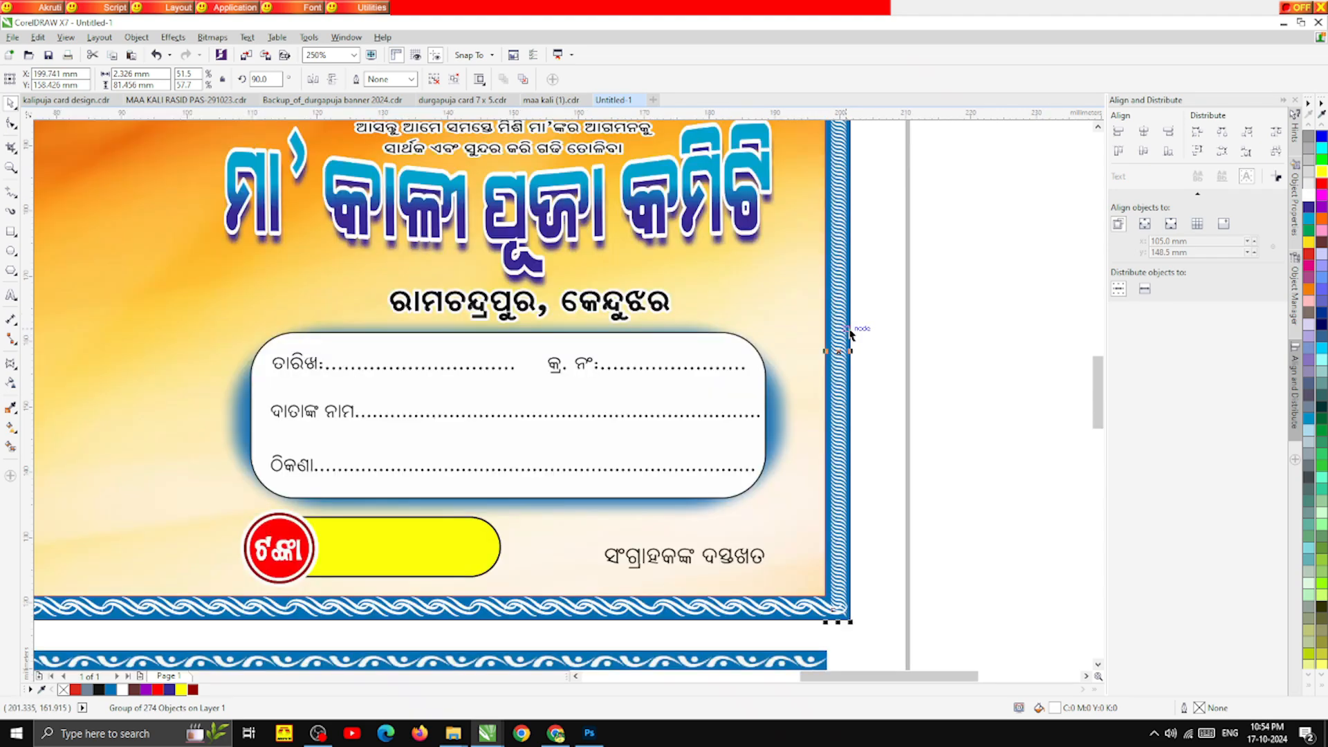
{"action": "left_click", "coordinate": [943, 400]}
{"action": "scroll", "coordinate": [784, 372], "scroll_direction": "down", "scroll_amount": 2}
{"action": "scroll", "coordinate": [672, 304], "scroll_direction": "down", "scroll_amount": 2}
{"action": "scroll", "coordinate": [547, 320], "scroll_direction": "up", "scroll_amount": 2}
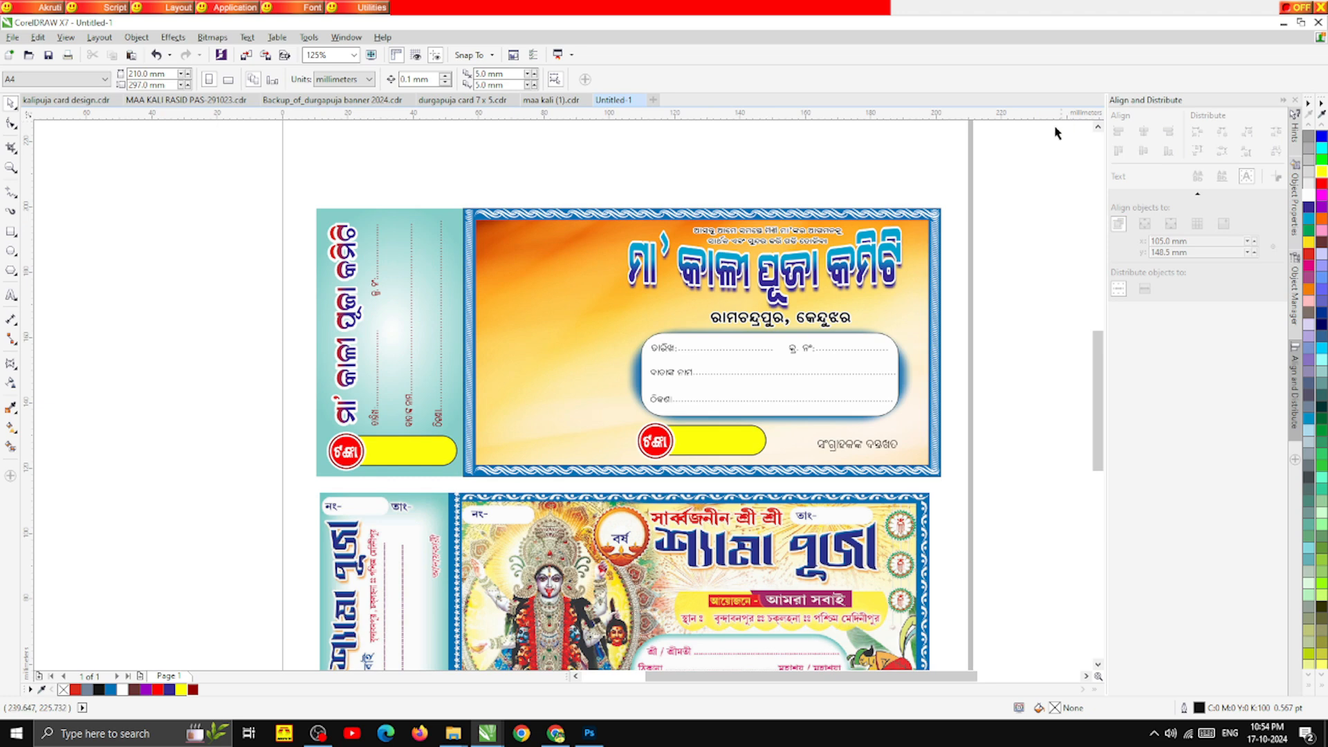
Step: Change the fill of the main title ମା' କାଳୀ ପୂଜା କମିଟି from the blue gradient to red
{"action": "left_click", "coordinate": [892, 234]}
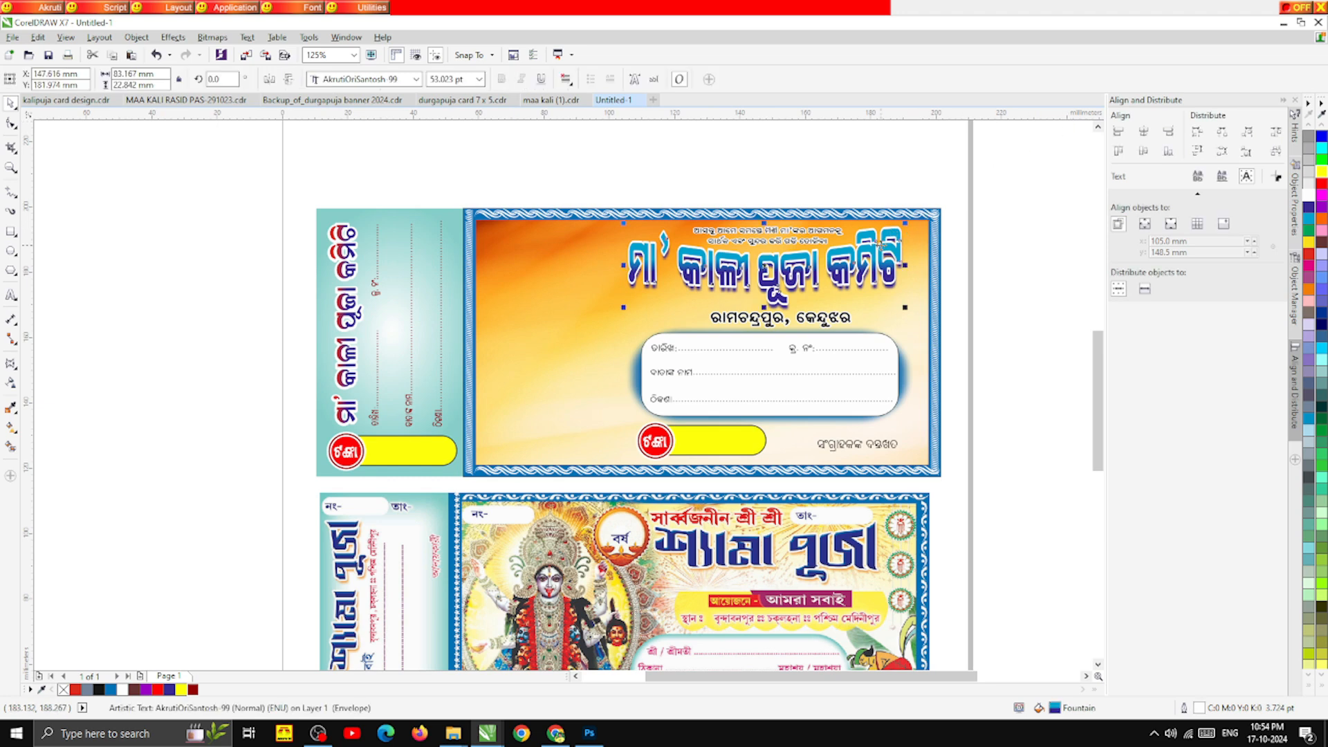
{"action": "left_click", "coordinate": [1322, 194]}
{"action": "left_click", "coordinate": [989, 320]}
{"action": "scroll", "coordinate": [878, 300], "scroll_direction": "up", "scroll_amount": 2}
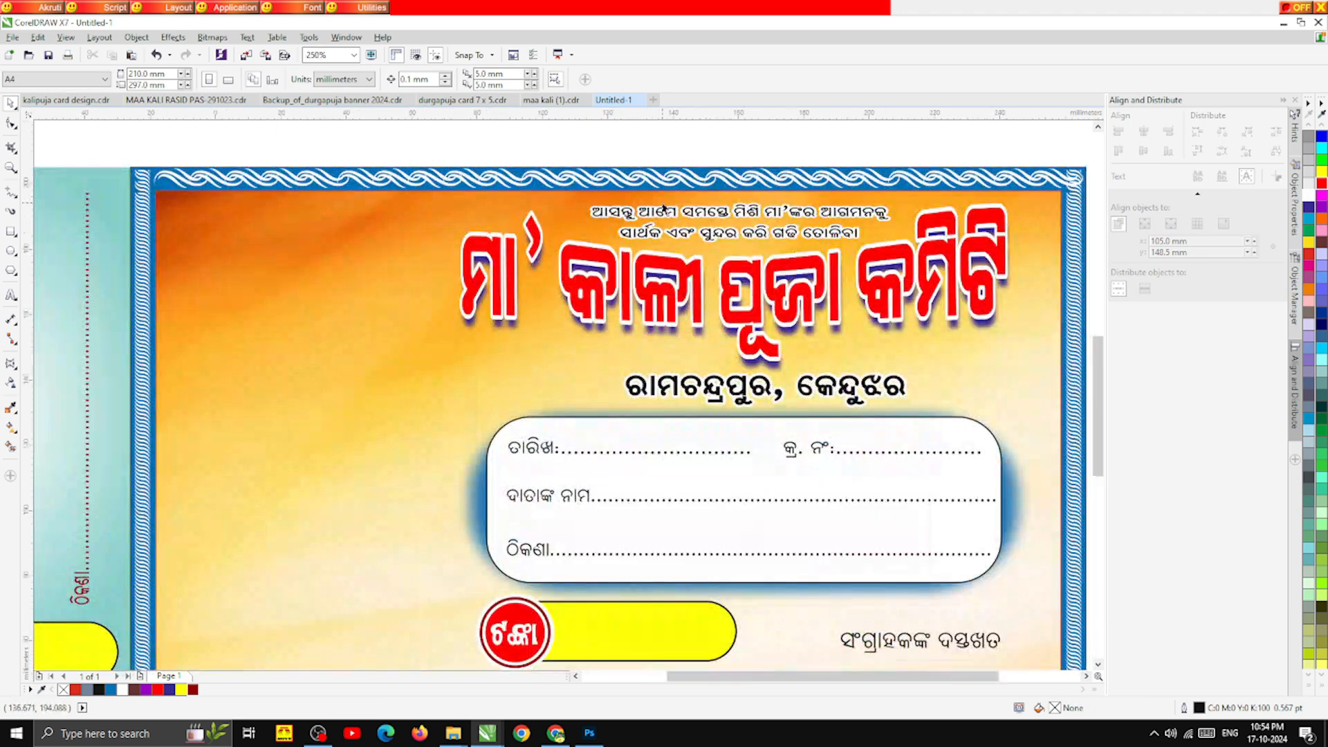
{"action": "scroll", "coordinate": [734, 249], "scroll_direction": "down", "scroll_amount": 2}
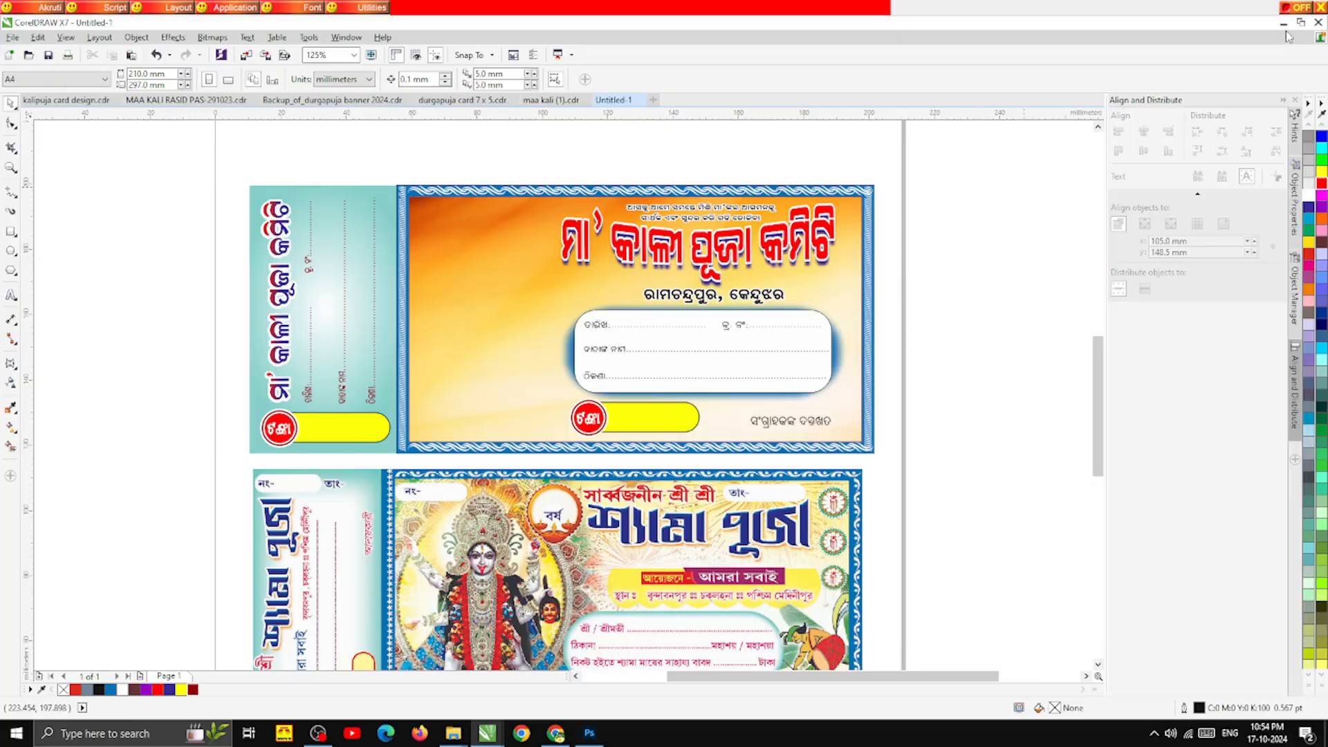